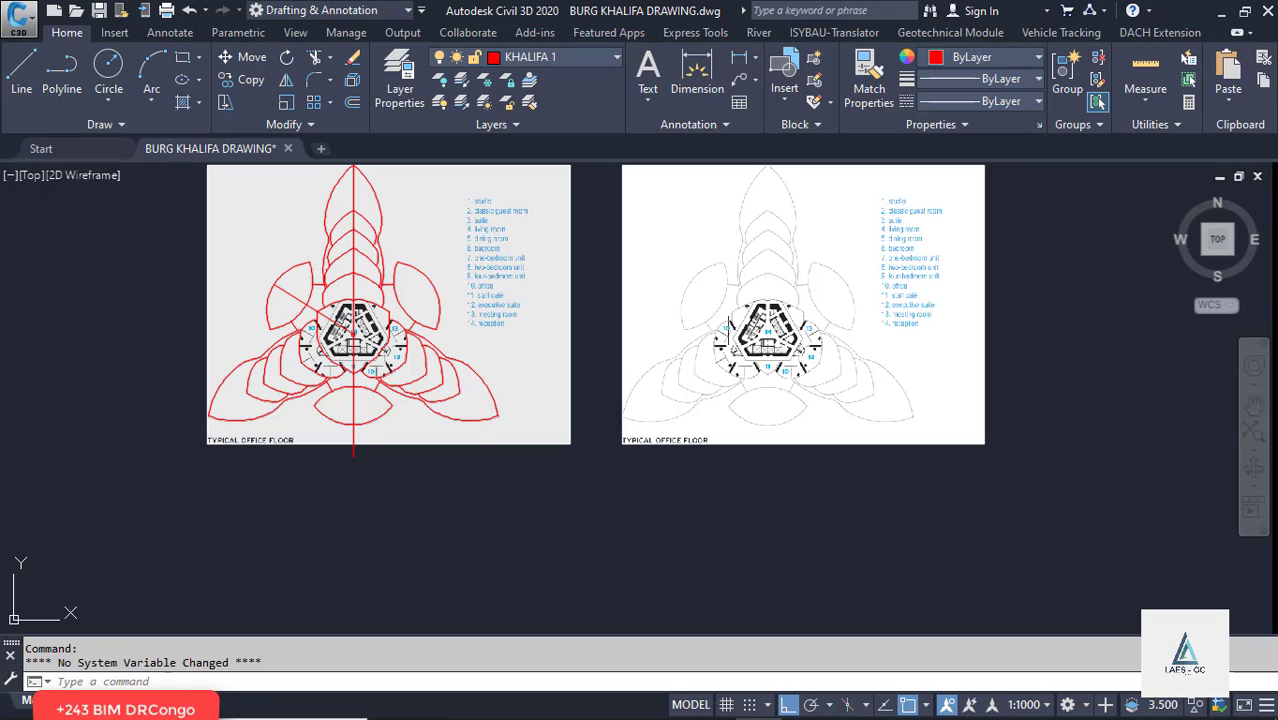
Step: Compare the red traced outline of the typical office floor with the reference floor plan beside it
scroll(686, 262, up, 2)
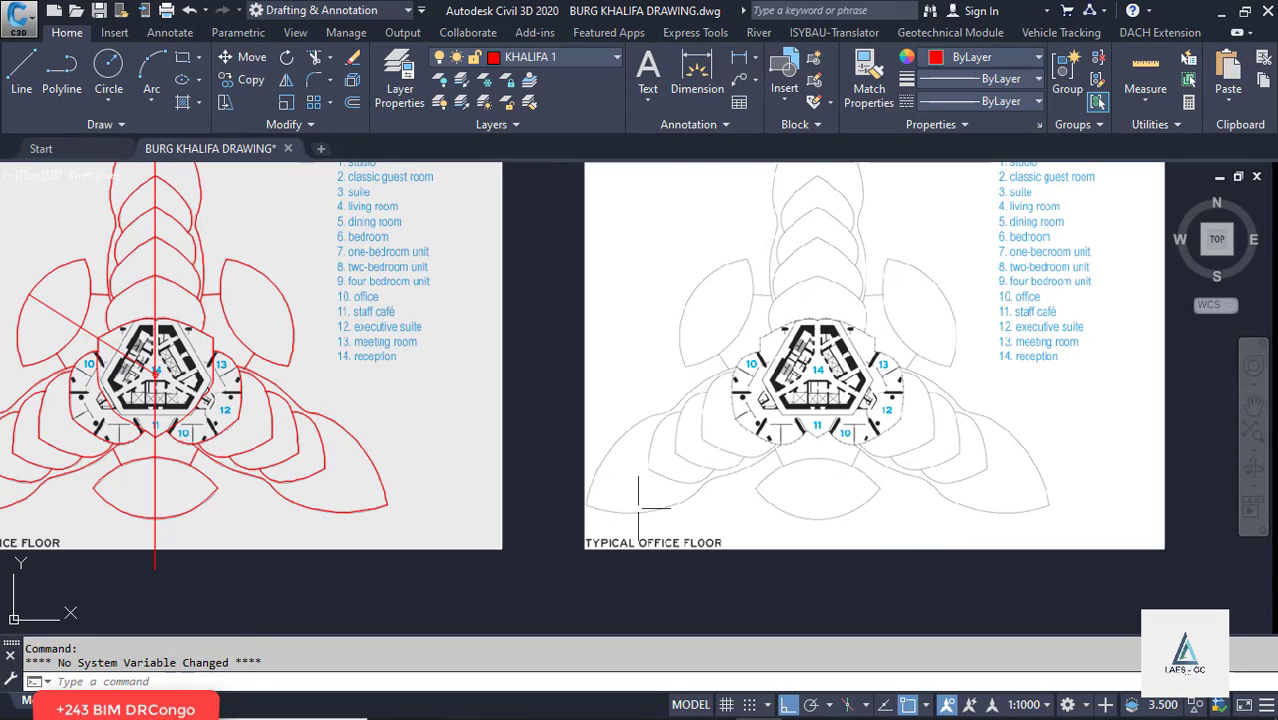
scroll(1013, 395, down, 3)
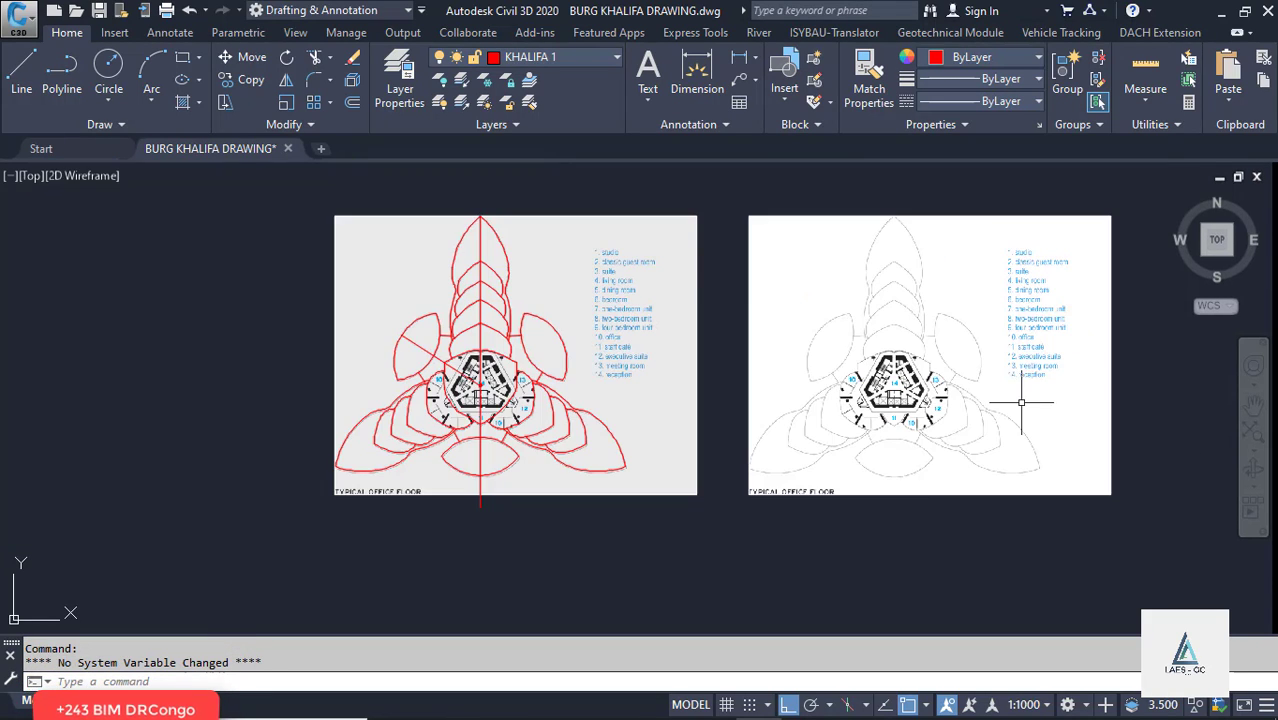
scroll(400, 410, up, 3)
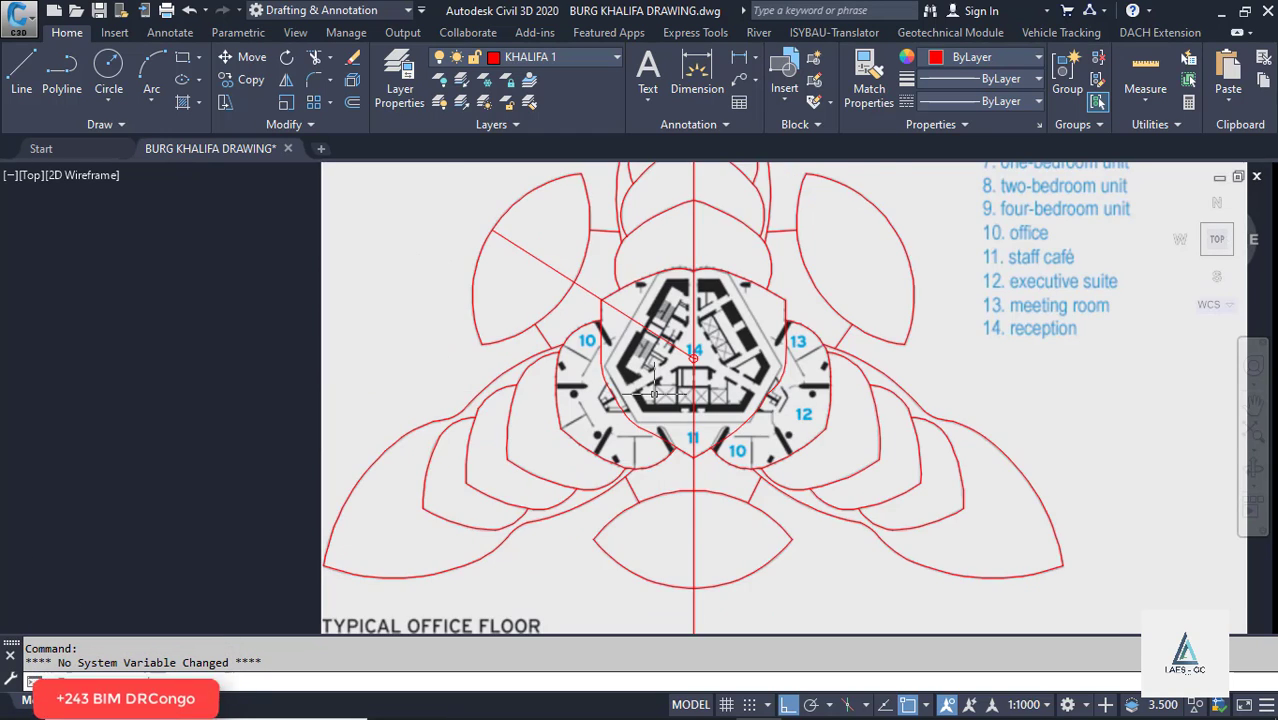
scroll(655, 390, down, 2)
scroll(697, 251, up, 2)
scroll(550, 423, down, 4)
scroll(605, 343, up, 2)
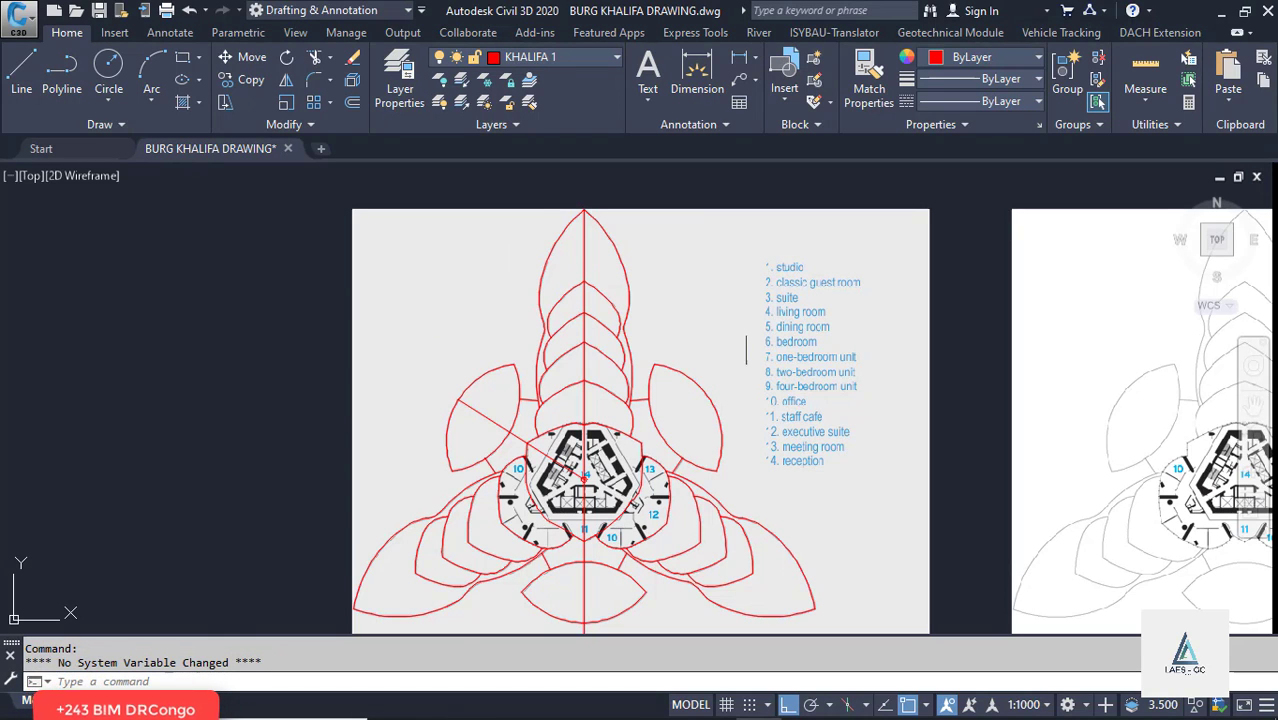
scroll(585, 251, down, 2)
scroll(576, 360, up, 4)
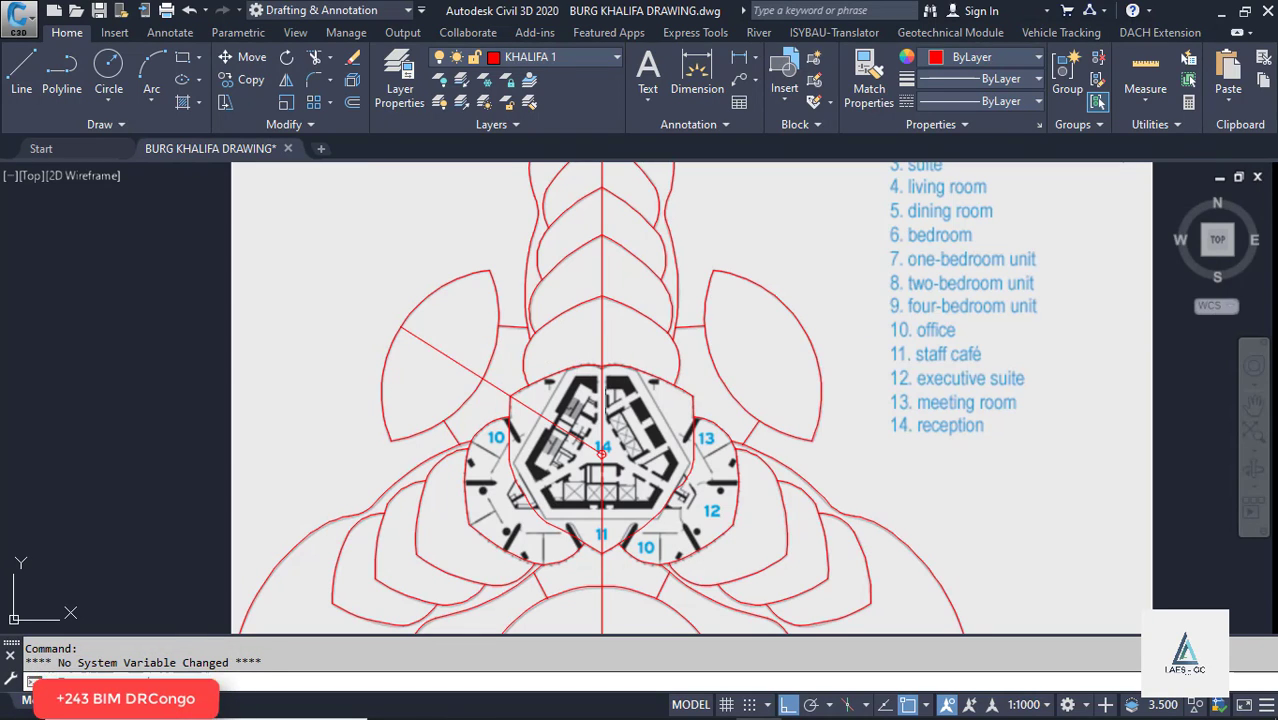
scroll(748, 310, down, 2)
drag(690, 465, 875, 533)
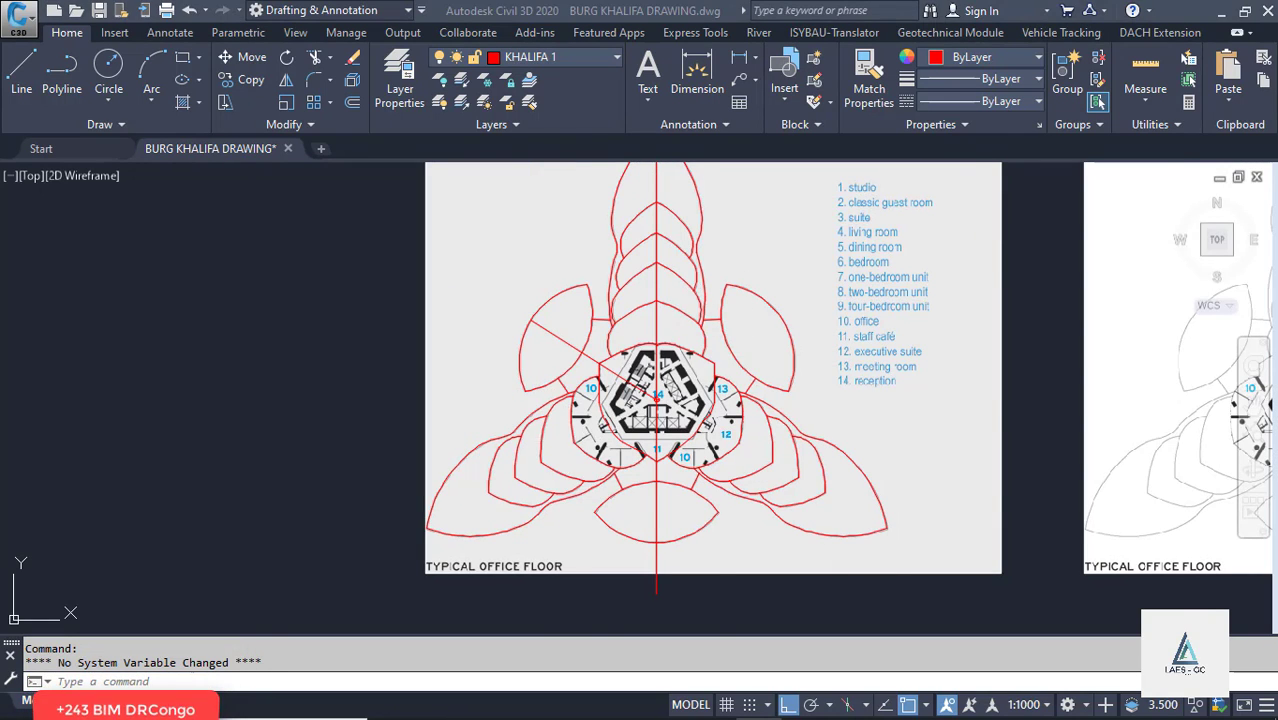
Step: Switch to PowerPoint, view the Burj Khalifa tower photo on slide 17, and return to the Civil 3D drawing
key(alt+Tab)
click(102, 478)
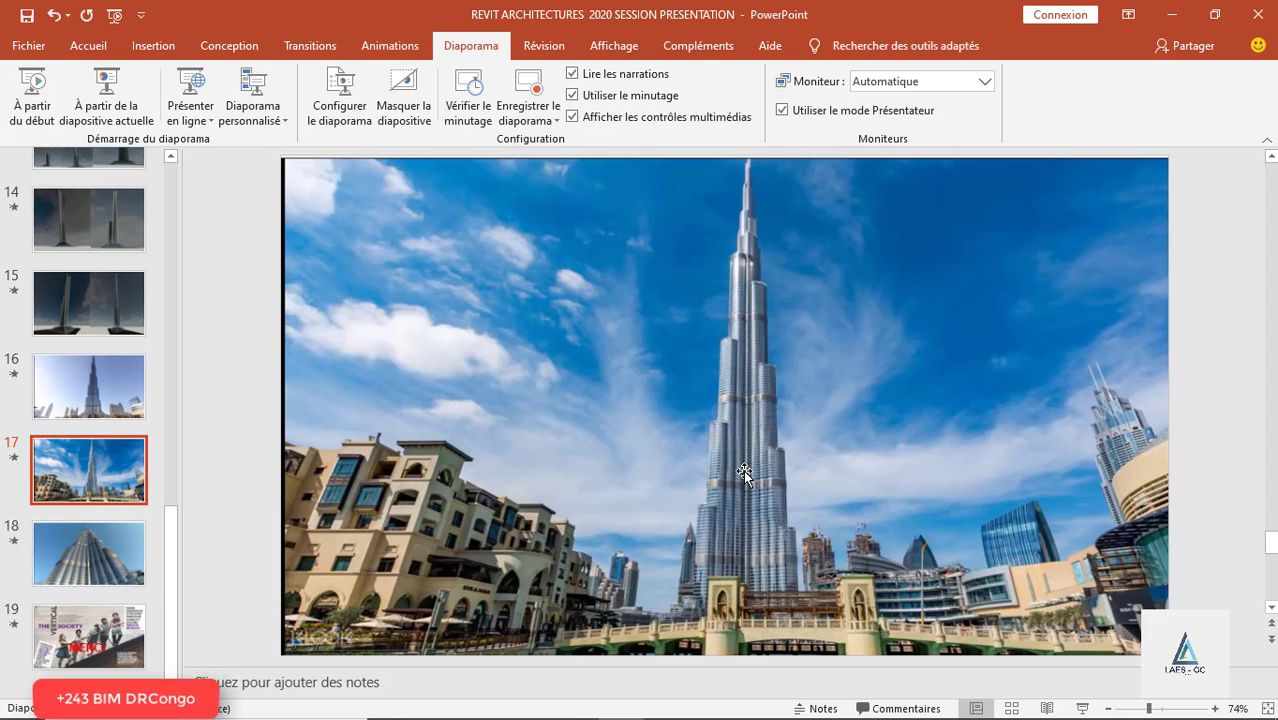
key(alt+Tab)
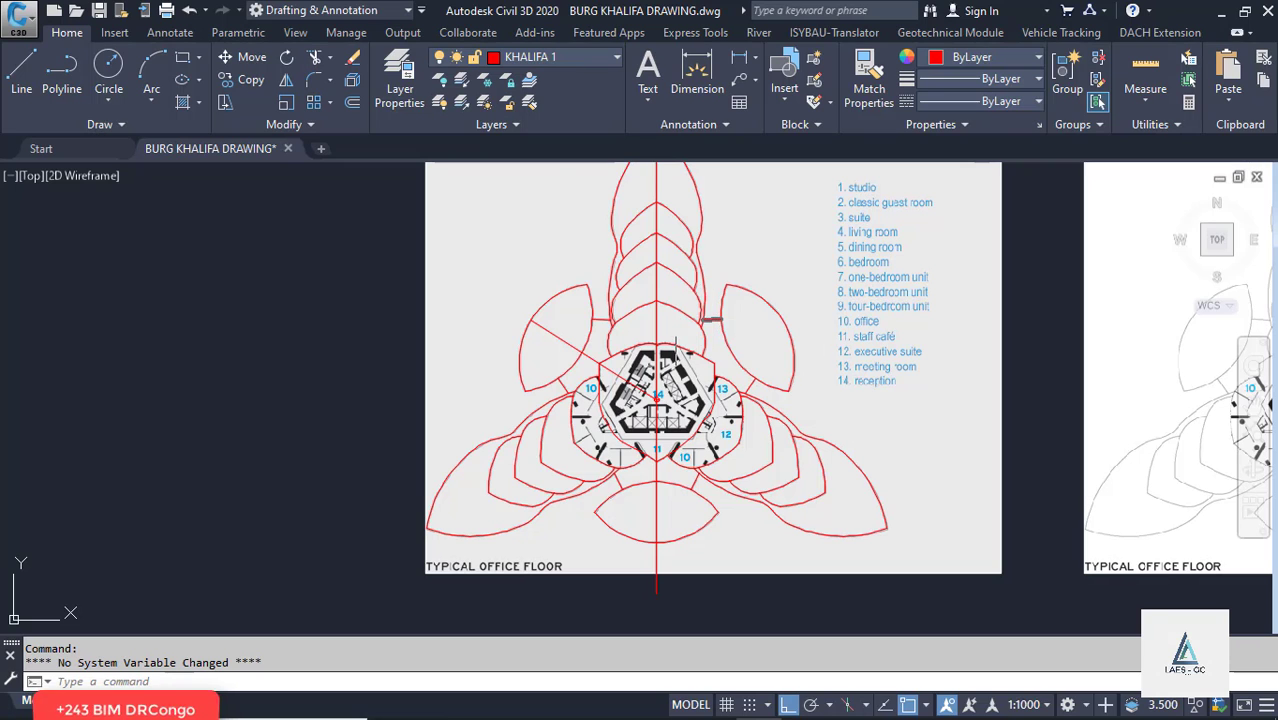
Step: Examine the wings, central core and construction lines of the red floor plan tracing, close up and as a whole
scroll(703, 296, up, 3)
scroll(548, 290, down, 5)
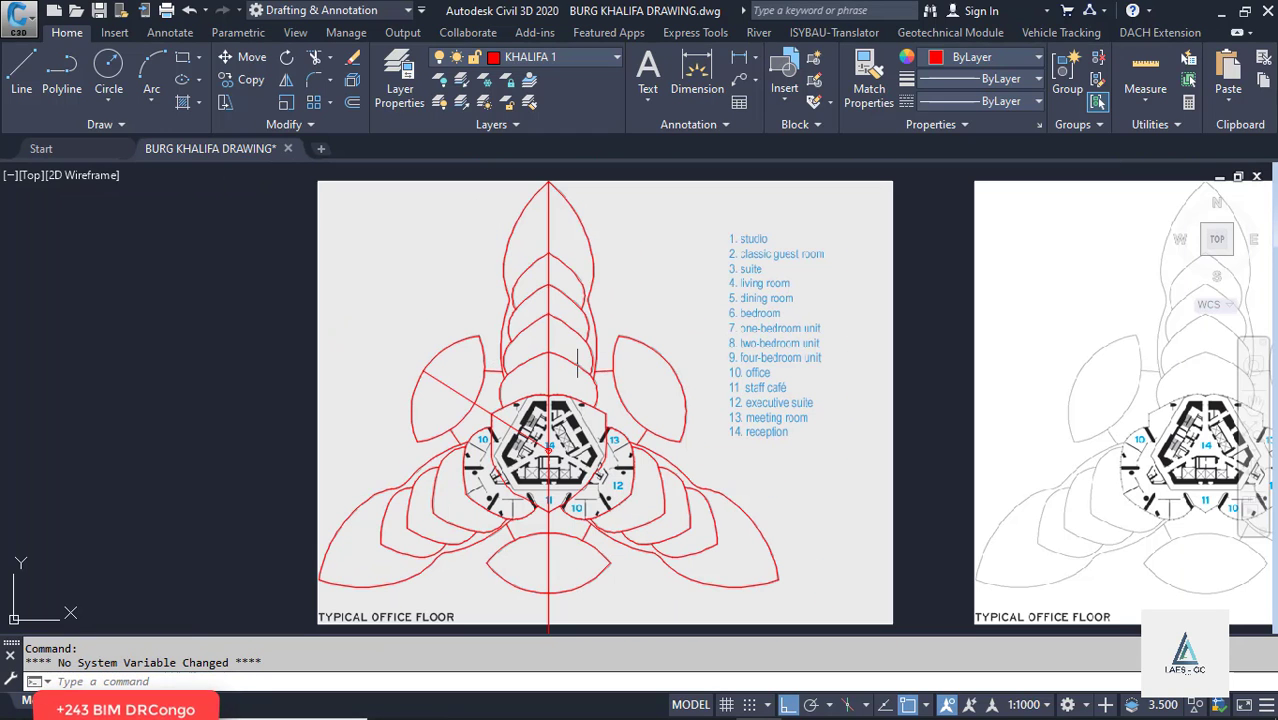
scroll(535, 517, up, 3)
scroll(535, 517, down, 4)
scroll(520, 400, up, 2)
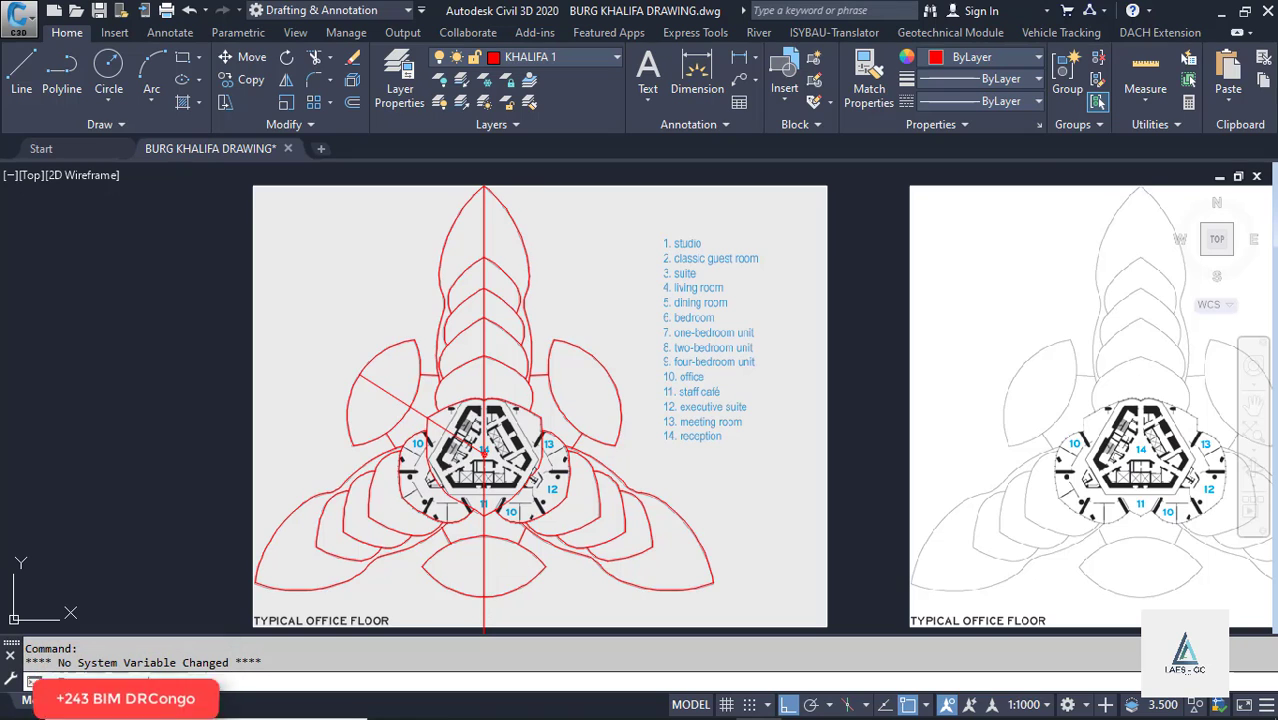
scroll(479, 450, up, 2)
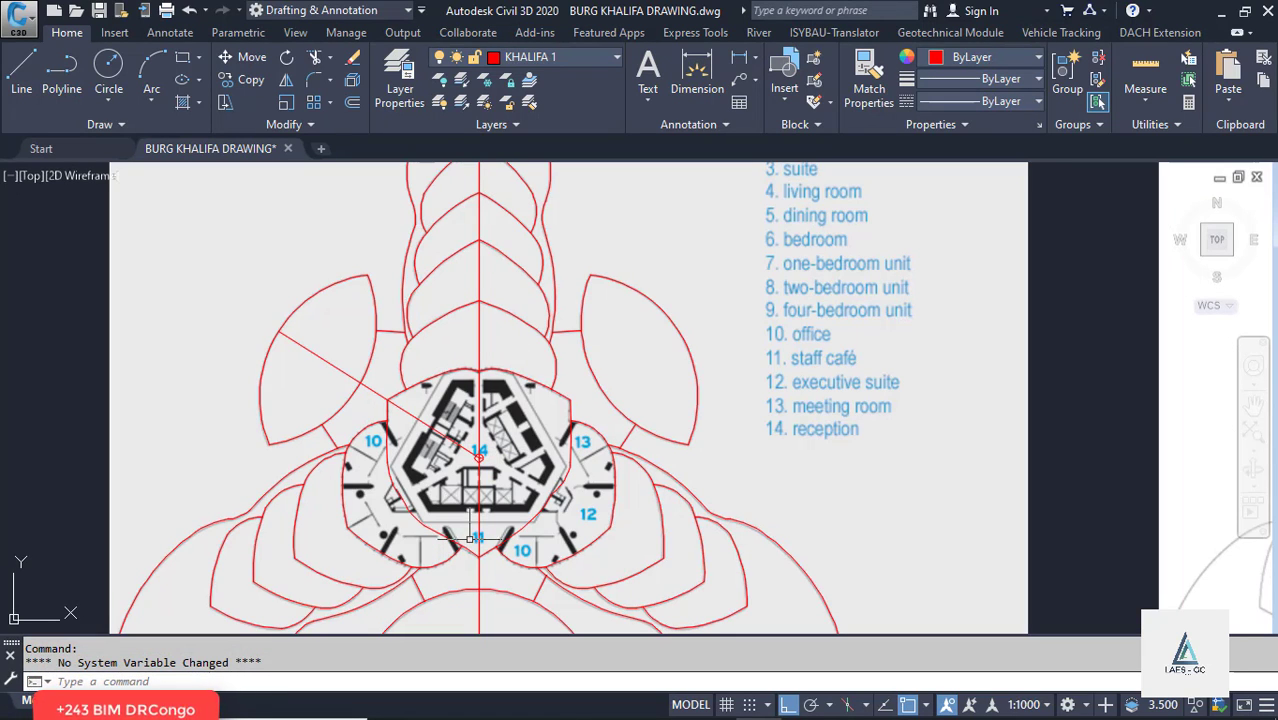
scroll(490, 563, down, 4)
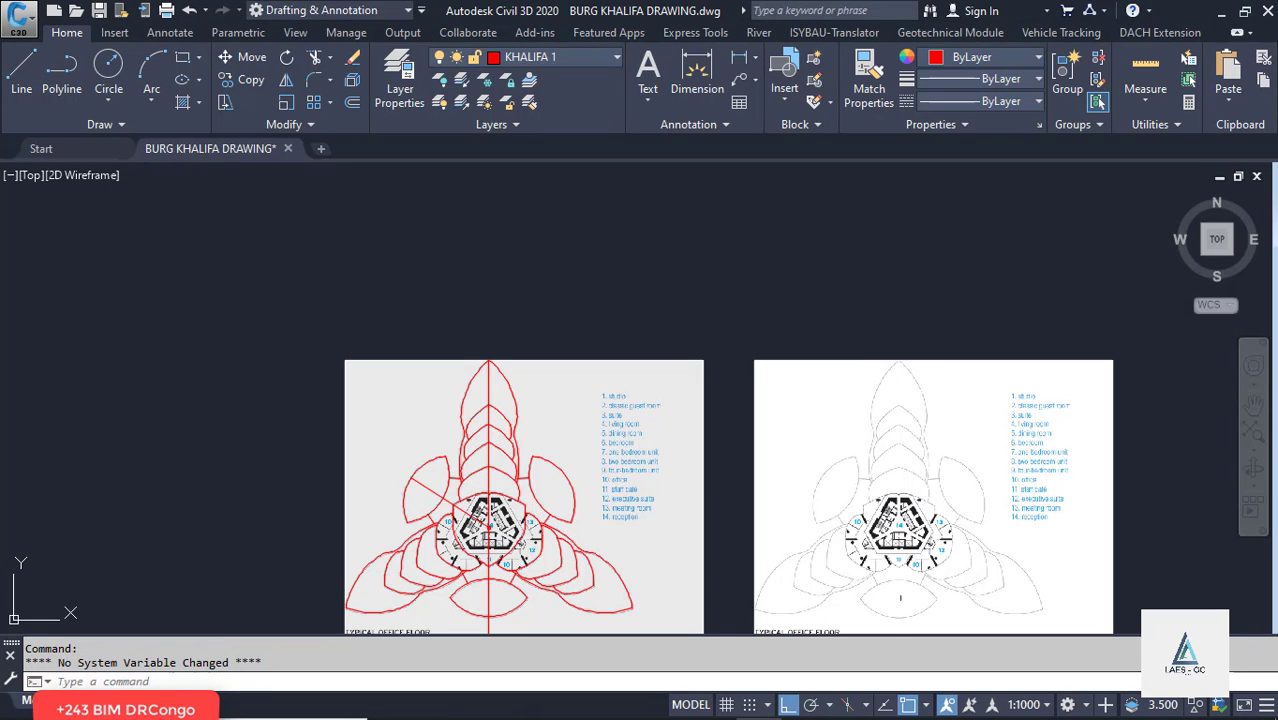
scroll(468, 540, up, 2)
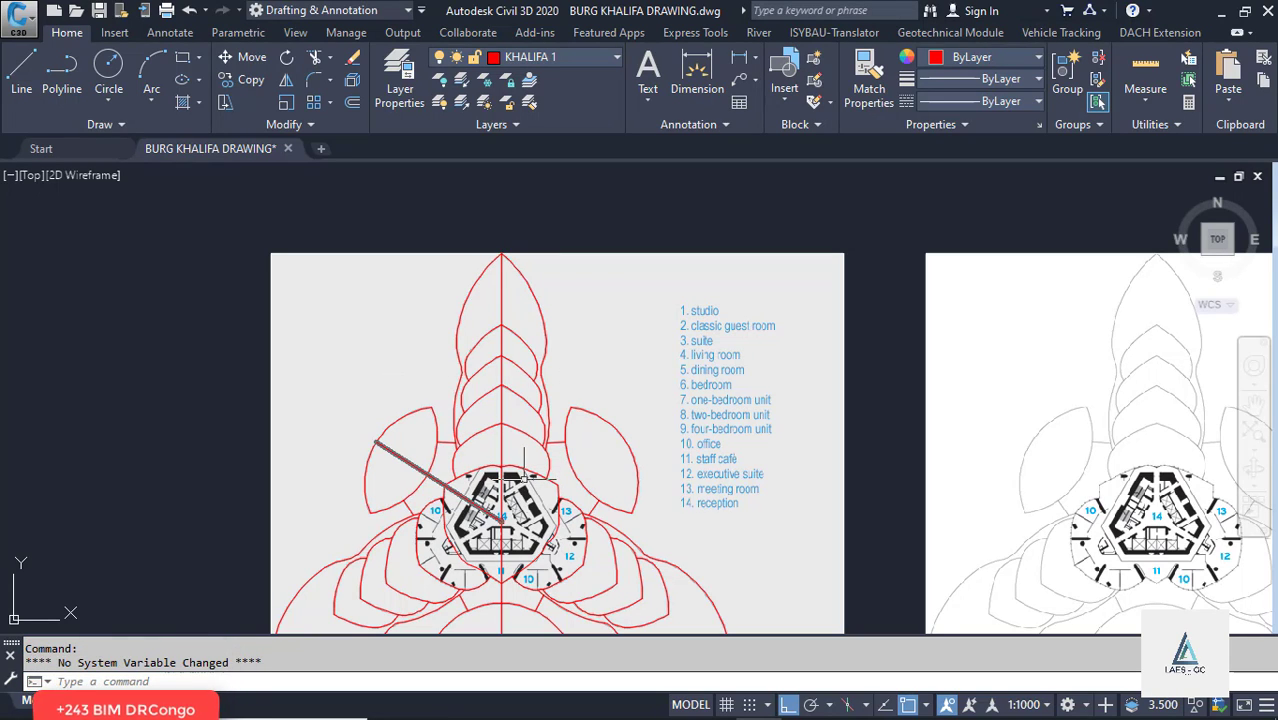
scroll(508, 320, down, 2)
scroll(512, 210, up, 2)
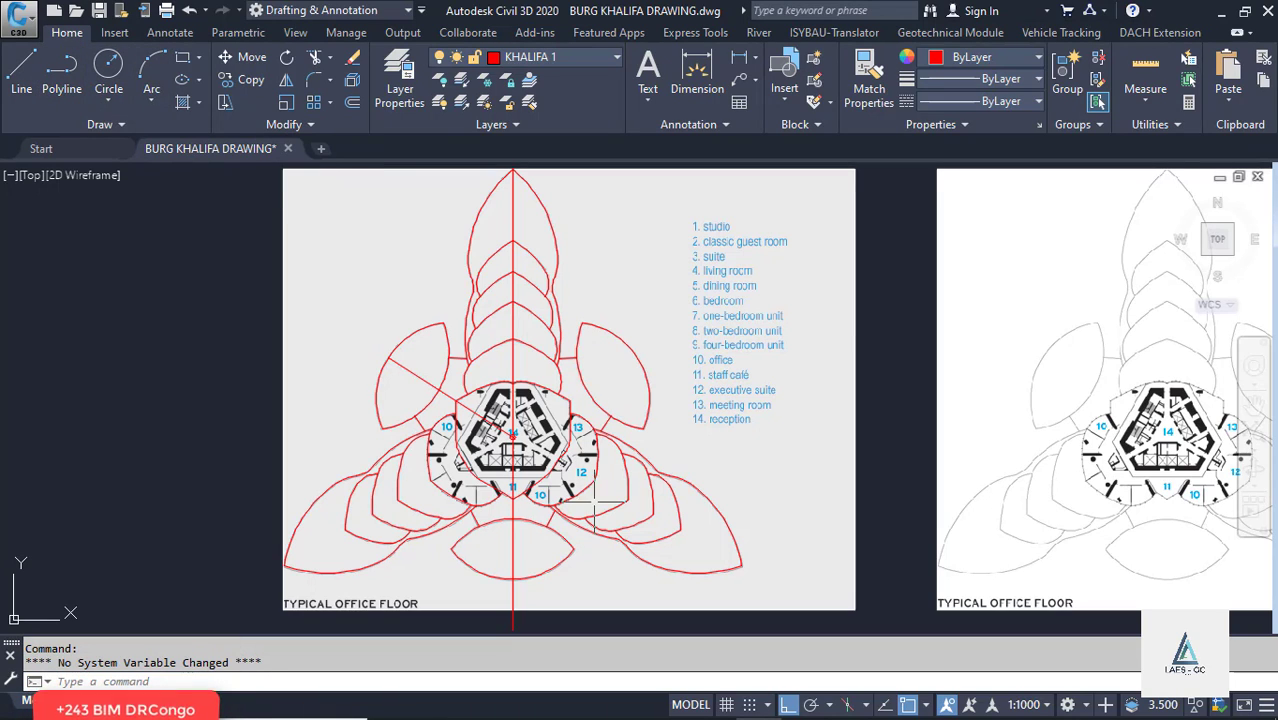
scroll(595, 505, down, 4)
scroll(640, 385, up, 4)
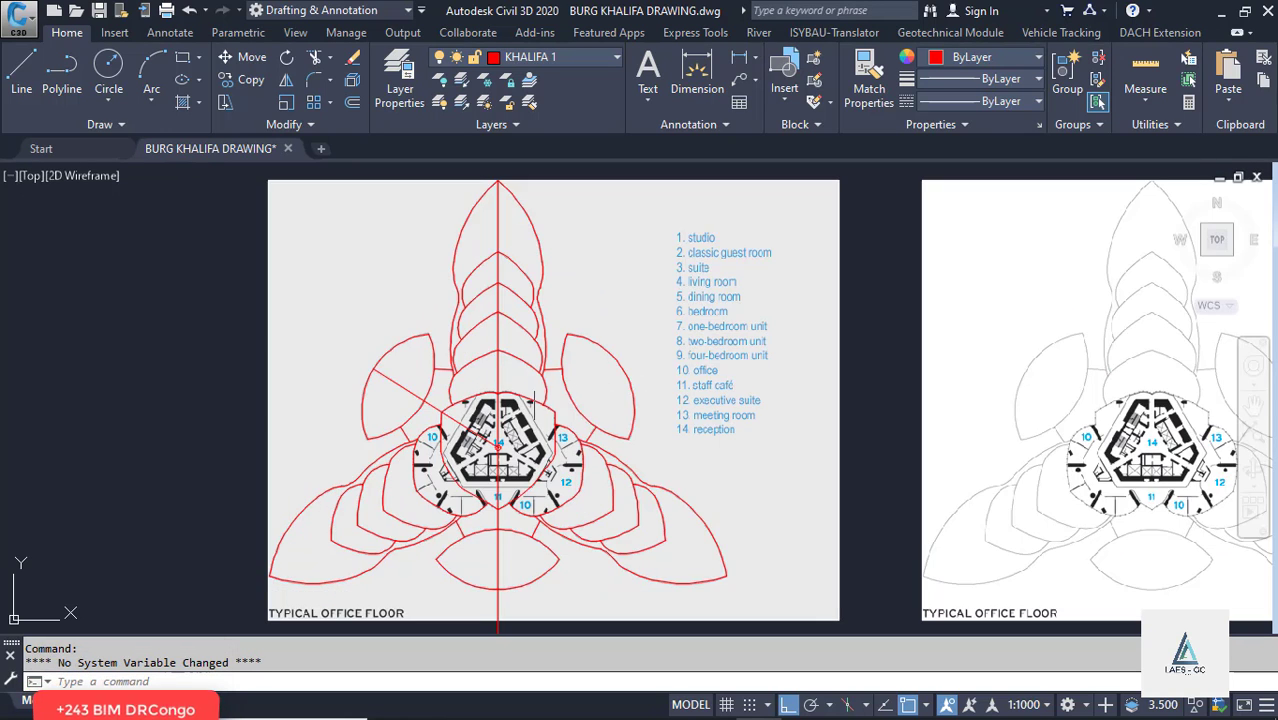
scroll(451, 411, down, 4)
scroll(462, 421, up, 4)
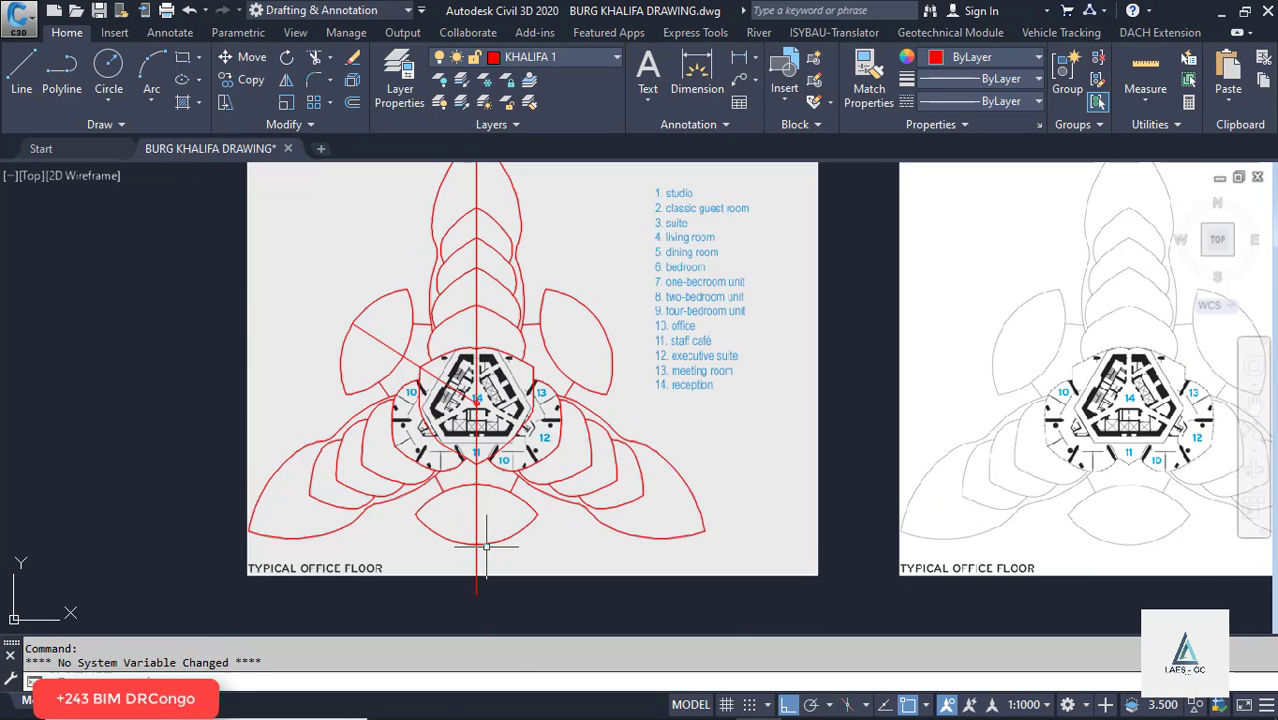
Step: Adjust the image under the red tracing to fade 0, brightness 38 and contrast 48
scroll(486, 546, down, 2)
click(678, 348)
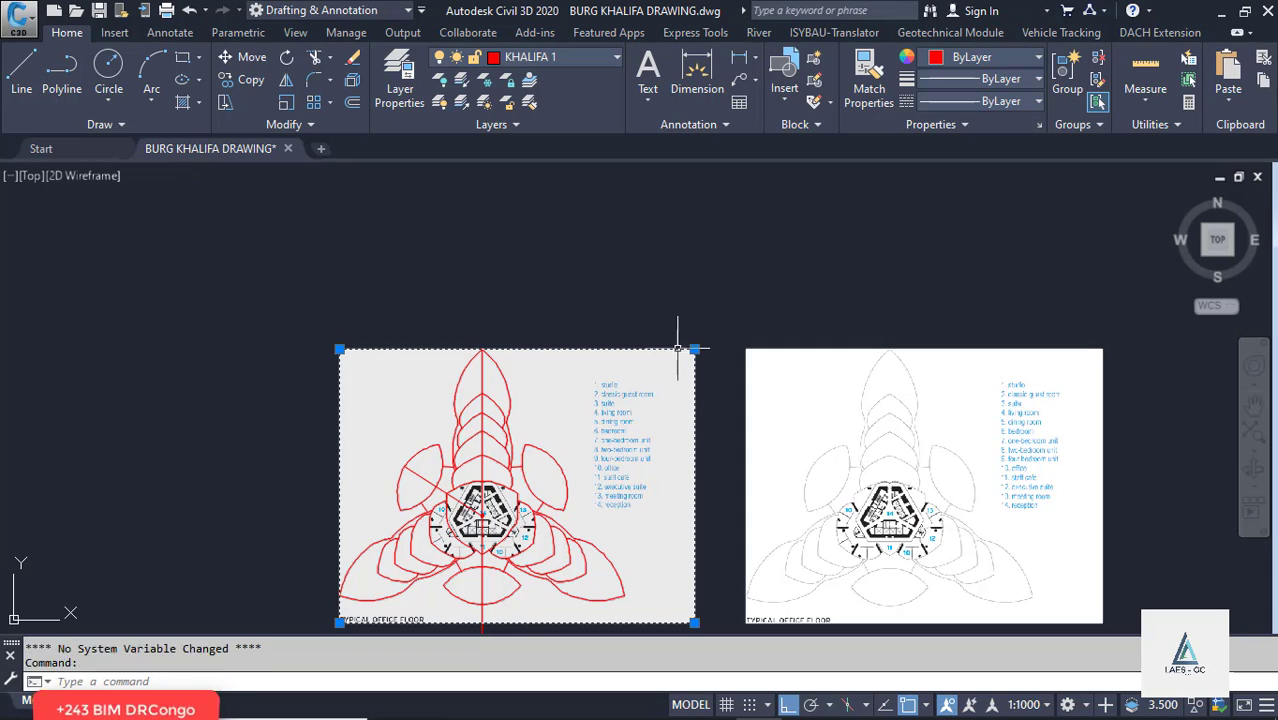
right_click(678, 348)
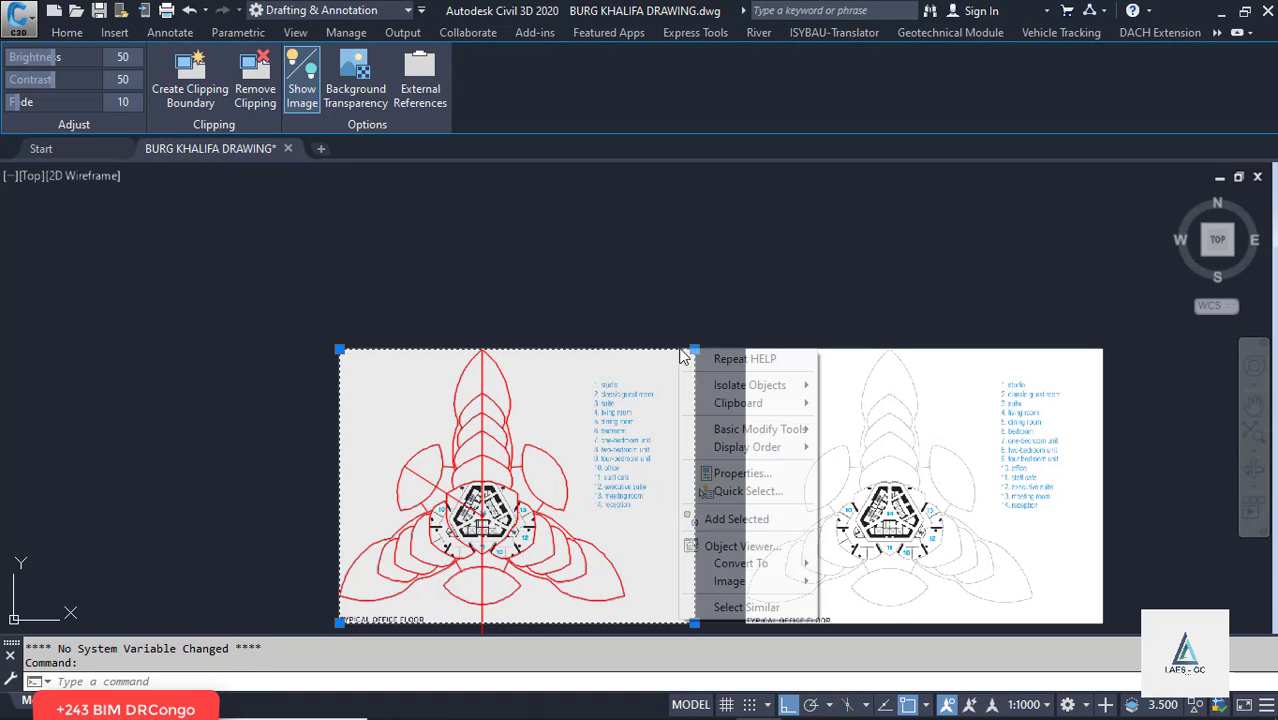
click(647, 336)
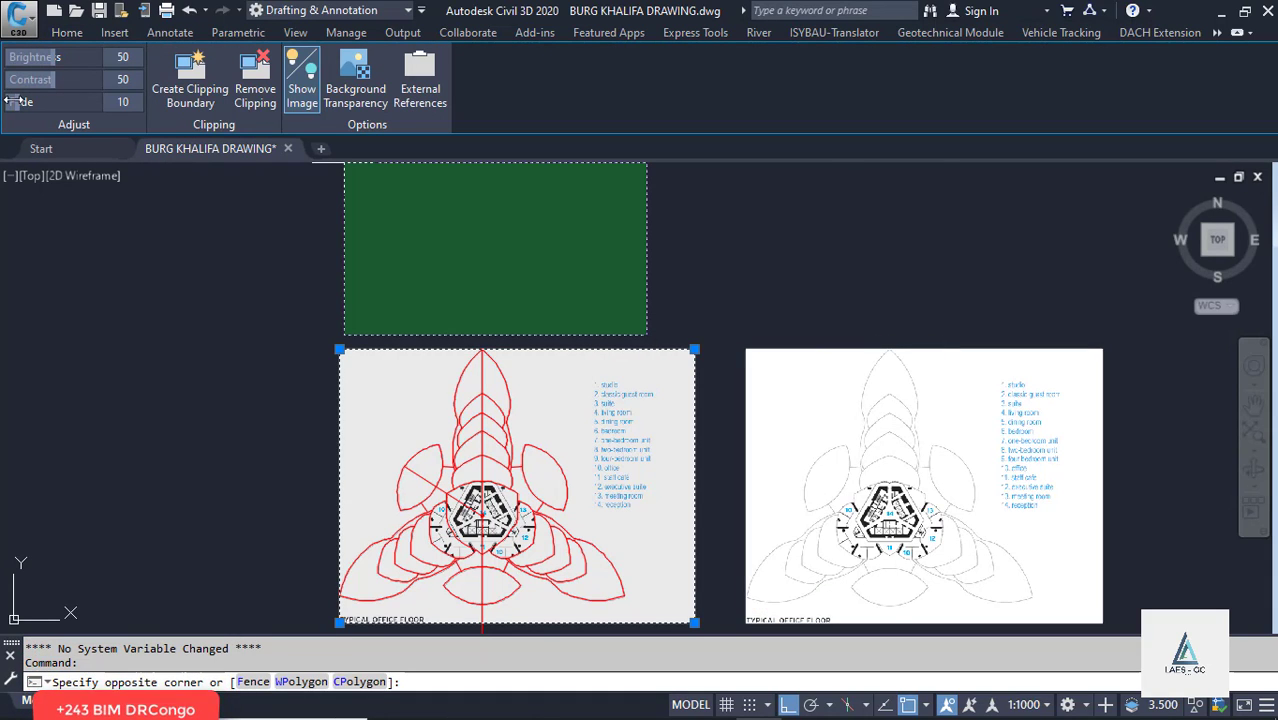
drag(14, 102, 8, 100)
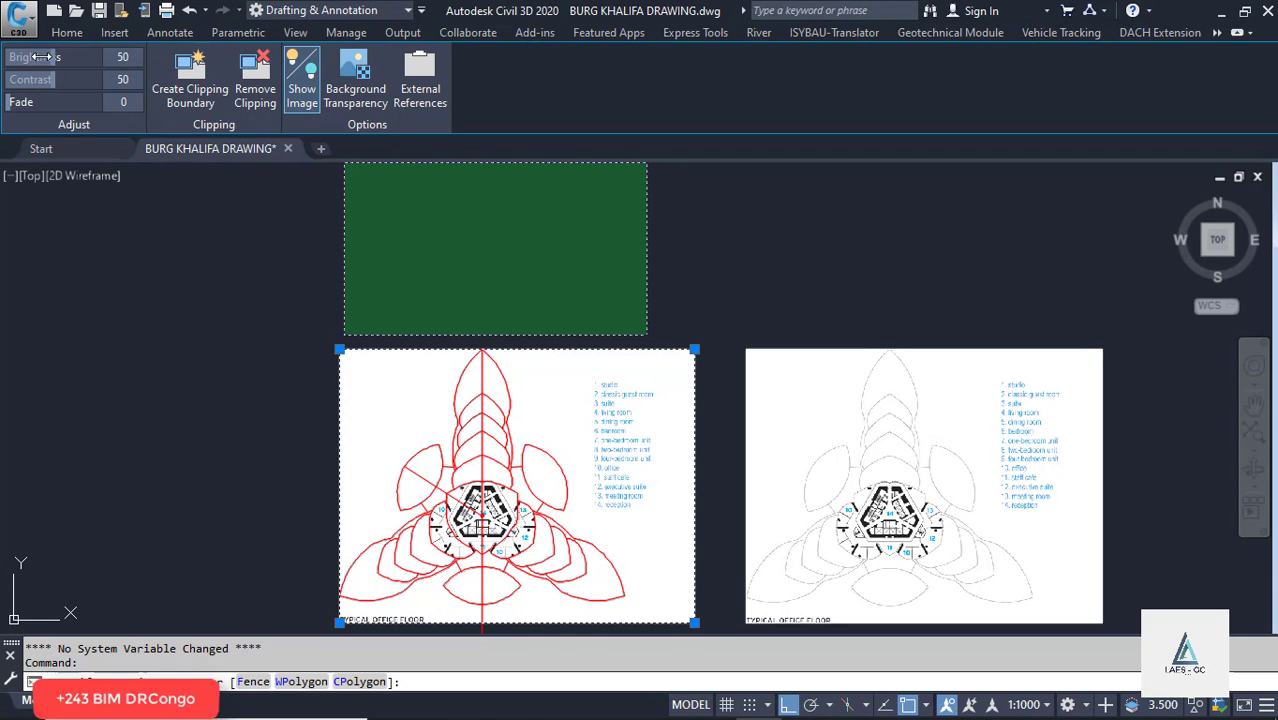
mouse_move(50, 57)
mouse_down()
mouse_move(35, 57)
mouse_move(74, 60)
mouse_move(44, 60)
mouse_up()
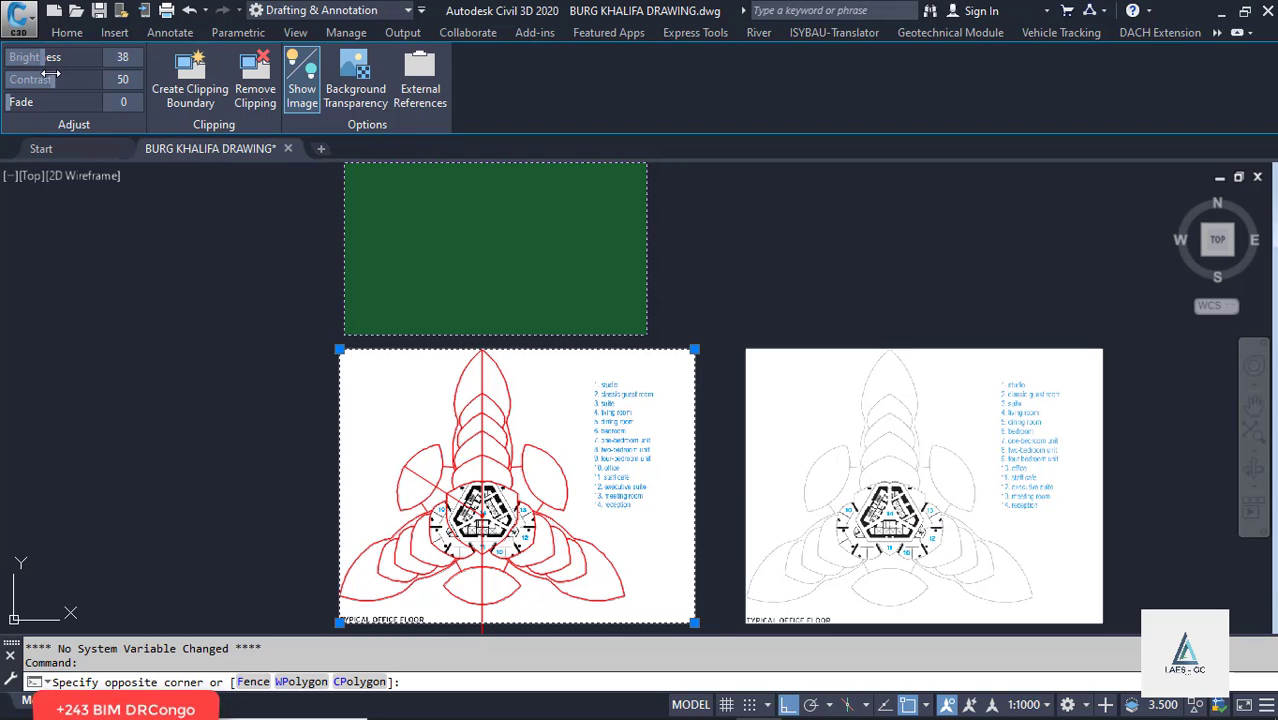
click(58, 86)
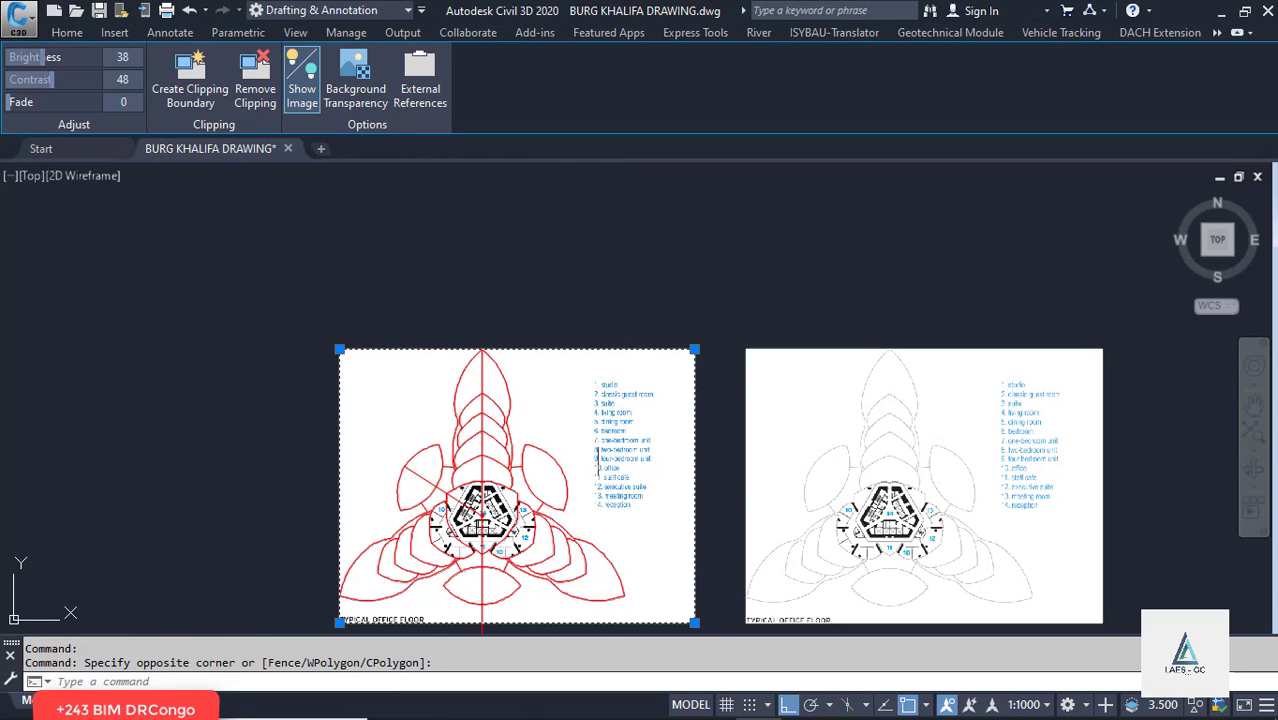
Step: Erase the floor plan image underneath the red tracing
key(Delete)
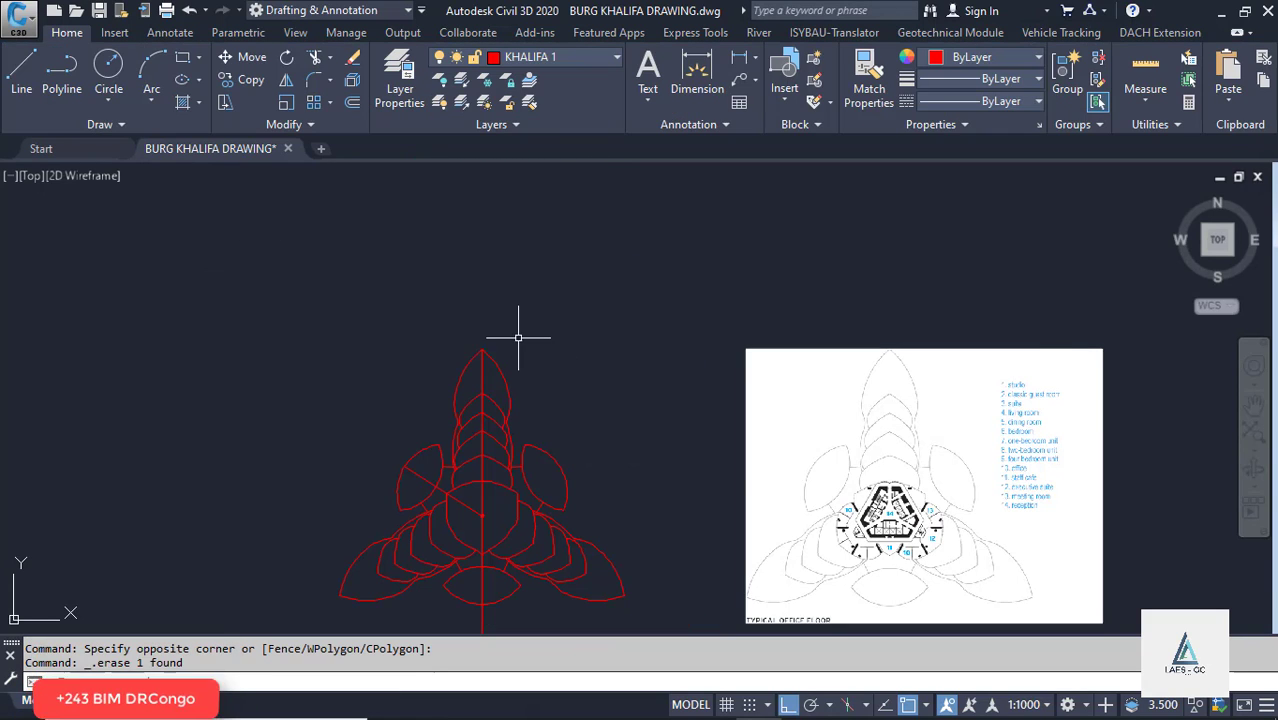
scroll(480, 400, down, 2)
scroll(465, 419, up, 6)
scroll(548, 300, down, 4)
scroll(559, 376, up, 4)
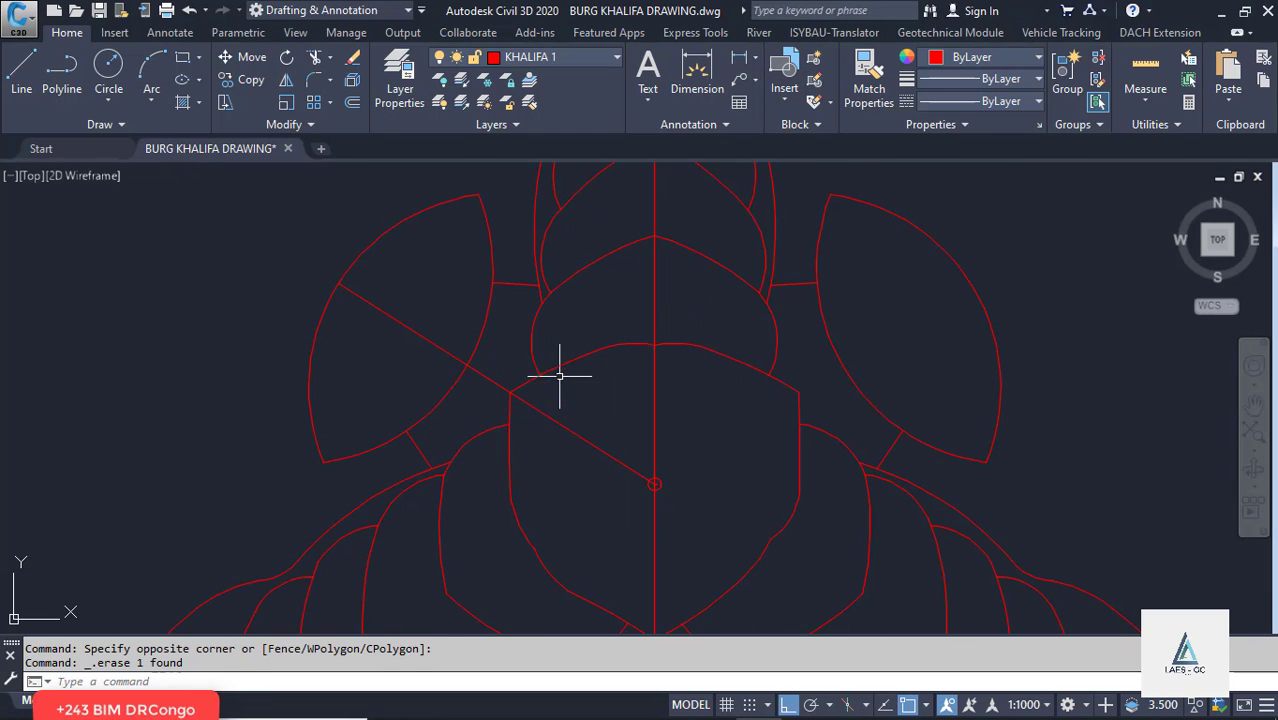
Step: Erase the diagonal and the vertical construction lines running through the centre of the plan
click(542, 413)
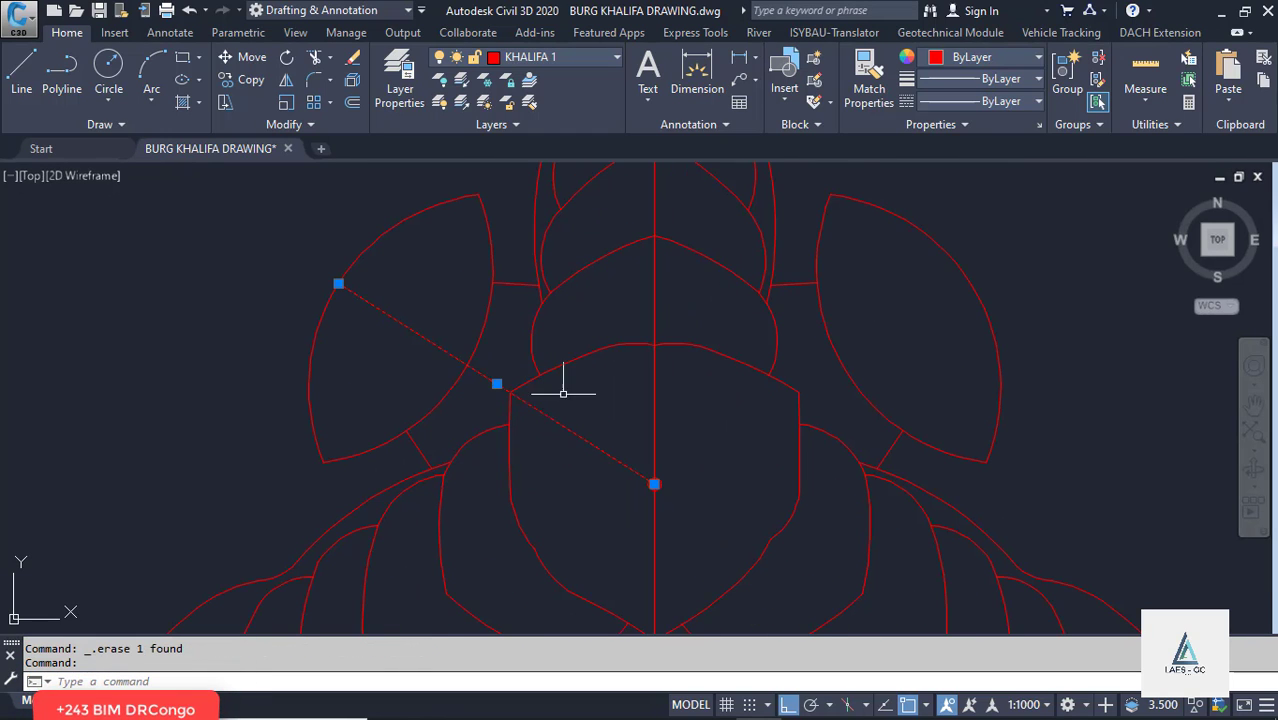
key(Delete)
click(653, 420)
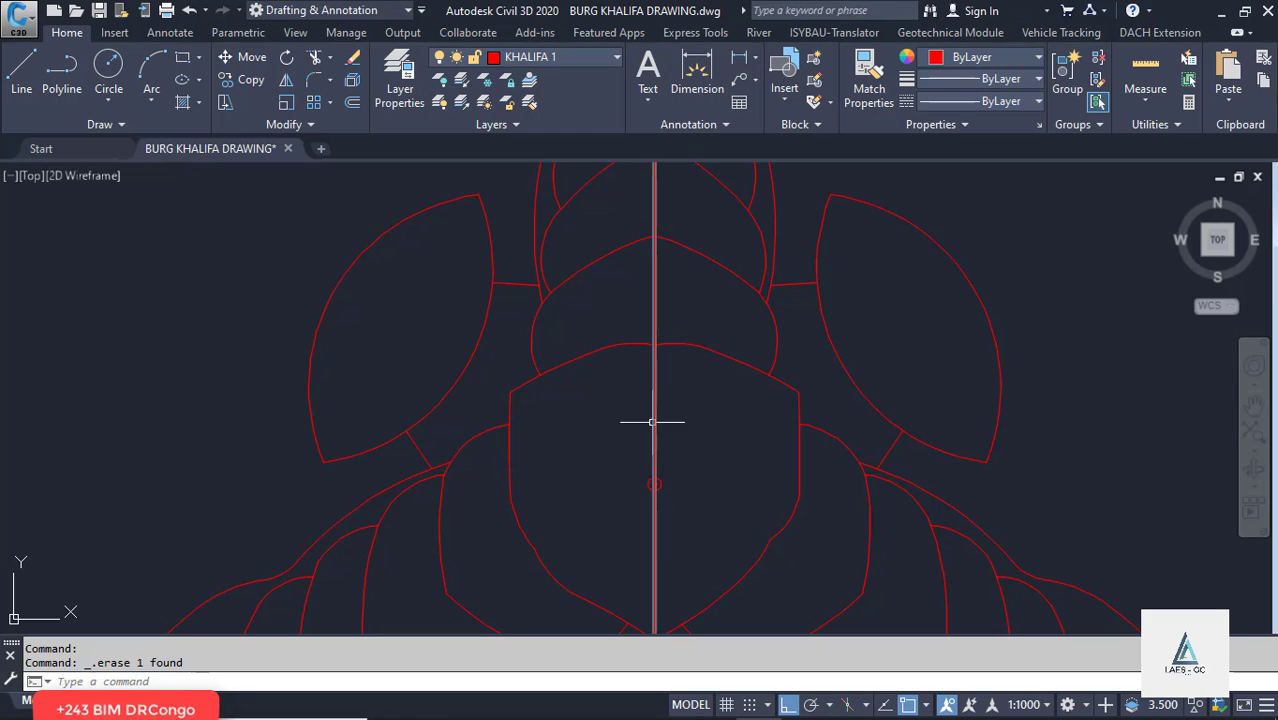
key(Delete)
Step: Erase the small circle mark at the centre of the core outline
scroll(551, 390, down, 6)
scroll(585, 437, up, 4)
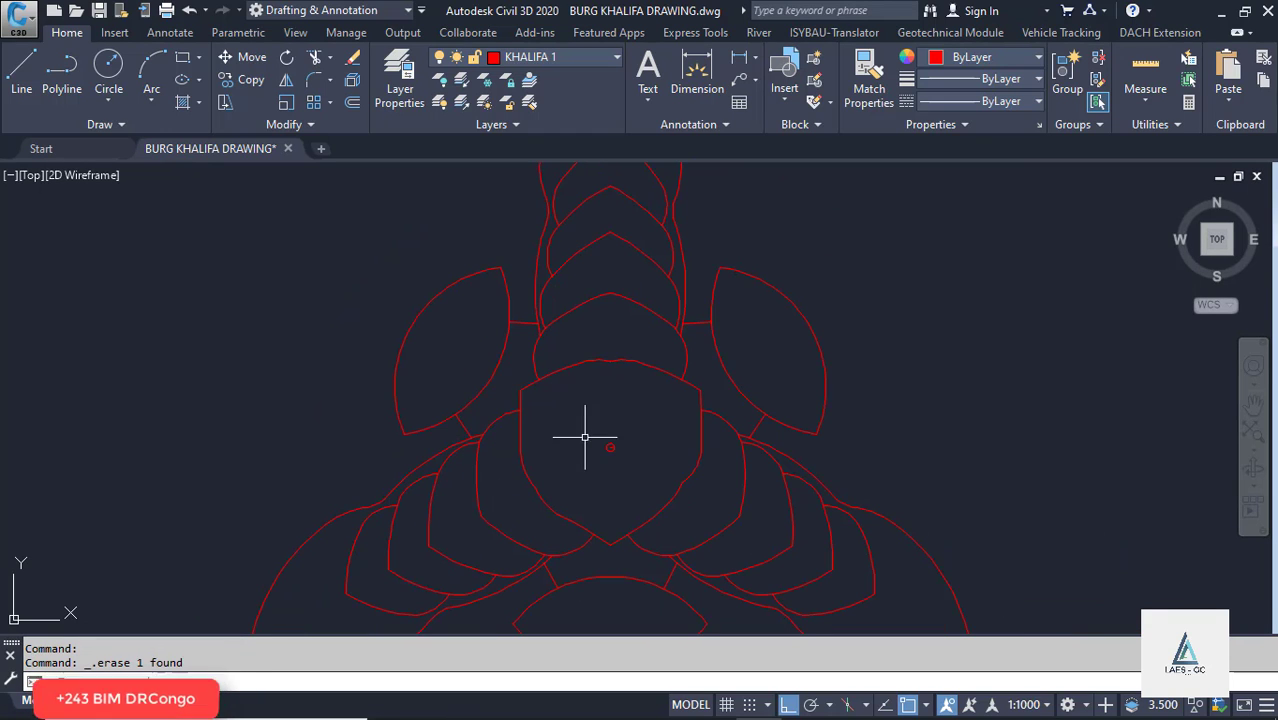
click(633, 462)
click(599, 442)
scroll(599, 442, down, 3)
key(Delete)
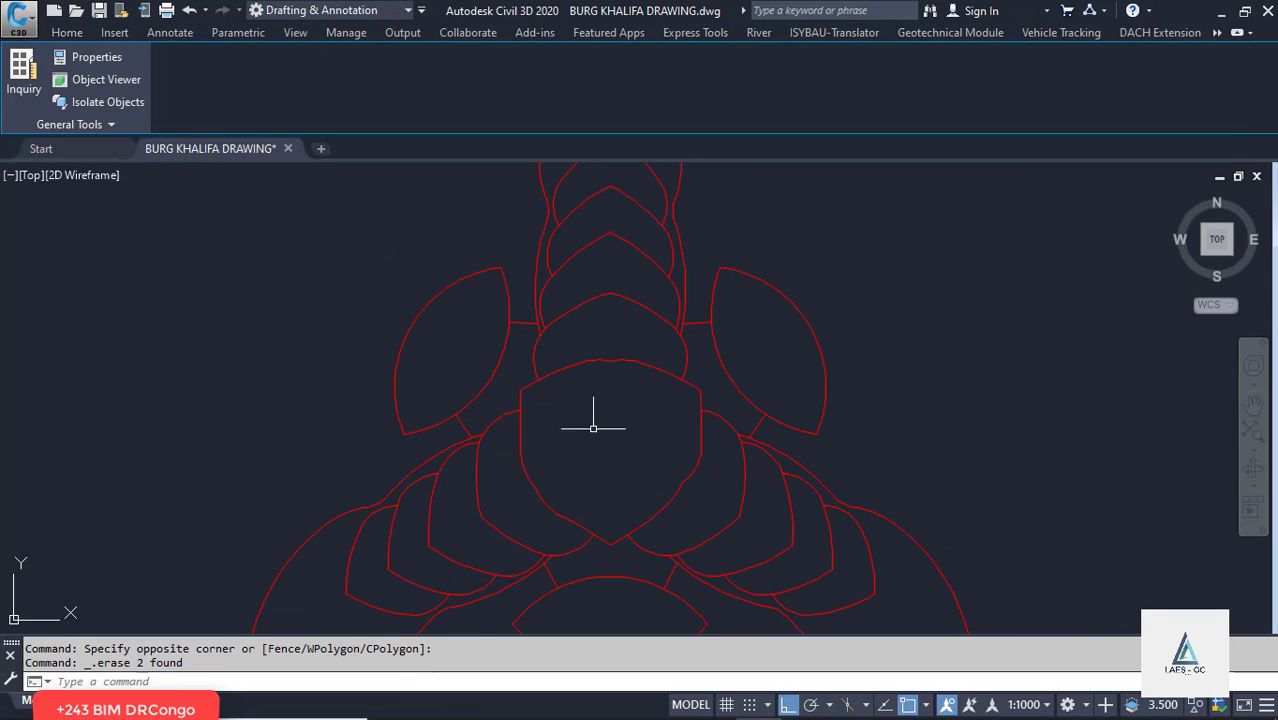
Step: Erase the remaining reference floor plan image beside the outline, declining to detach the image
scroll(556, 440, down, 2)
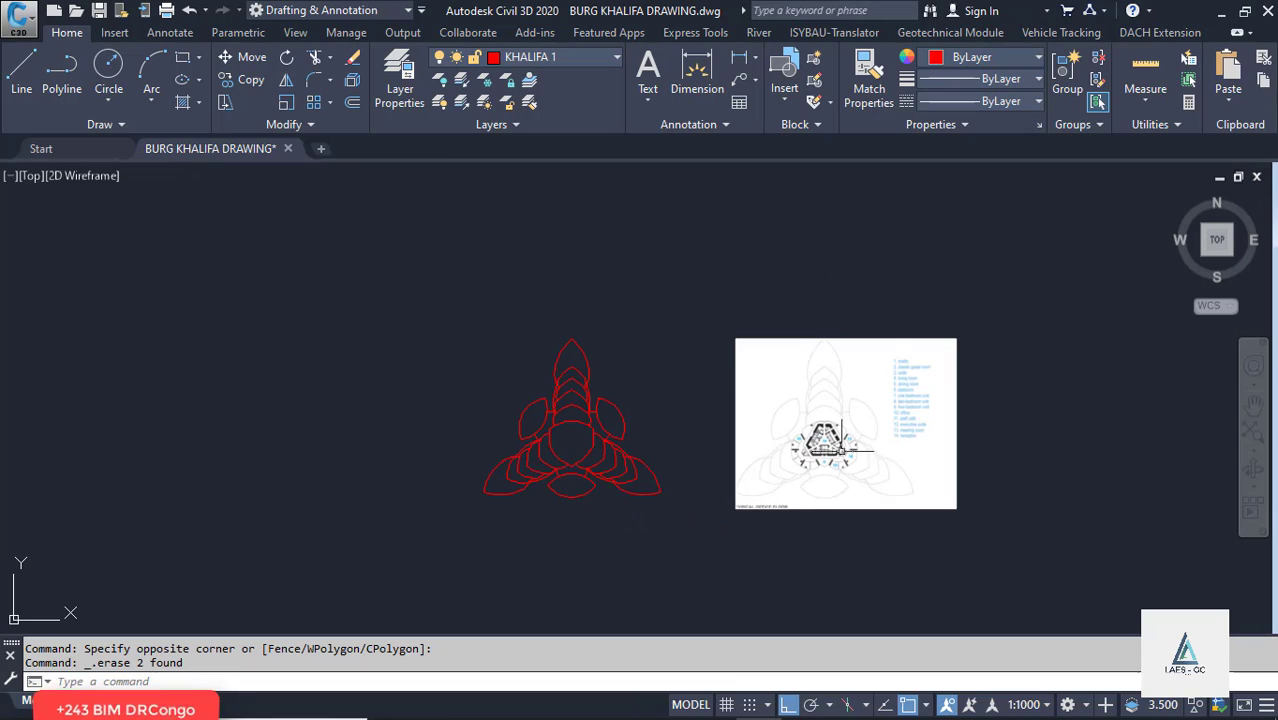
click(861, 330)
key(Delete)
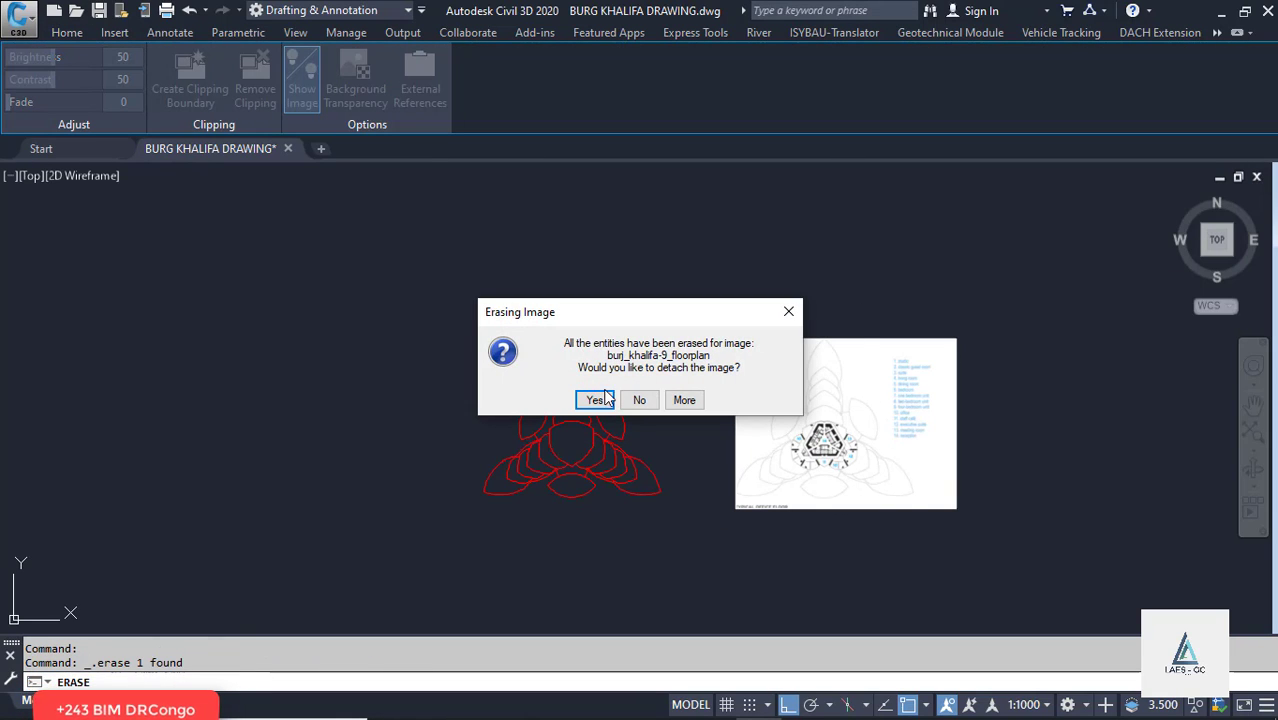
click(639, 400)
Step: Inspect the cleaned red floor outline, checking the central core, the three wings and the lens-shaped side areas
scroll(530, 445, up, 5)
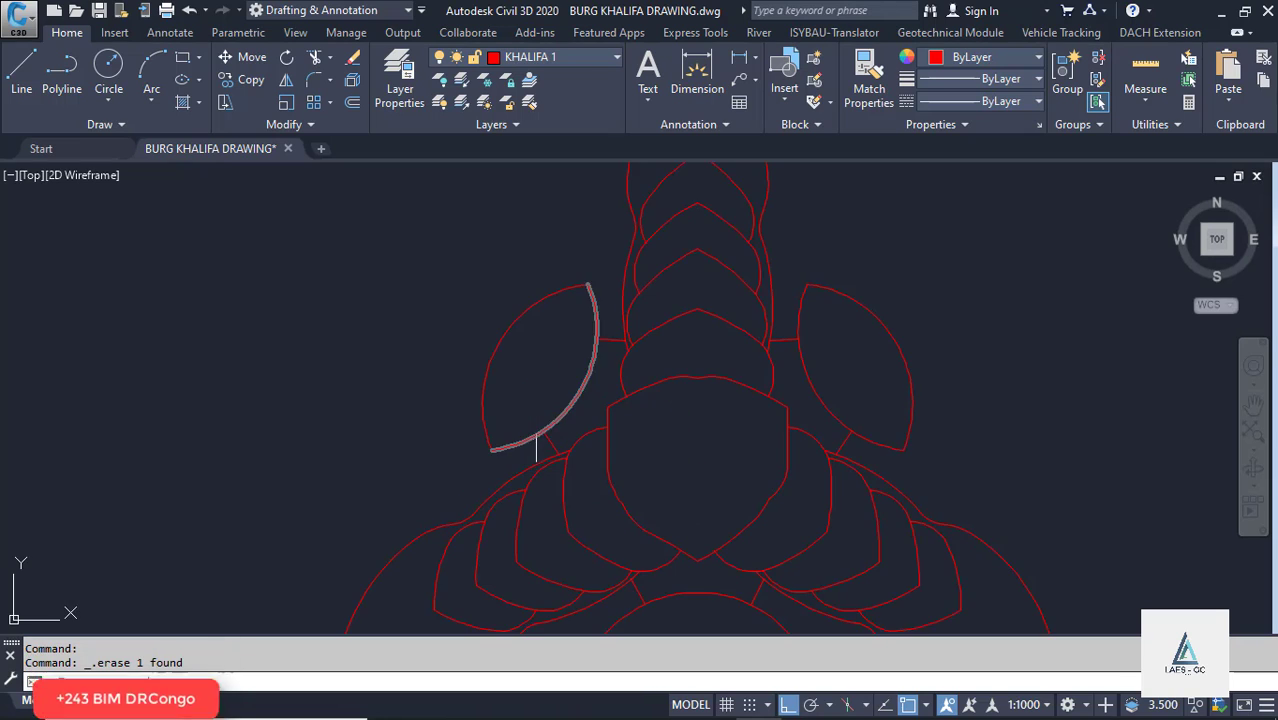
scroll(536, 440, down, 2)
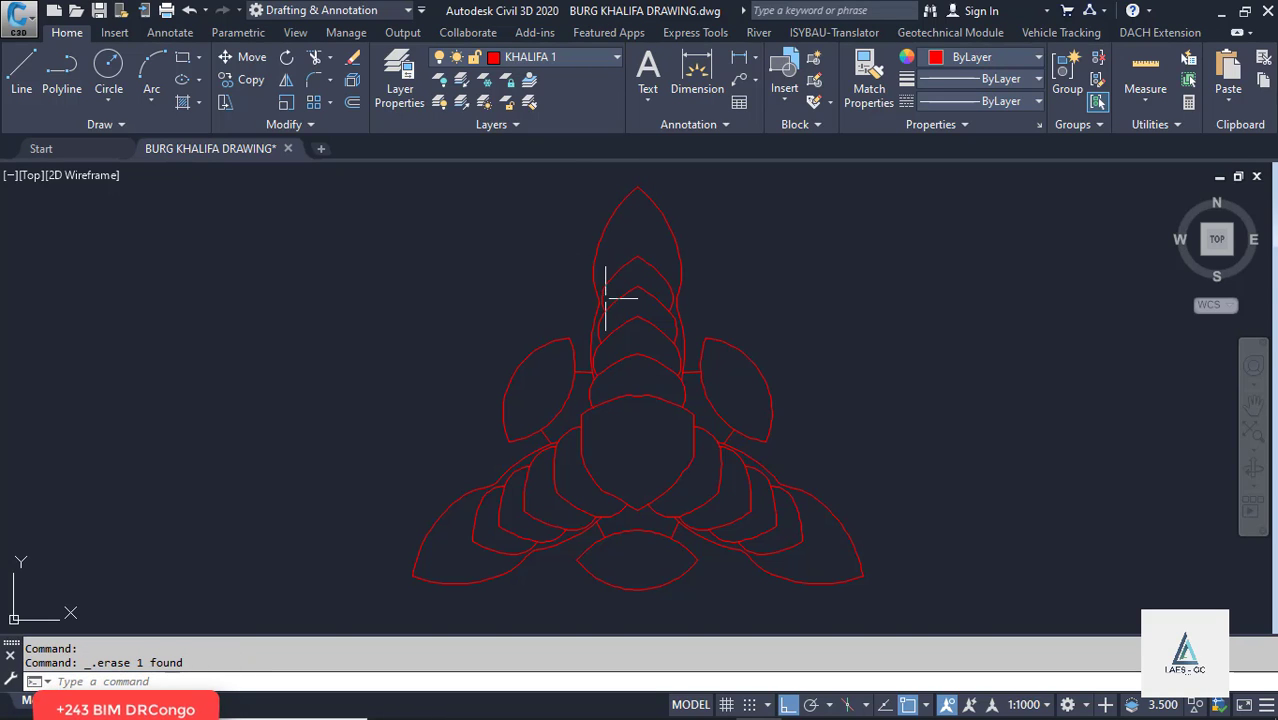
scroll(608, 334, up, 3)
scroll(599, 337, down, 5)
scroll(619, 404, up, 4)
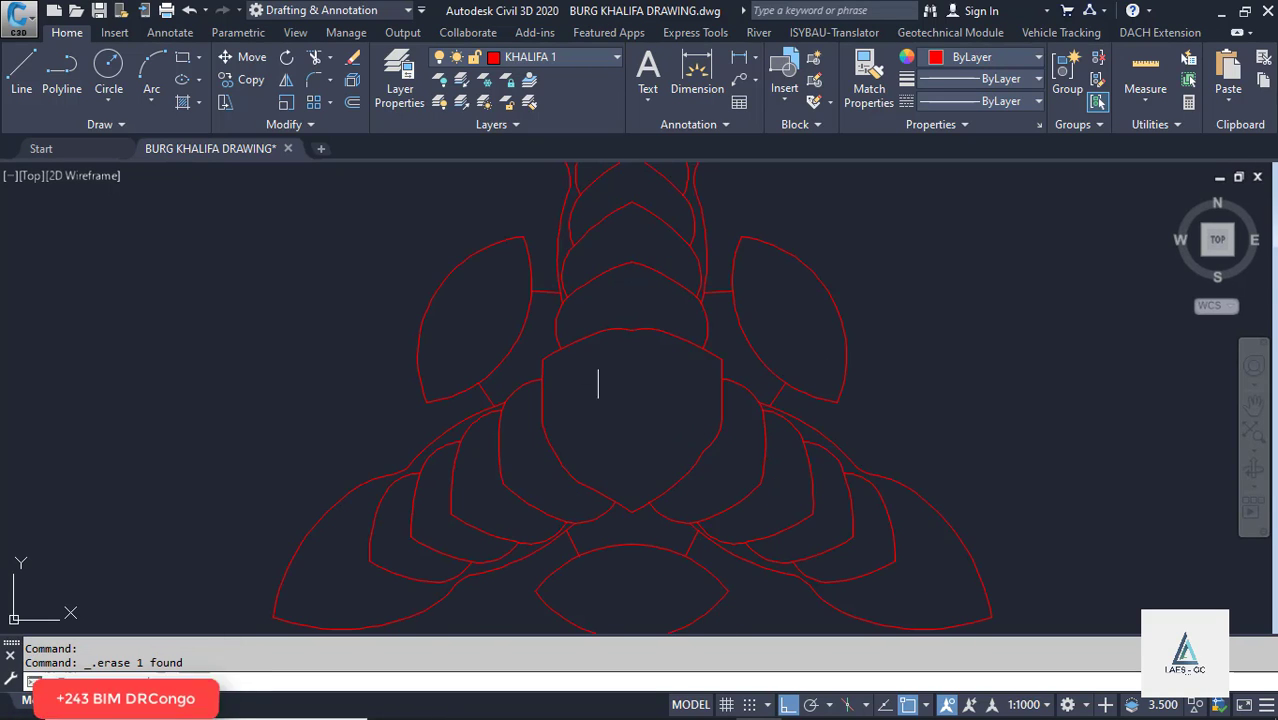
scroll(513, 337, down, 3)
scroll(579, 437, down, 2)
scroll(575, 455, up, 5)
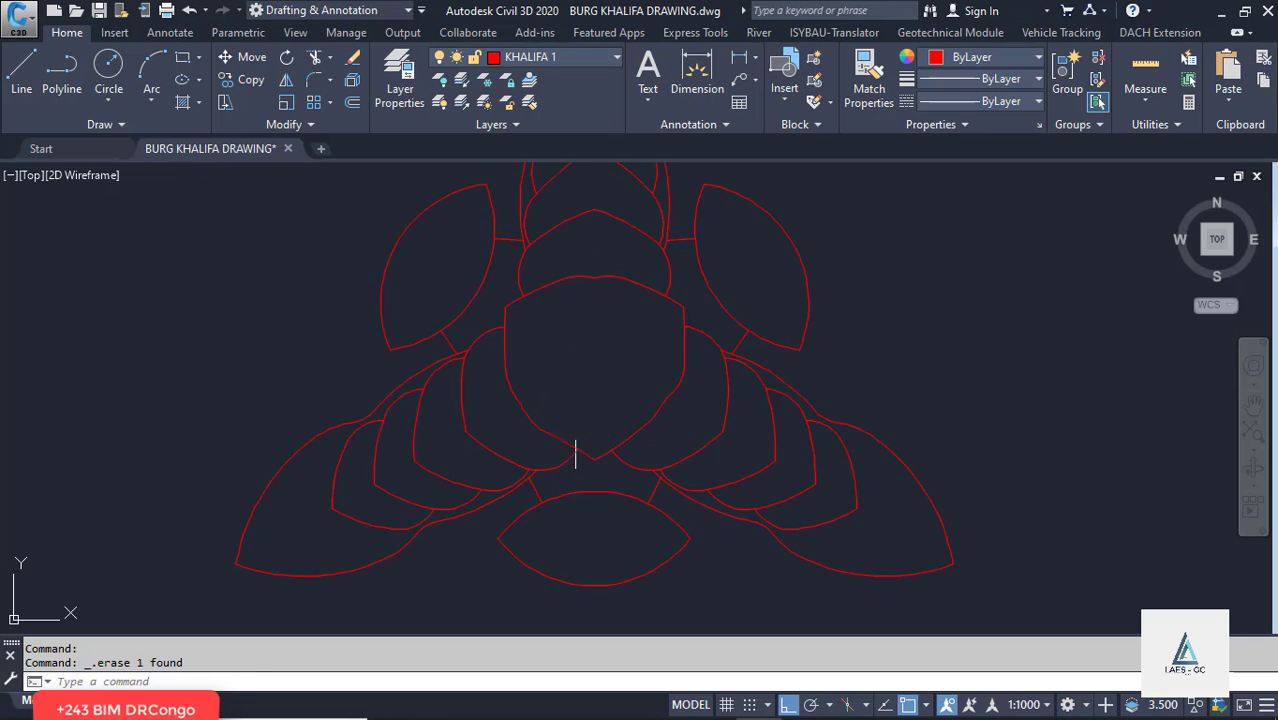
scroll(672, 474, down, 4)
scroll(698, 481, up, 4)
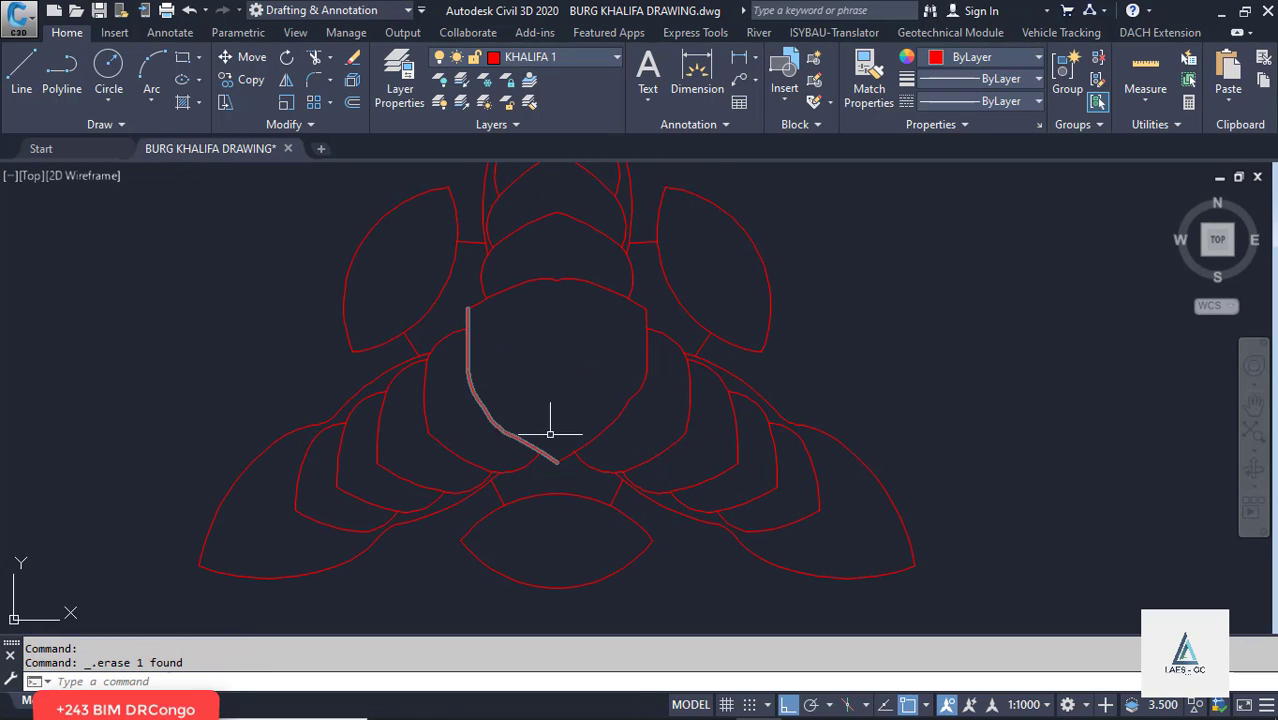
Step: Switch from the Civil 3D drawing to Autodesk Revit 2020, with the empty Level 1 floor plan of Gabarit1
scroll(642, 462, down, 4)
scroll(647, 452, up, 4)
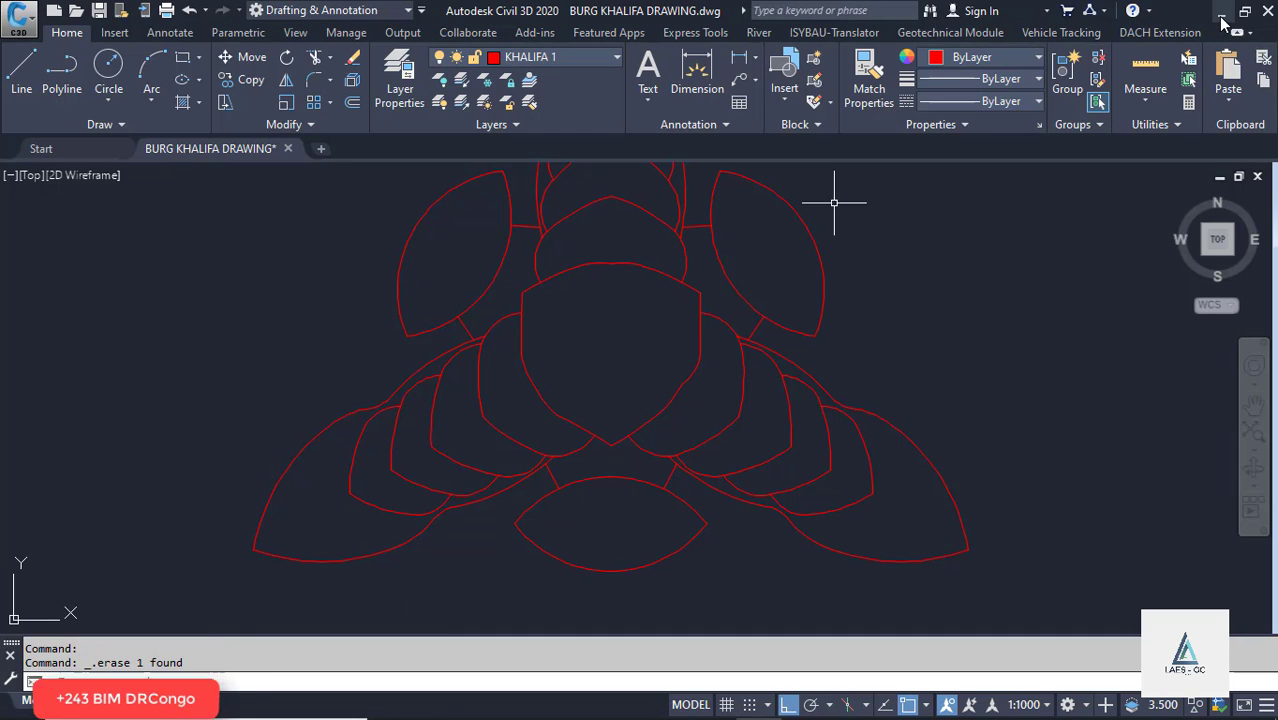
click(1222, 19)
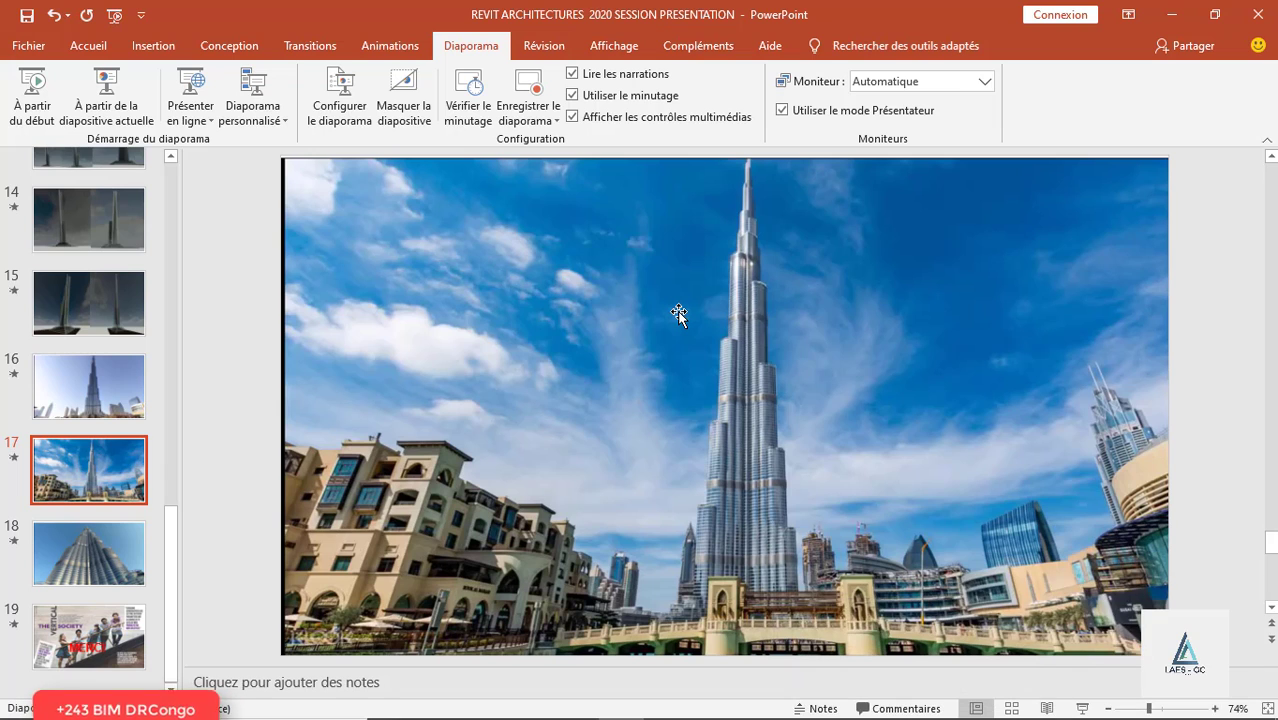
key(alt+Tab)
key(alt+Tab)
key(alt+Tab)
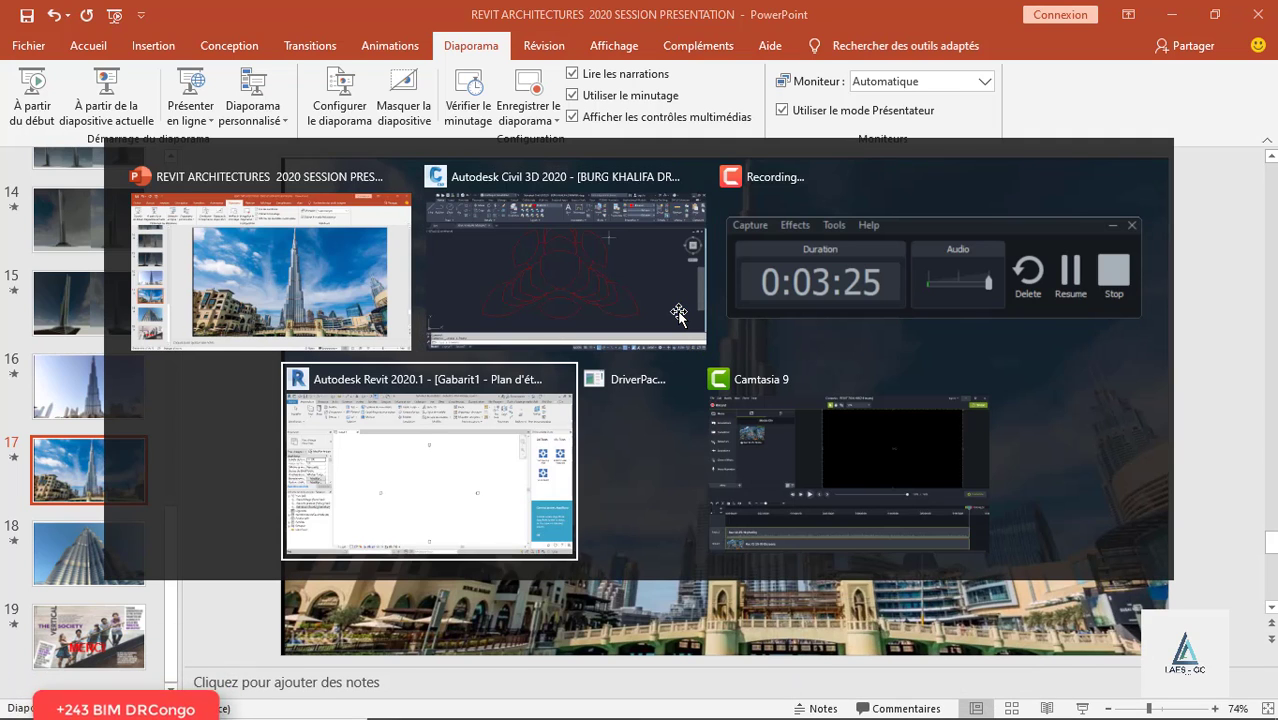
scroll(335, 450, down, 1)
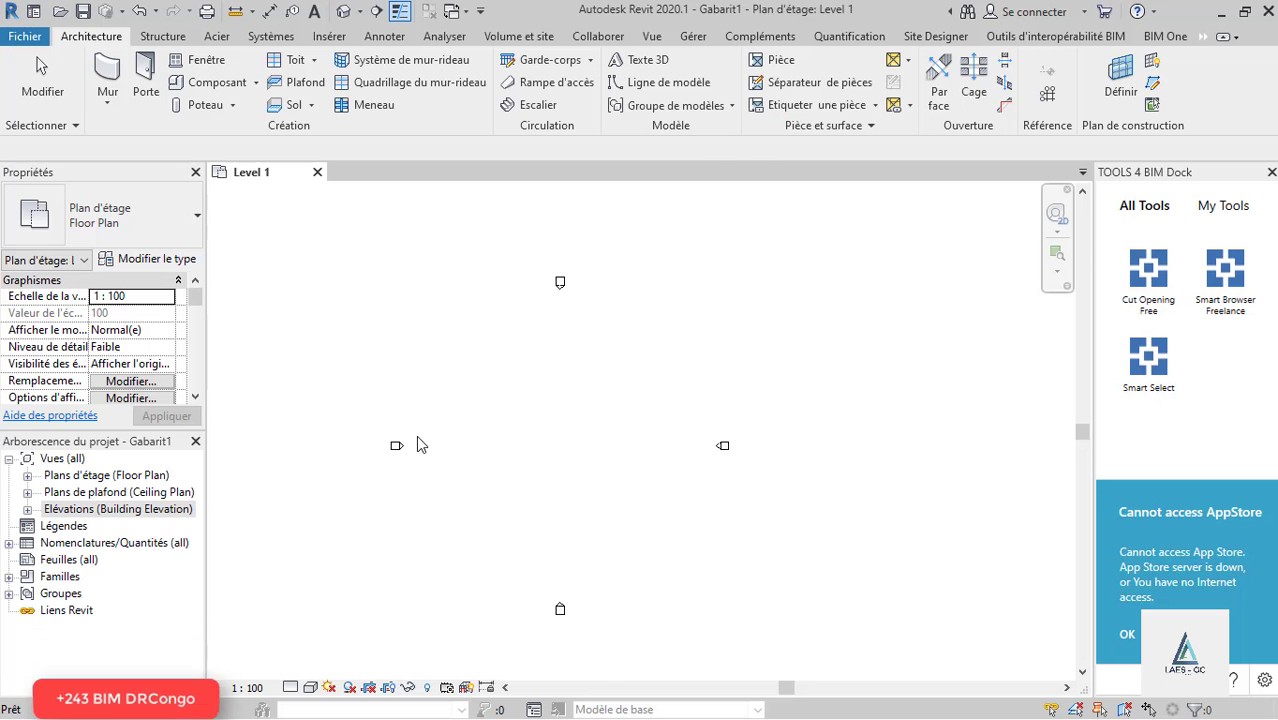
scroll(419, 443, up, 1)
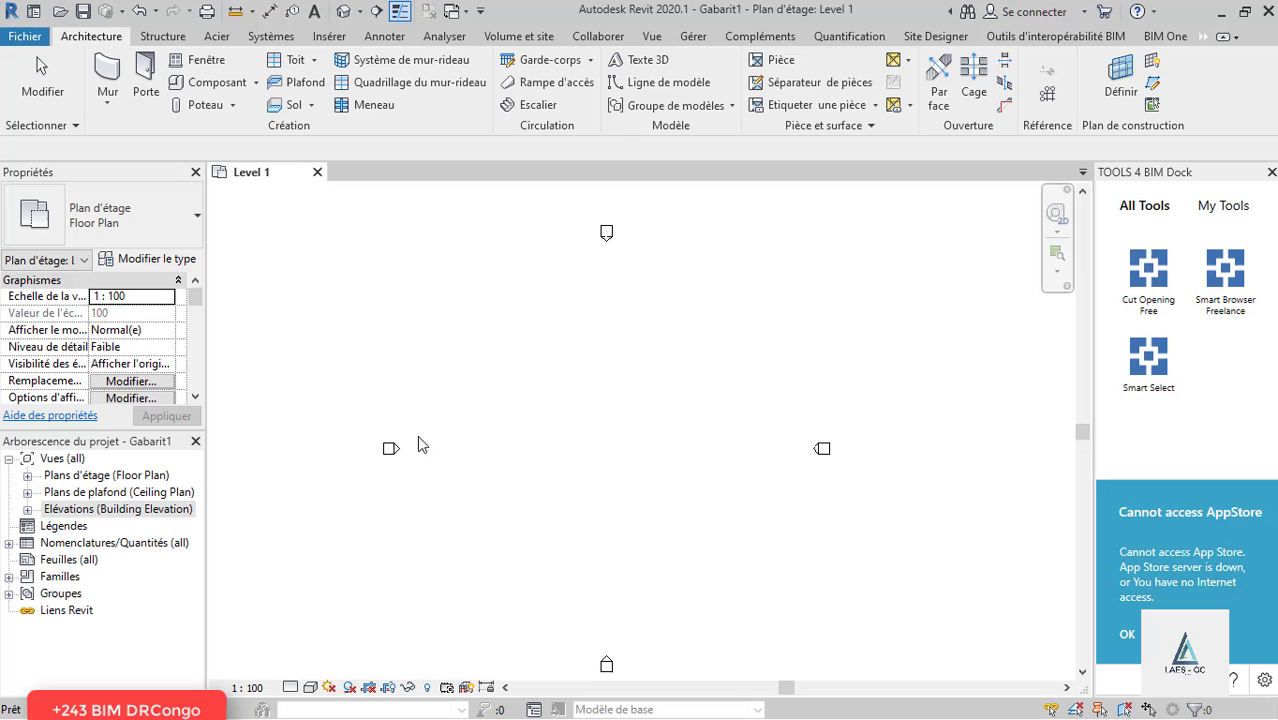
click(28, 476)
click(28, 476)
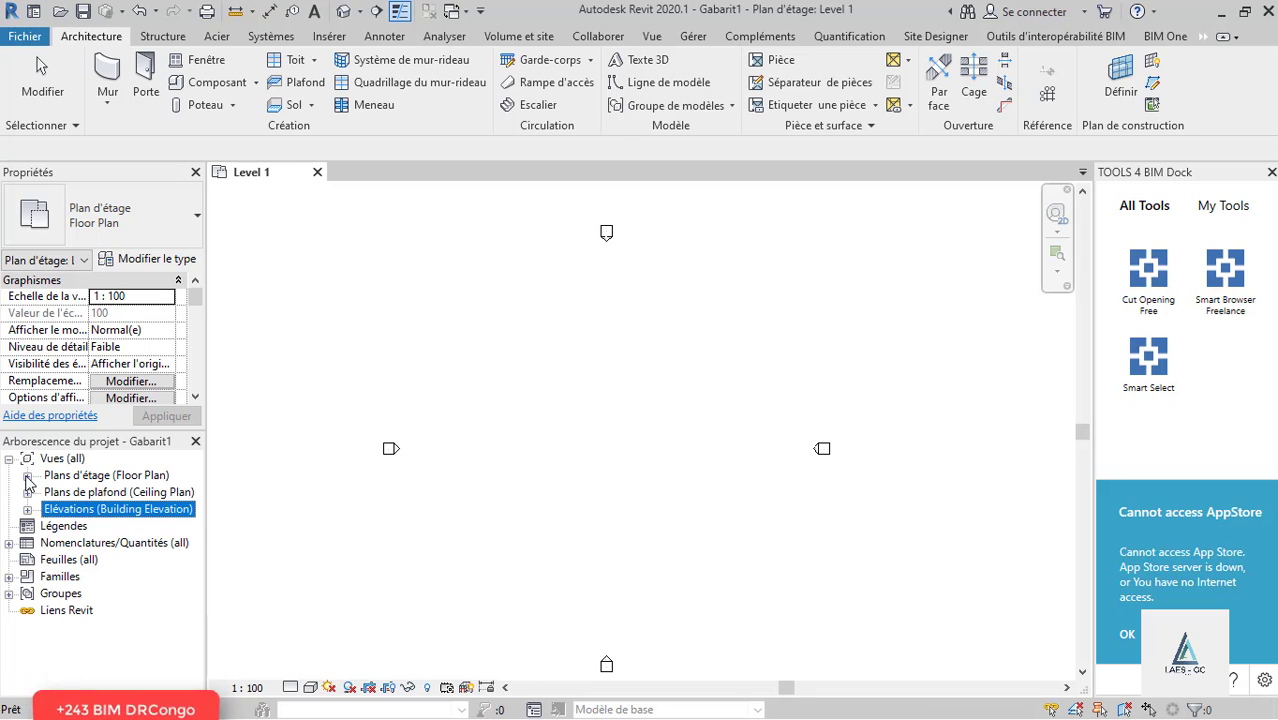
click(576, 428)
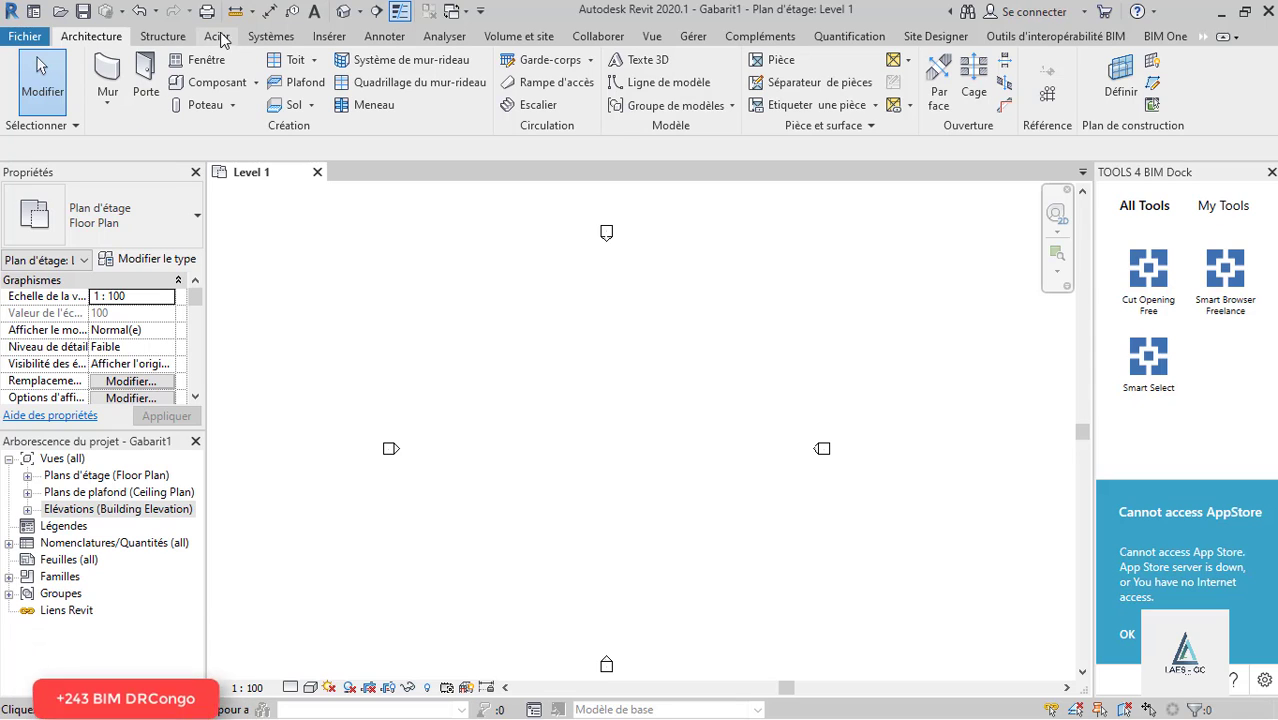
Step: Start a CAD import and choose BURG KHALIFA DRAWING from the BIM TUTORIAL TRAINING folder on the desktop
click(327, 38)
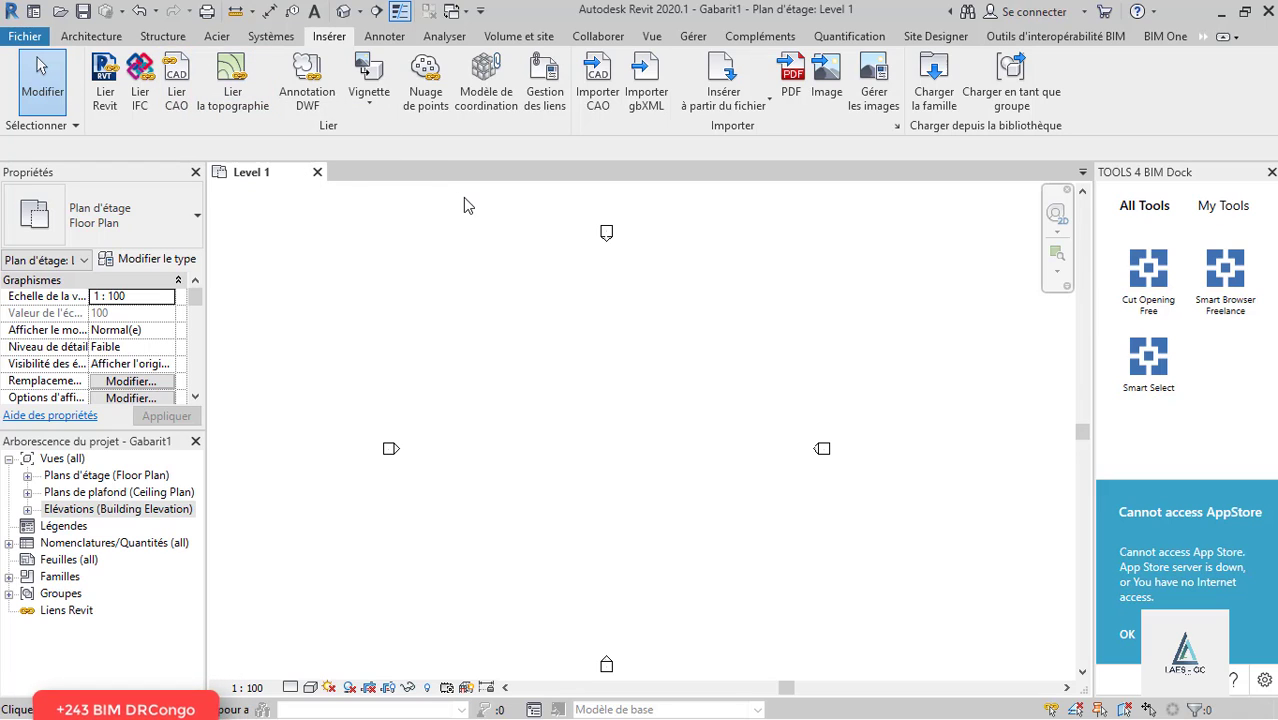
click(596, 100)
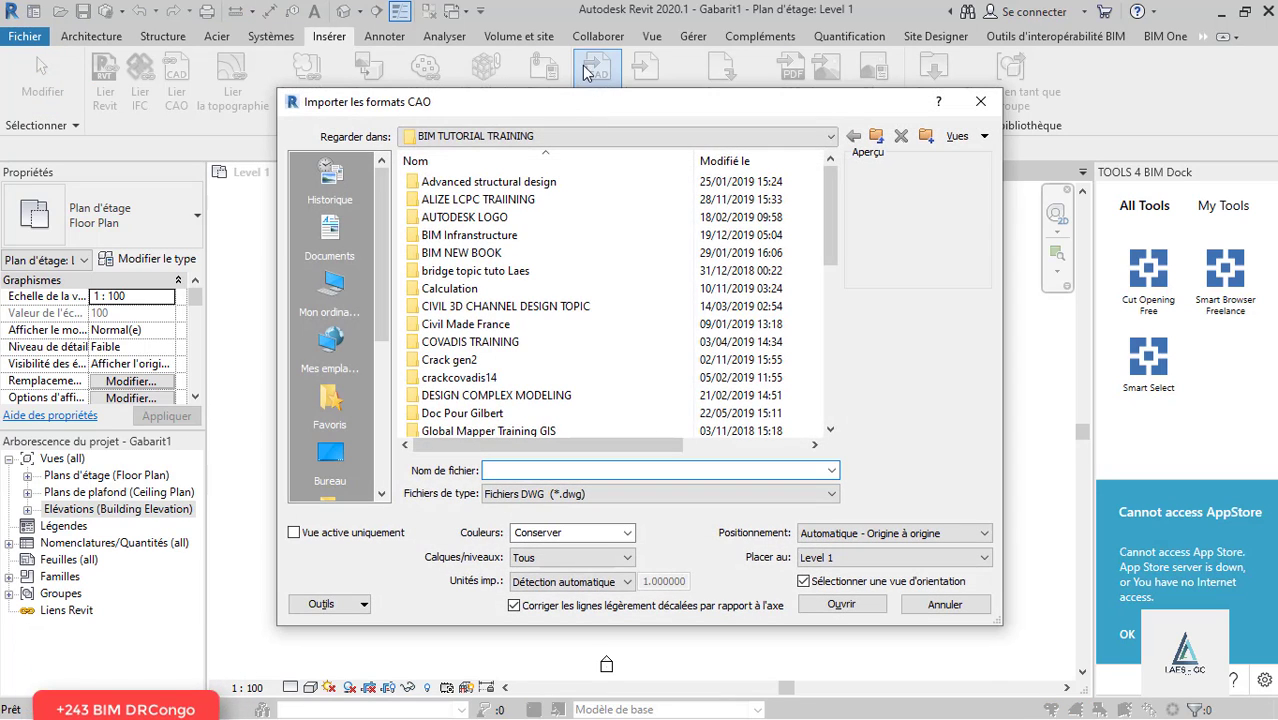
click(330, 455)
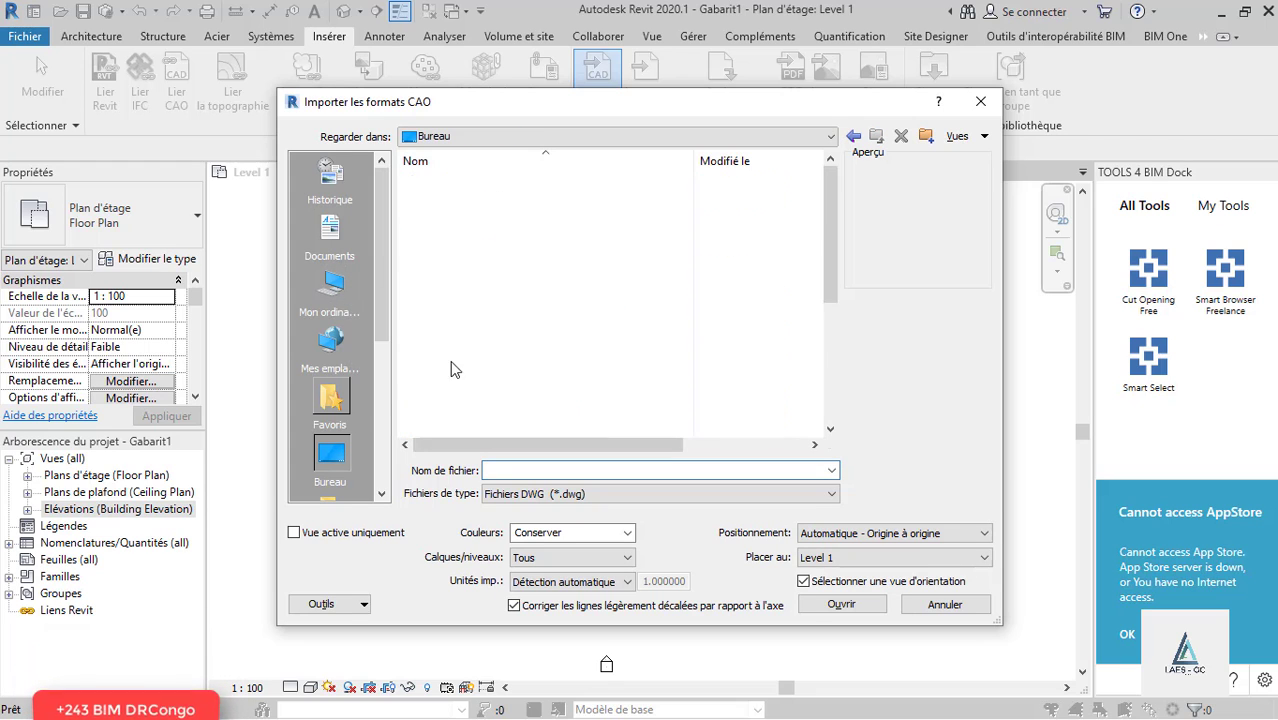
scroll(523, 335, down, 4)
scroll(545, 330, up, 4)
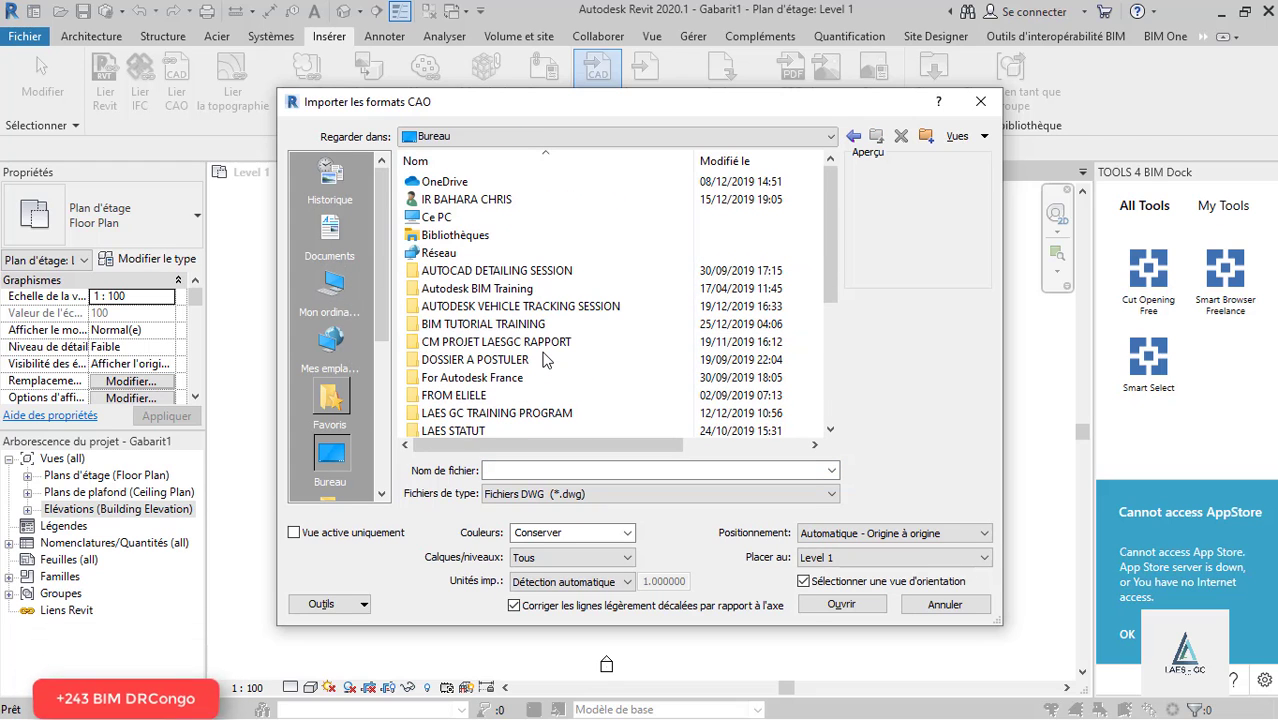
scroll(548, 288, down, 2)
scroll(545, 288, down, 2)
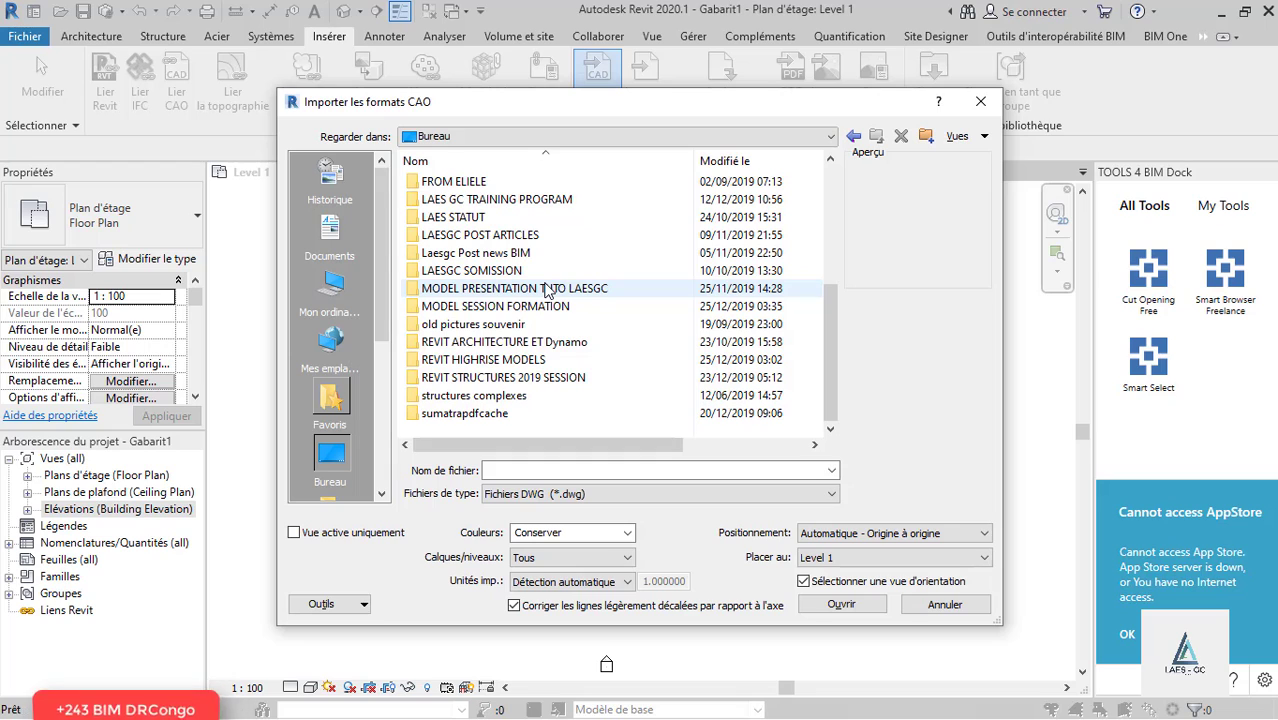
scroll(545, 288, up, 4)
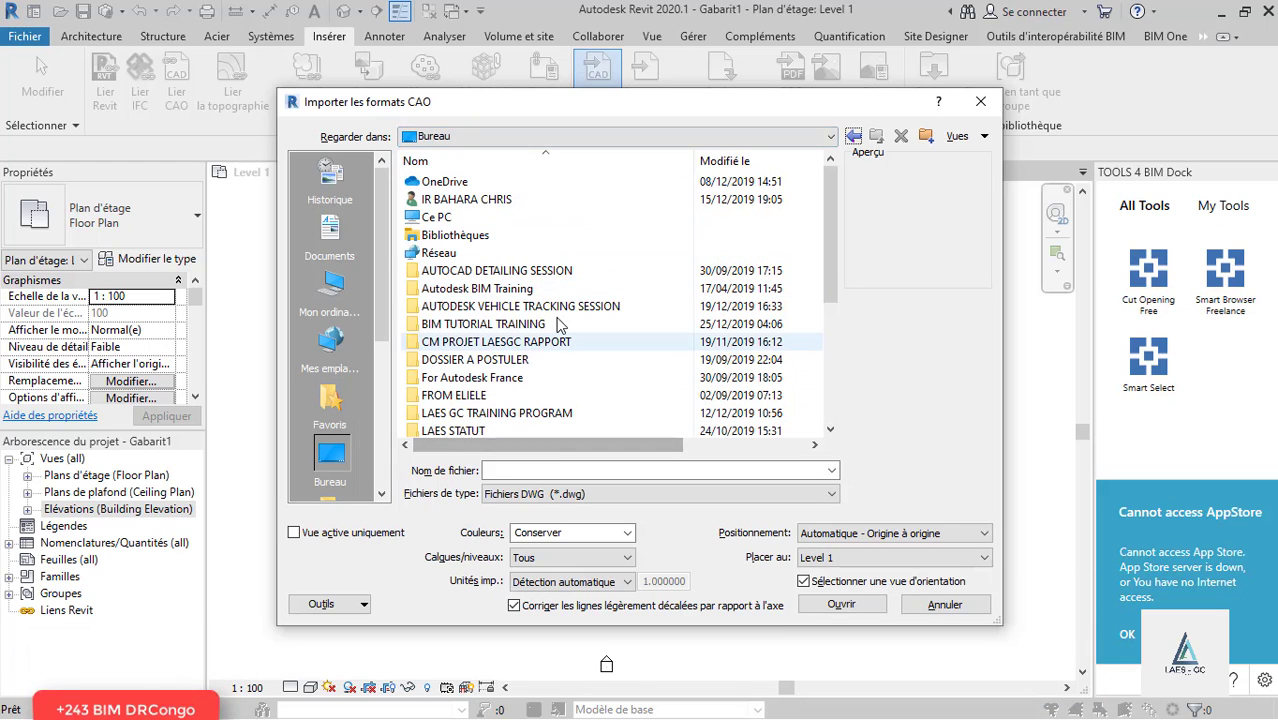
double_click(483, 324)
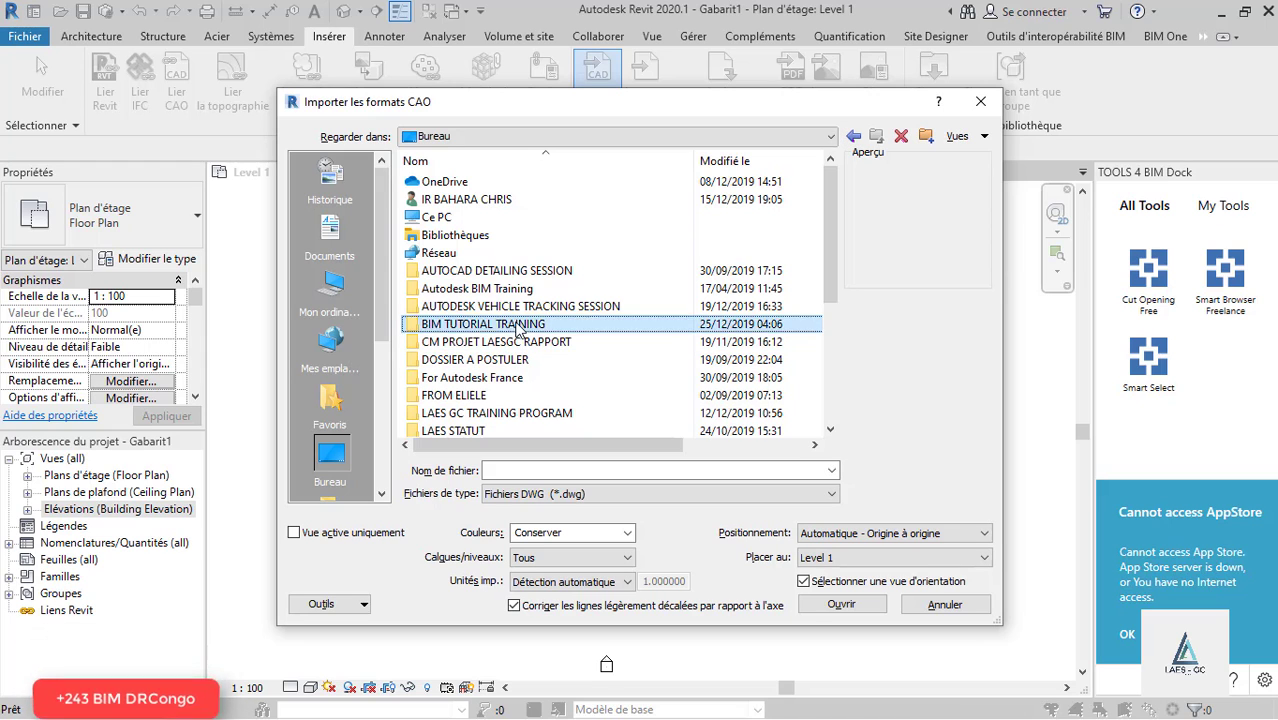
scroll(525, 330, down, 5)
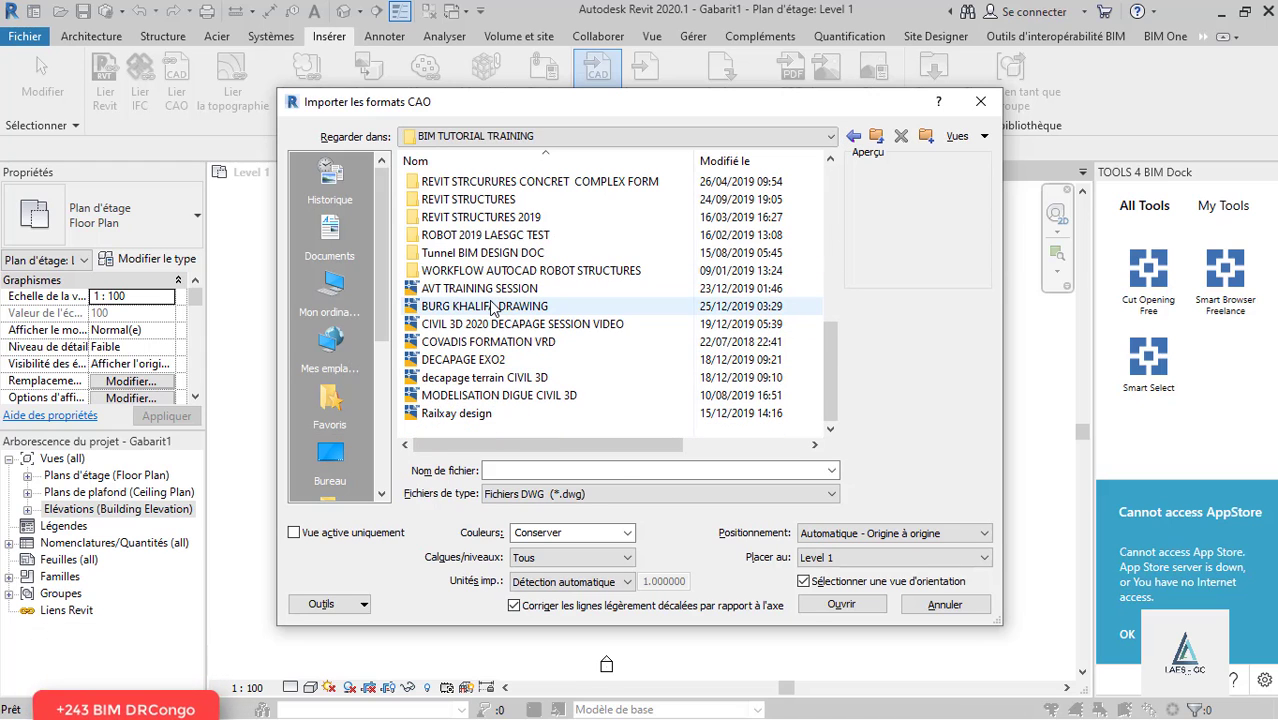
click(492, 306)
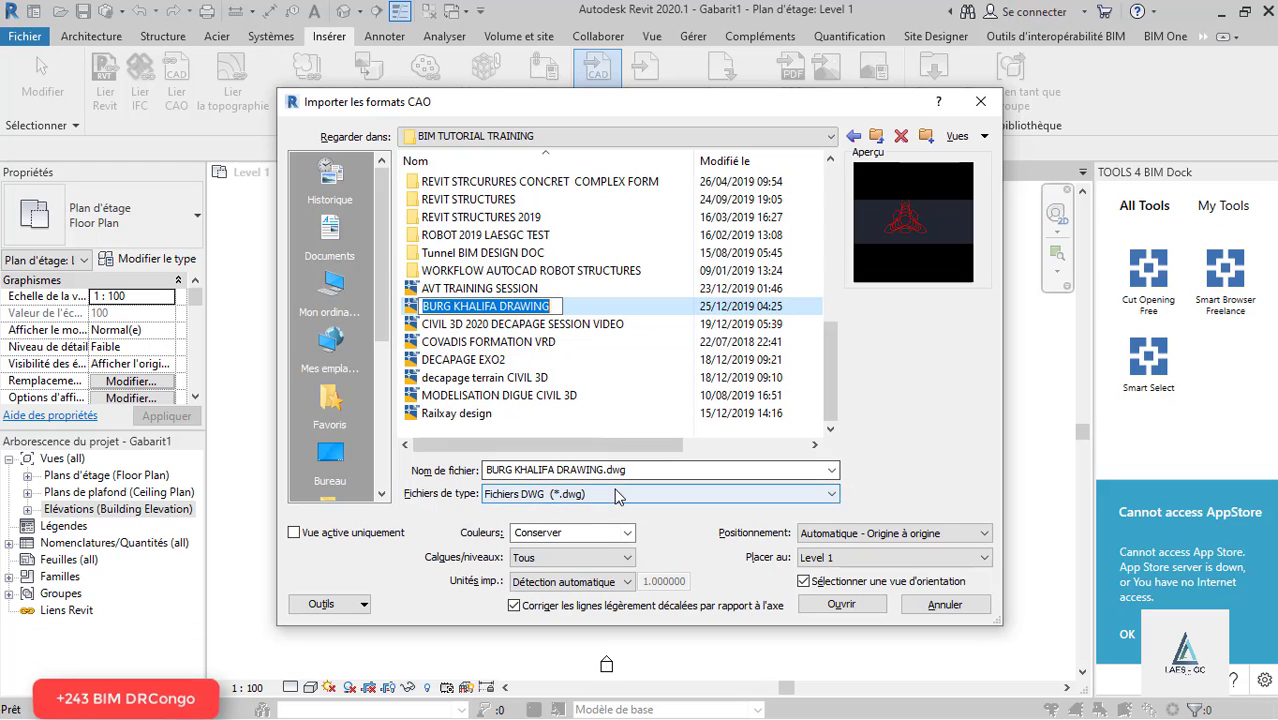
Step: Import the drawing as a DWG file with colours set to Conserver and placement at Level 1
click(620, 495)
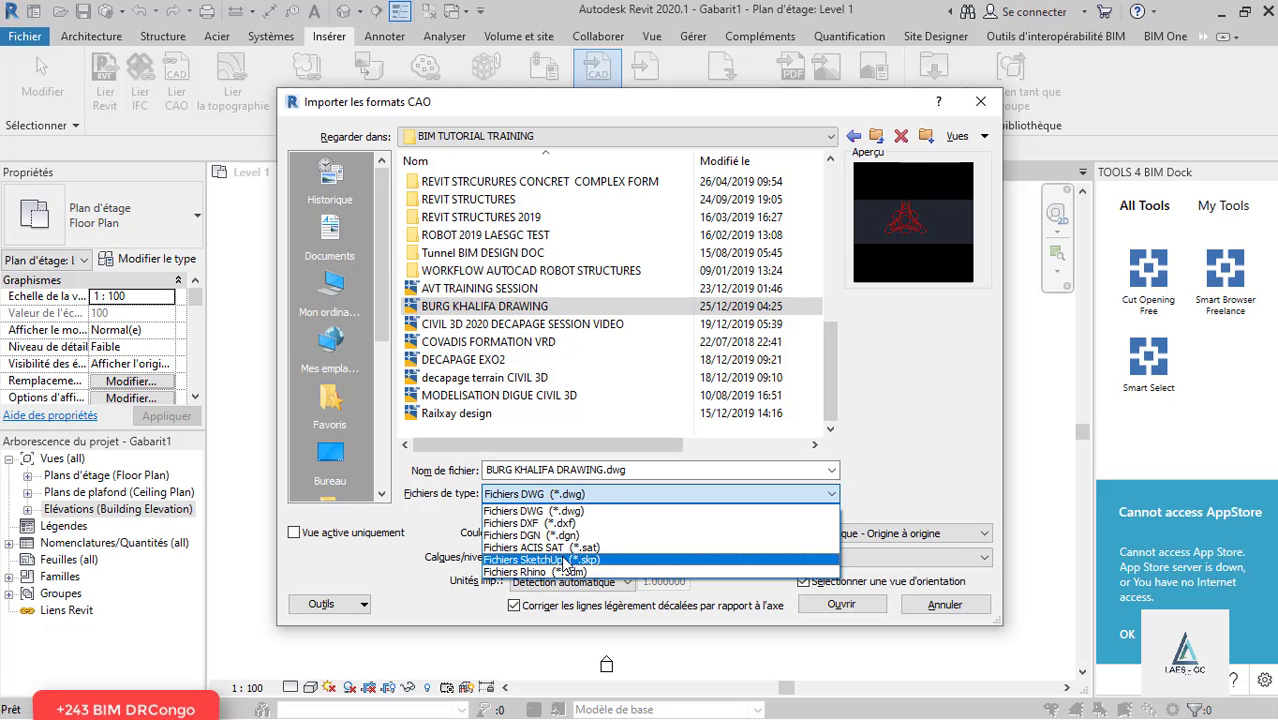
click(565, 511)
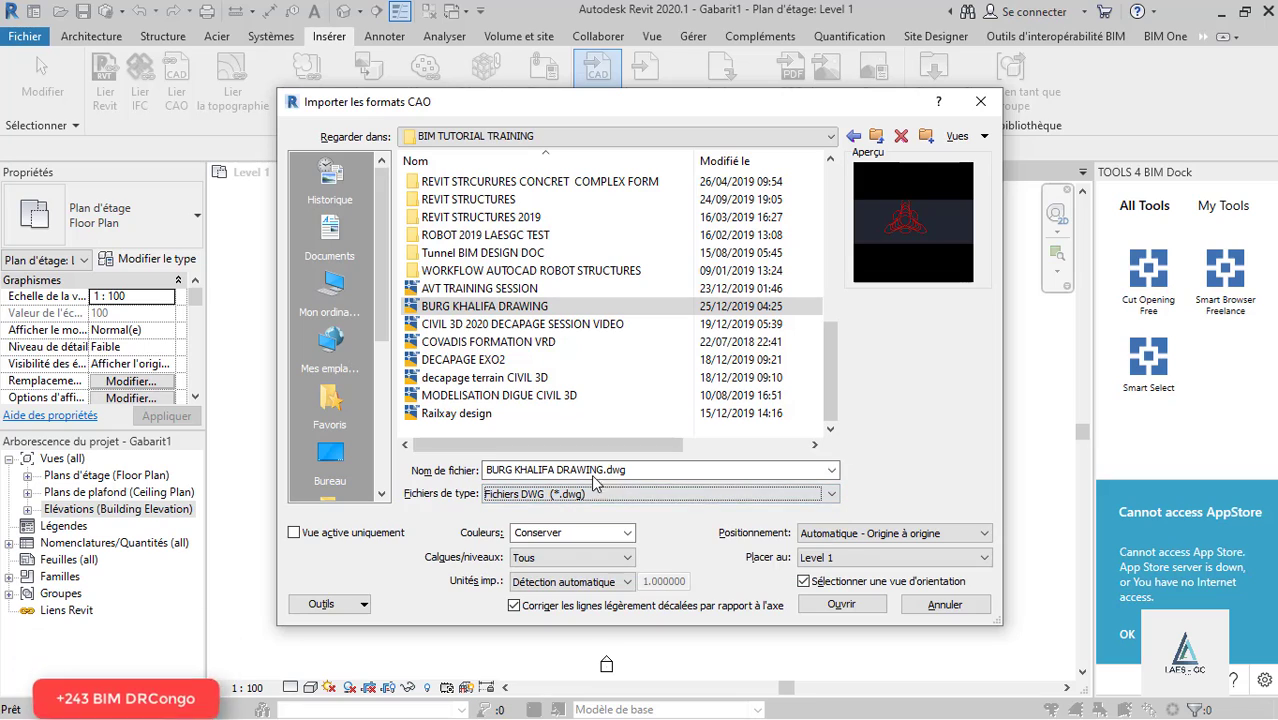
click(627, 533)
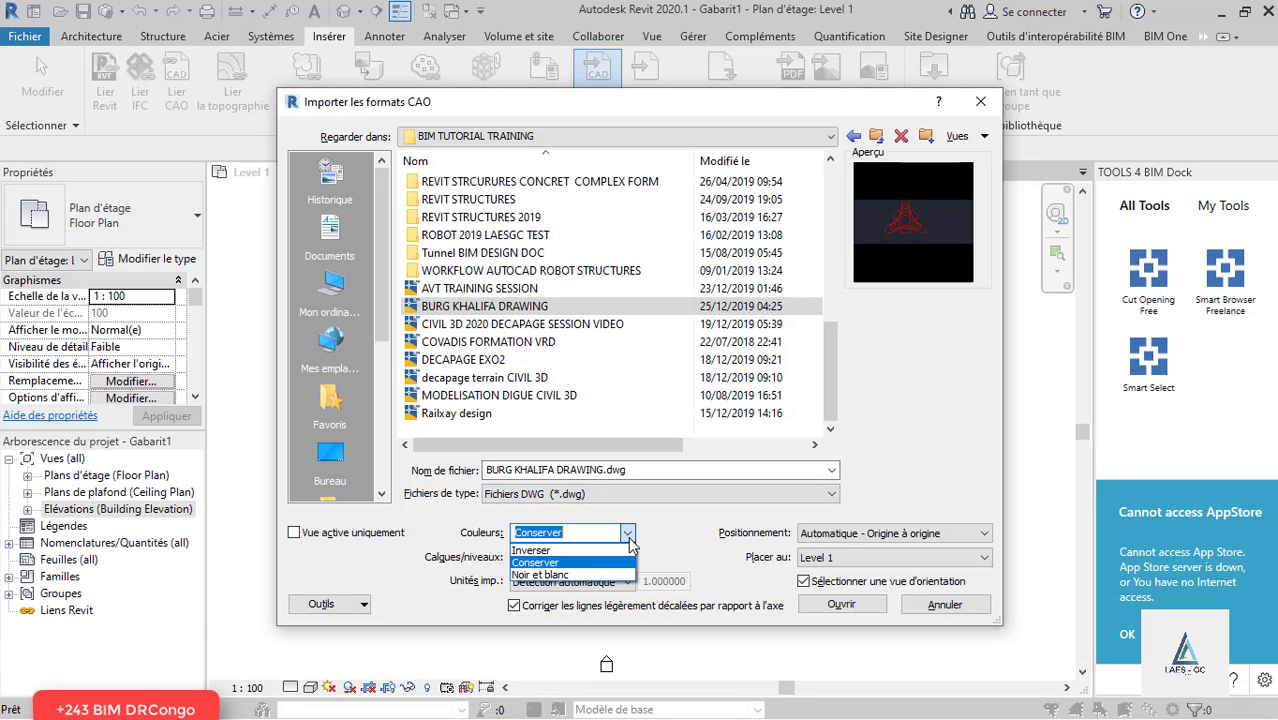
click(888, 447)
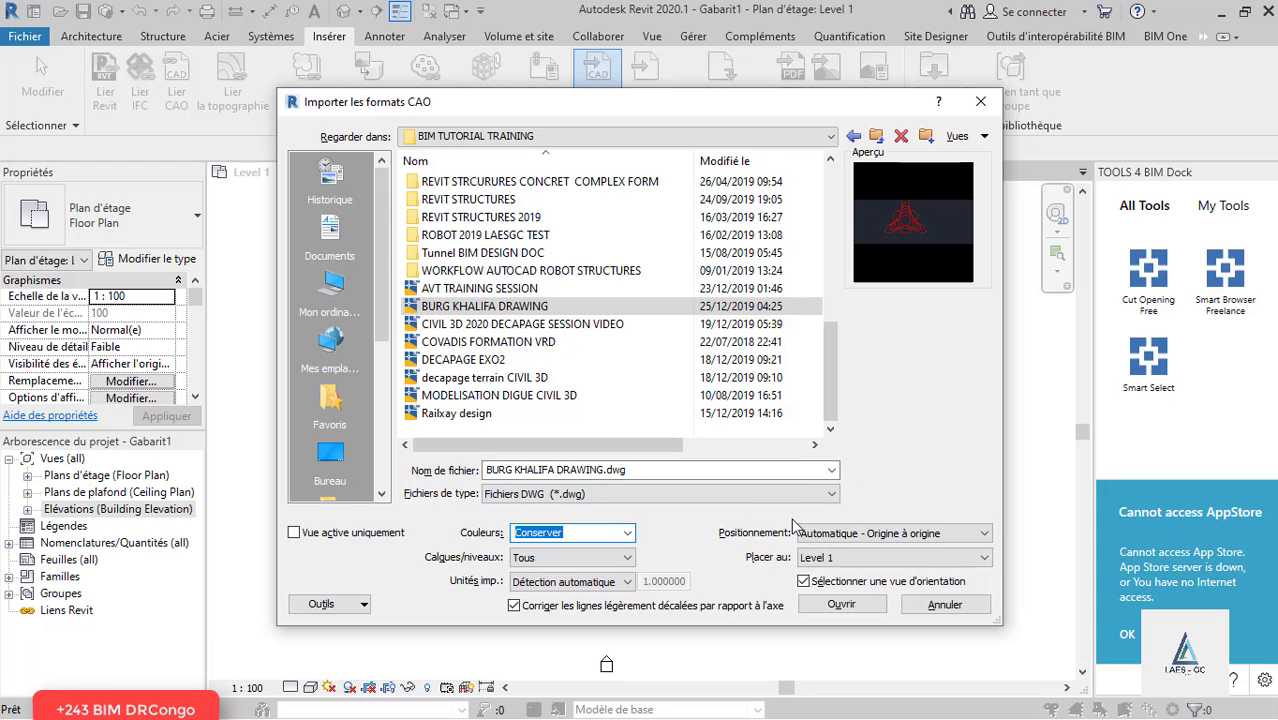
click(918, 558)
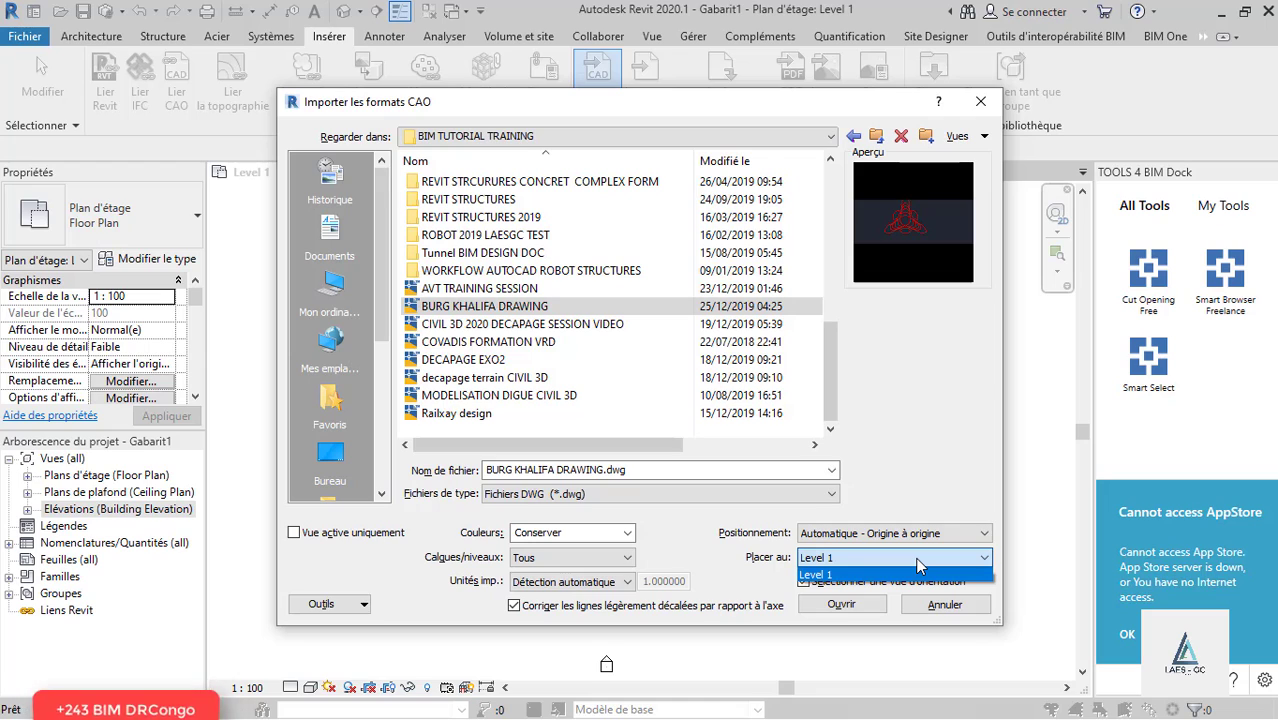
click(893, 554)
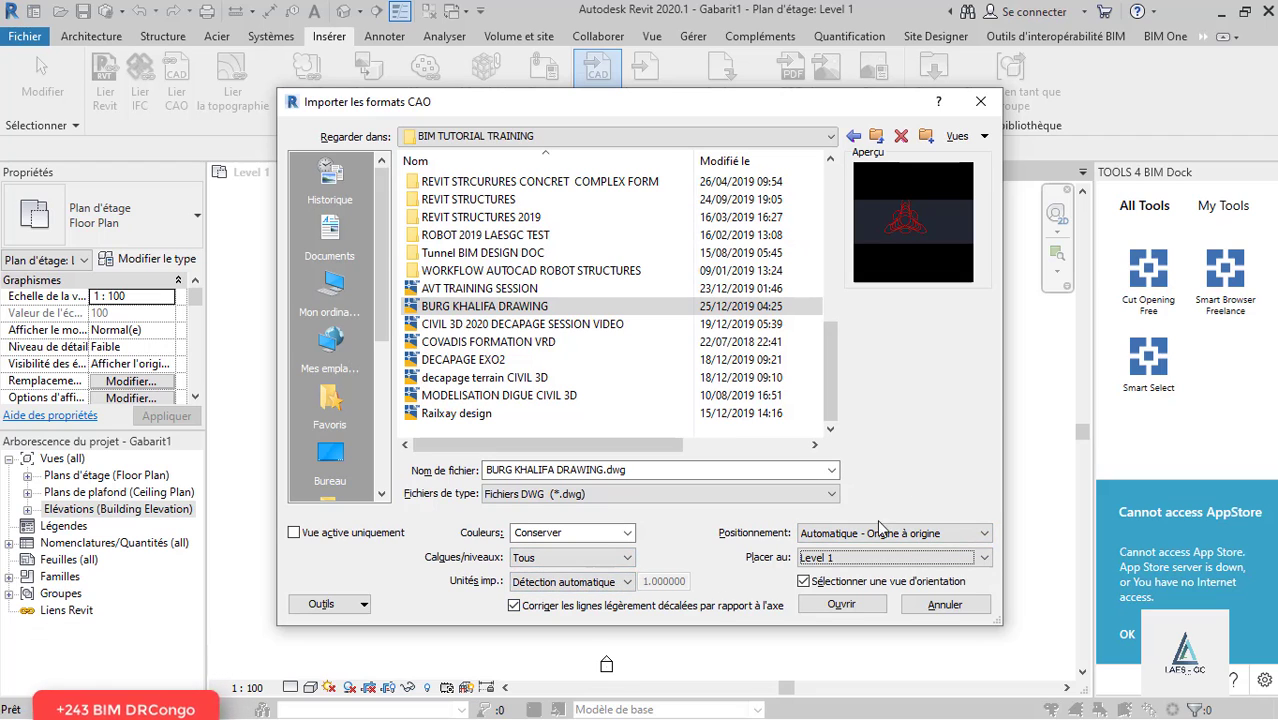
click(858, 607)
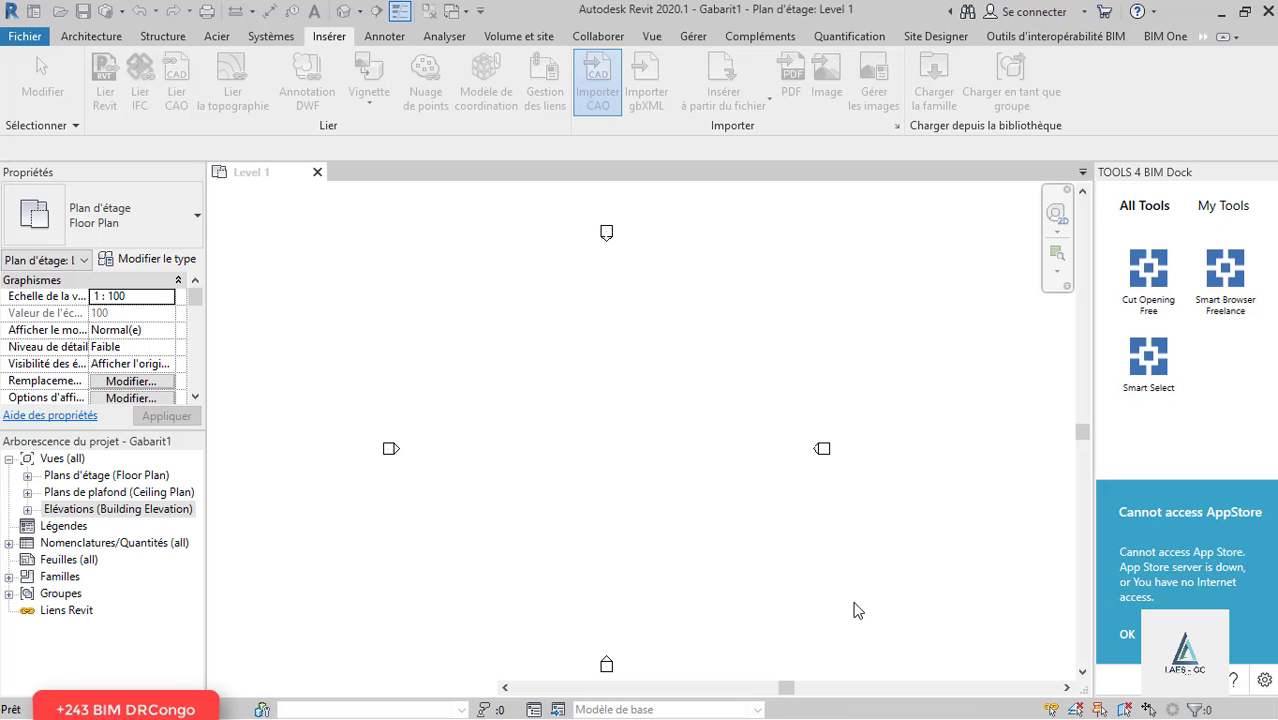
Step: Look over the imported outline in the Level 1 plan and open the Site floor plan
scroll(572, 300, down, 6)
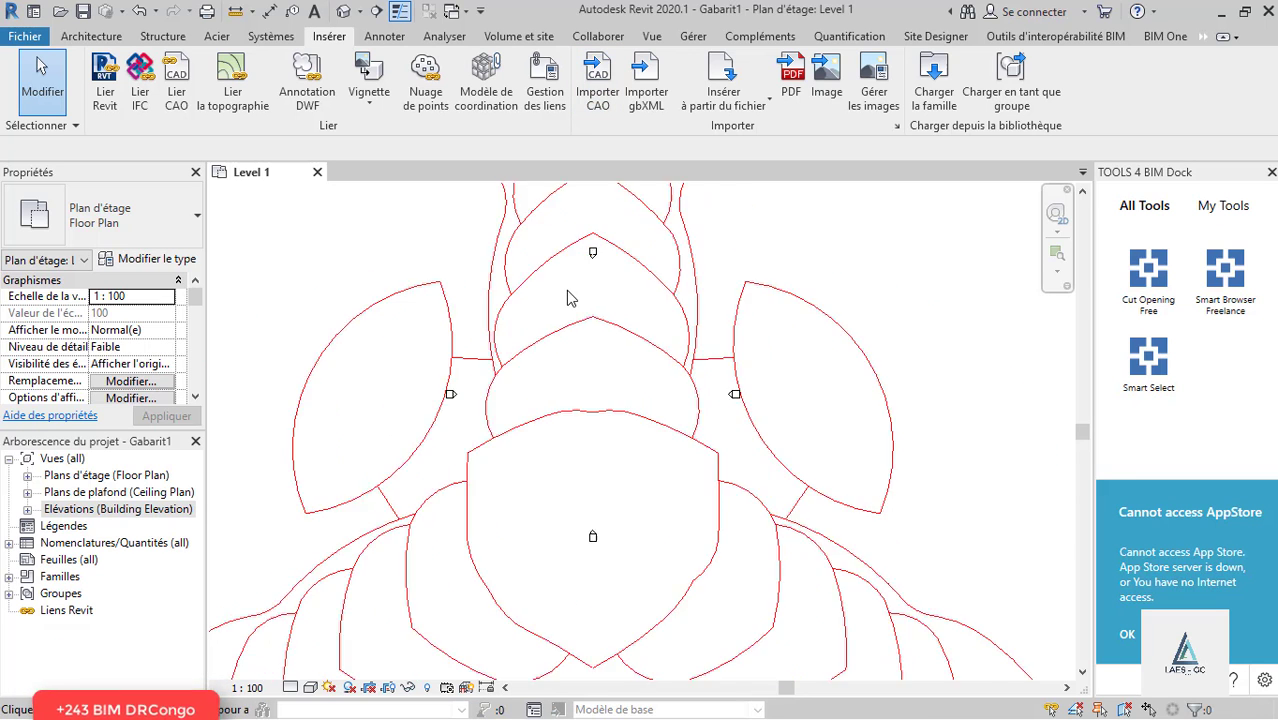
scroll(594, 352, up, 3)
scroll(594, 352, down, 2)
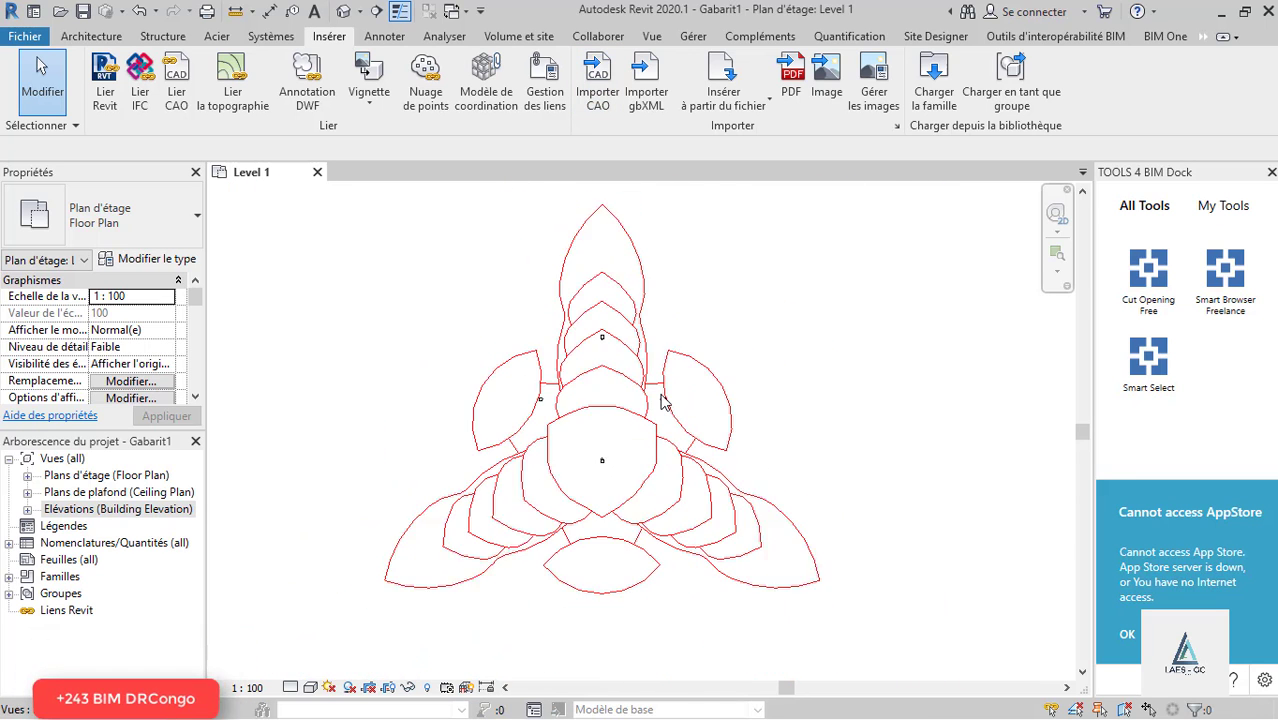
scroll(662, 402, up, 1)
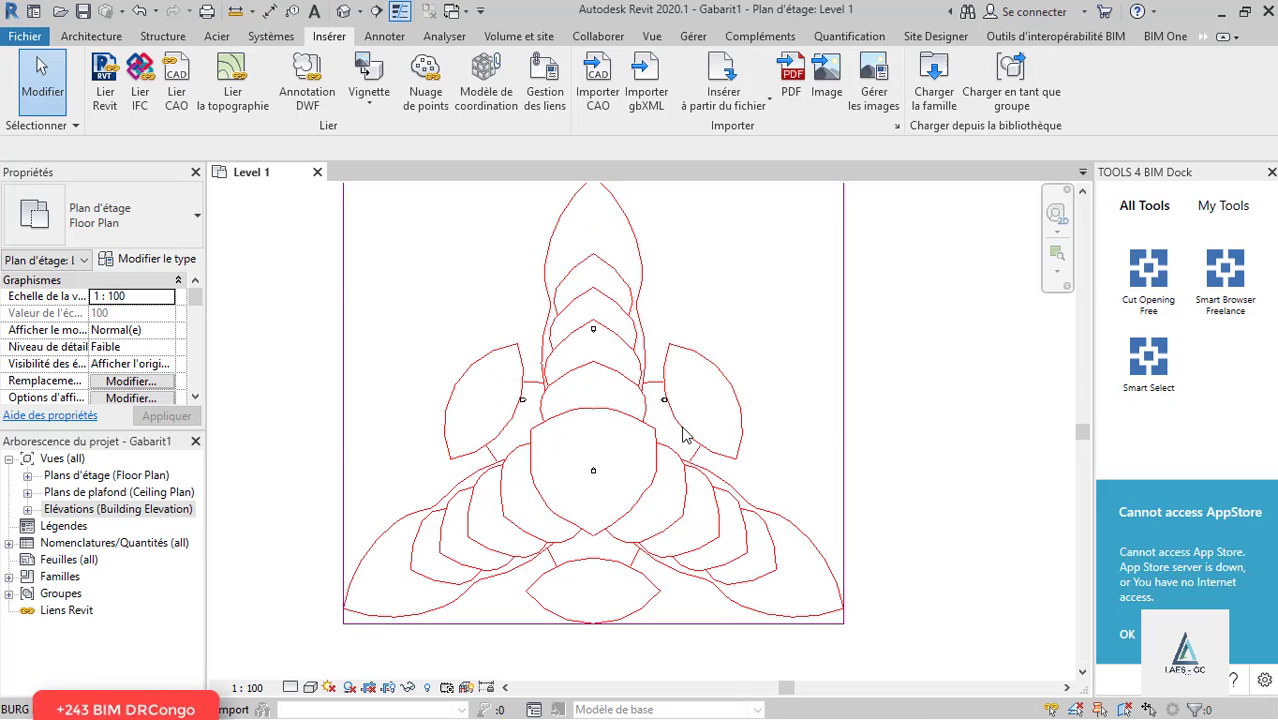
scroll(690, 452, down, 2)
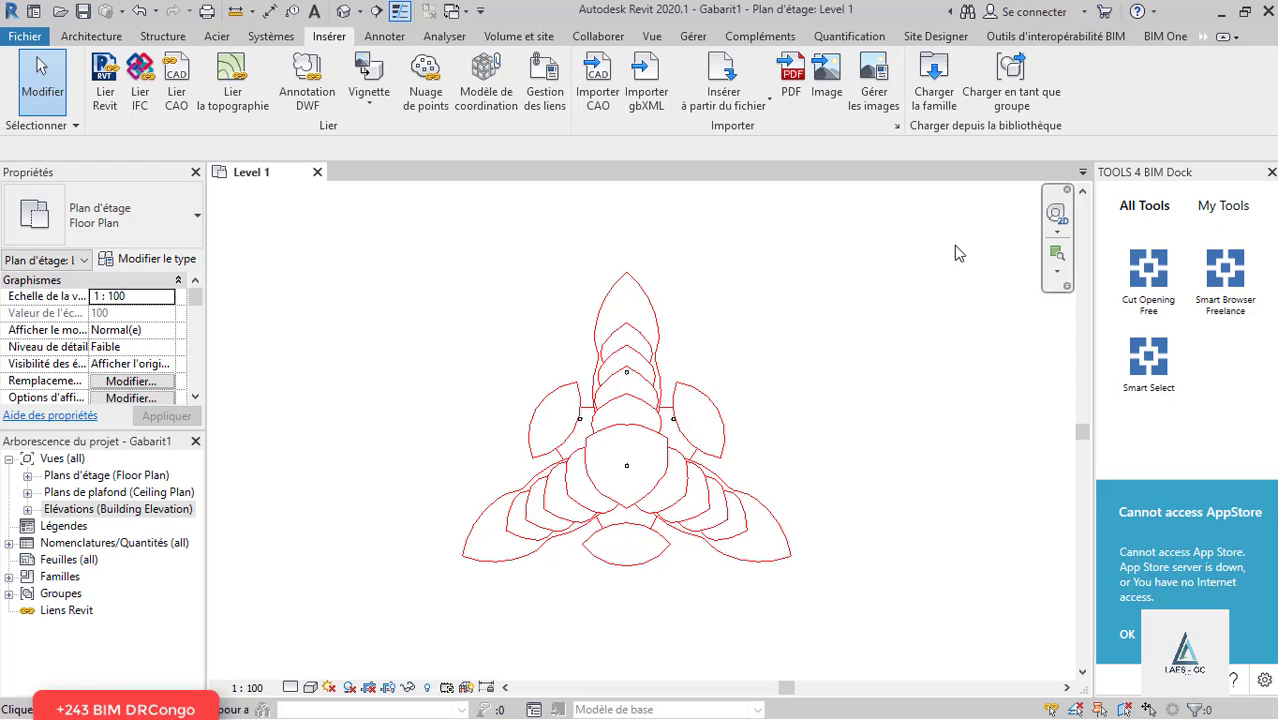
scroll(594, 505, up, 2)
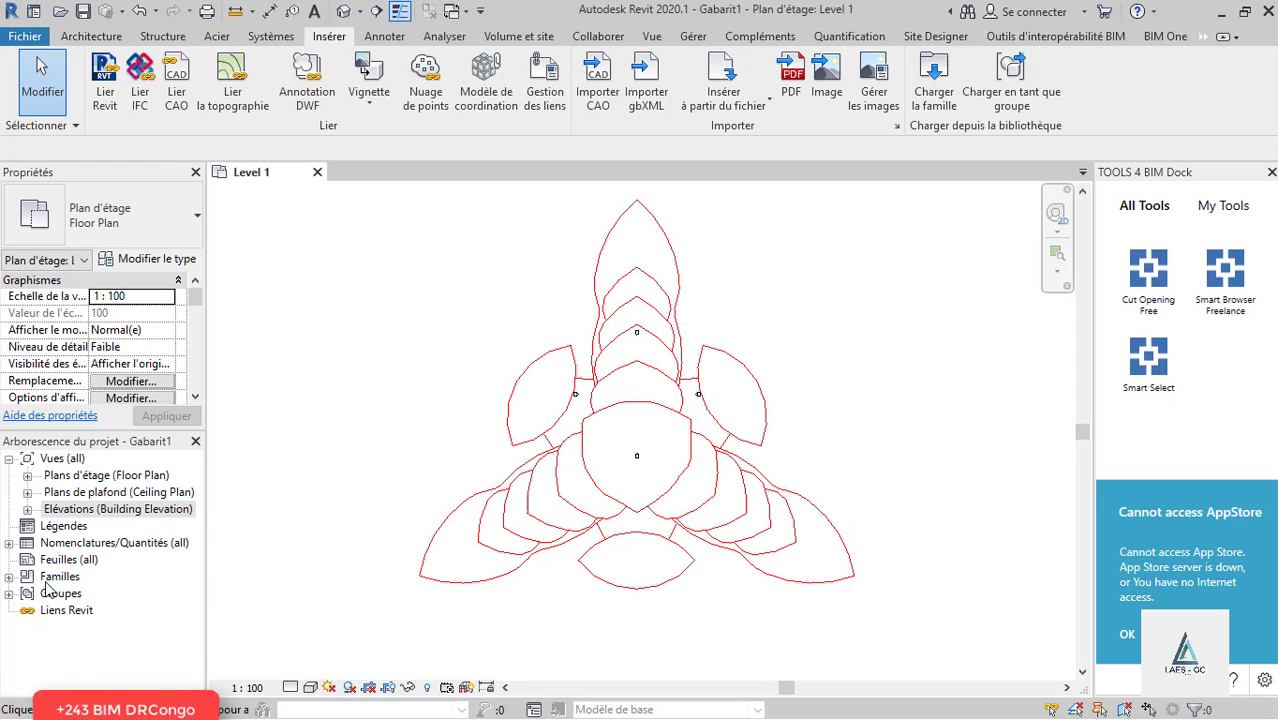
click(27, 492)
click(27, 492)
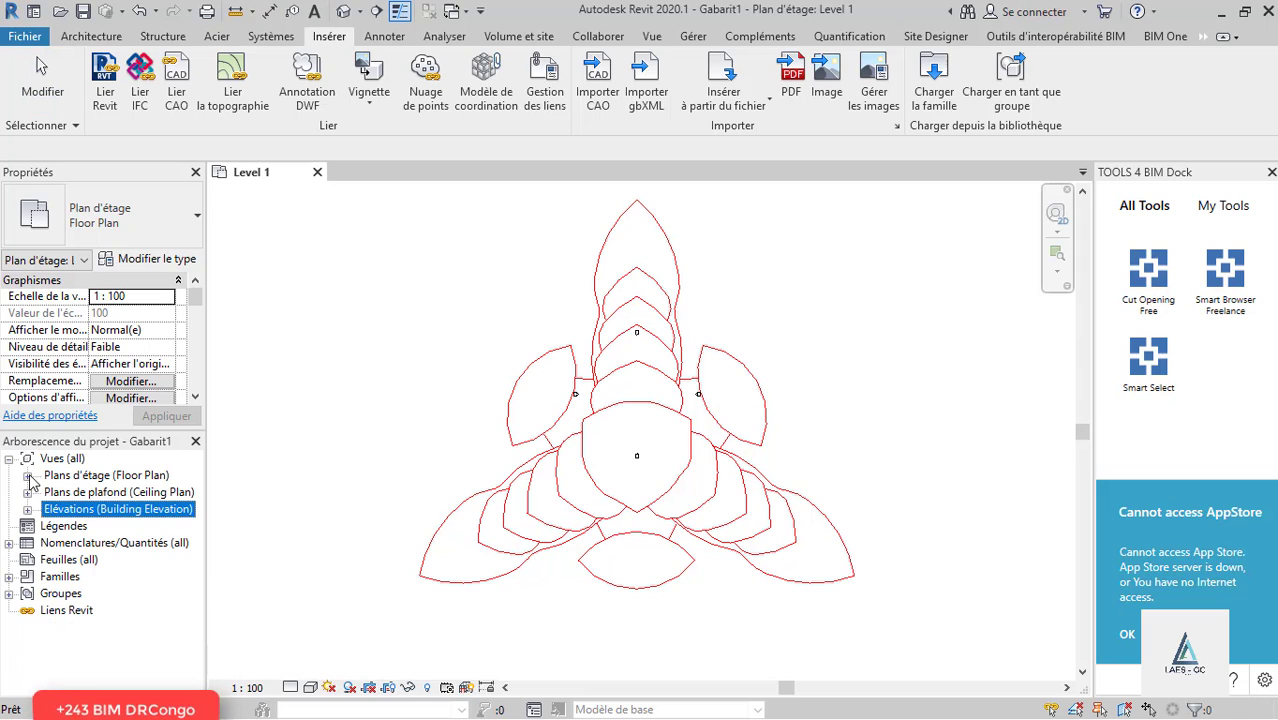
click(28, 476)
double_click(71, 526)
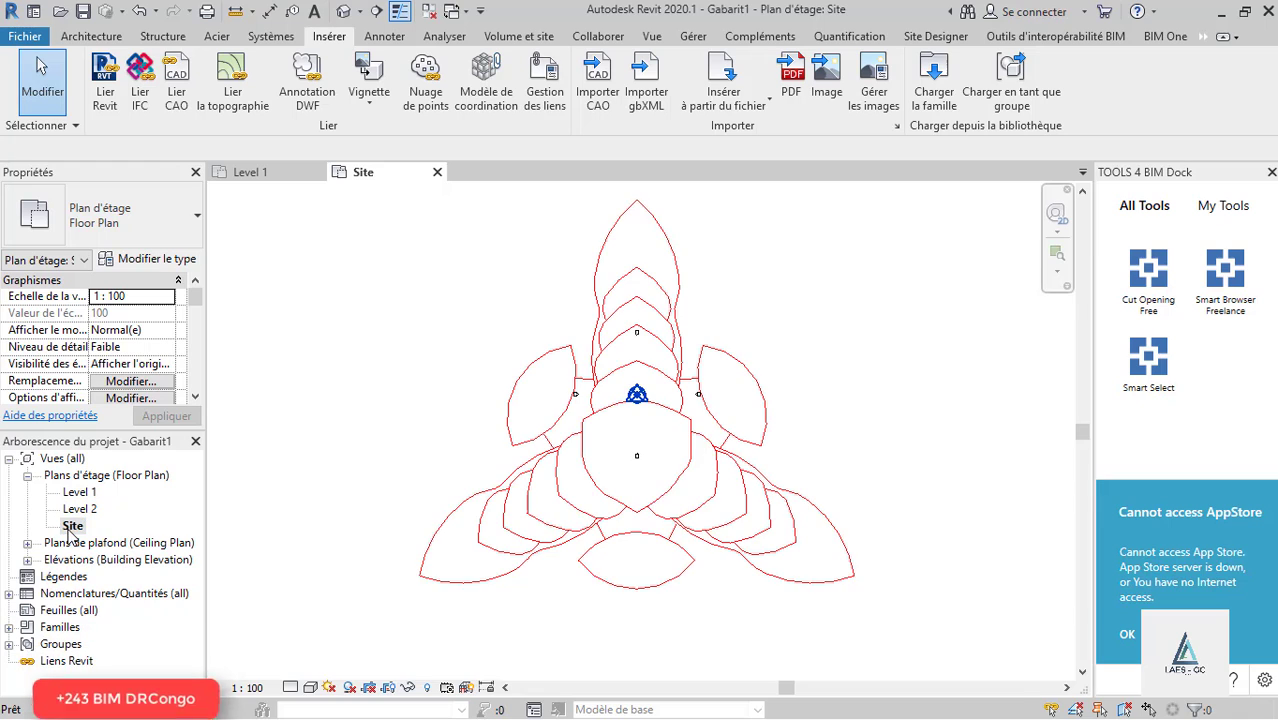
Step: Unpin the imported drawing in the Site plan and move it up until its central core surrounds the project base point
scroll(728, 450, up, 2)
scroll(618, 465, down, 2)
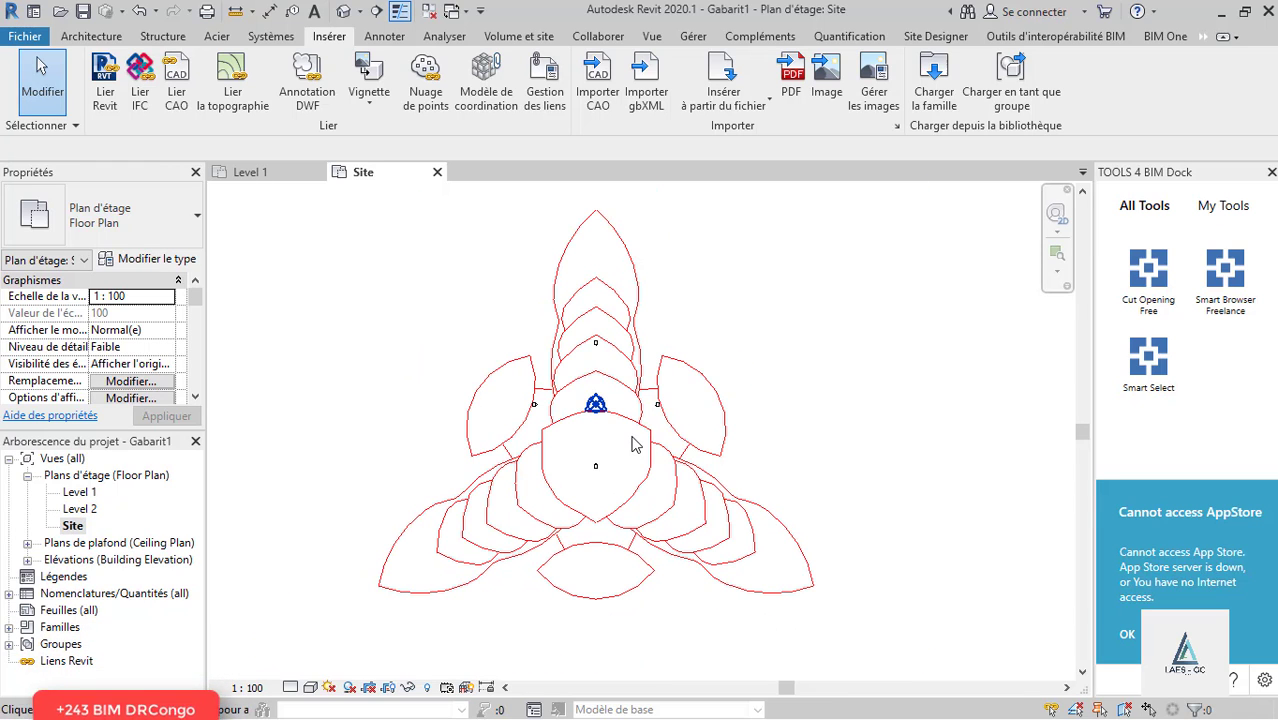
click(736, 524)
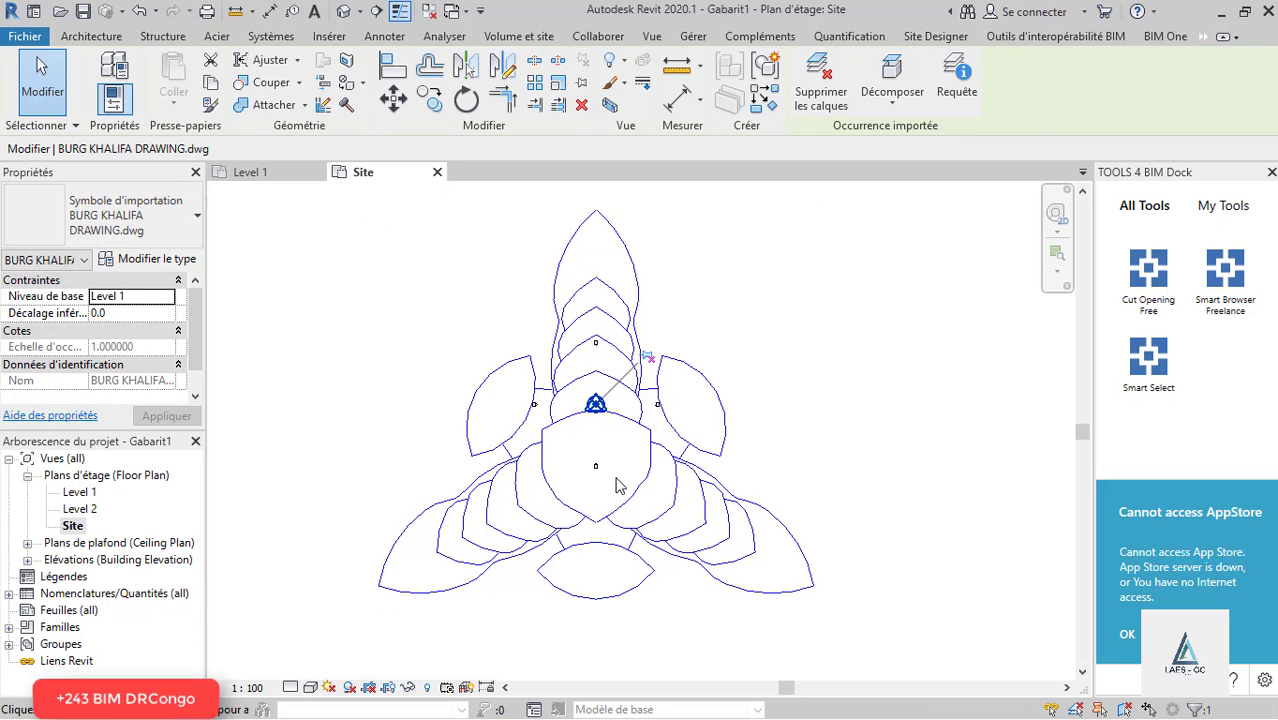
mouse_move(642, 465)
mouse_down()
mouse_move(622, 402)
mouse_move(648, 400)
mouse_up()
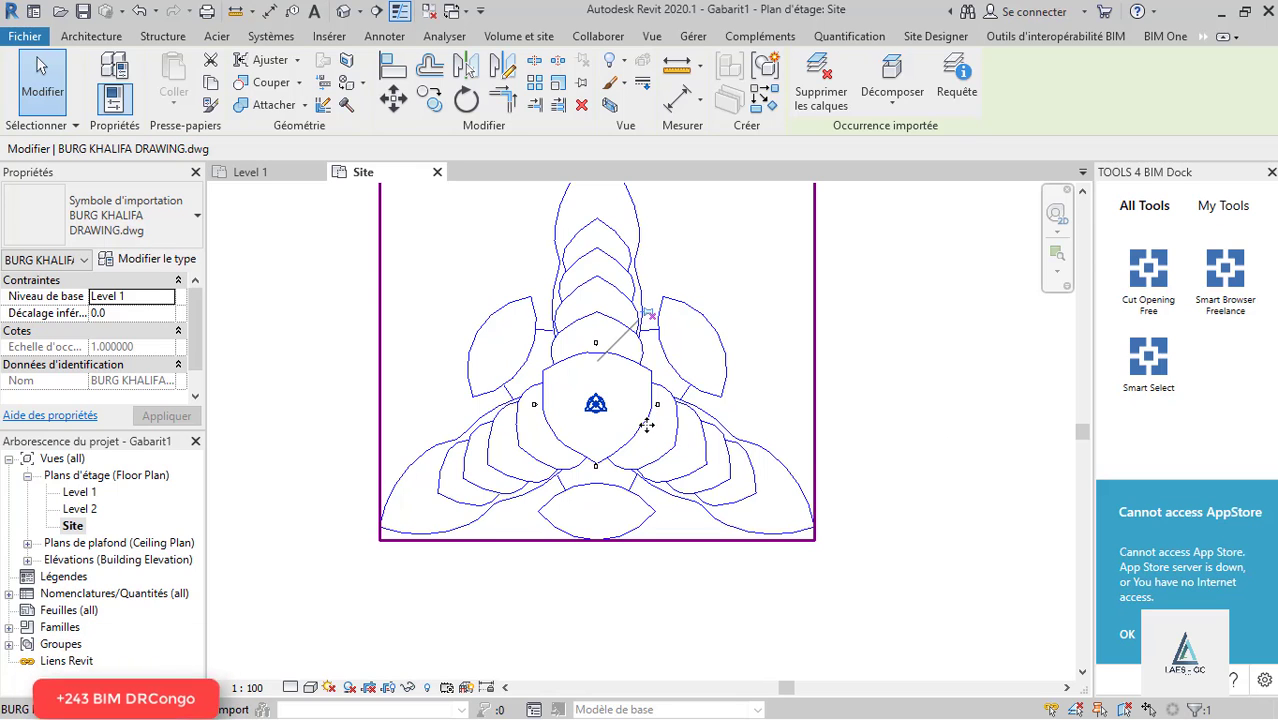
click(901, 414)
scroll(515, 585, down, 1)
scroll(540, 550, up, 2)
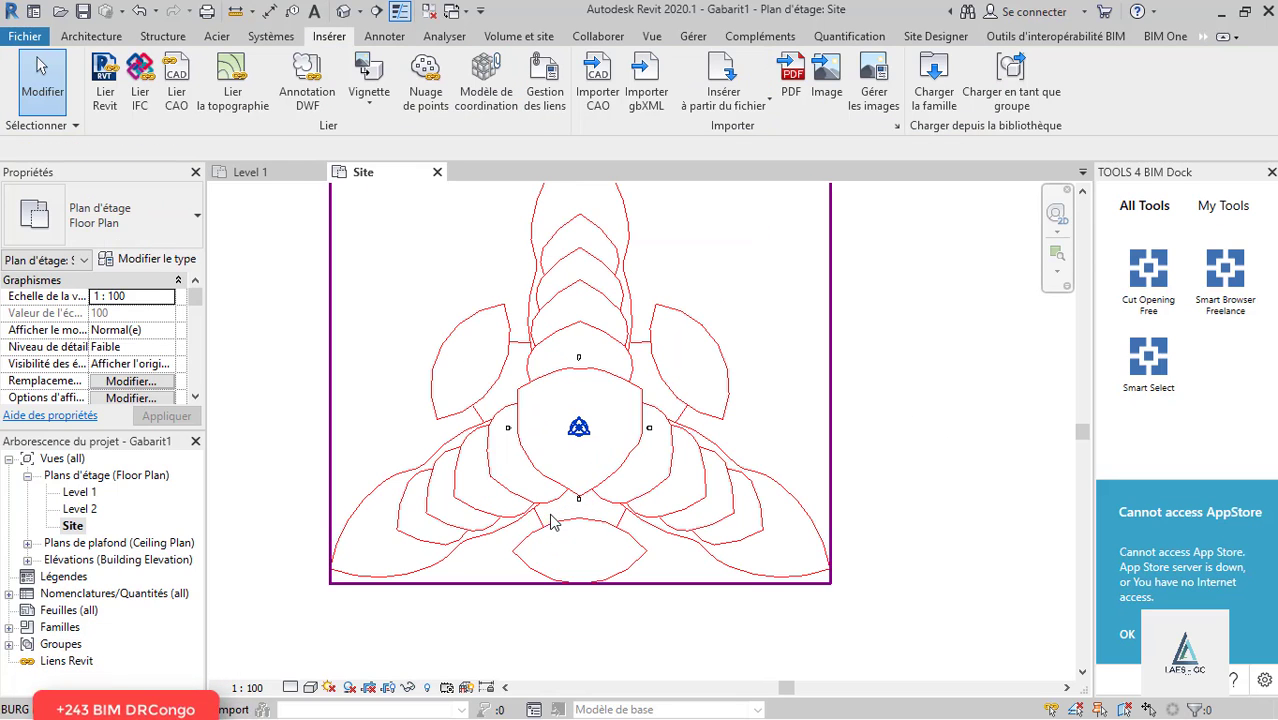
Step: Pin the imported BURG KHALIFA DRAWING in place on the Site plan and clear the selection
click(637, 456)
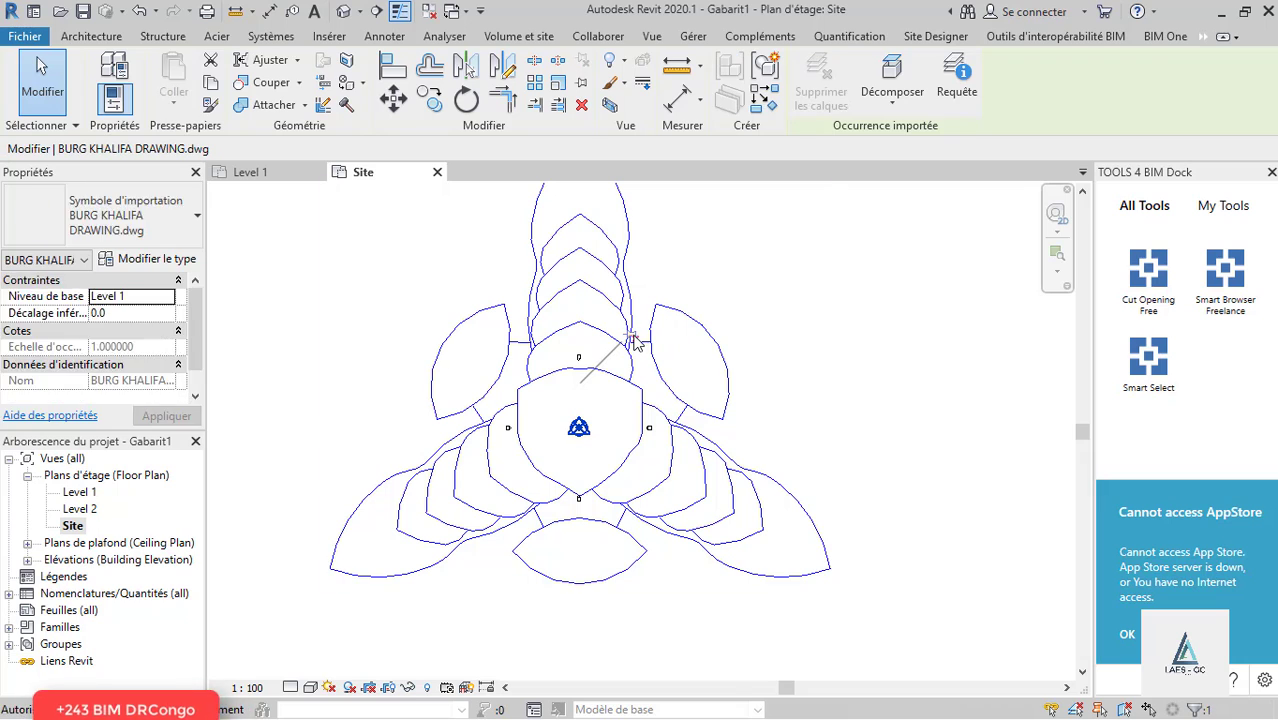
click(633, 335)
click(842, 436)
click(661, 477)
scroll(714, 550, down, 1)
scroll(637, 449, up, 1)
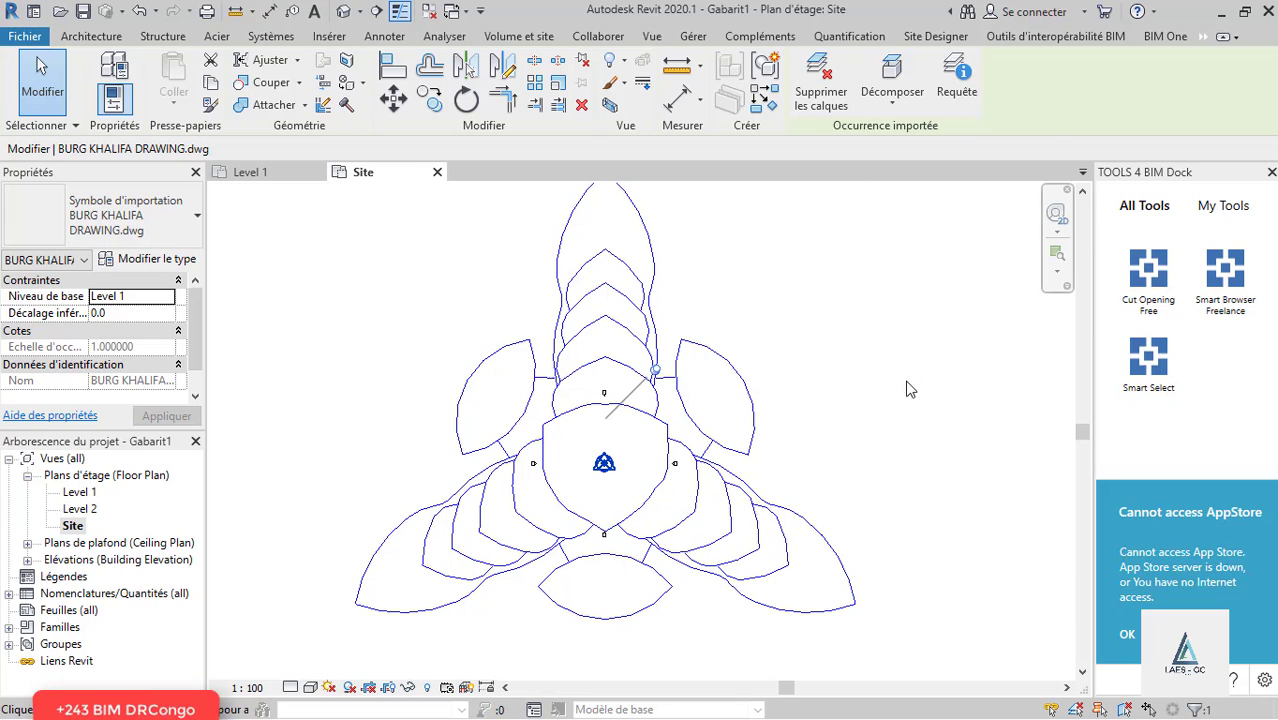
click(908, 413)
scroll(827, 424, down, 1)
scroll(833, 388, up, 1)
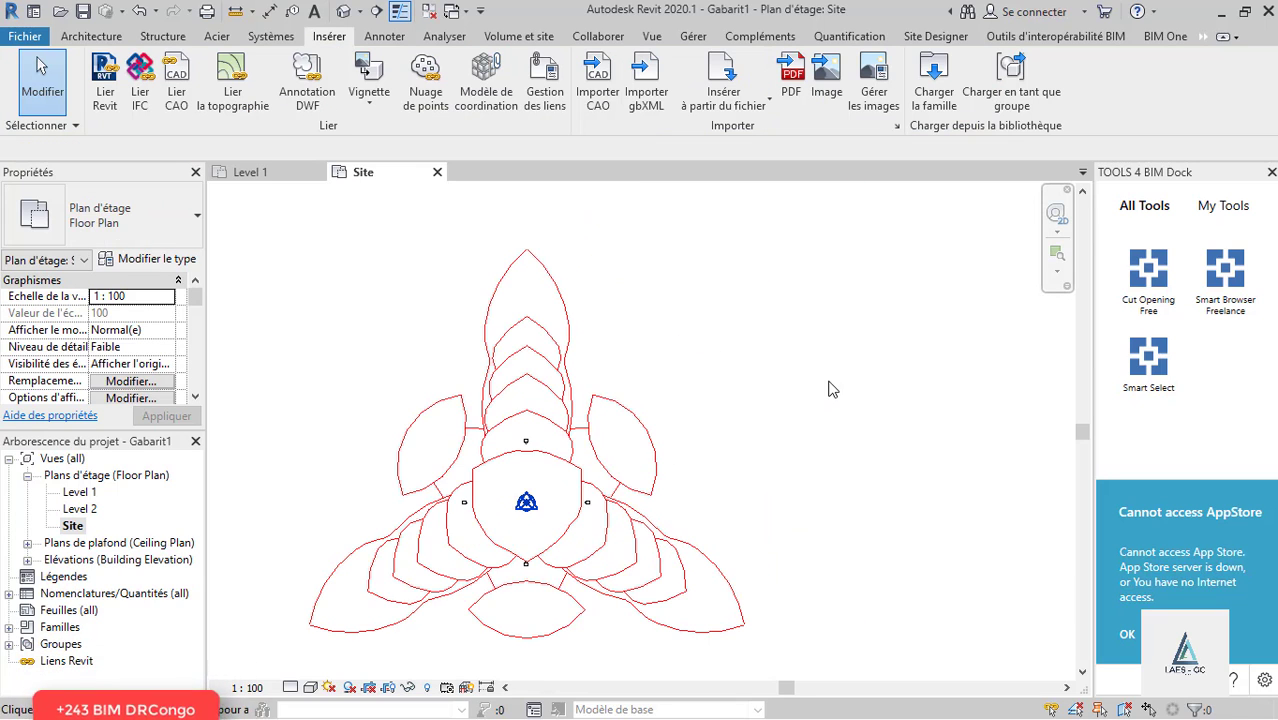
scroll(870, 392, down, 1)
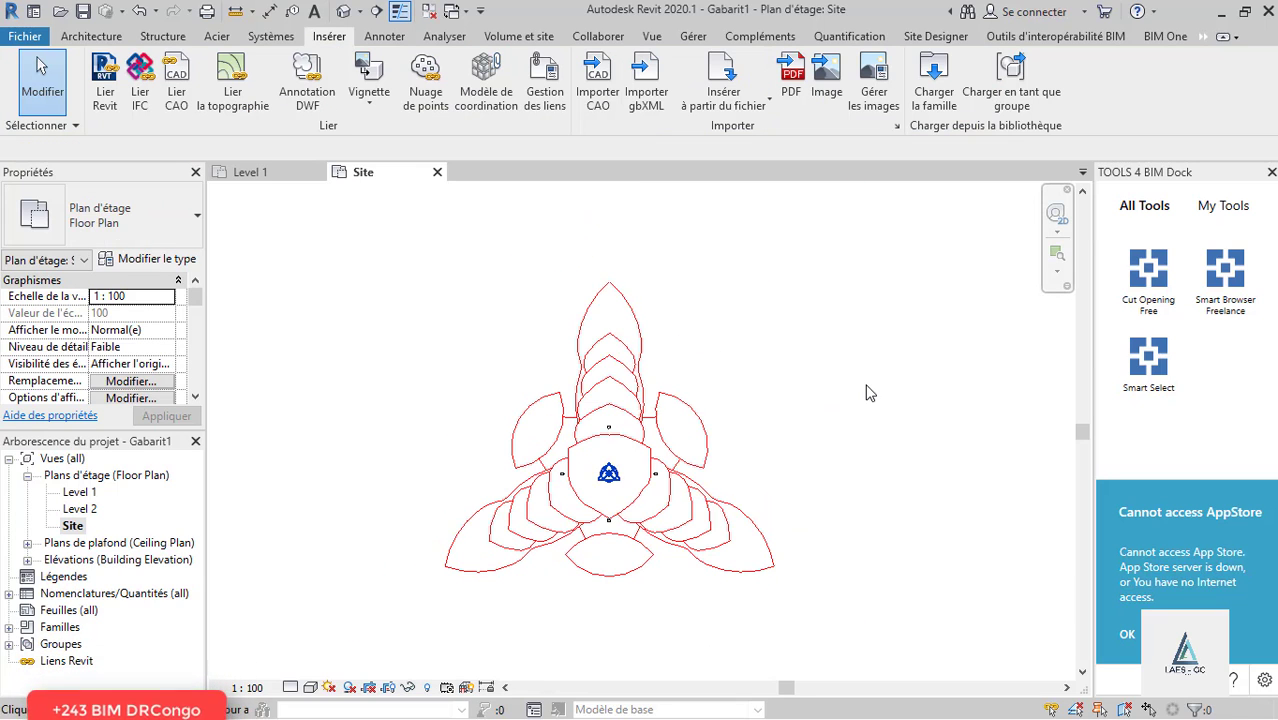
Step: Start a new in-place mass, dismissing the mass display notice and confirming the mass name
click(520, 36)
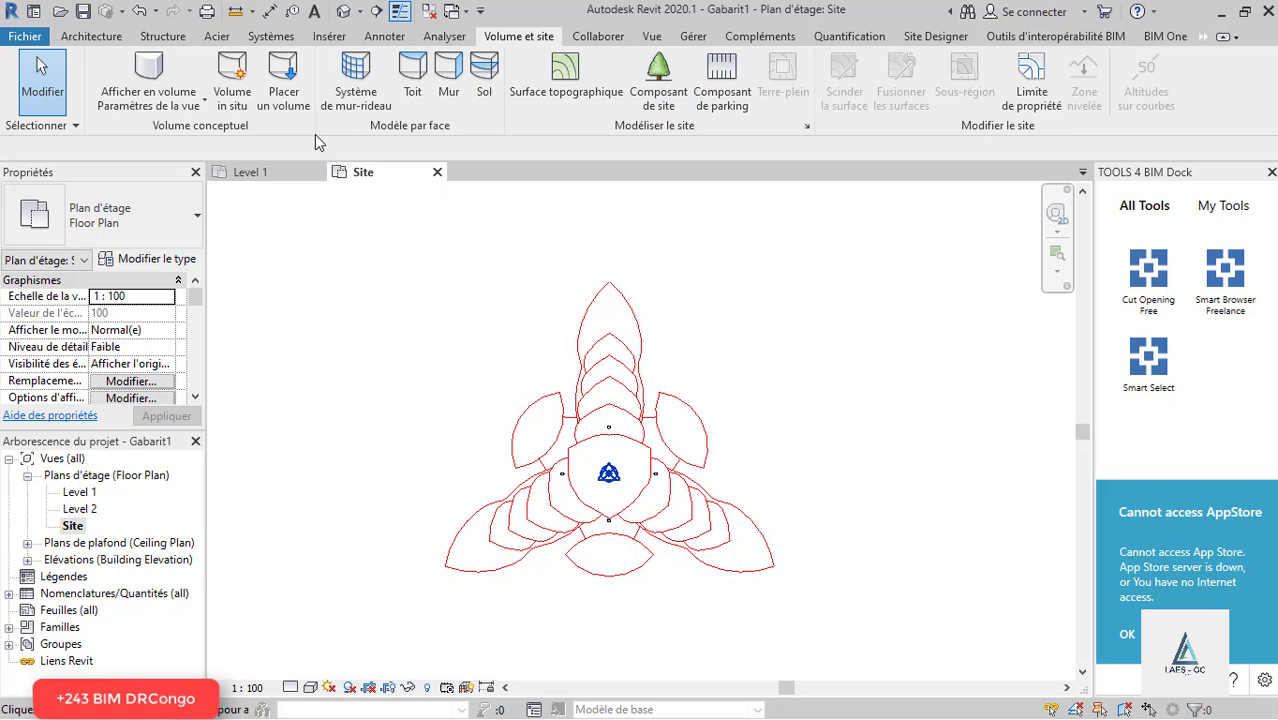
click(232, 78)
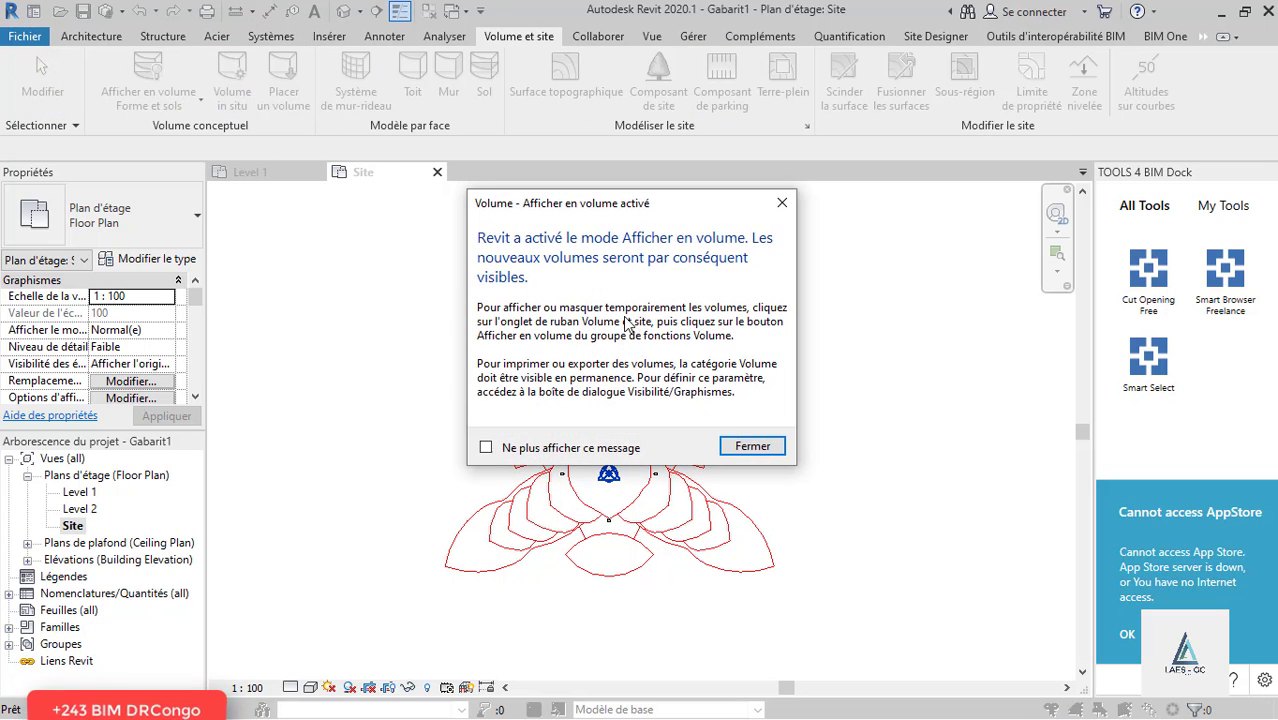
click(752, 446)
click(645, 402)
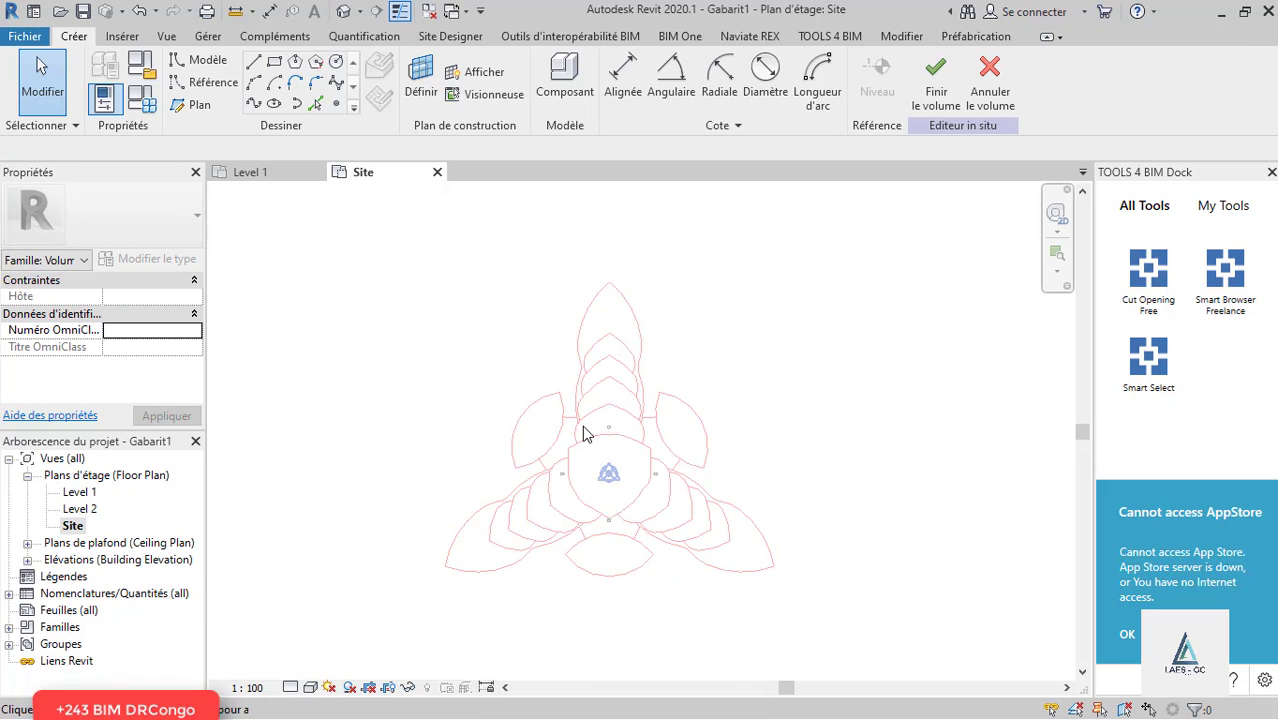
Step: Set the mass's model lines to draw on the Level 1 work plane by picking existing lines
scroll(585, 435, up, 1)
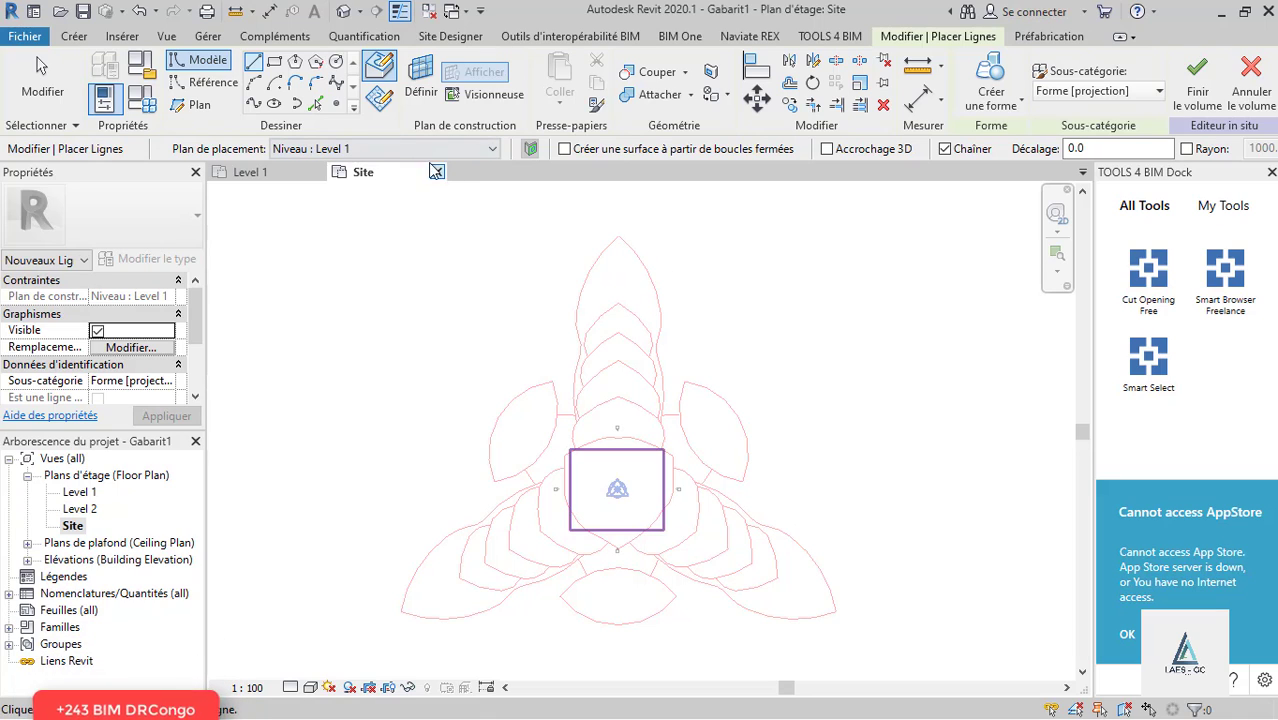
click(386, 104)
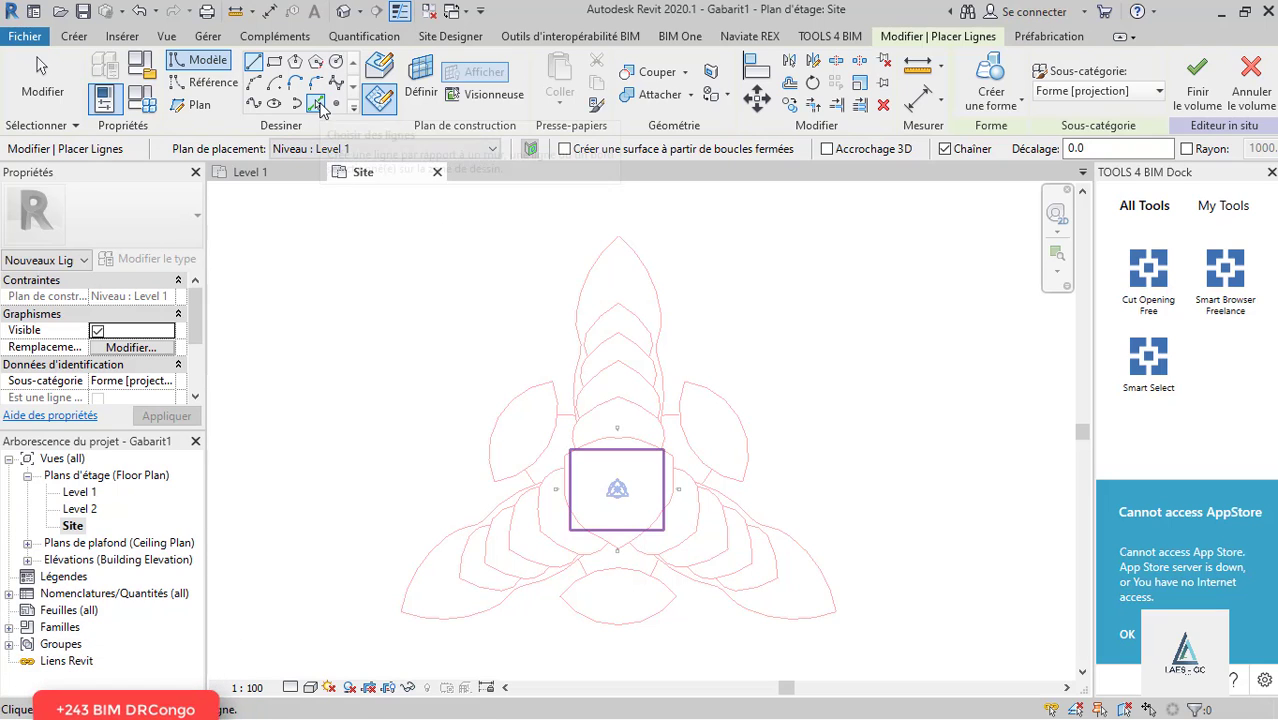
scroll(770, 362, up, 3)
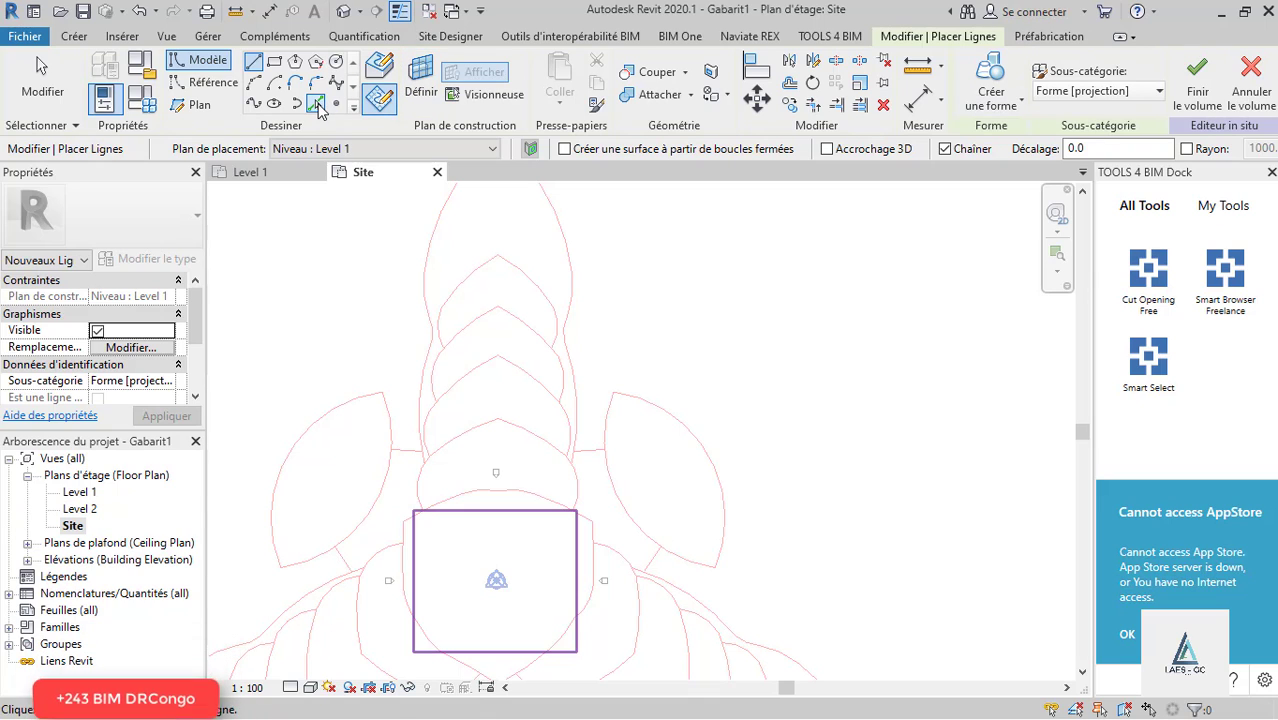
click(315, 104)
Step: Try to trace the two outer arcs at the upper wing's tip as model lines, and undo the picks
scroll(605, 480, down, 2)
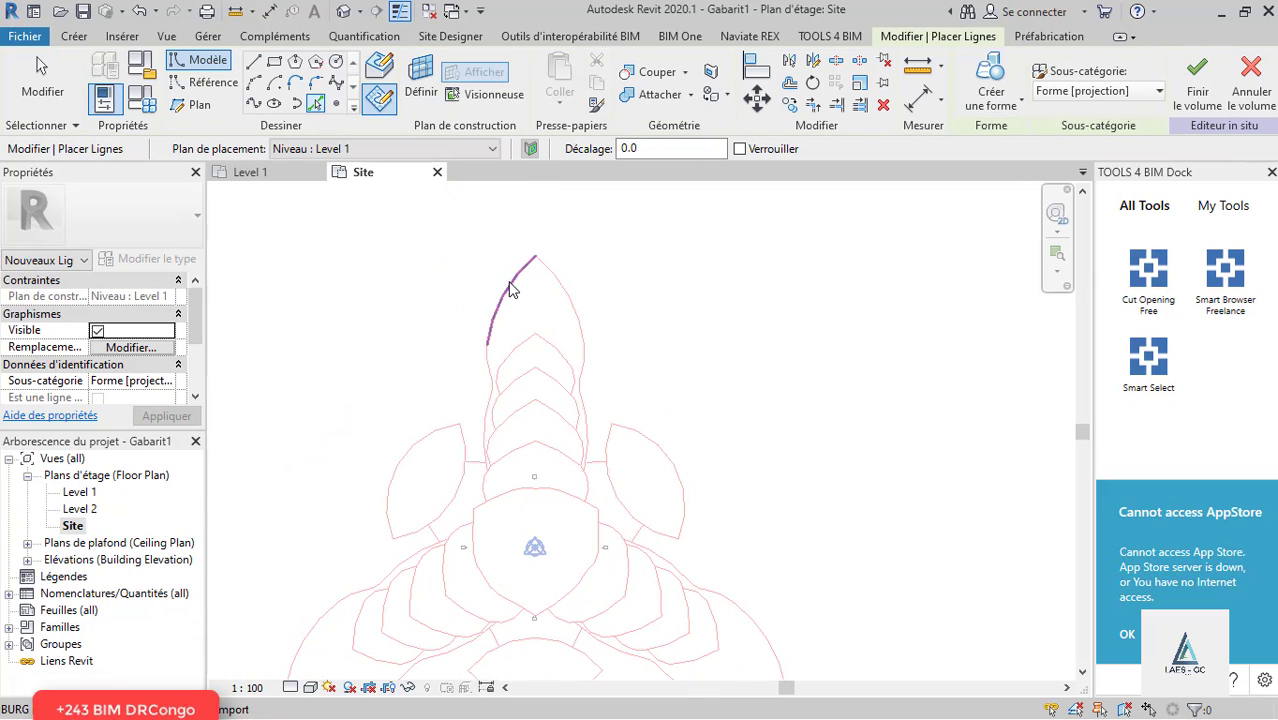
click(510, 289)
click(570, 305)
scroll(520, 393, up, 2)
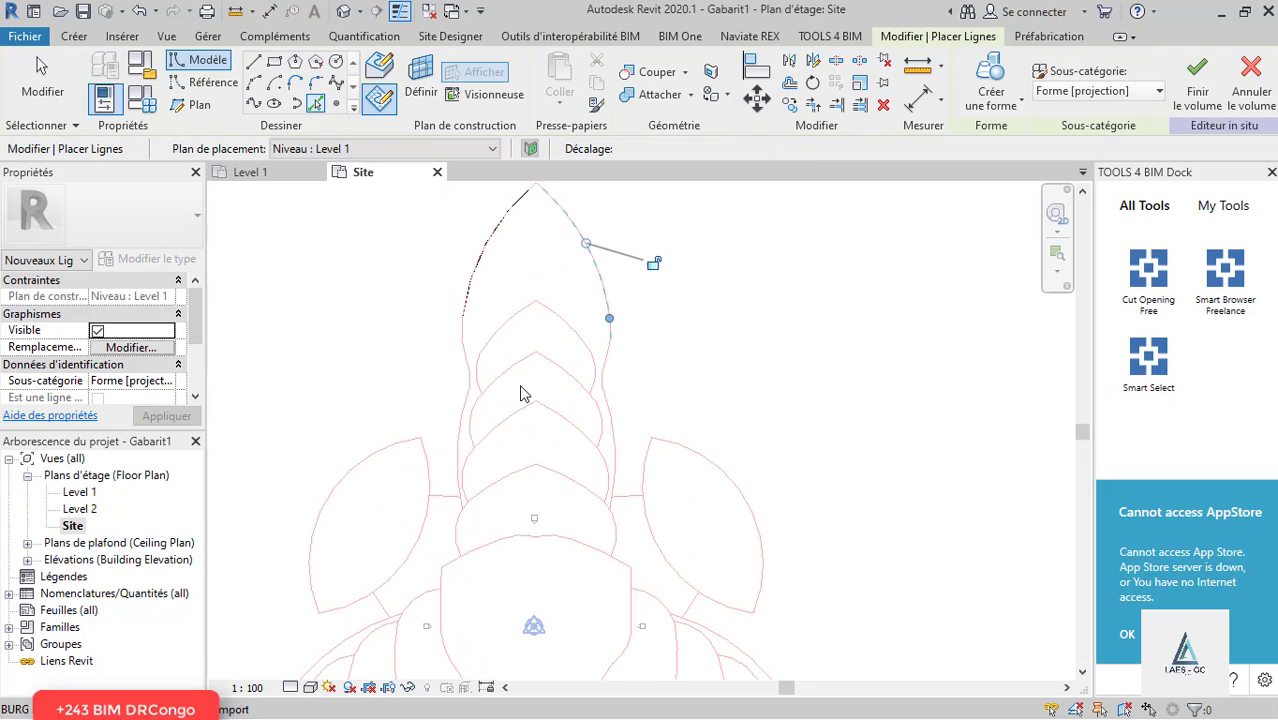
click(466, 310)
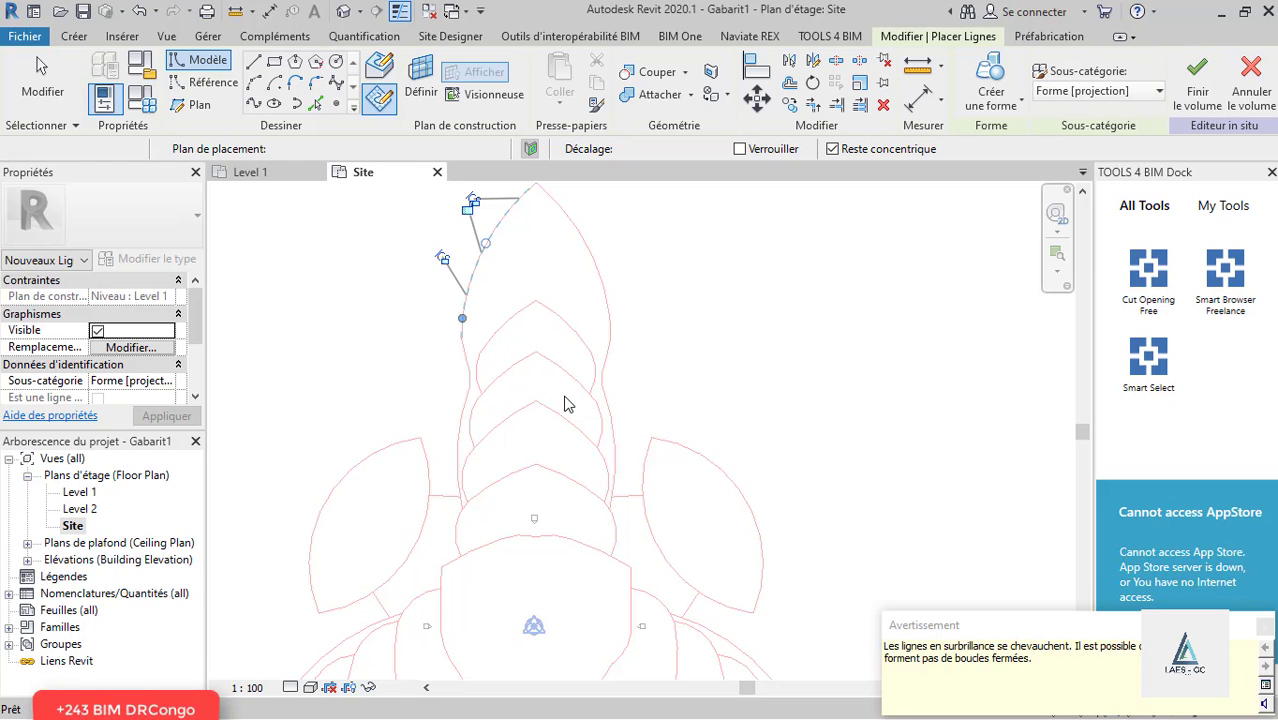
scroll(474, 325, down, 1)
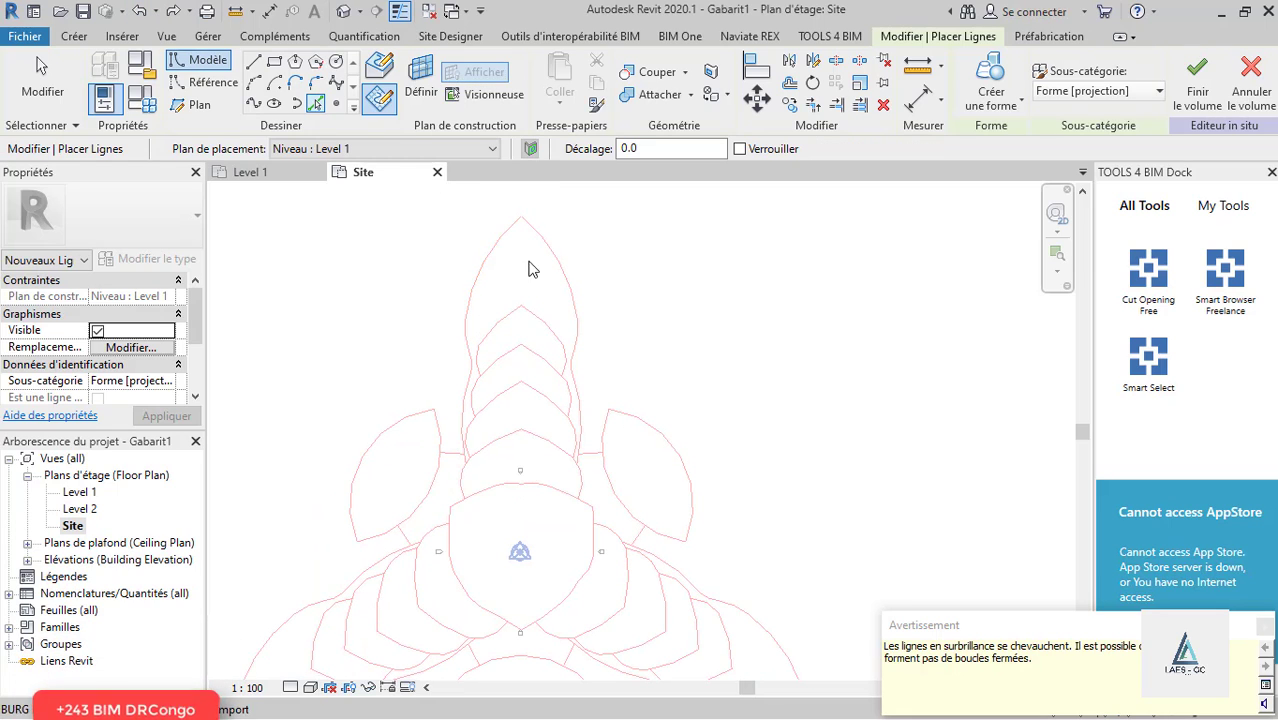
click(140, 11)
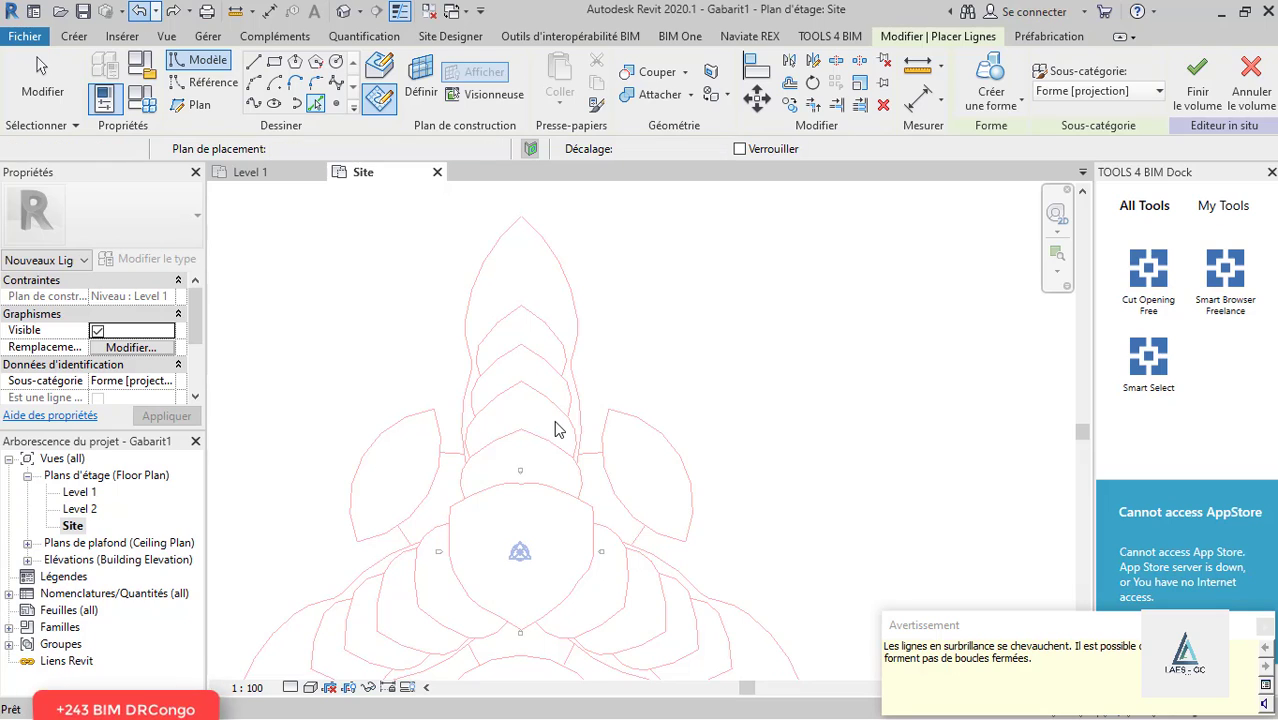
Step: Try again to trace the left arc at the upper wing's tip, dismiss the warning and leave the line command
scroll(556, 420, up, 2)
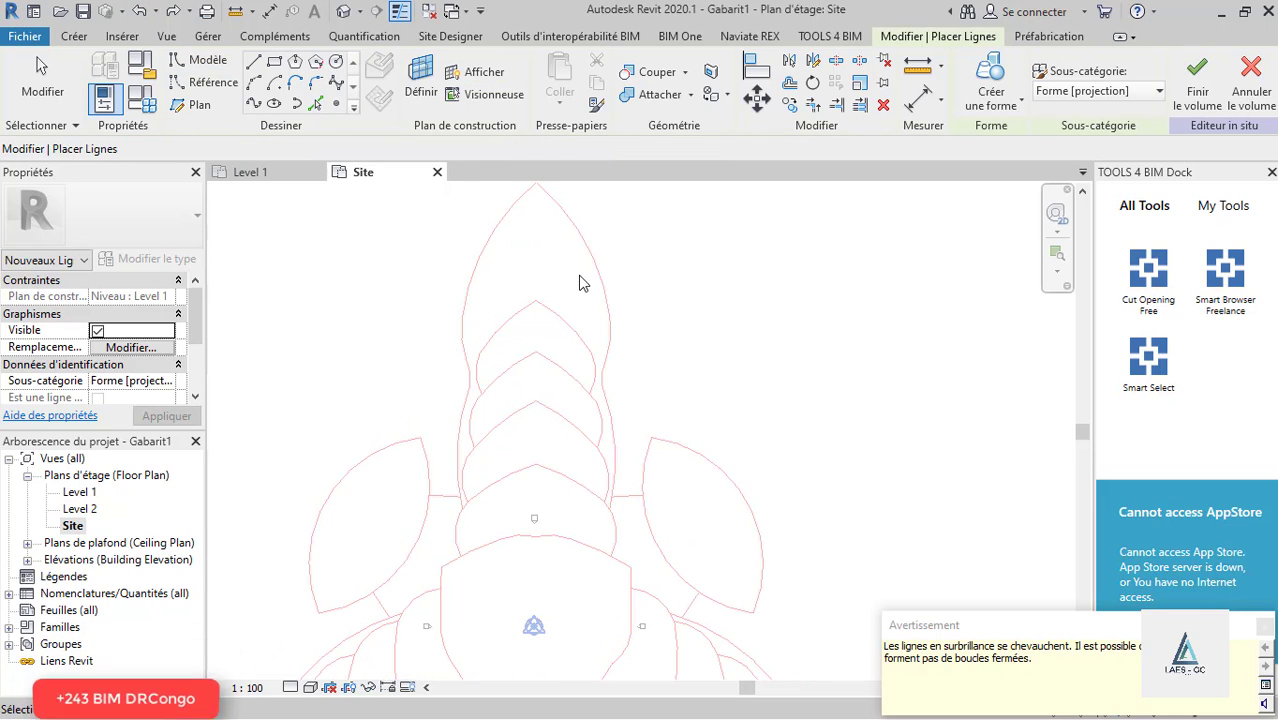
scroll(550, 482, down, 1)
scroll(546, 488, down, 1)
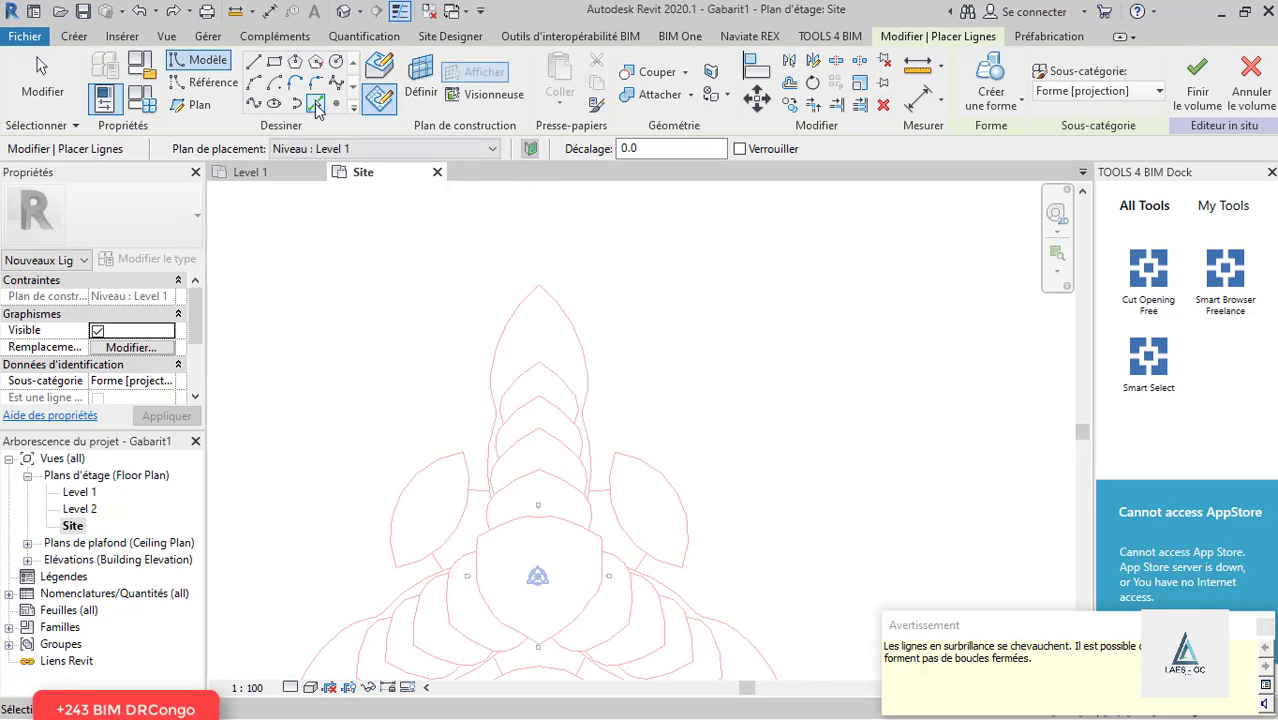
click(316, 104)
click(508, 337)
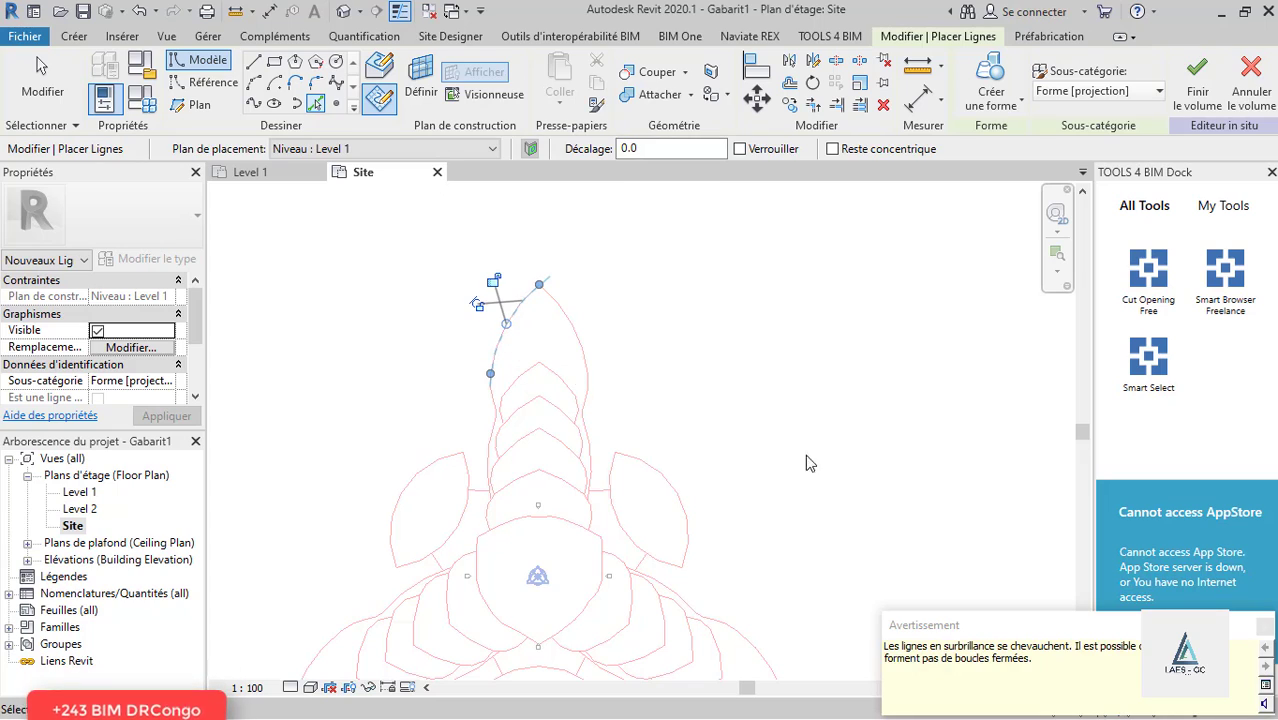
click(1263, 626)
key(Escape)
key(Escape)
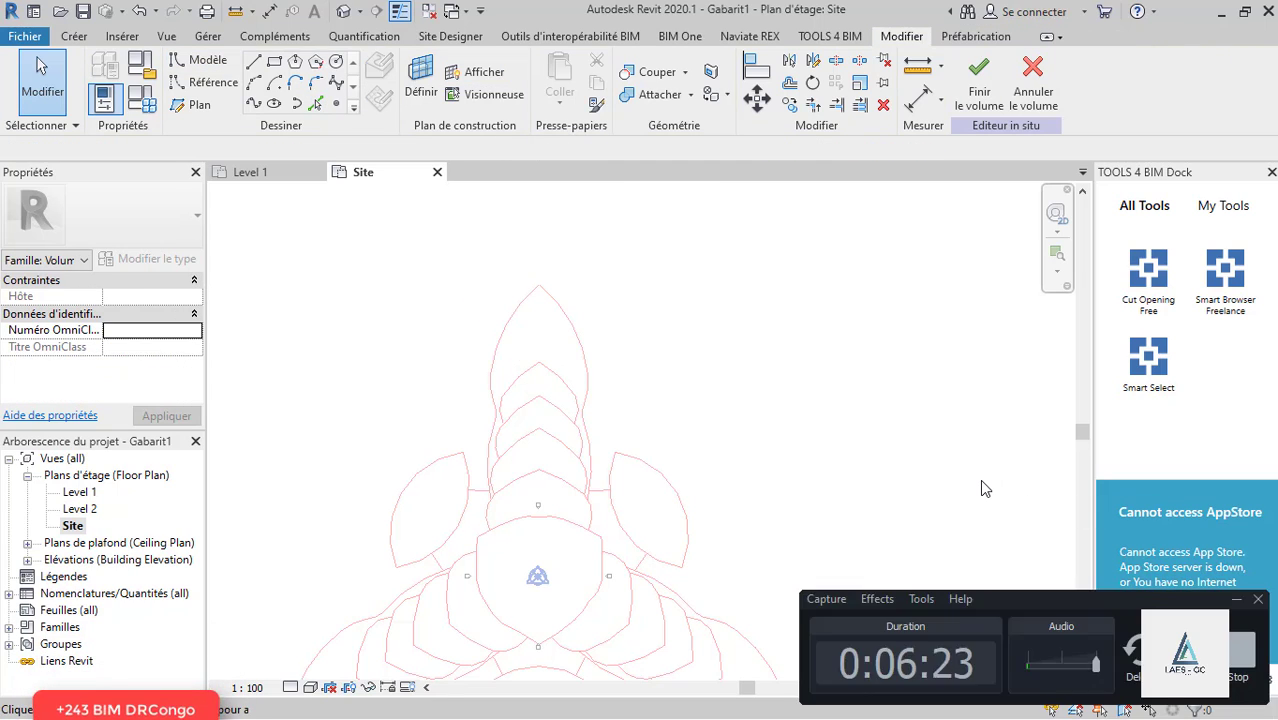
Step: Restart picking lines for the mass and define Level 1 as the work plane by name
click(317, 104)
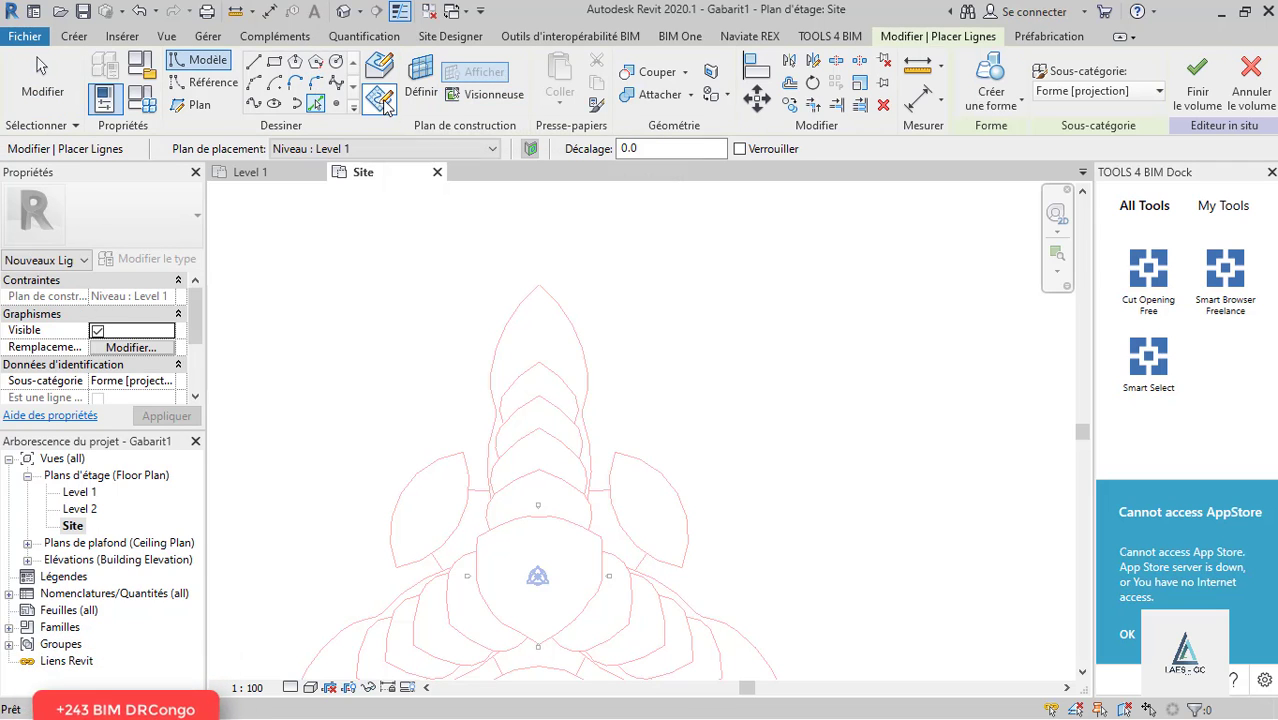
click(439, 110)
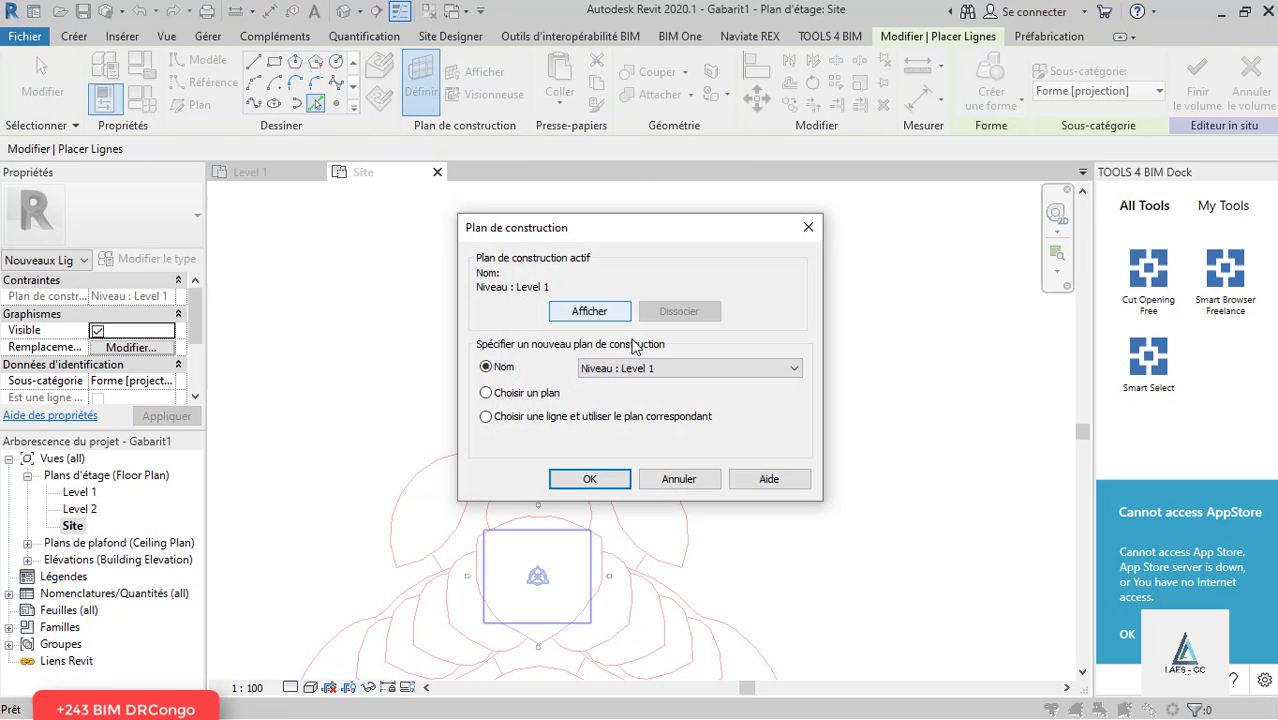
click(612, 480)
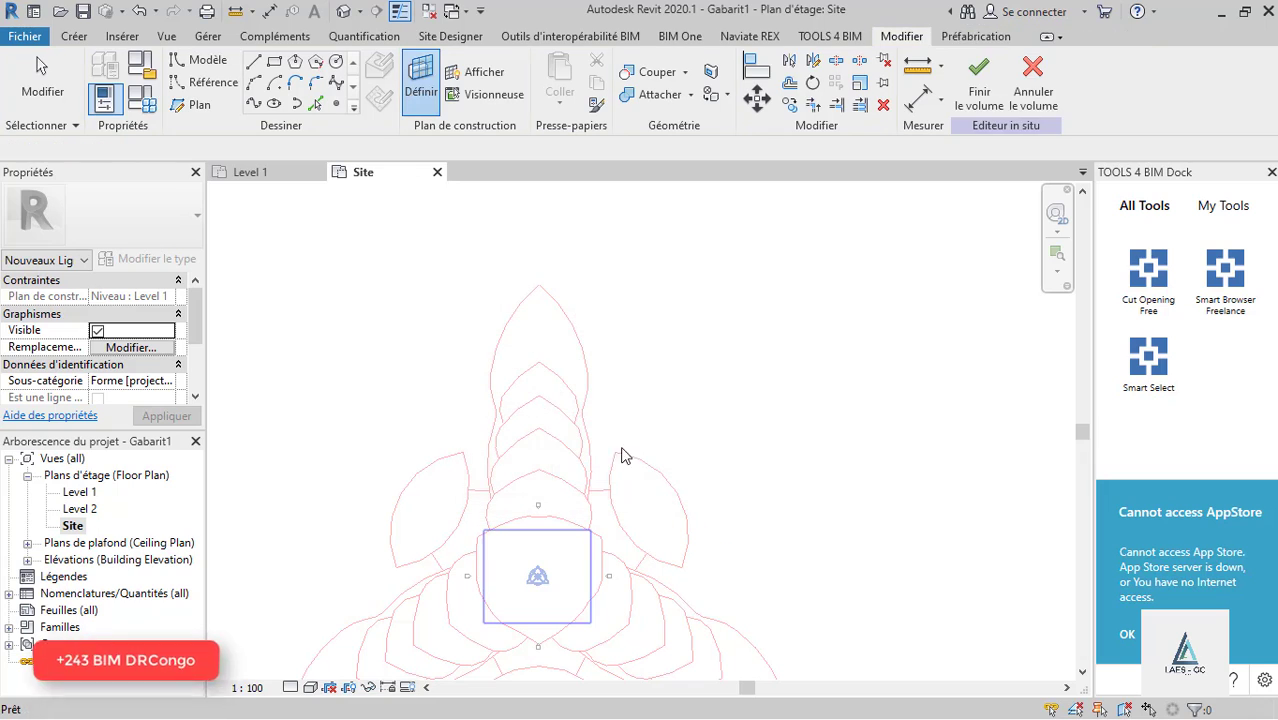
Step: Trace the upper wing's left edge from its tip down to the central core by picking the imported arcs
click(512, 324)
scroll(516, 376, up, 3)
scroll(488, 330, up, 2)
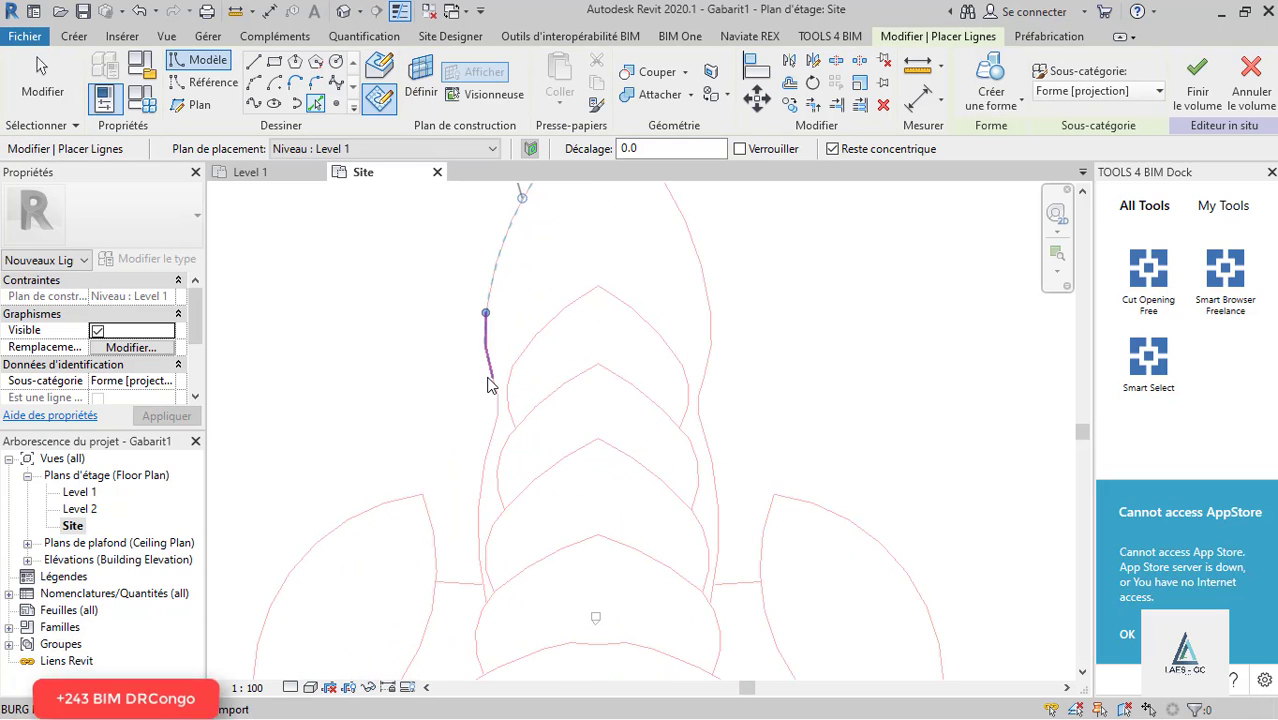
click(497, 408)
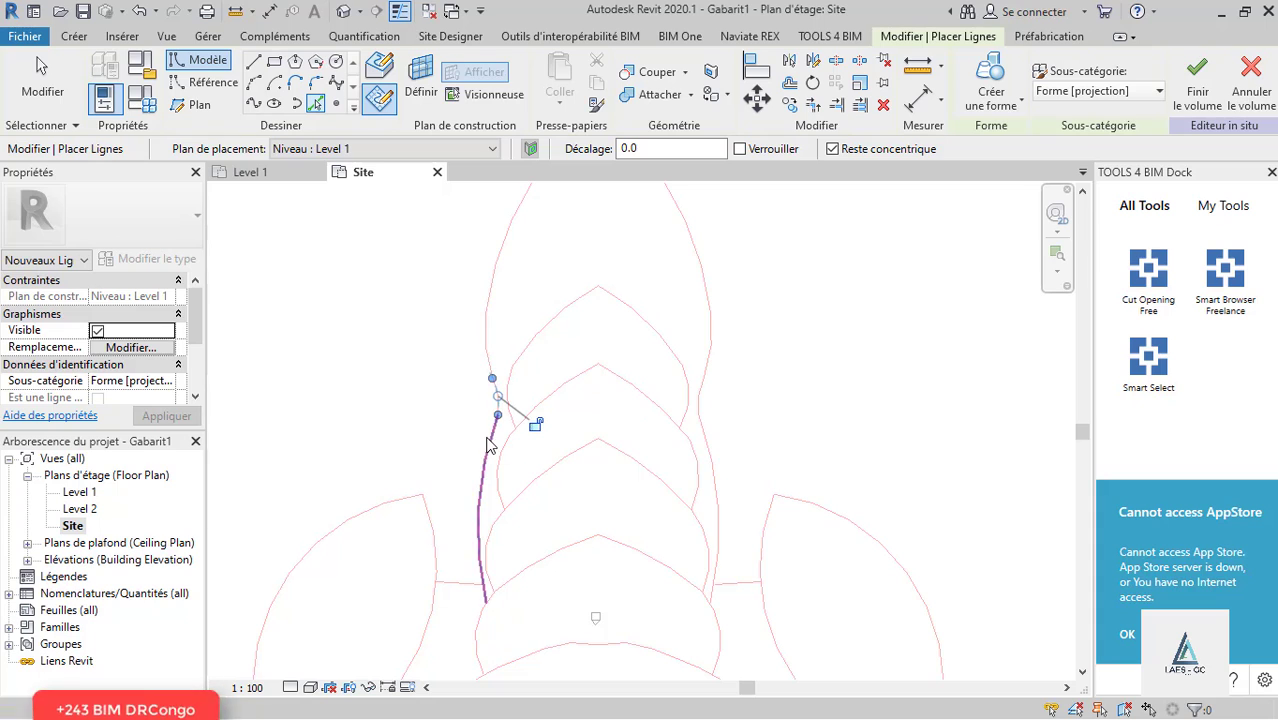
click(488, 440)
scroll(457, 422, down, 2)
scroll(505, 505, up, 3)
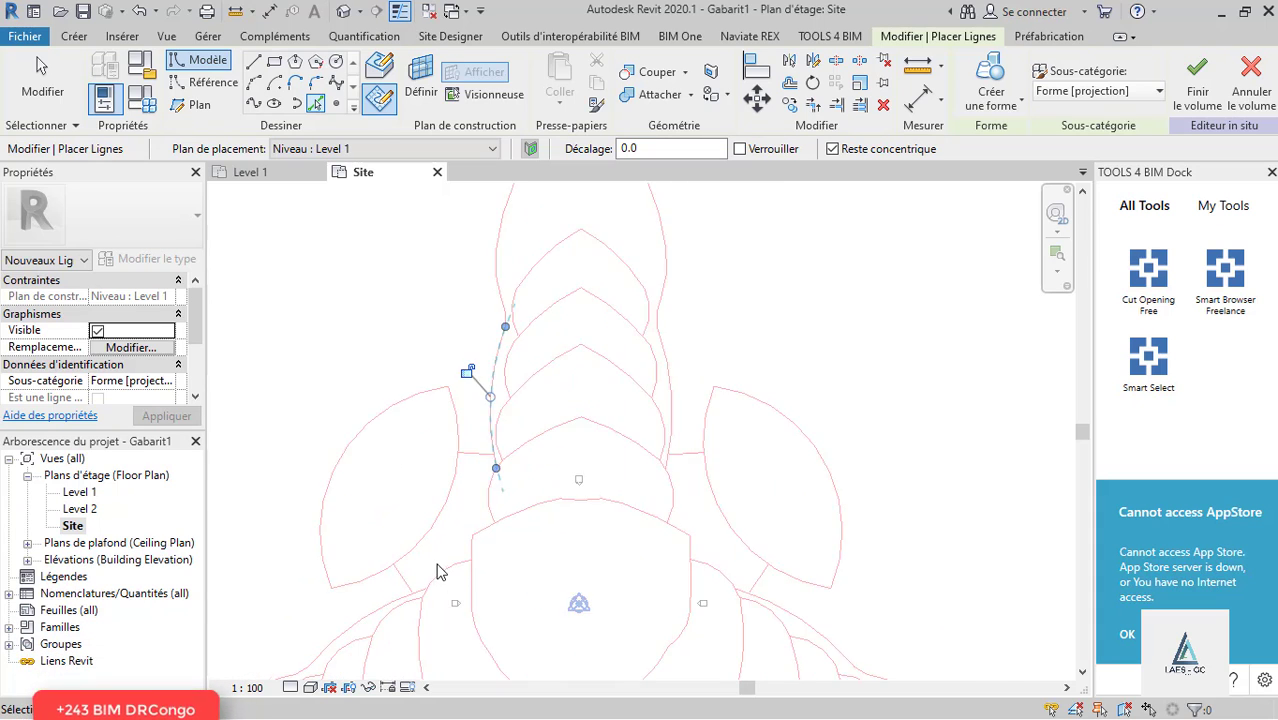
click(519, 460)
Step: Trace the core's upper-left and left edges and the adjoining arc of the lower-left wing's innermost petal
scroll(519, 396, down, 2)
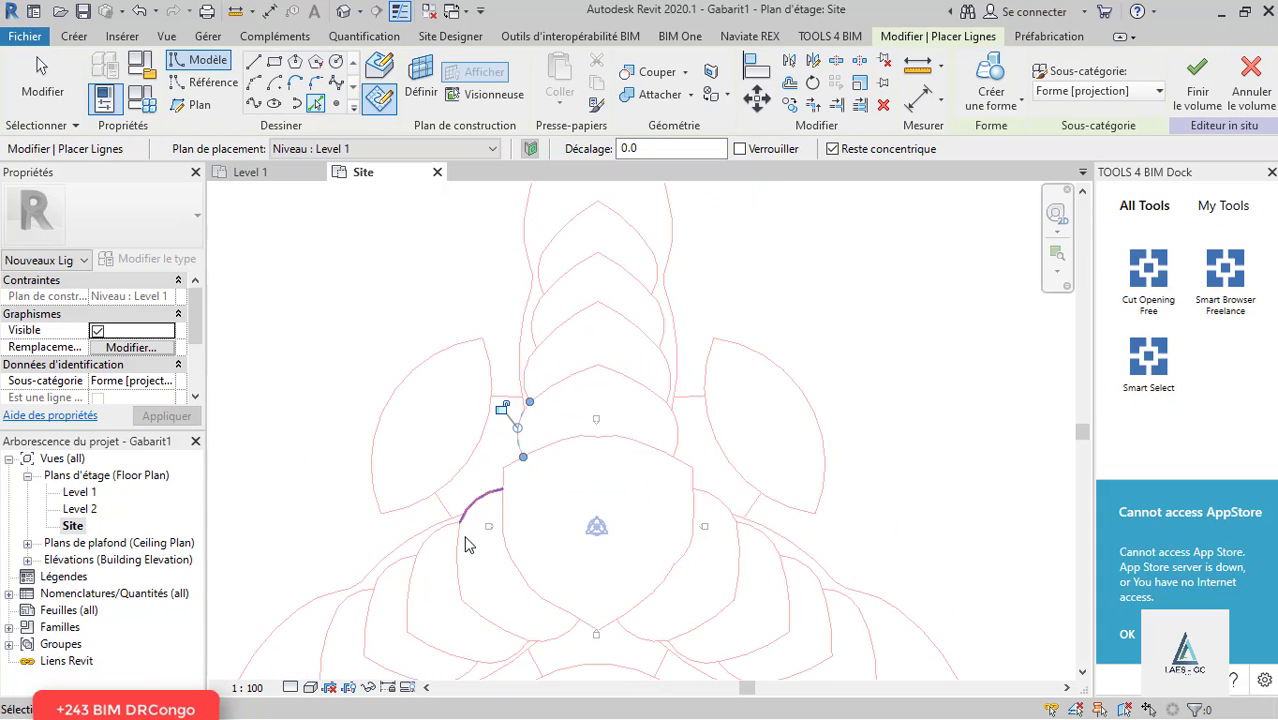
scroll(466, 541, up, 3)
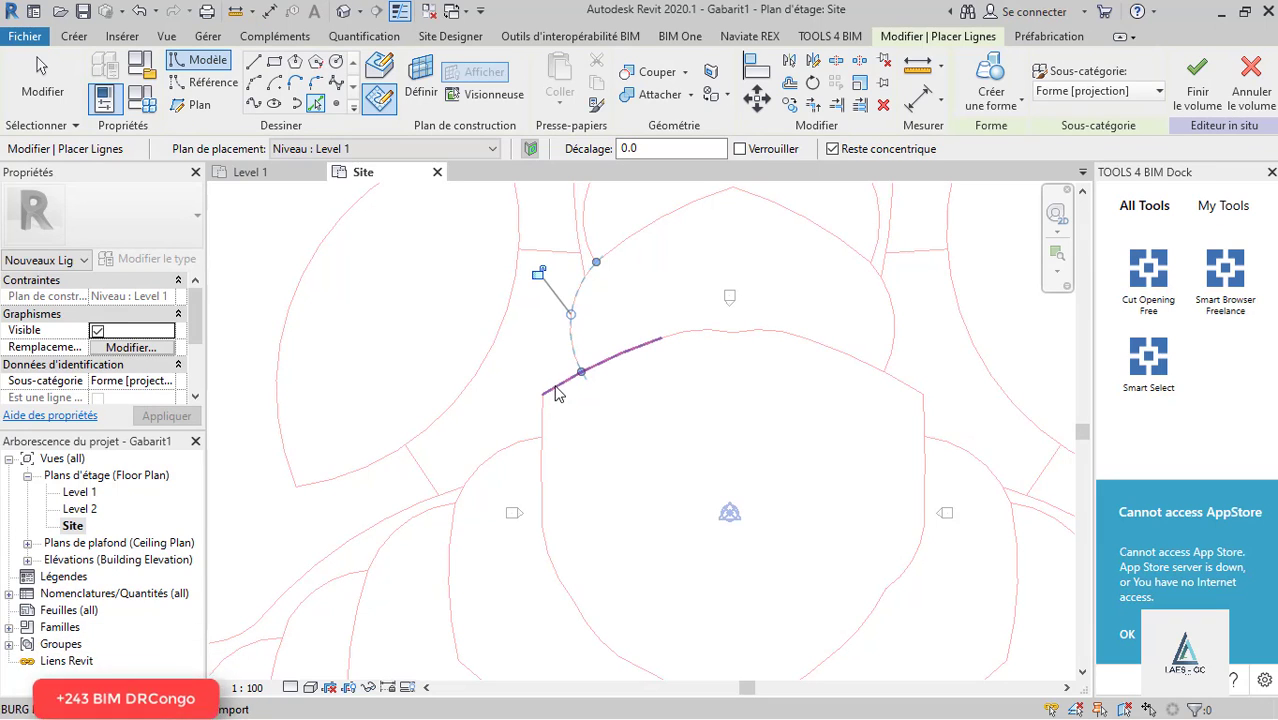
click(558, 392)
click(536, 465)
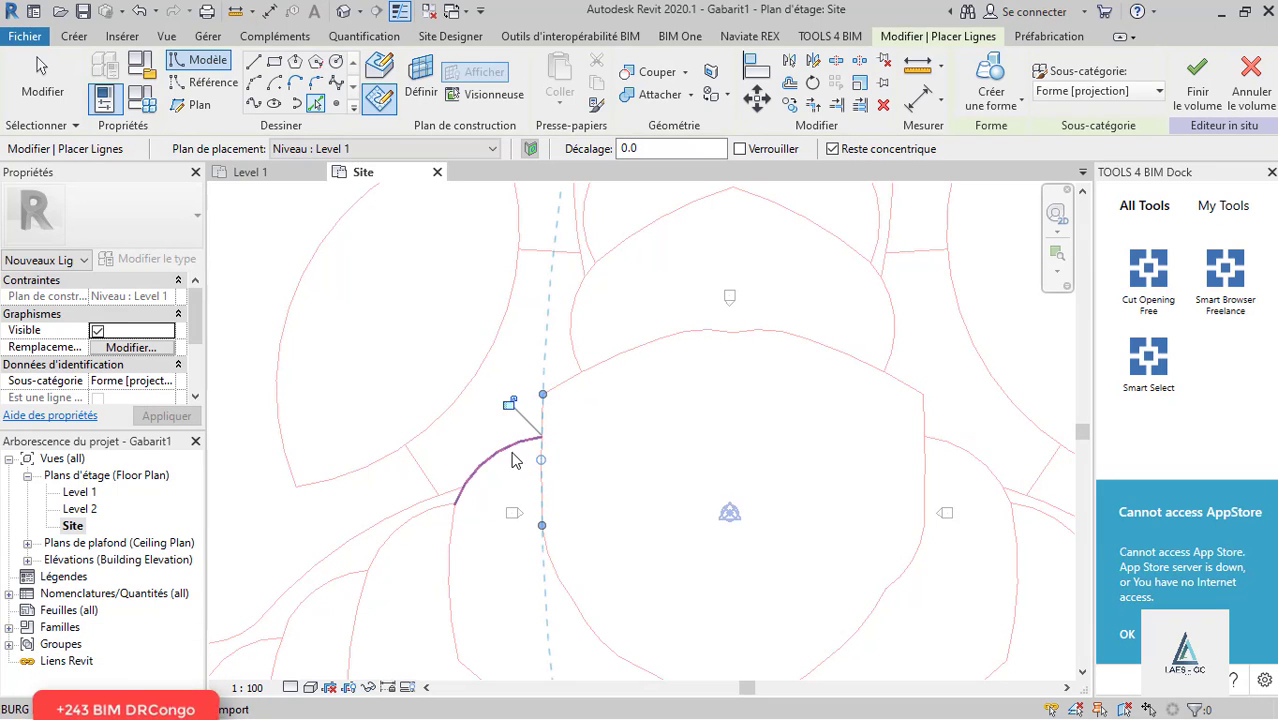
click(513, 456)
Step: Trace the upper edge of the lower-left wing from the innermost petal out to the wing's tip
scroll(546, 344, down, 1)
scroll(448, 459, up, 1)
scroll(453, 475, up, 1)
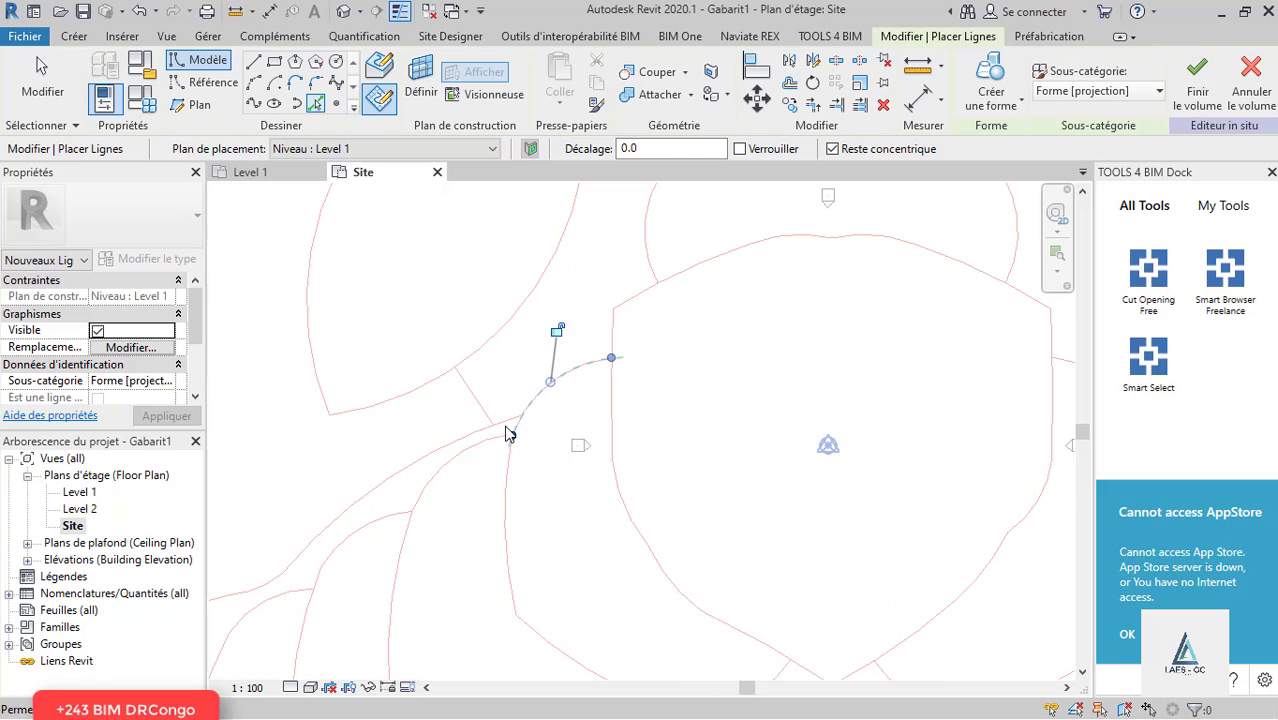
click(492, 430)
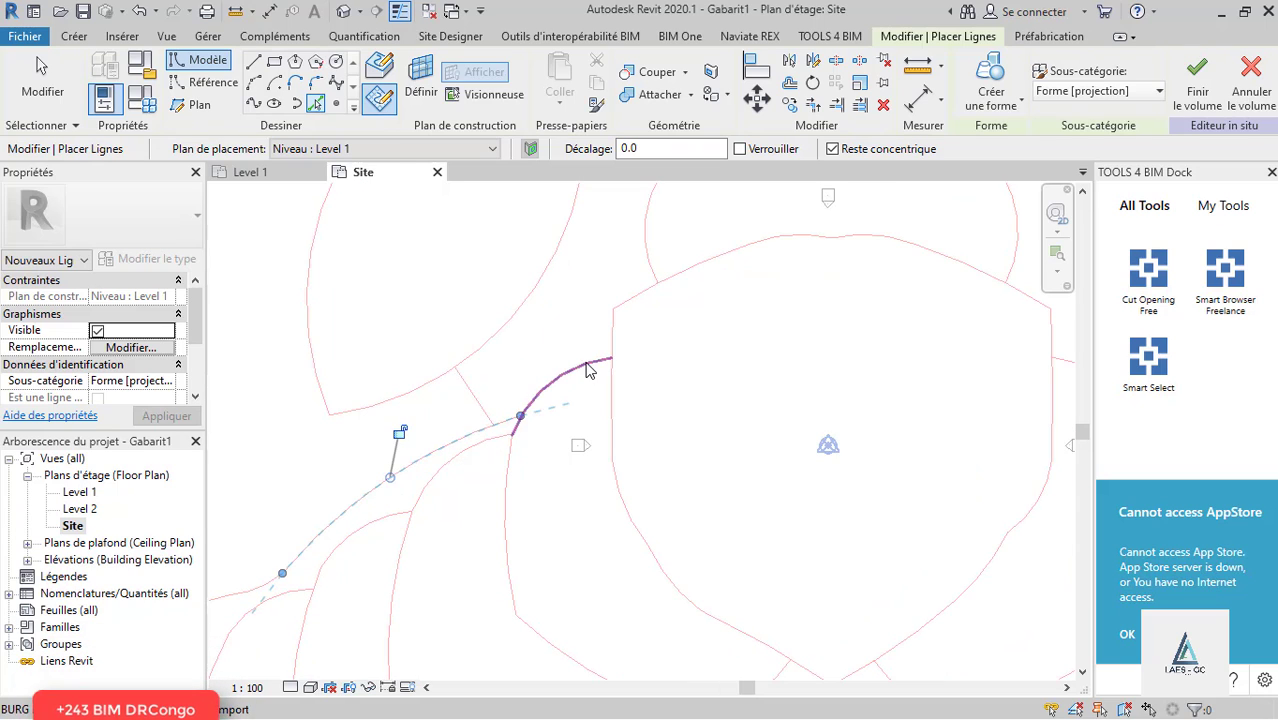
scroll(590, 366, down, 3)
scroll(415, 488, up, 3)
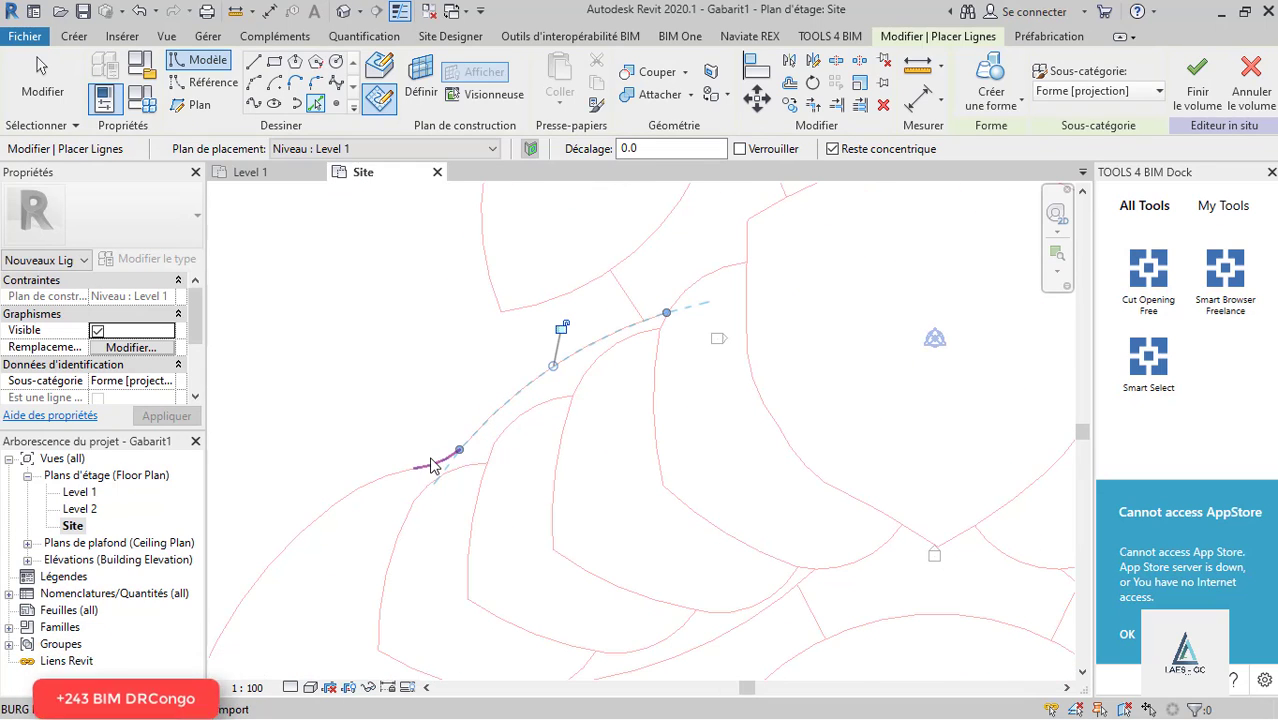
click(432, 465)
scroll(428, 360, down, 2)
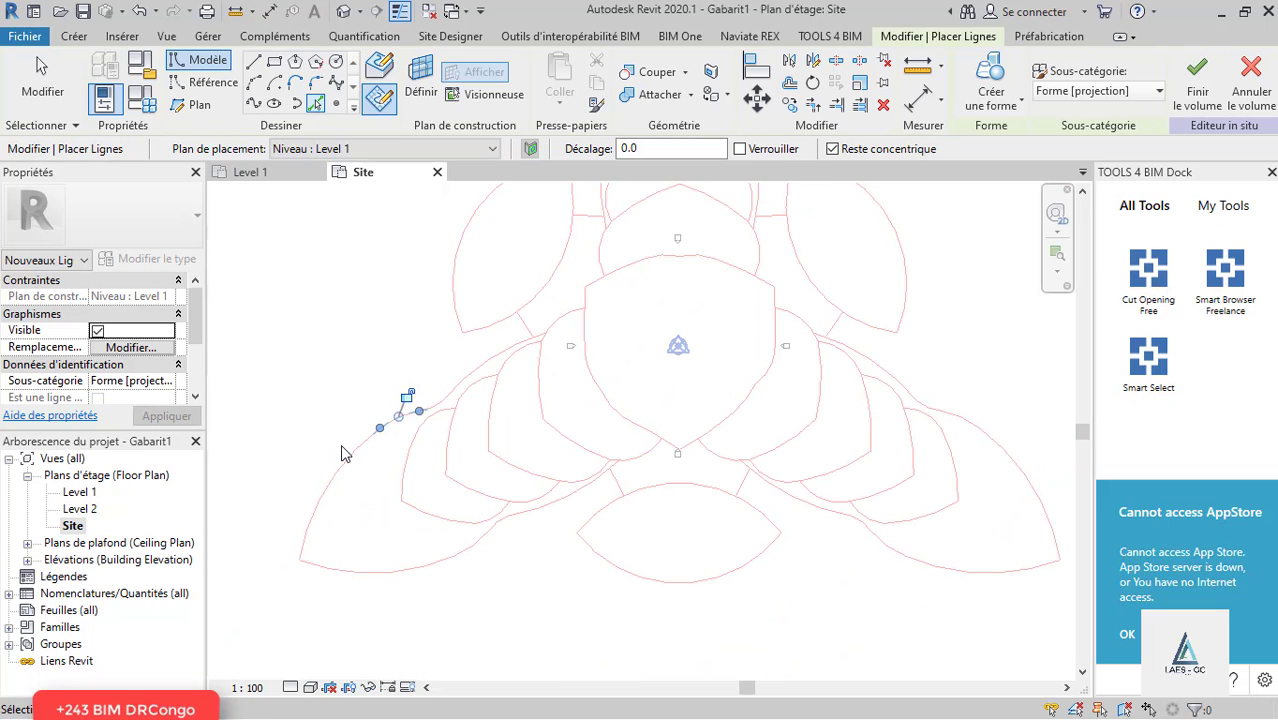
click(351, 489)
Step: Trace the lower edge of the lower-left wing from its tip back to the innermost petal
click(355, 572)
scroll(458, 558, up, 2)
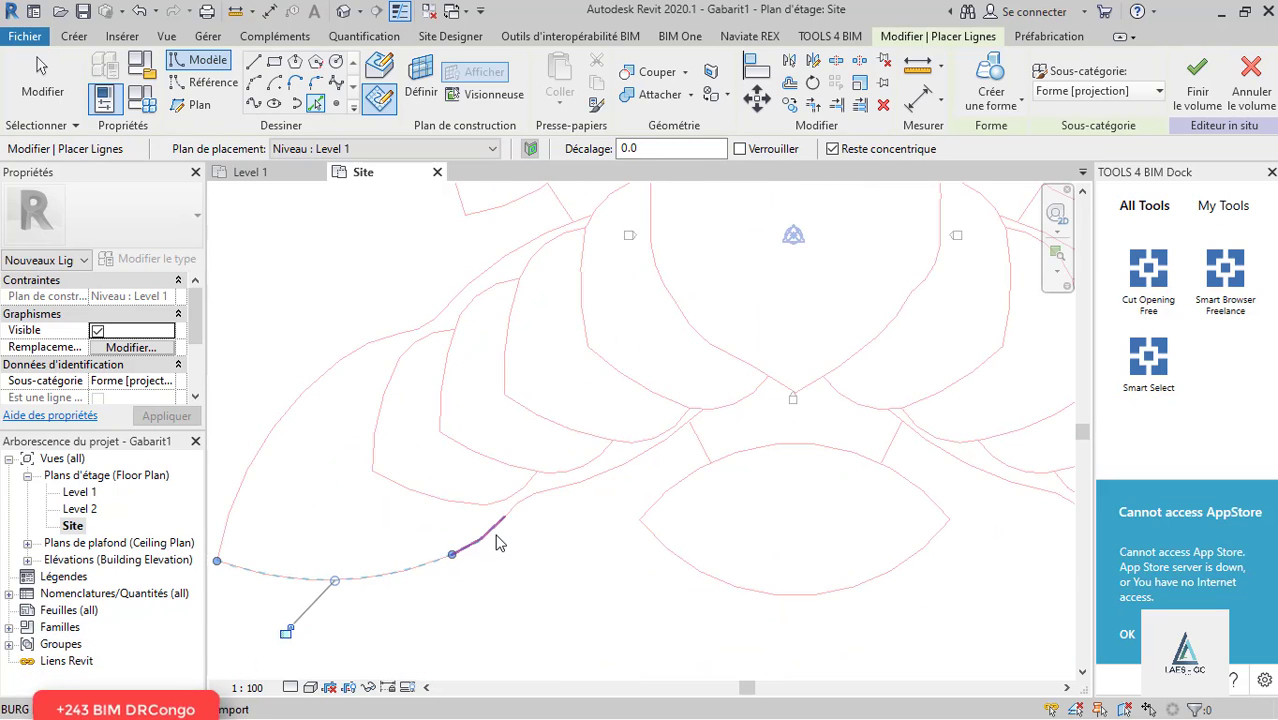
scroll(345, 620, up, 3)
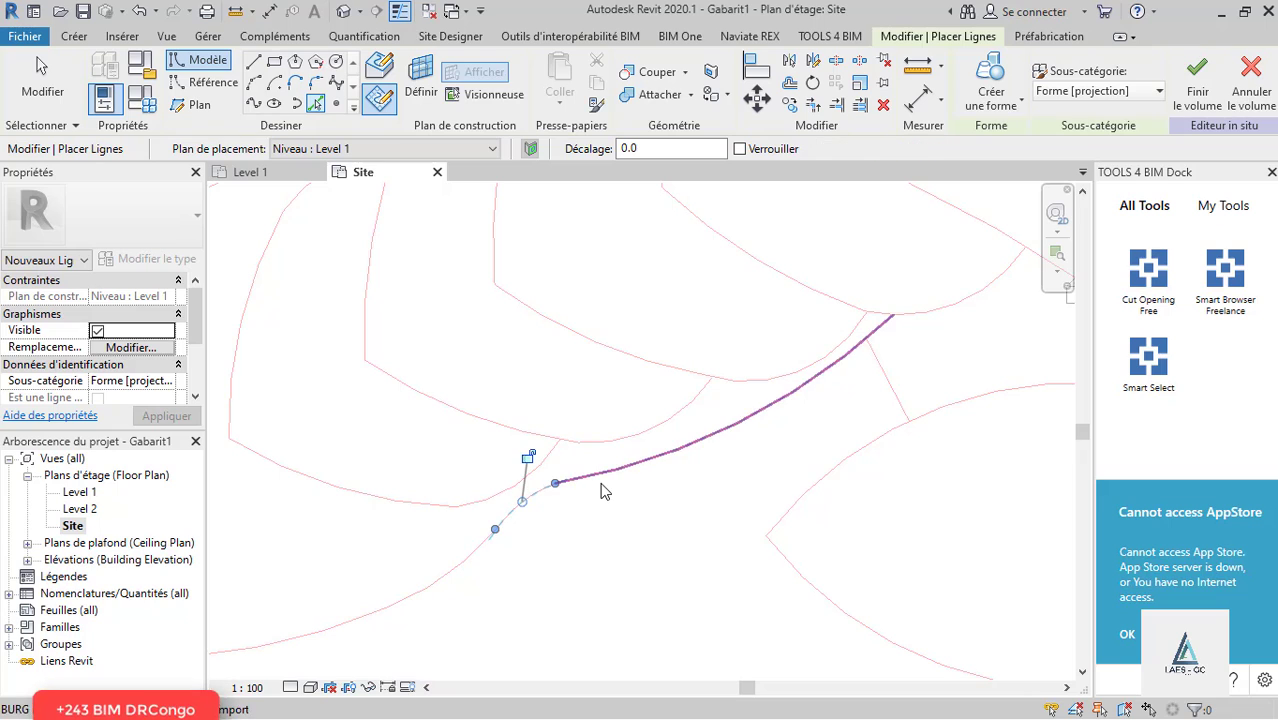
click(600, 476)
scroll(453, 585, down, 3)
scroll(650, 489, up, 4)
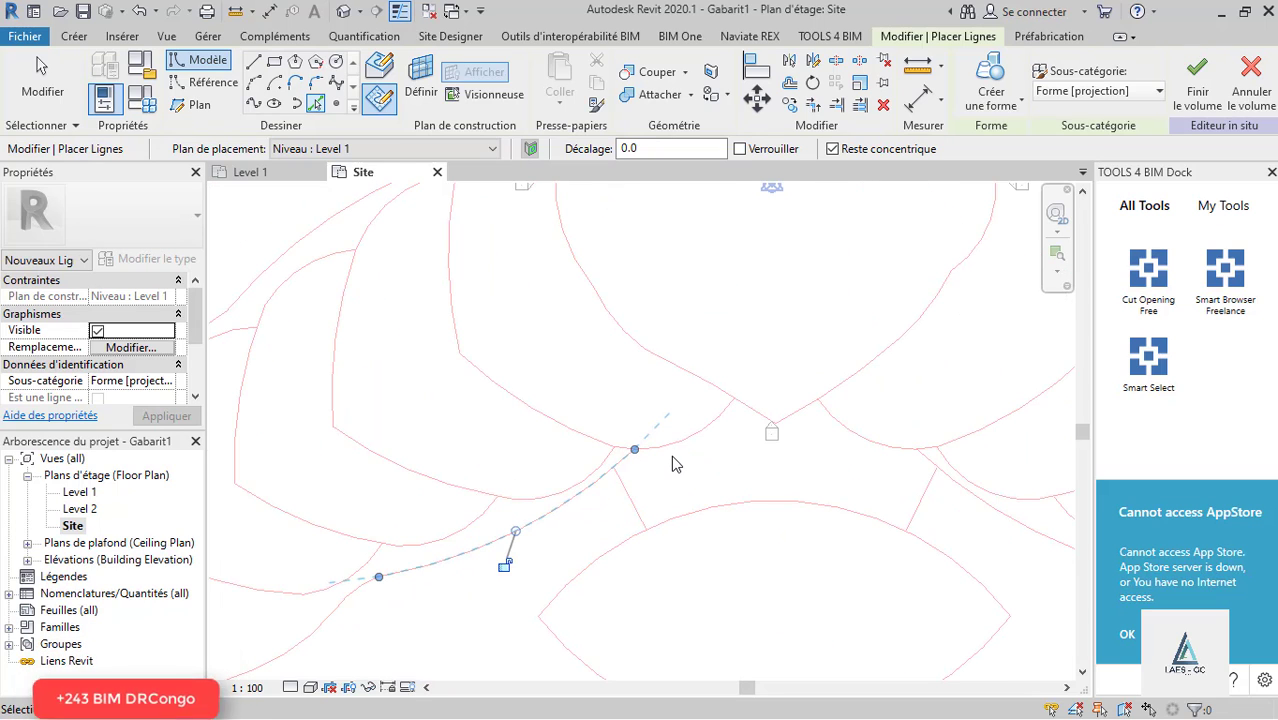
Step: Trace the central core's lower-left and lower-right edges by picking the imported arcs that meet at its bottom point
click(672, 455)
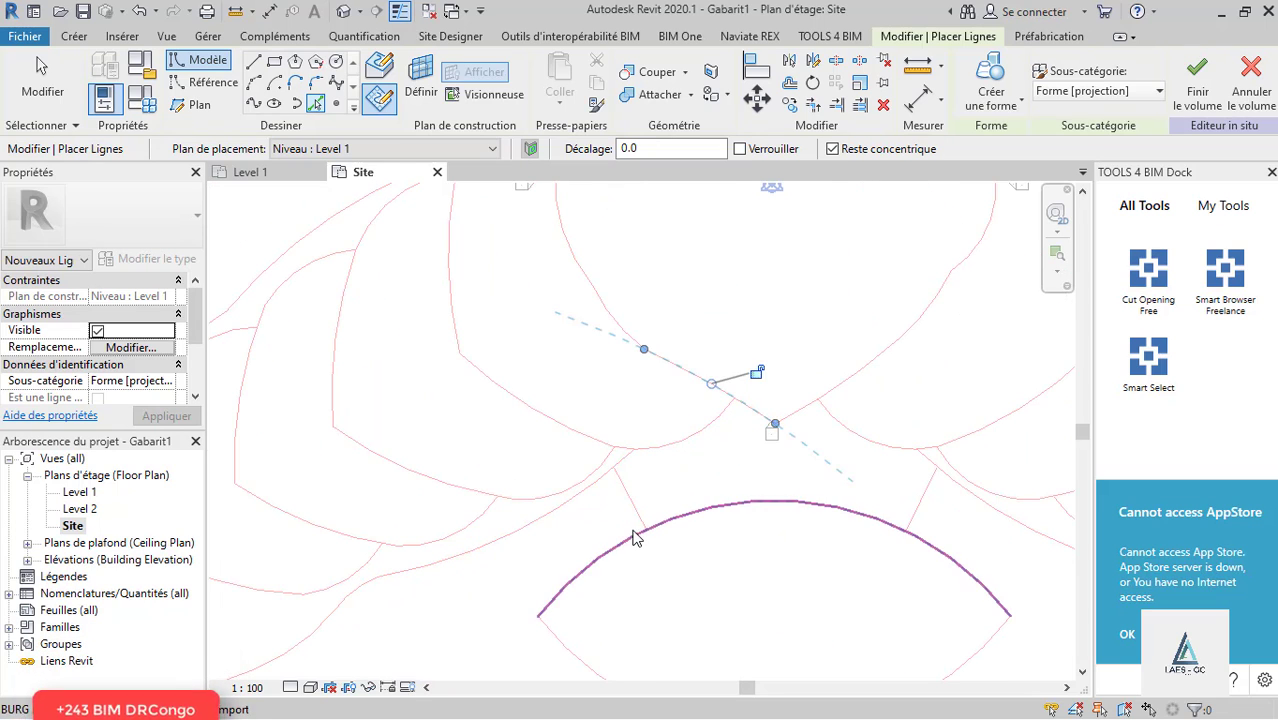
scroll(700, 470, down, 3)
scroll(760, 480, up, 3)
scroll(766, 488, up, 1)
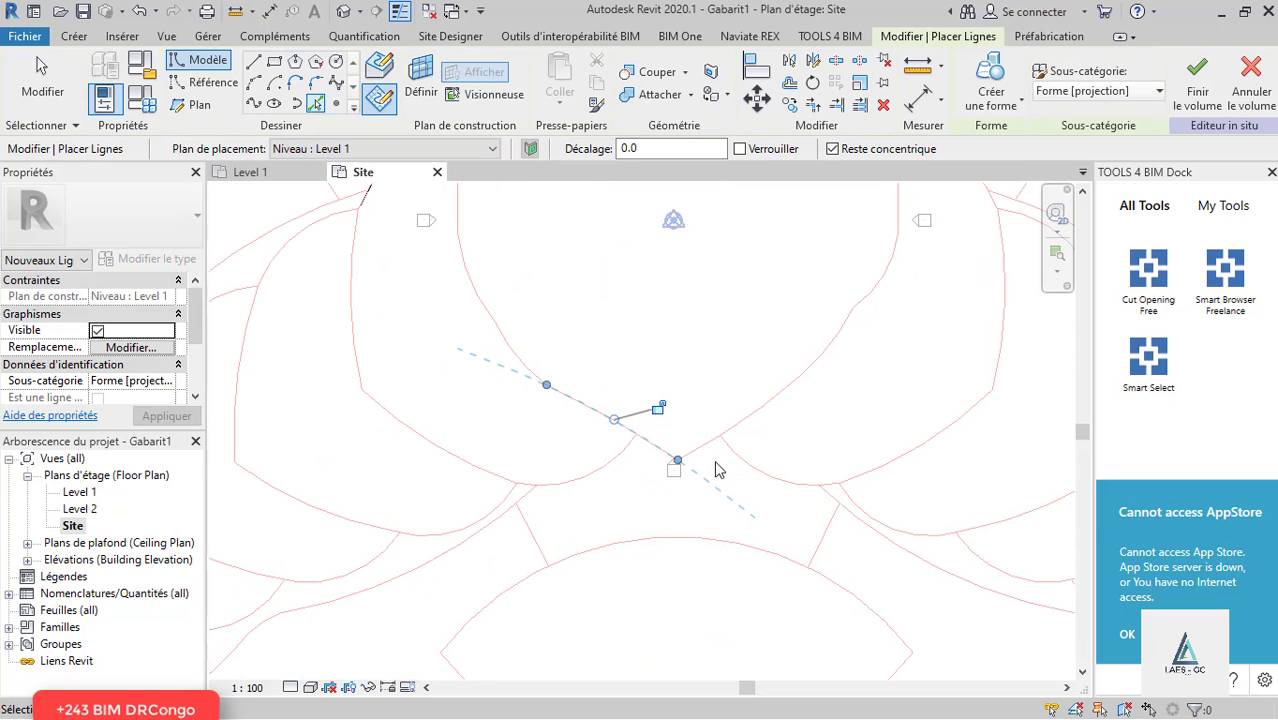
click(701, 455)
scroll(322, 451, down, 4)
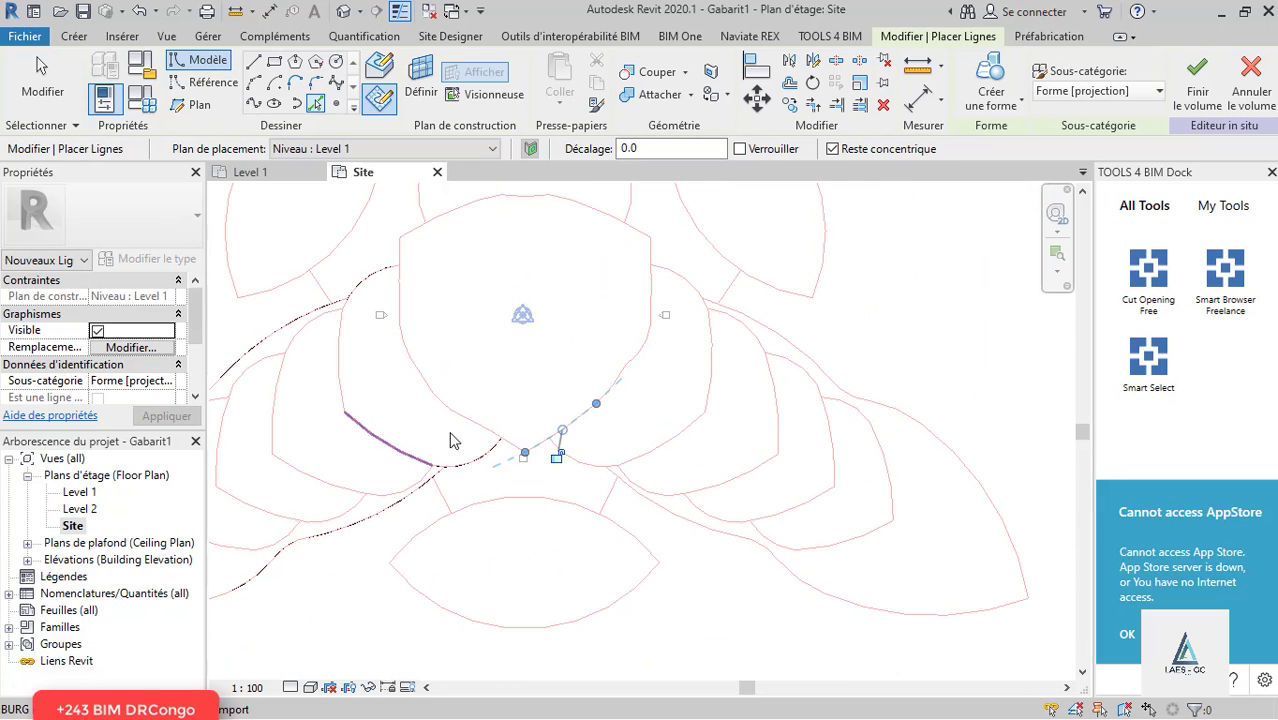
Step: Trace the lower edge of the lower-right wing from the innermost petal out to the wing's tip
scroll(575, 485, up, 3)
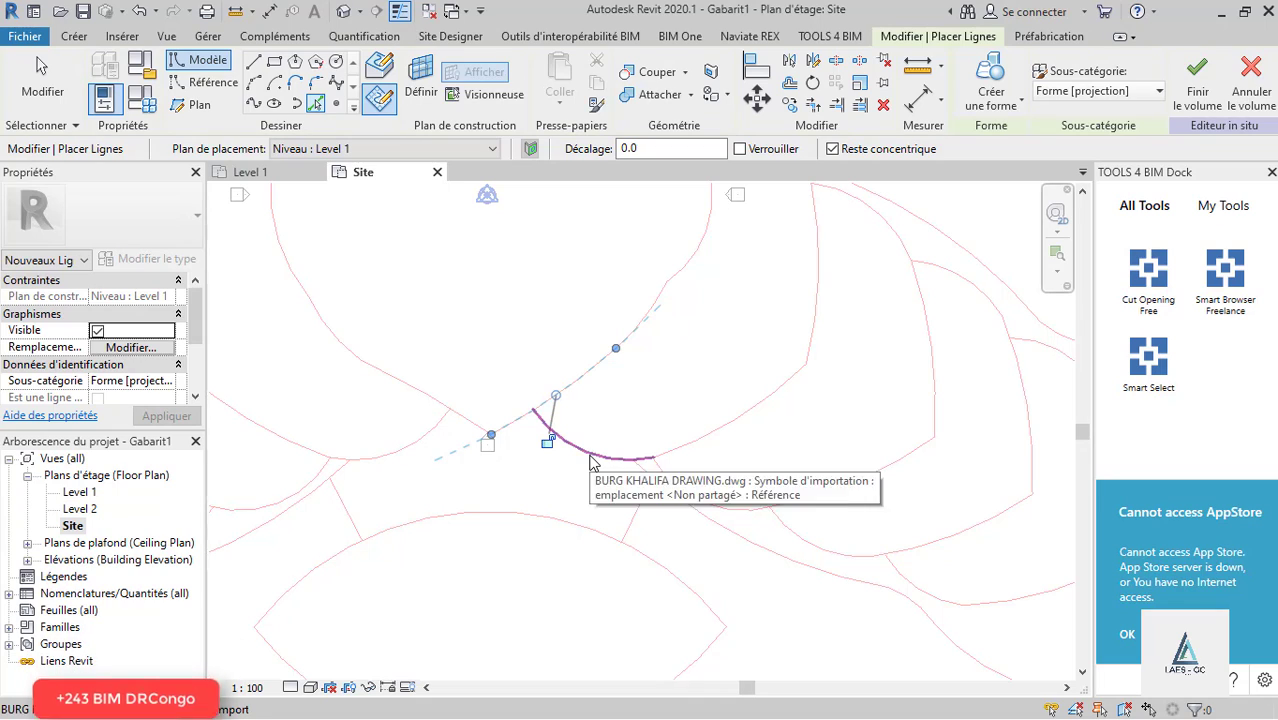
click(590, 460)
scroll(645, 495, up, 3)
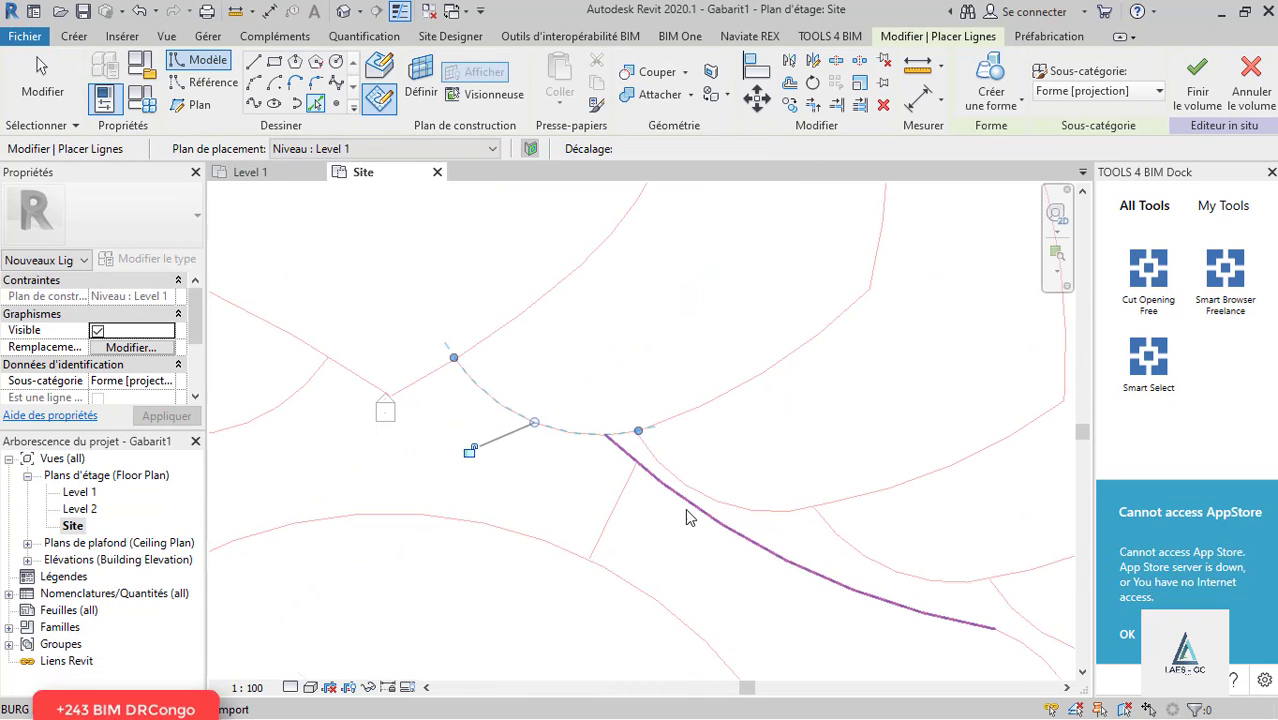
click(631, 457)
scroll(493, 449, down, 3)
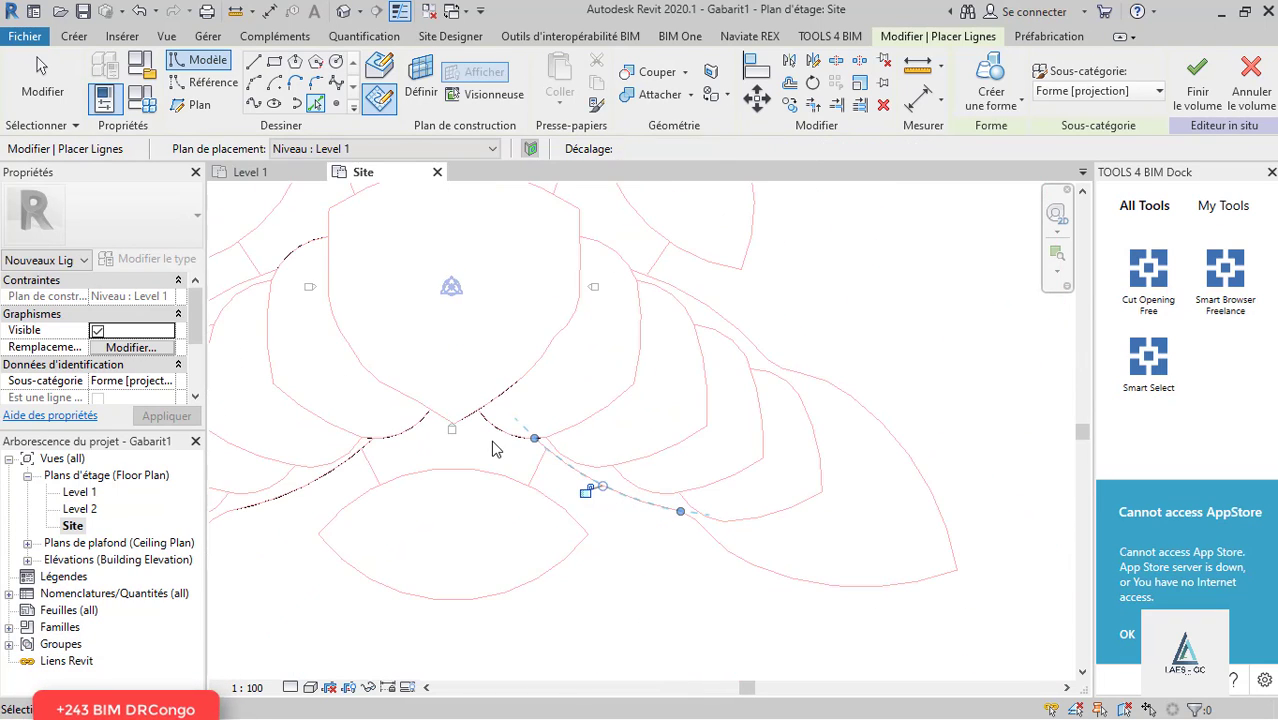
scroll(669, 526, up, 2)
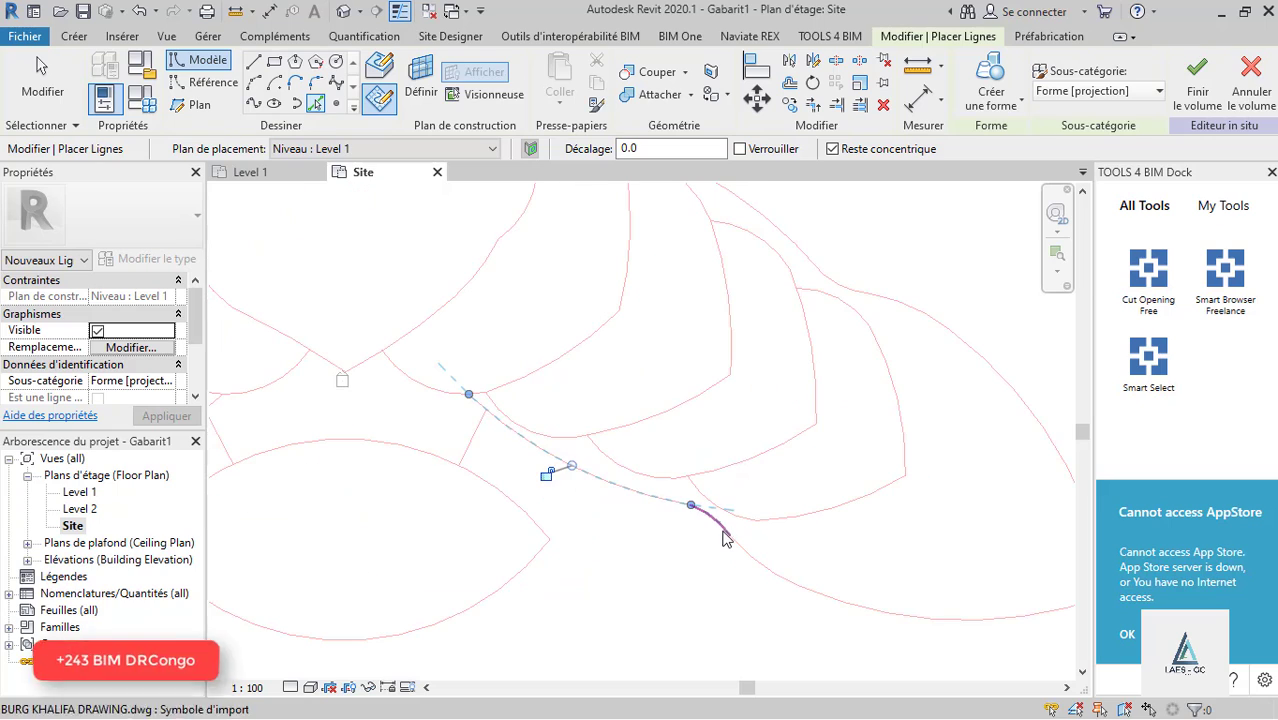
scroll(688, 598, down, 5)
click(811, 600)
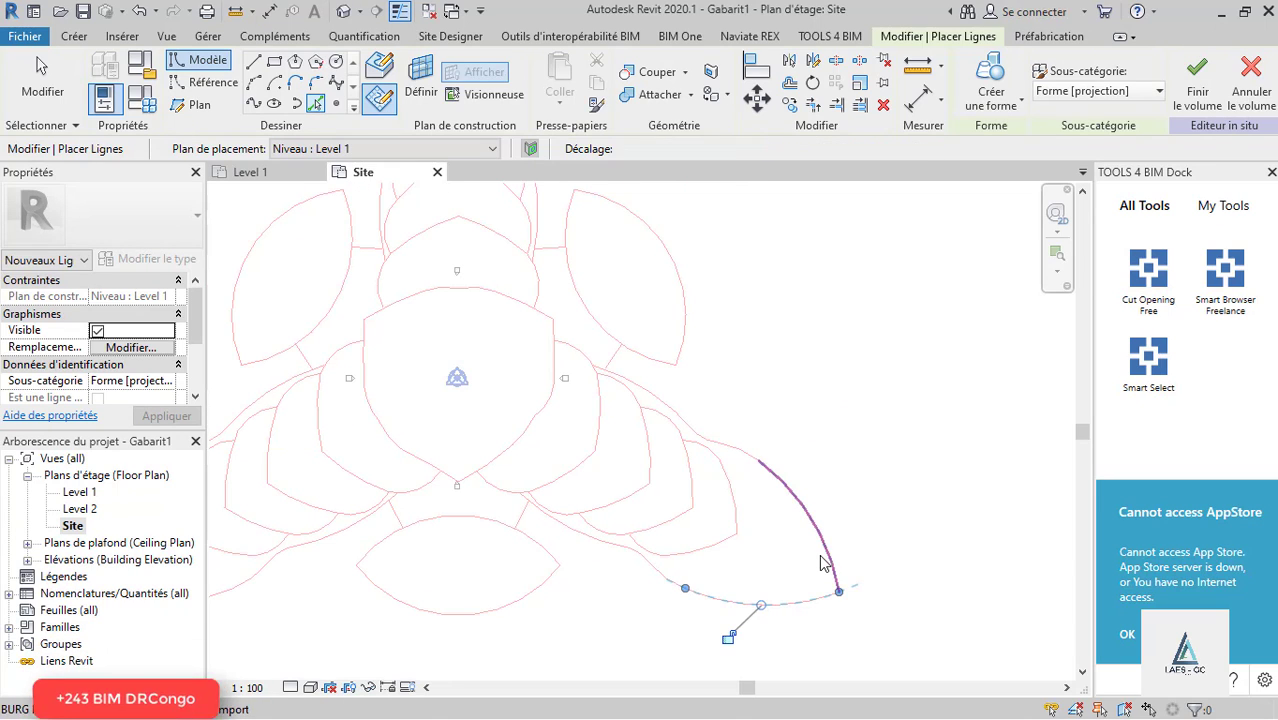
Step: Trace the upper edge of the lower-right wing from its tip back towards the innermost petal
click(822, 557)
scroll(747, 420, up, 2)
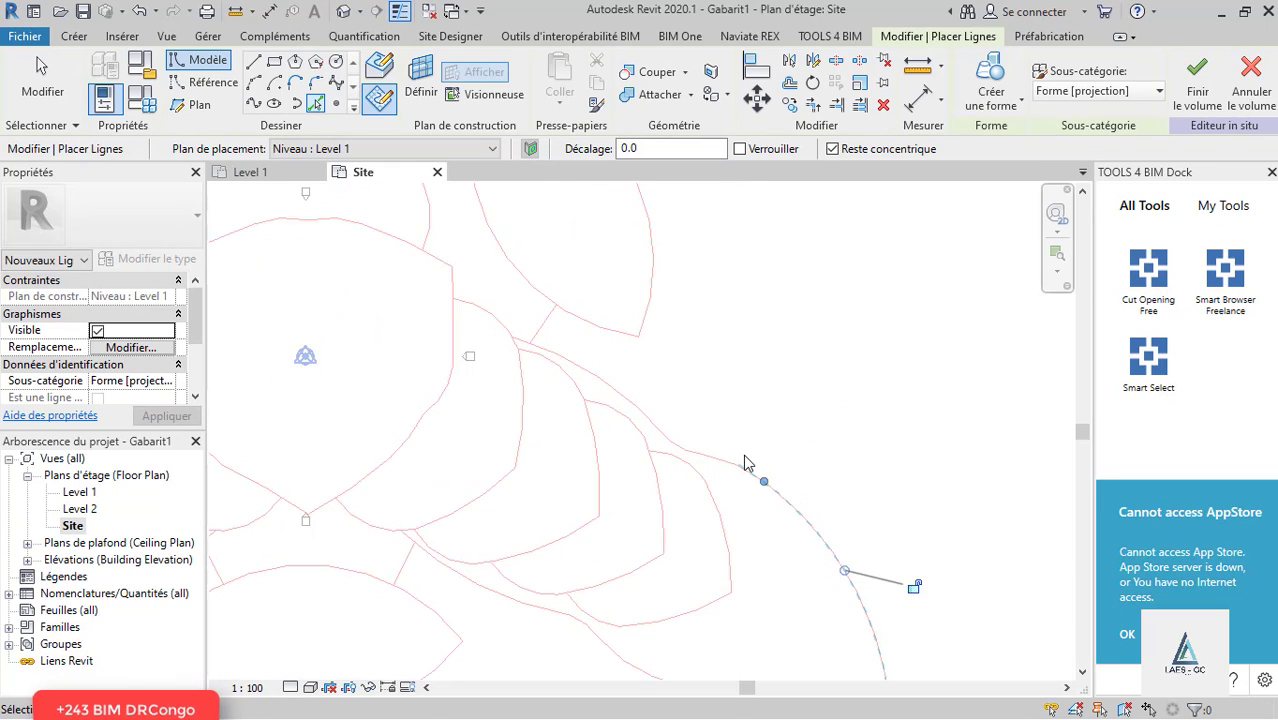
click(666, 436)
scroll(681, 452, up, 2)
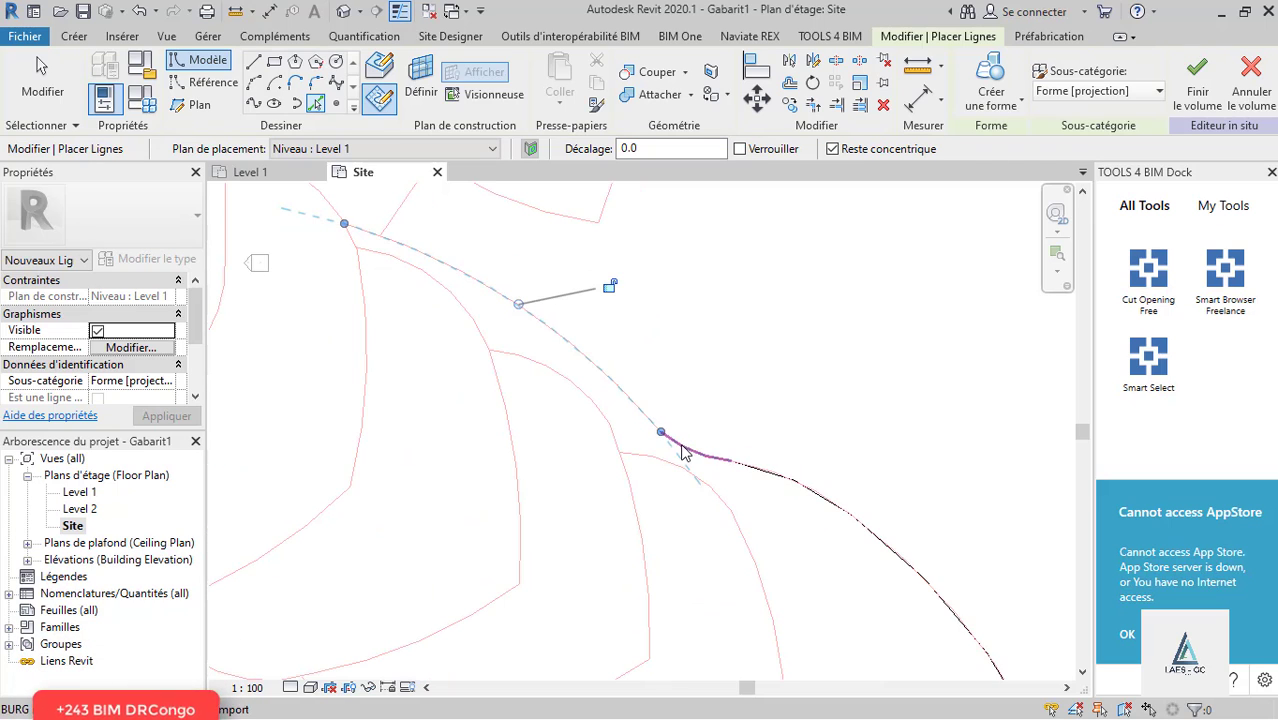
scroll(681, 452, down, 2)
scroll(640, 390, down, 3)
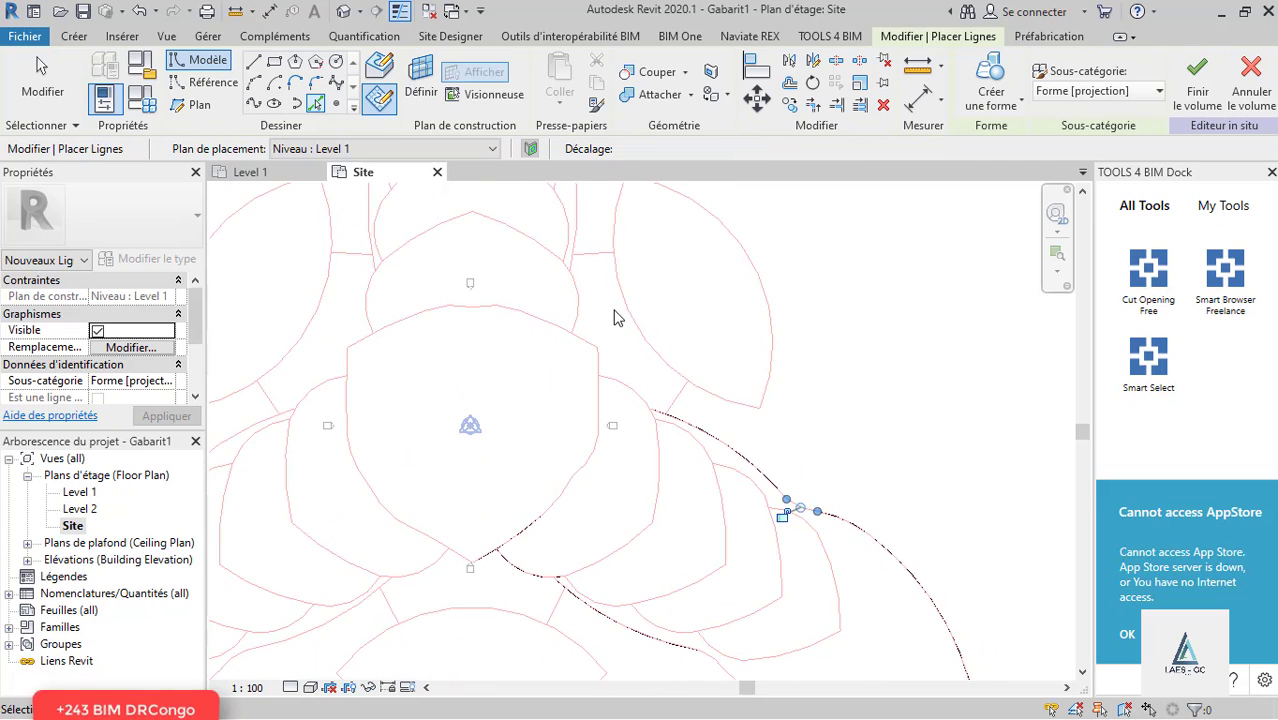
scroll(636, 381, up, 1)
Step: Trace the upper arc of the lower-right wing's innermost petal and the core's right and upper-right edges
click(659, 437)
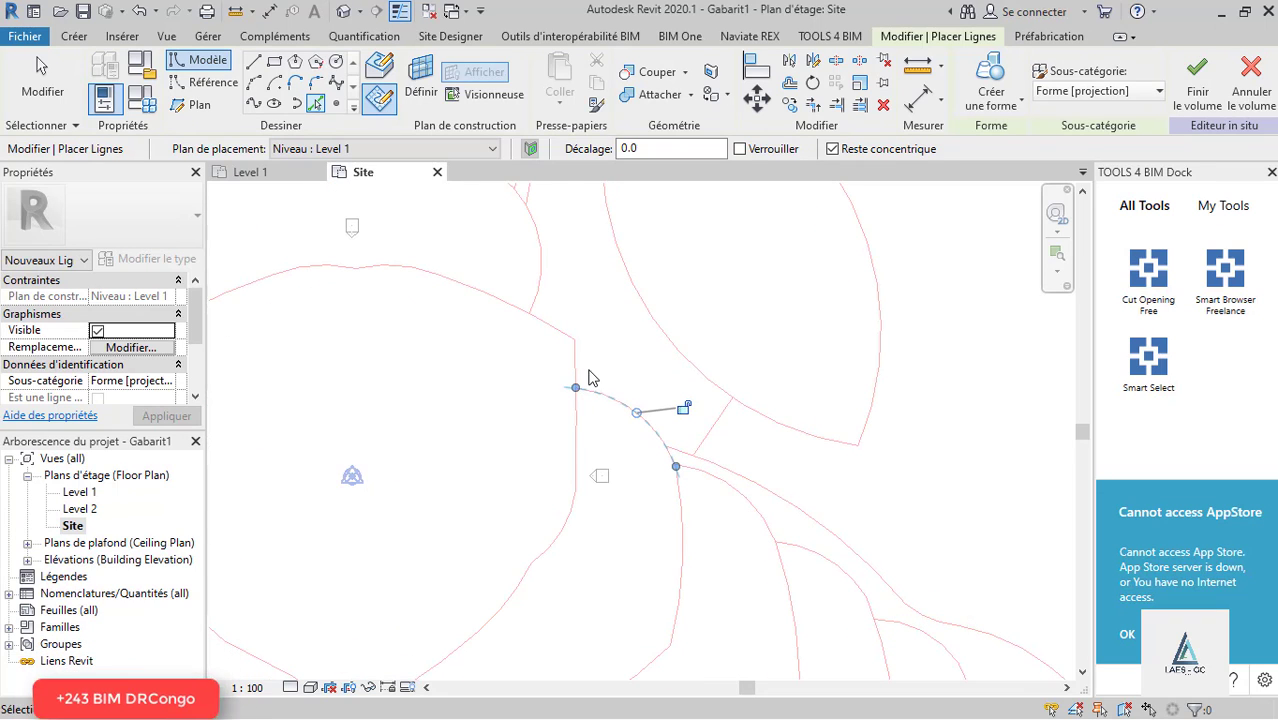
click(577, 381)
scroll(605, 465, down, 2)
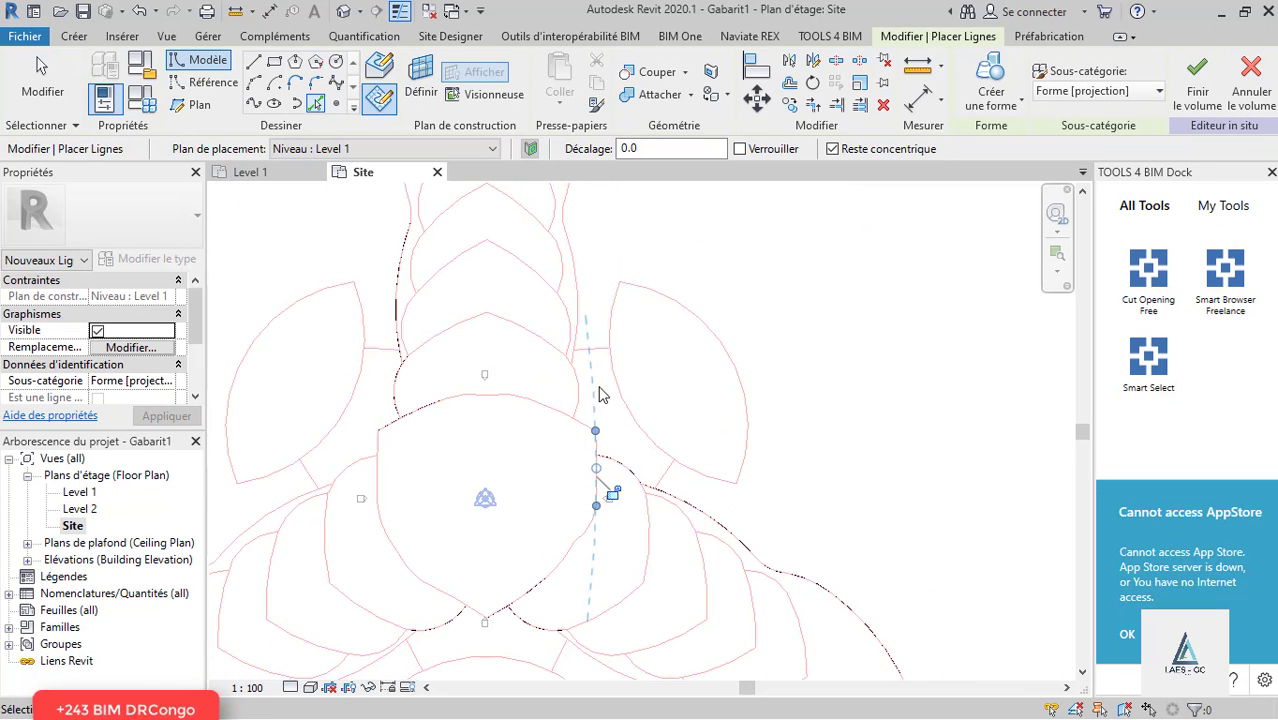
click(582, 429)
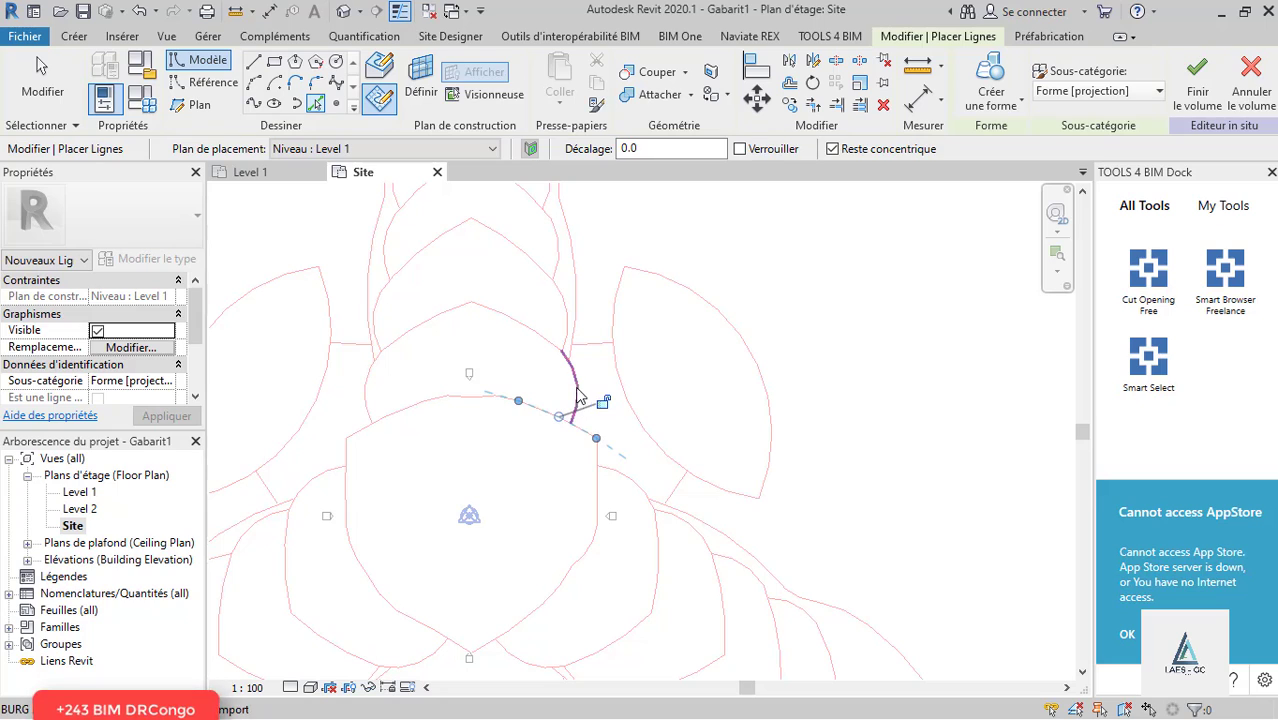
Step: Trace the upper wing's right edge from the core up to the wing's tip by picking the imported arcs
click(576, 388)
scroll(563, 303, up, 1)
click(582, 265)
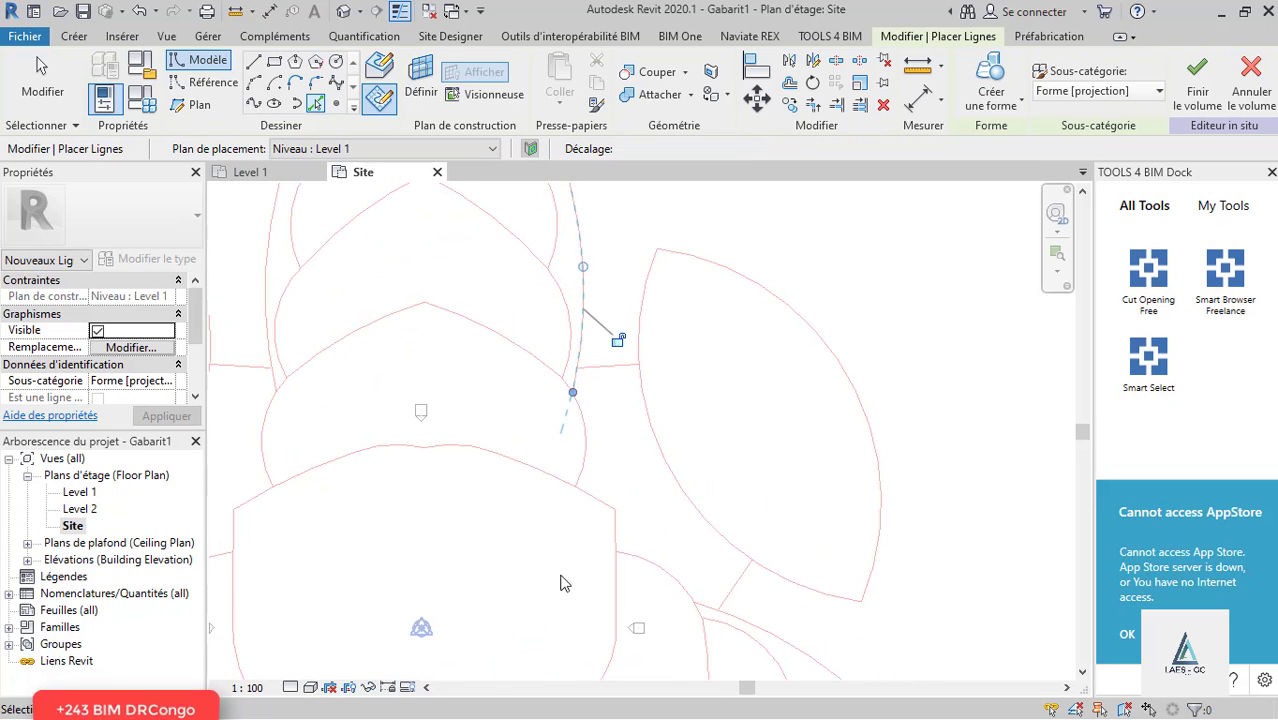
scroll(578, 602, down, 2)
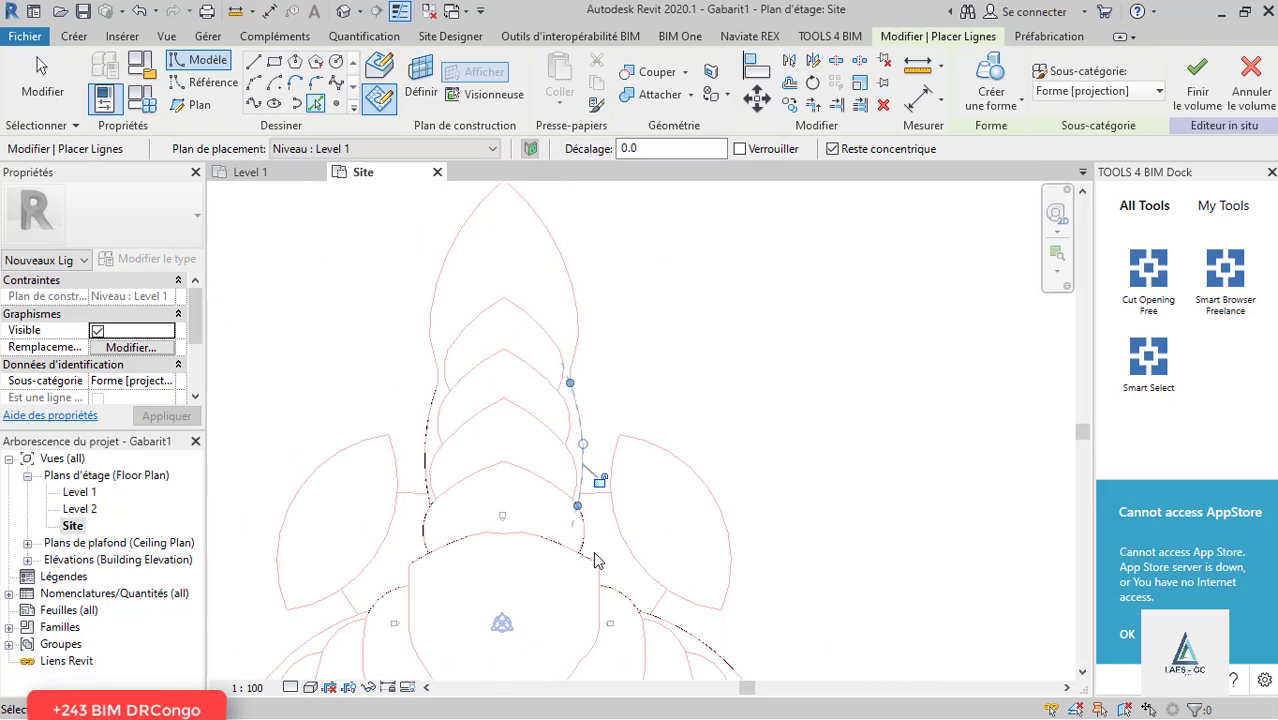
click(576, 369)
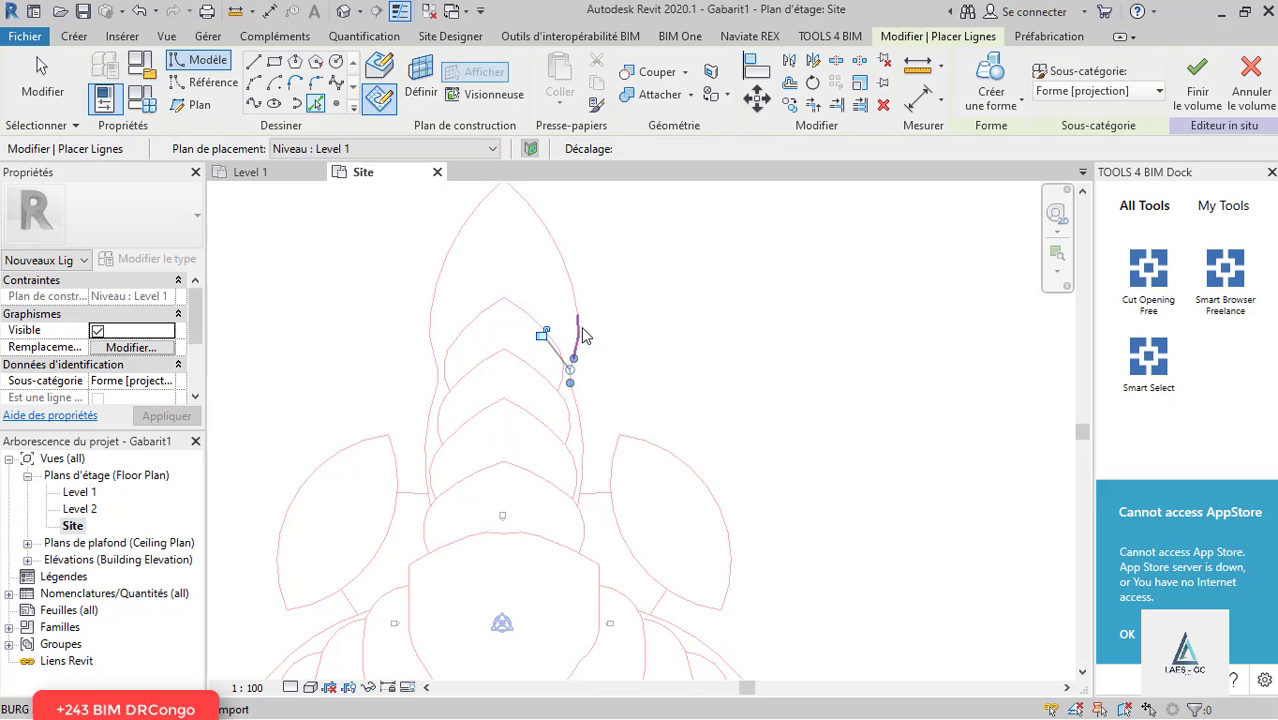
click(578, 332)
scroll(539, 313, down, 4)
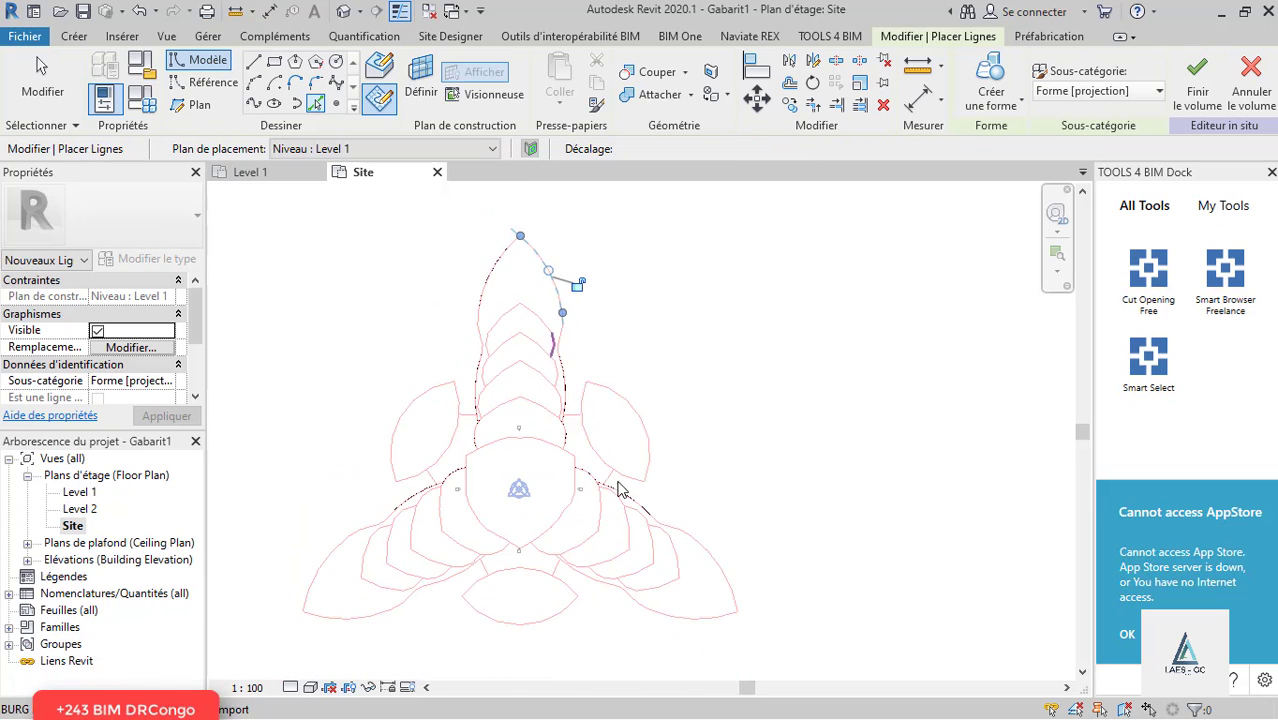
Step: Trace both arcs of the right side leaf and the two short lines connecting it to the wings
scroll(617, 483, up, 2)
click(587, 418)
click(649, 395)
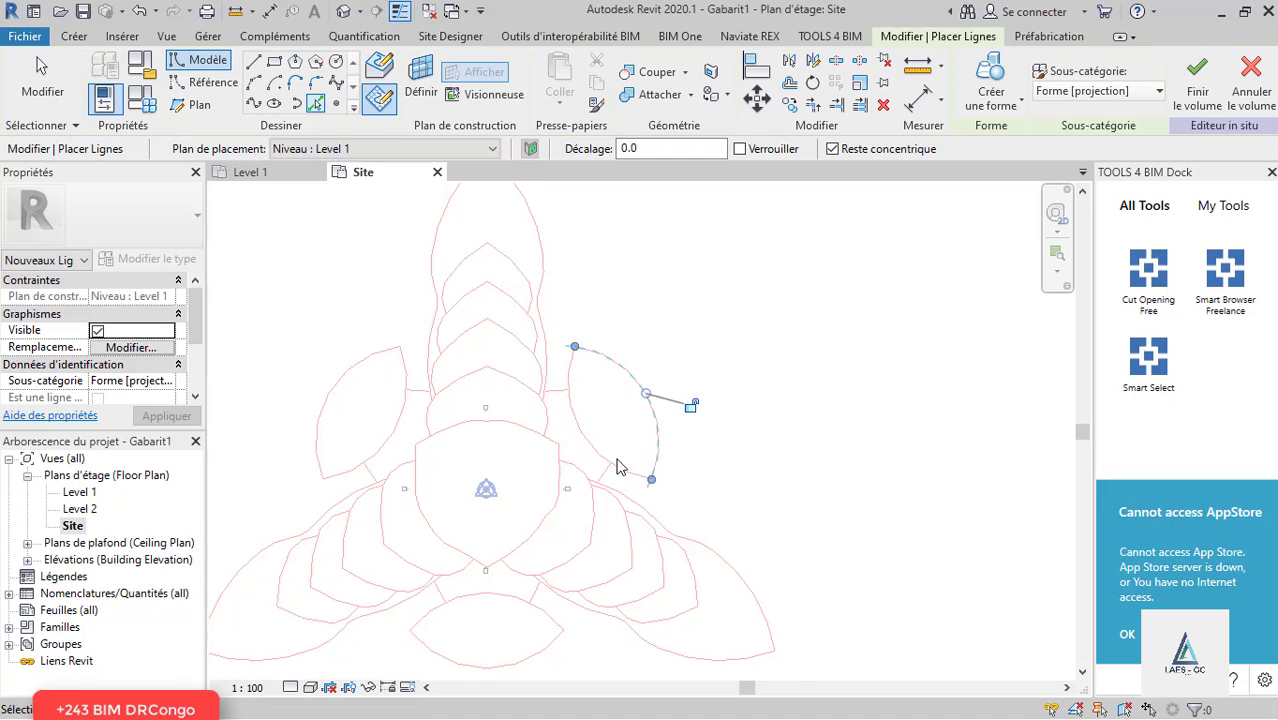
scroll(617, 458, up, 3)
click(508, 297)
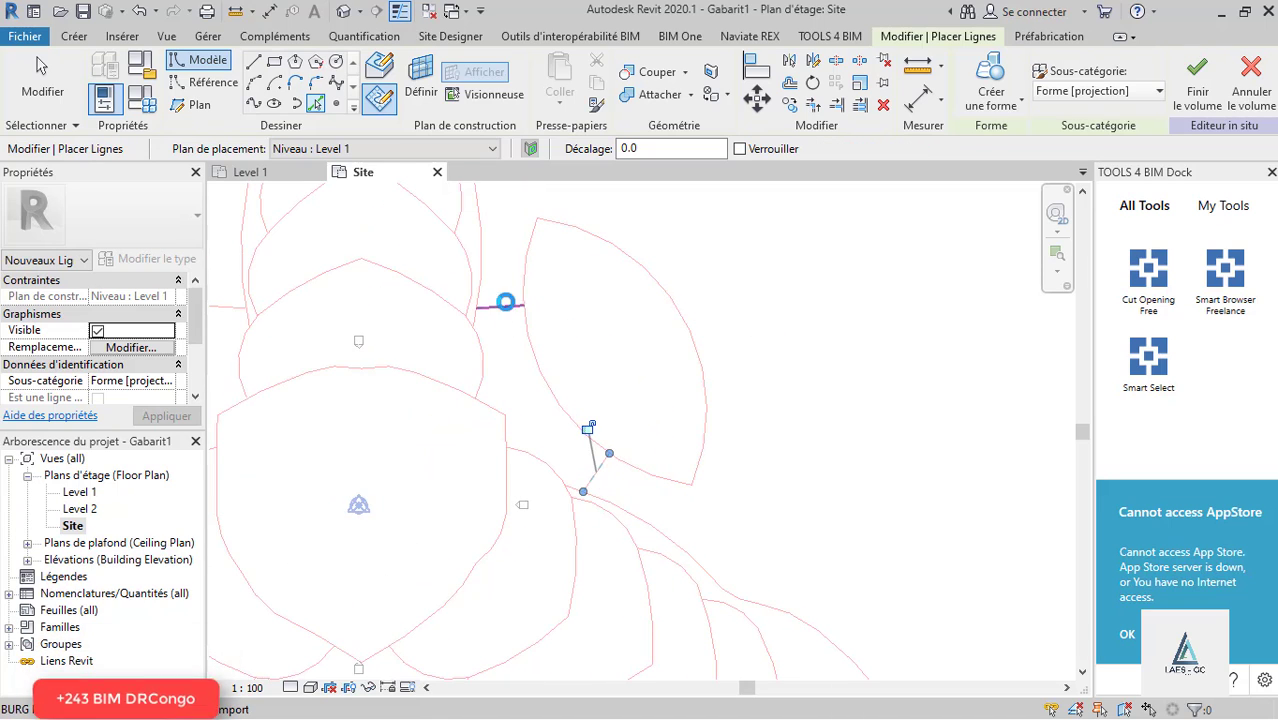
Step: Trace both arcs of the left side leaf and the short lines connecting it to the wings
scroll(727, 322, down, 3)
scroll(510, 320, up, 3)
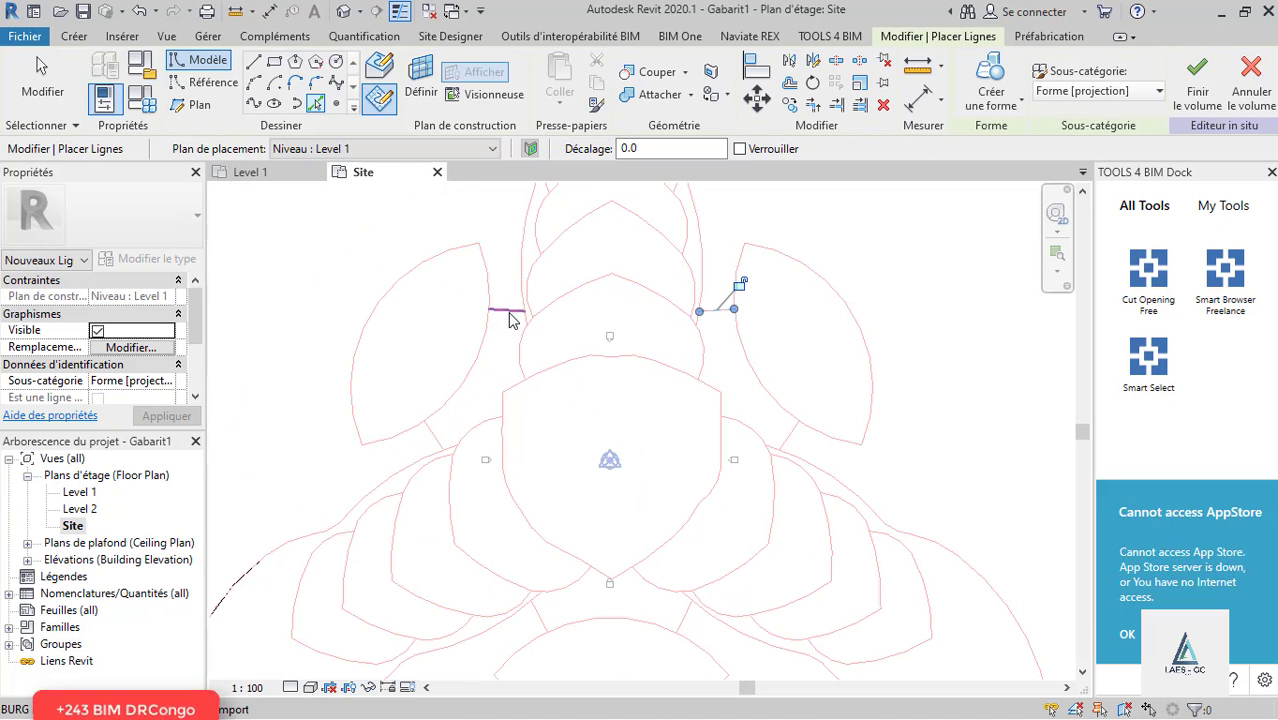
click(477, 356)
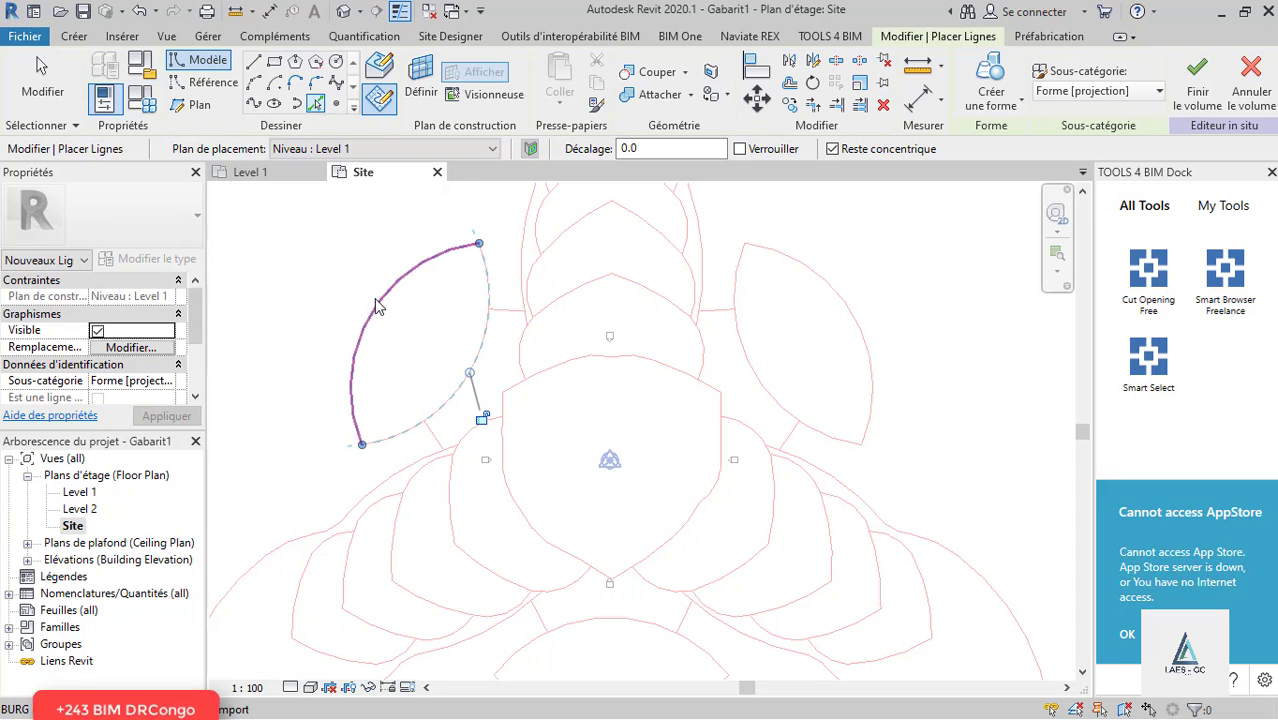
click(375, 301)
click(433, 431)
scroll(463, 270, down, 3)
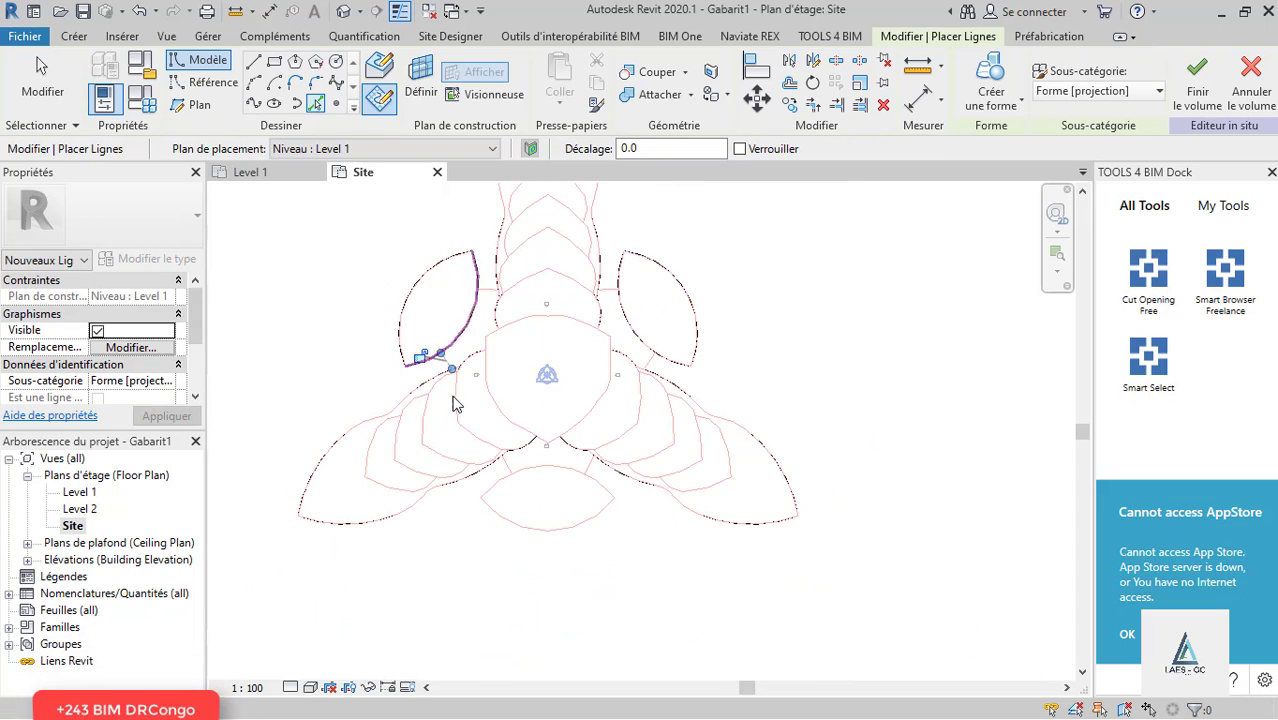
Step: Trace the two short connecting lines and both arcs of the leaf below the core
scroll(516, 446, up, 3)
click(526, 443)
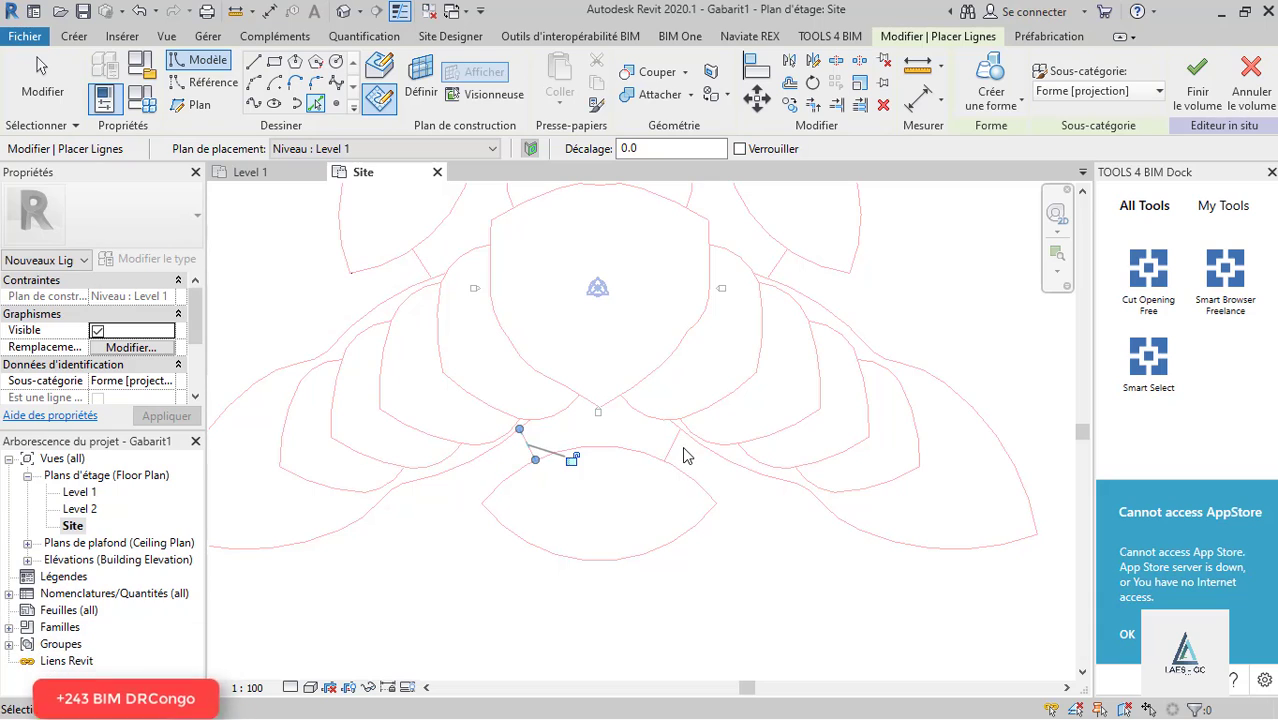
click(675, 448)
click(640, 453)
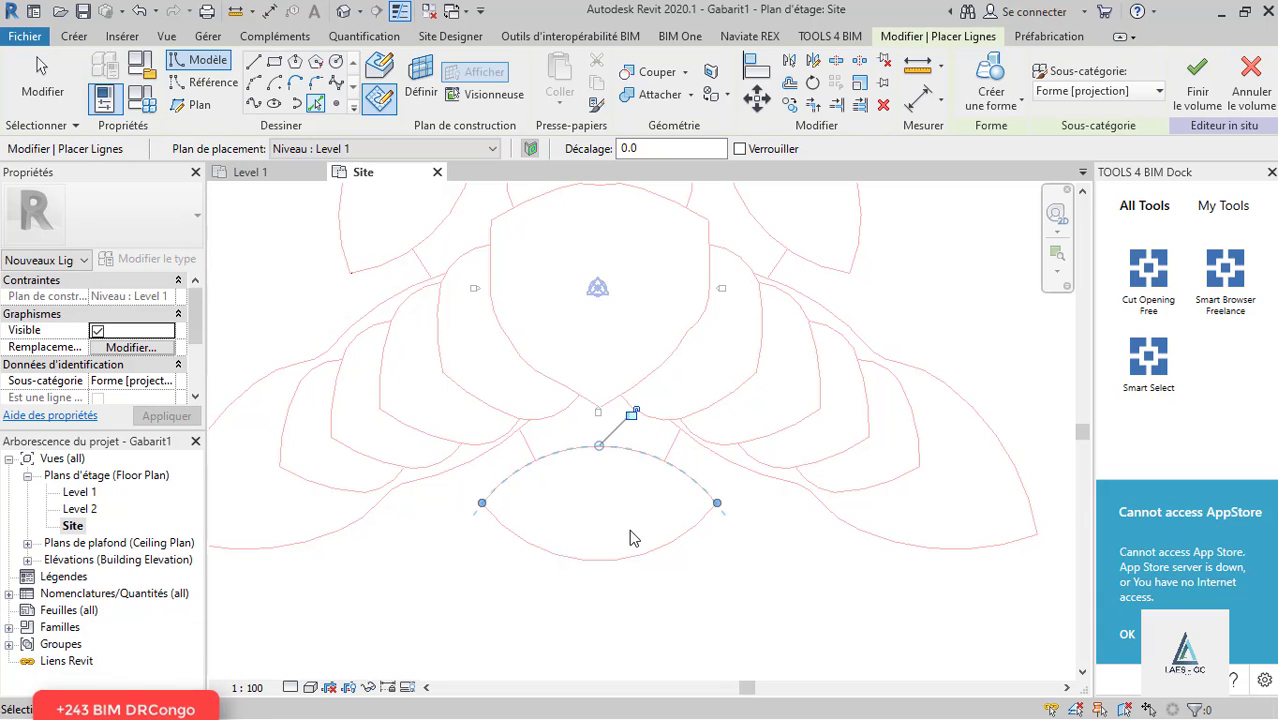
click(638, 560)
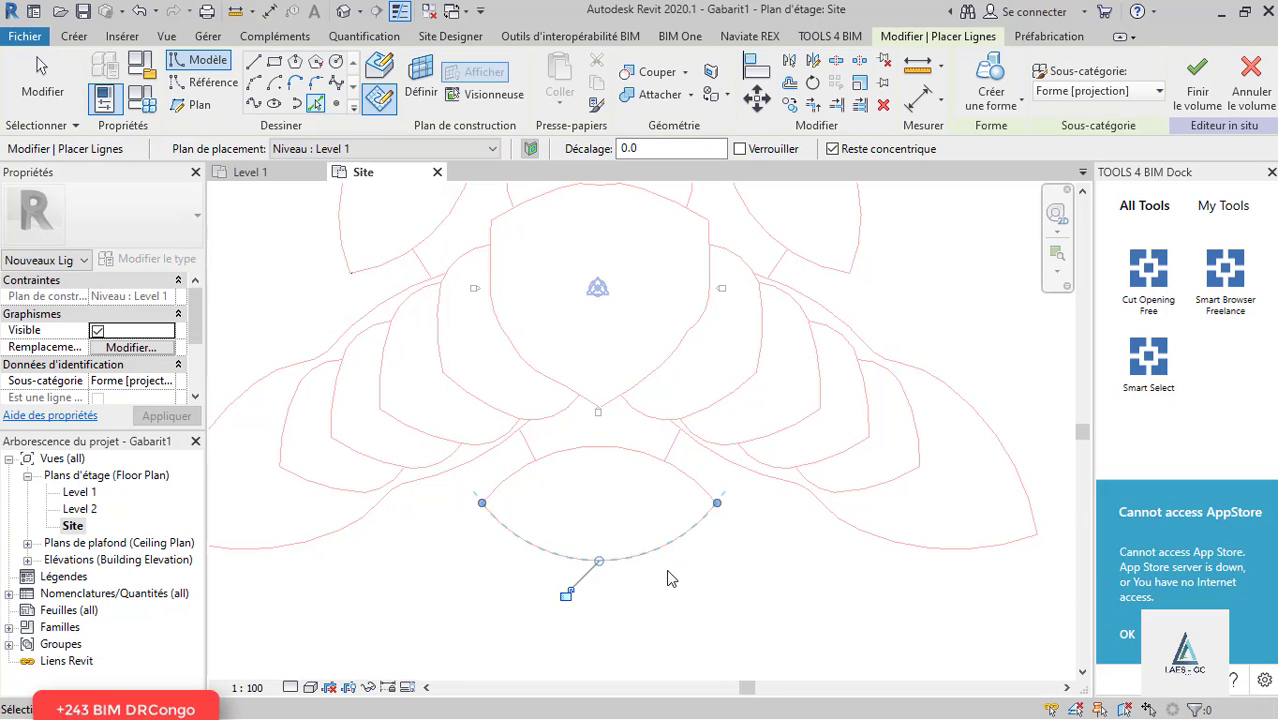
Step: Undo the duplicate pick on the upper arc of the leaf below the core and end line picking
drag(600, 556, 626, 494)
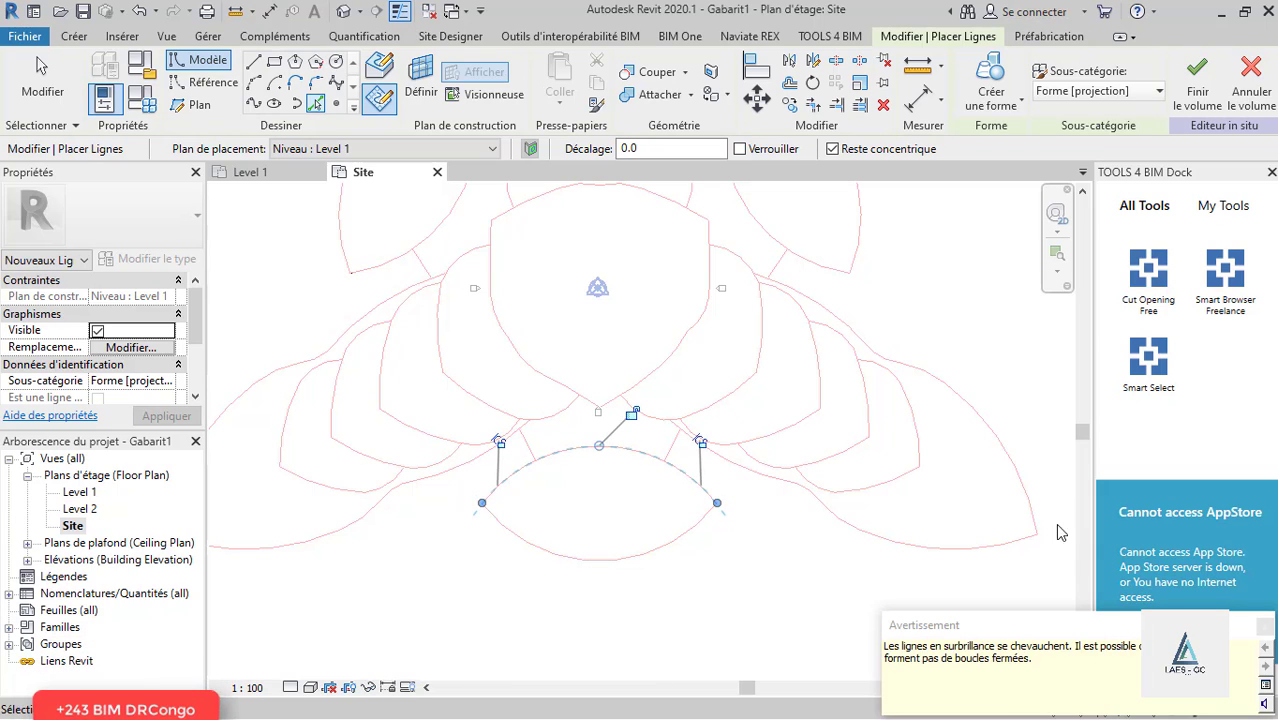
click(141, 13)
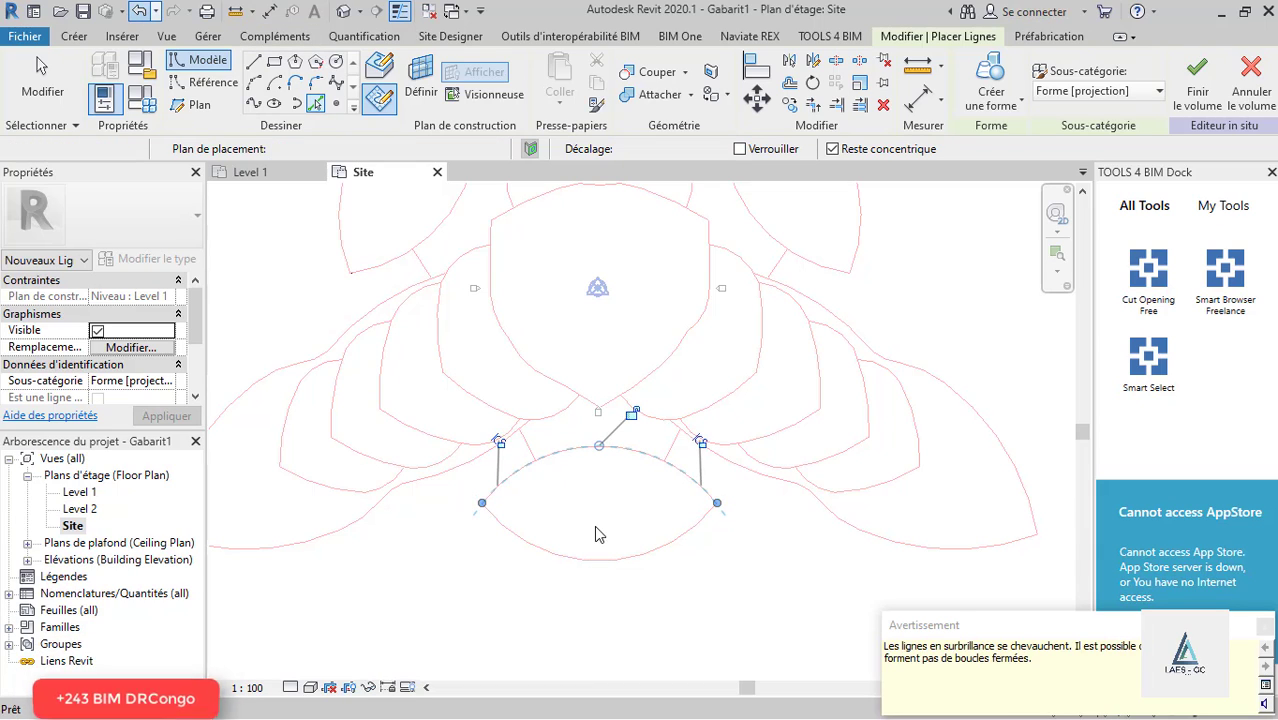
click(686, 455)
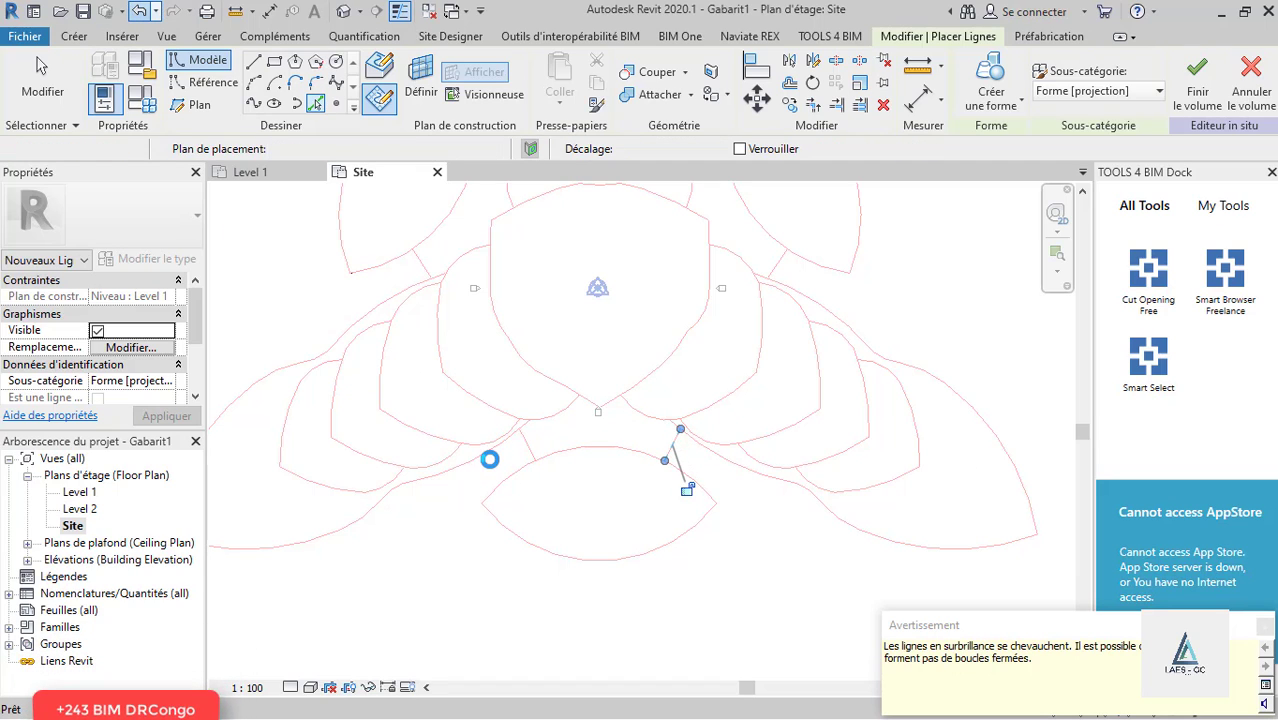
key(Escape)
key(Escape)
Step: Start Trim/Extend to Corner and join the traced arcs along the upper wing's right edge, from its tip past the notch
scroll(586, 535, down, 4)
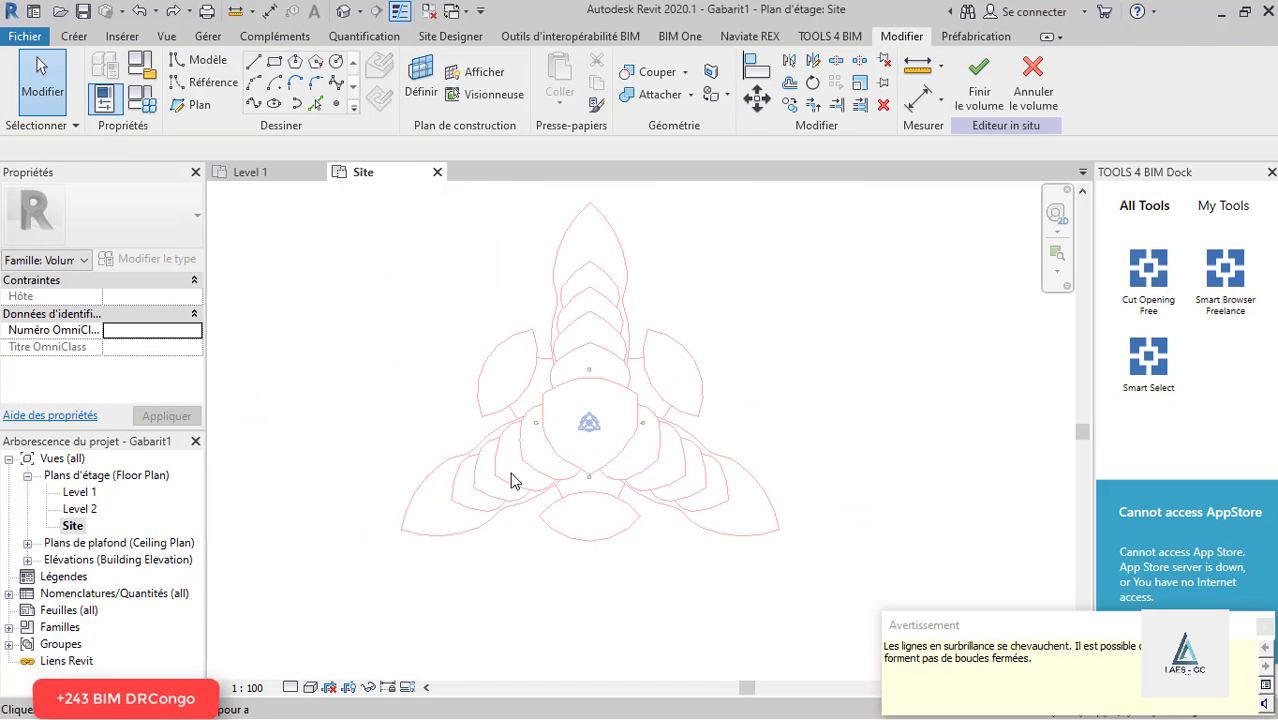
scroll(571, 357, up, 2)
scroll(571, 465, down, 2)
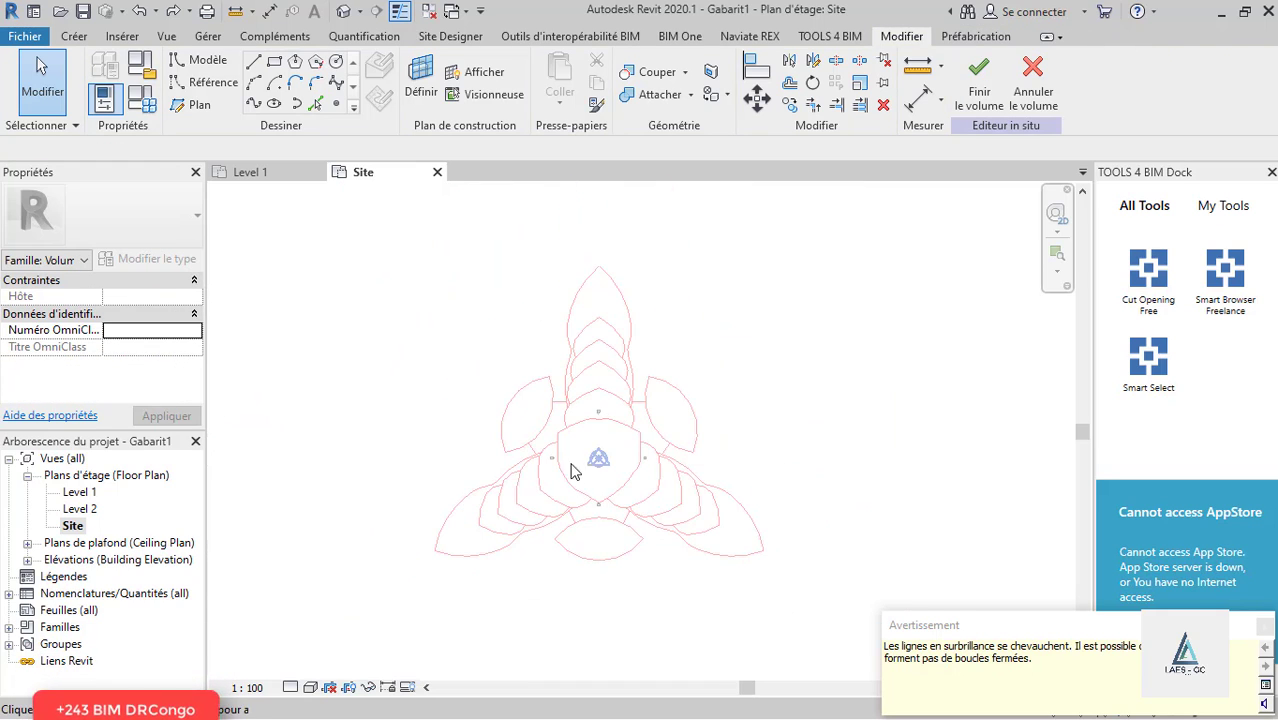
scroll(608, 277, up, 2)
key(Tab)
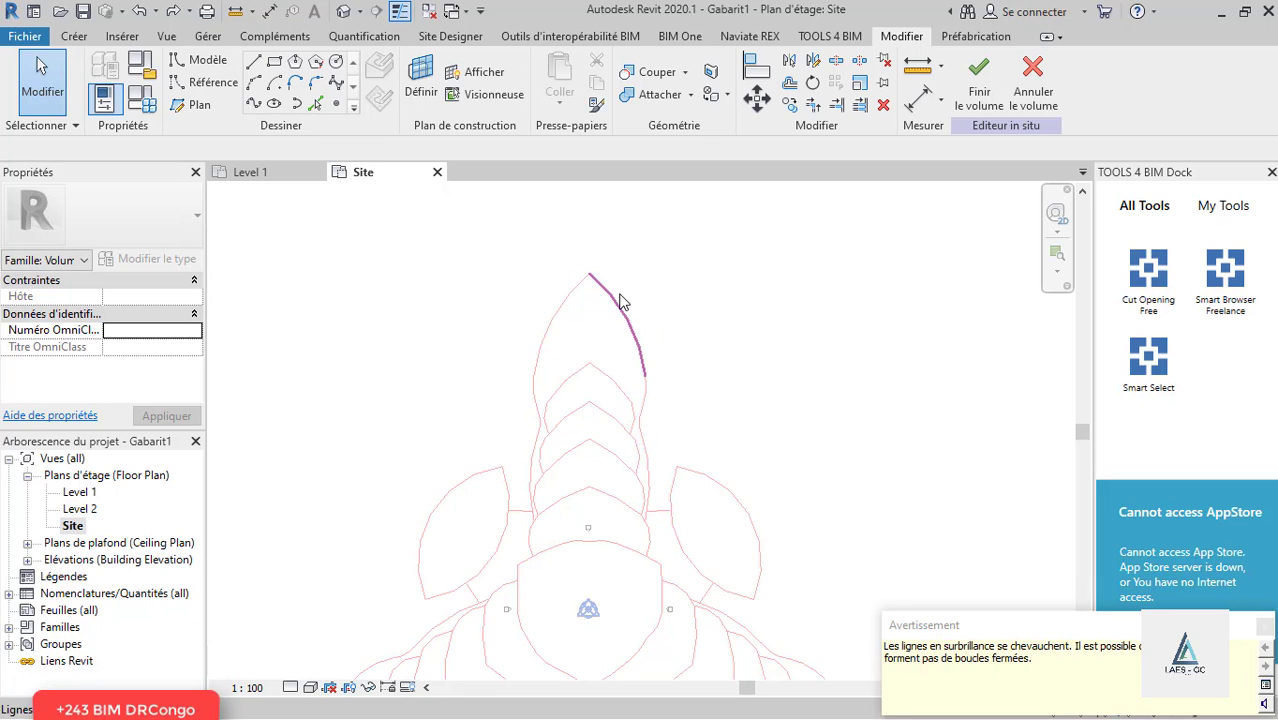
key(t)
key(r)
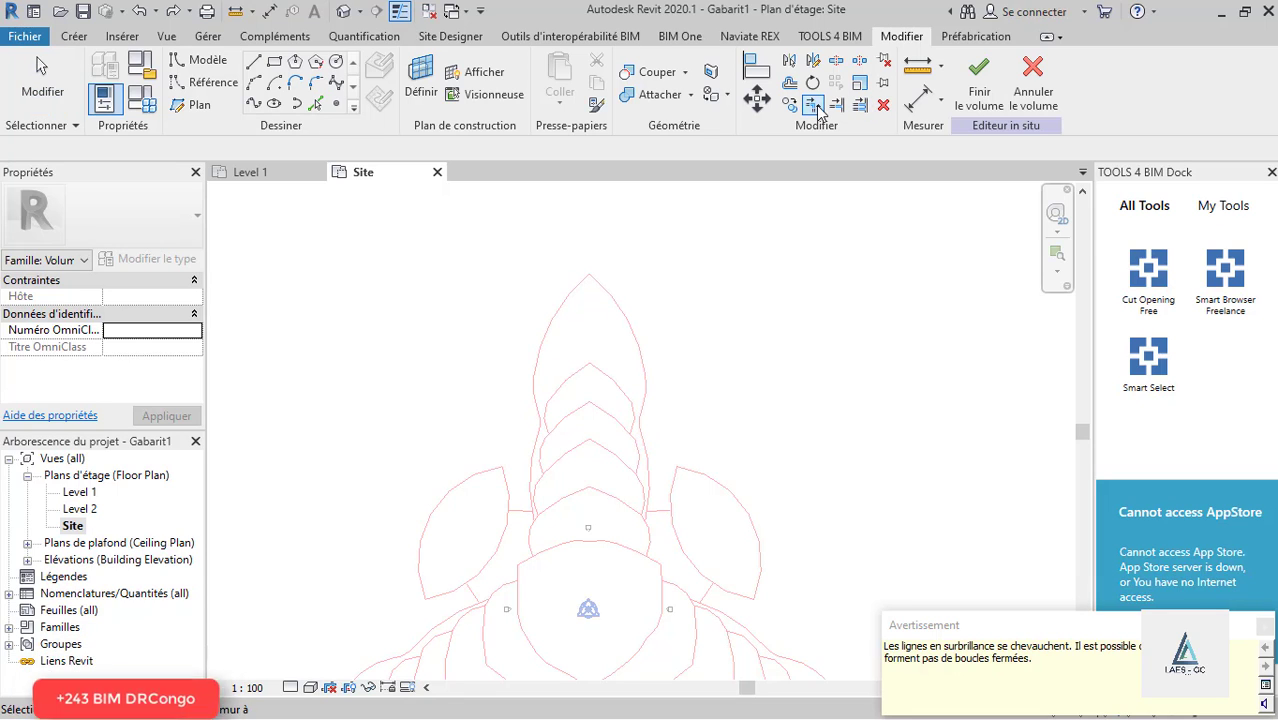
scroll(662, 306, up, 1)
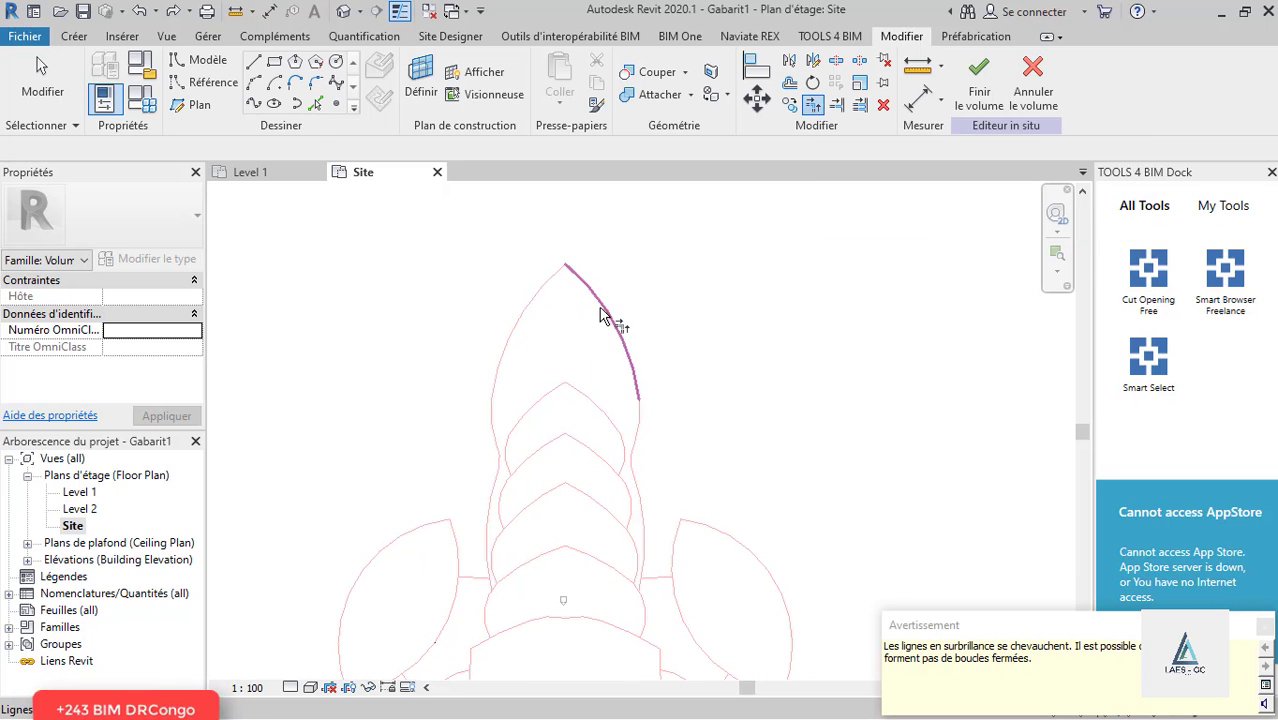
scroll(603, 260, down, 1)
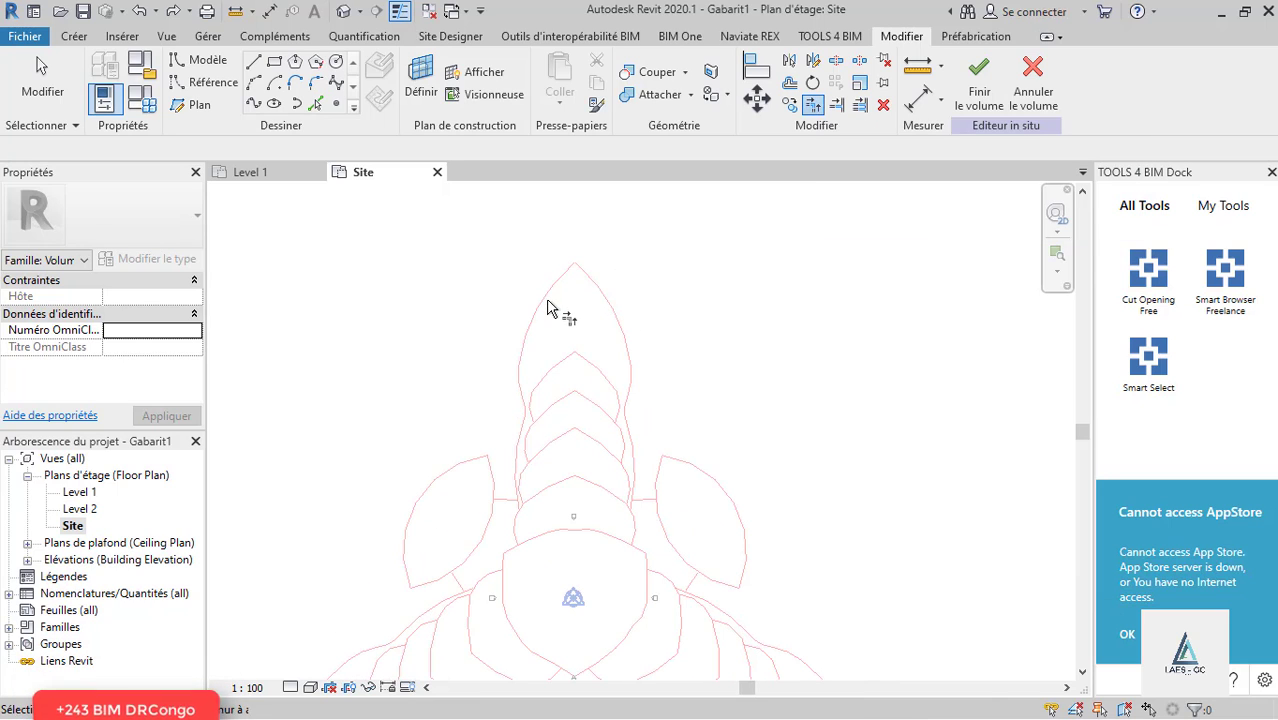
scroll(648, 384, up, 1)
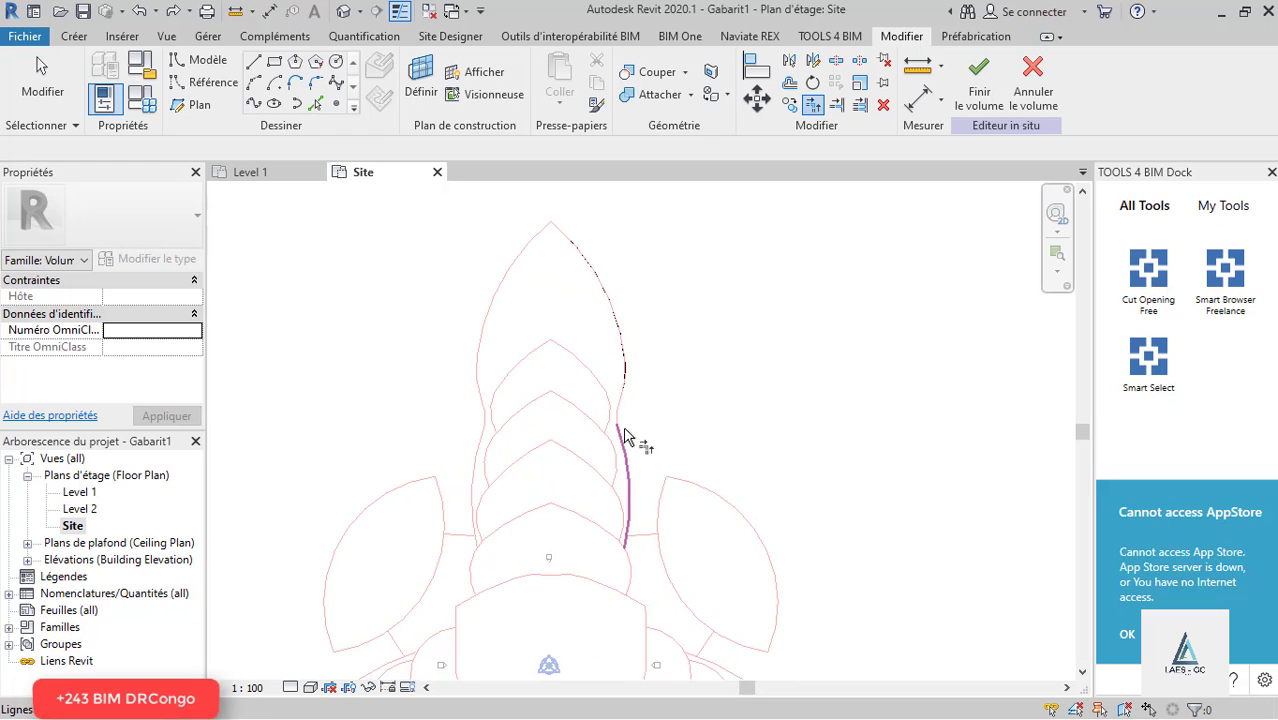
scroll(622, 407, up, 2)
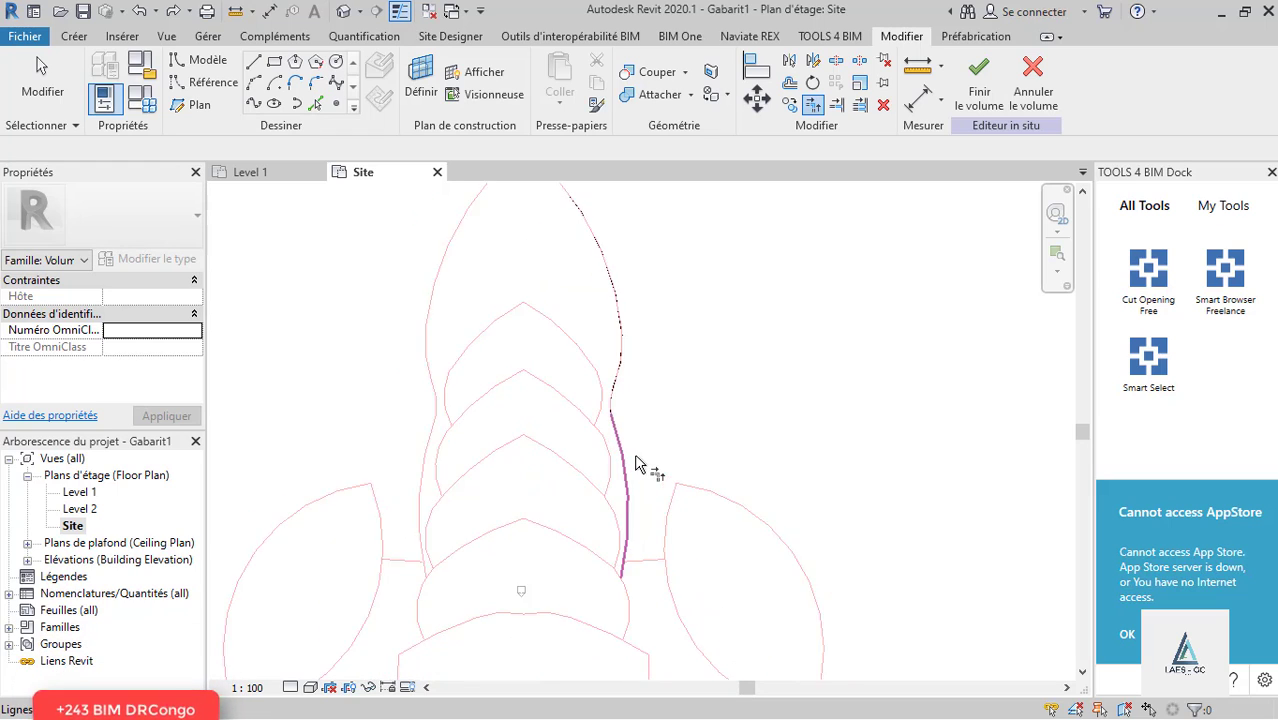
scroll(571, 342, down, 2)
scroll(605, 478, up, 2)
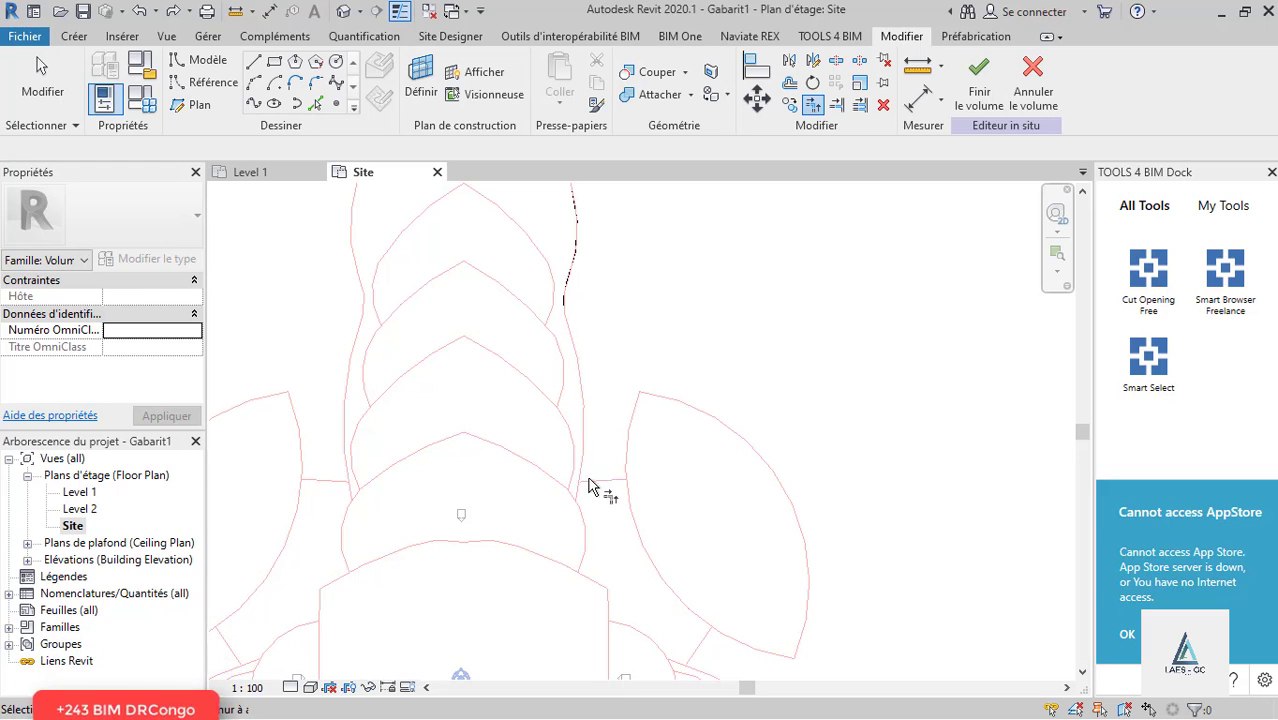
scroll(592, 470, down, 2)
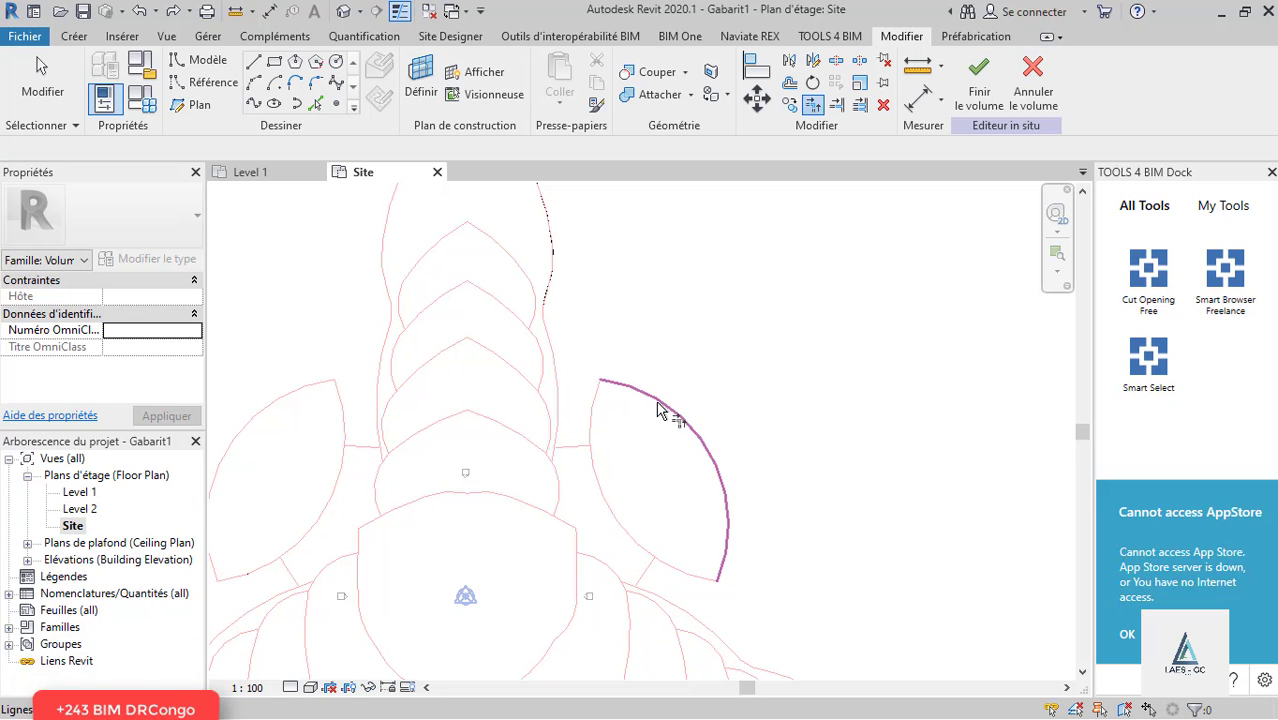
Step: Join the right side leaf's outer arc to the short line connecting the leaf to the lower-right wing
scroll(710, 420, down, 2)
scroll(672, 490, up, 3)
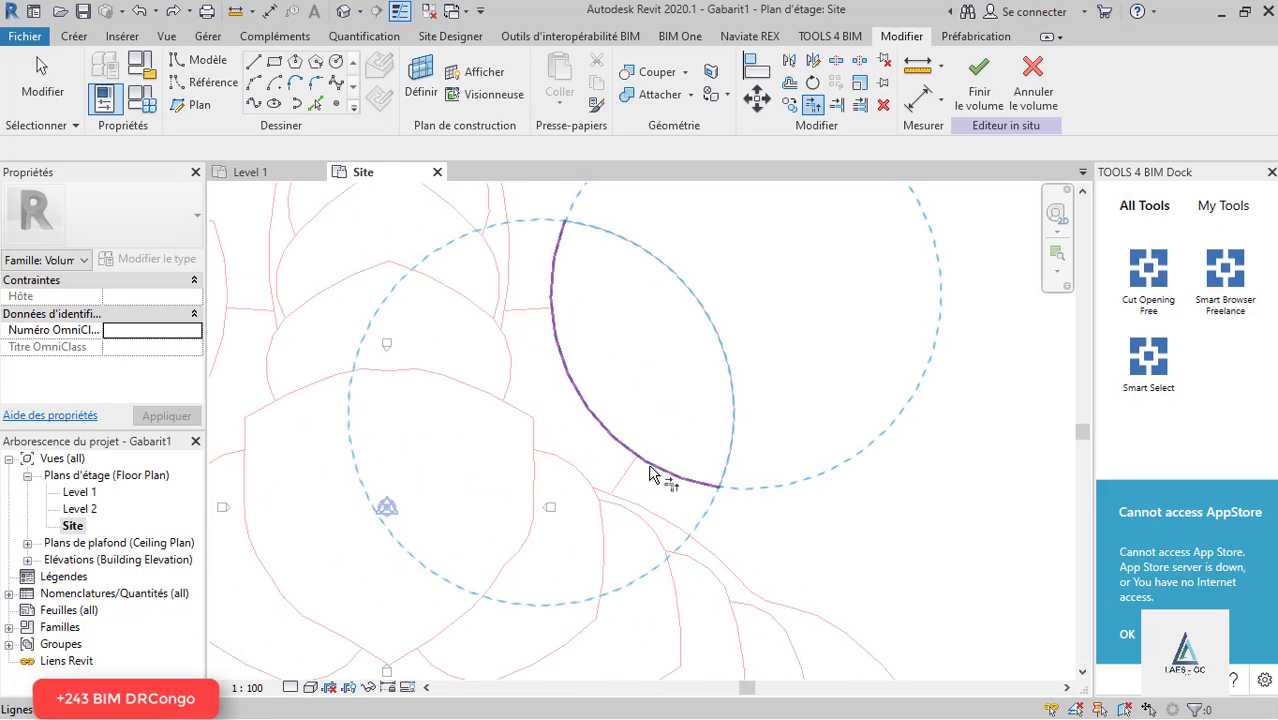
click(630, 470)
scroll(648, 498, down, 2)
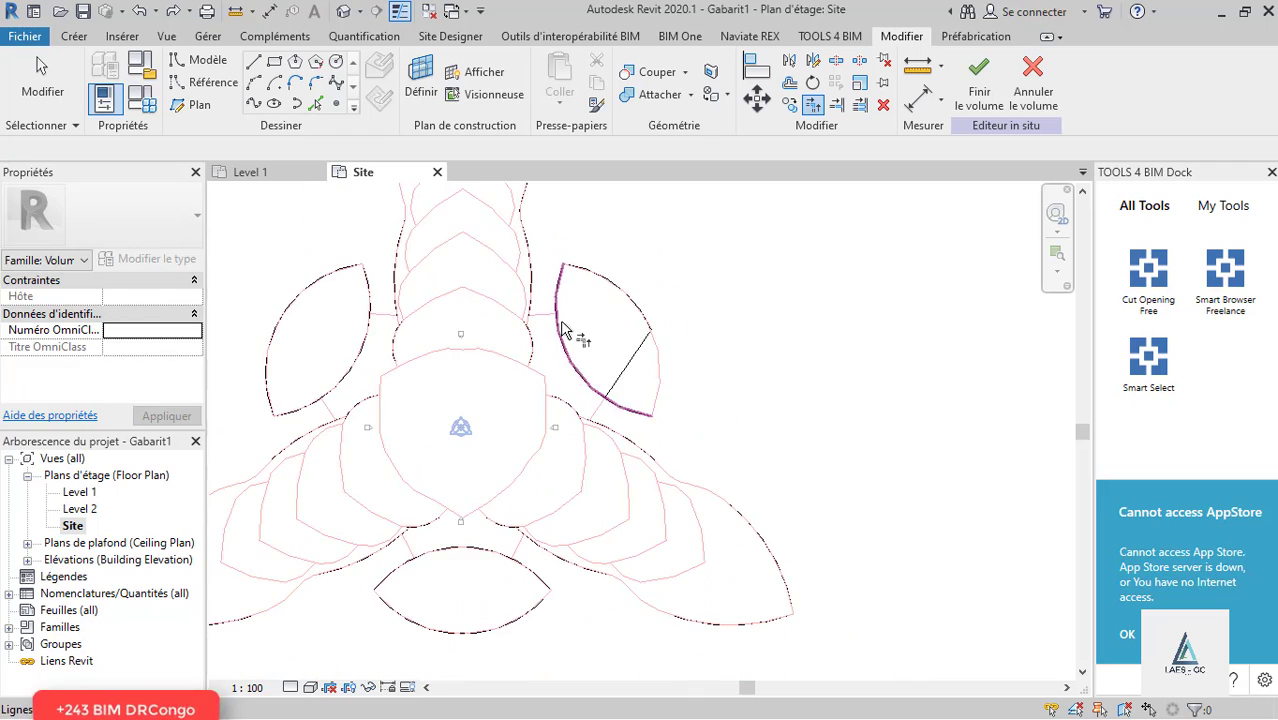
Step: Join the traced arcs along the upper edge of the lower-right wing into a corner at its notch
scroll(593, 390, up, 3)
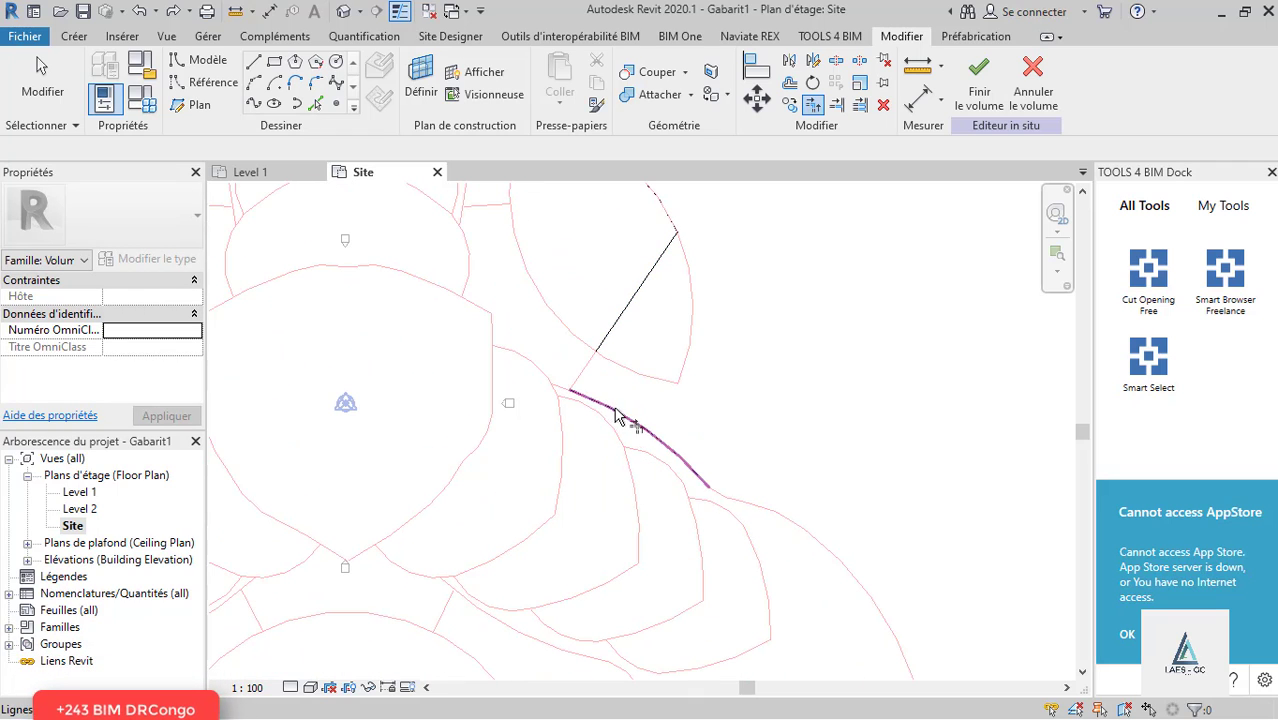
scroll(542, 366, down, 2)
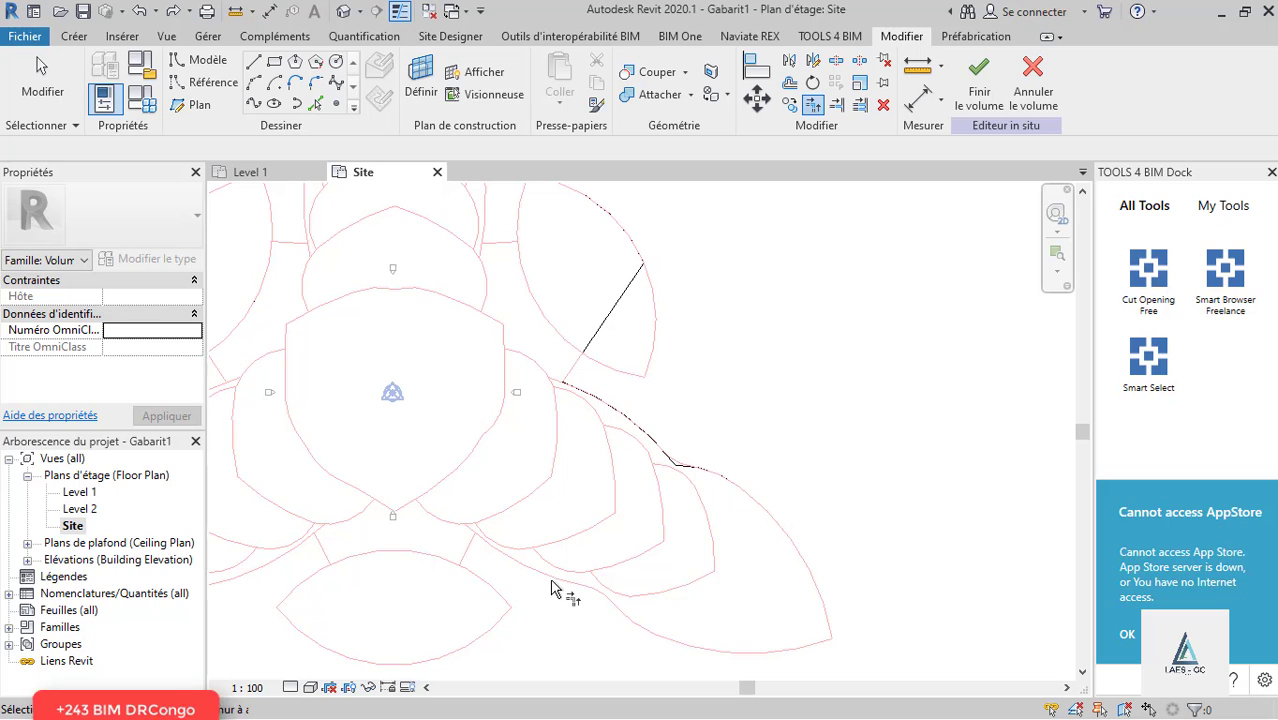
scroll(606, 606, down, 3)
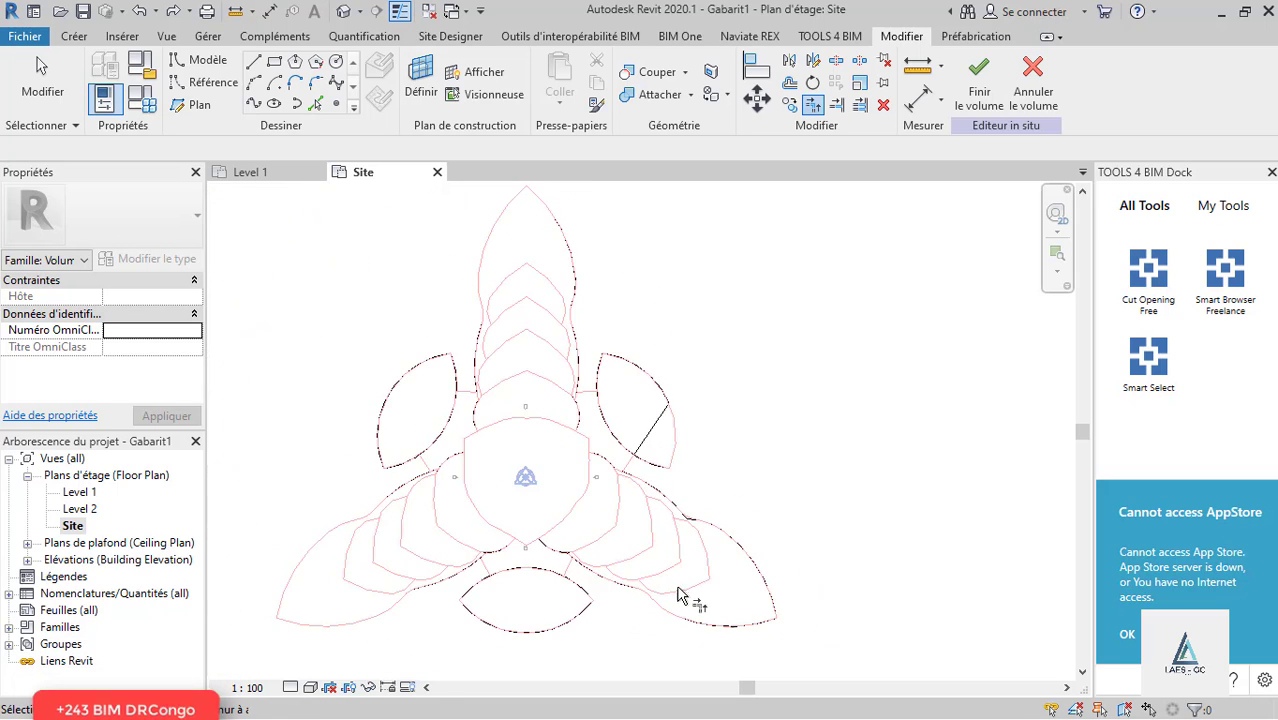
Step: Join the lower-right wing's lower edge with the short line leading to the leaf below the core
scroll(597, 587, up, 2)
scroll(584, 578, up, 3)
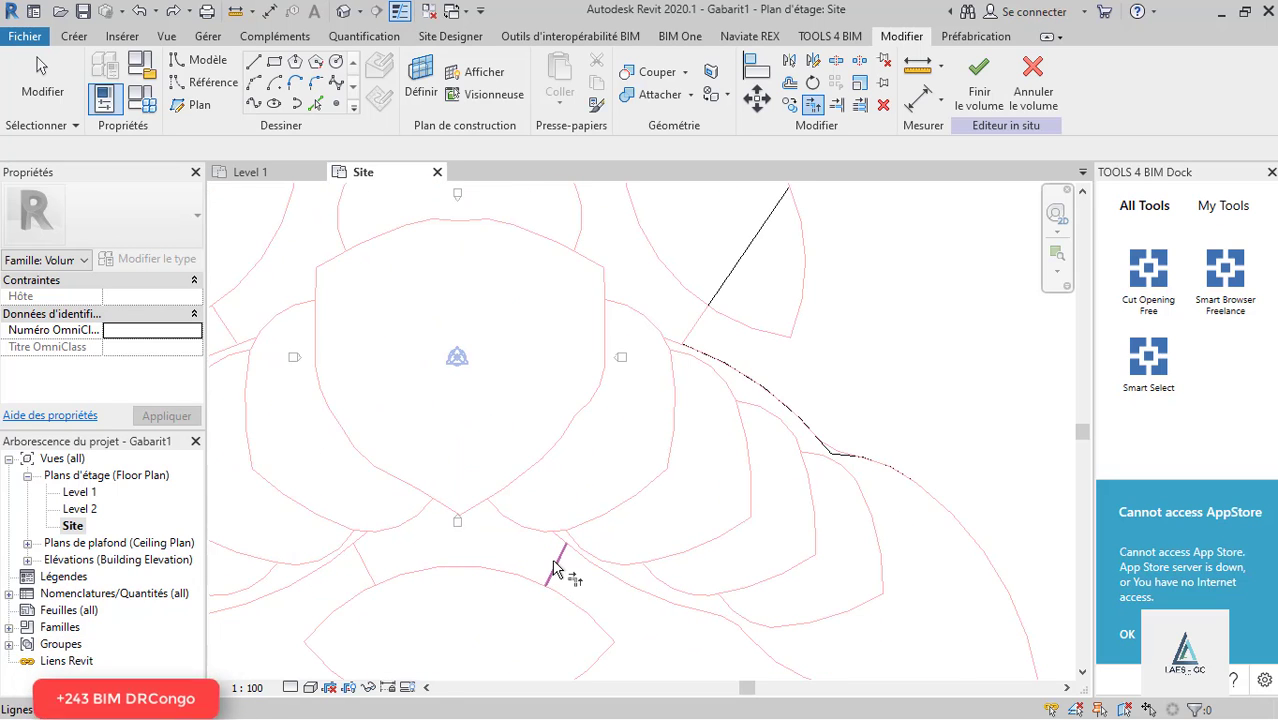
scroll(590, 540, down, 3)
scroll(585, 531, up, 2)
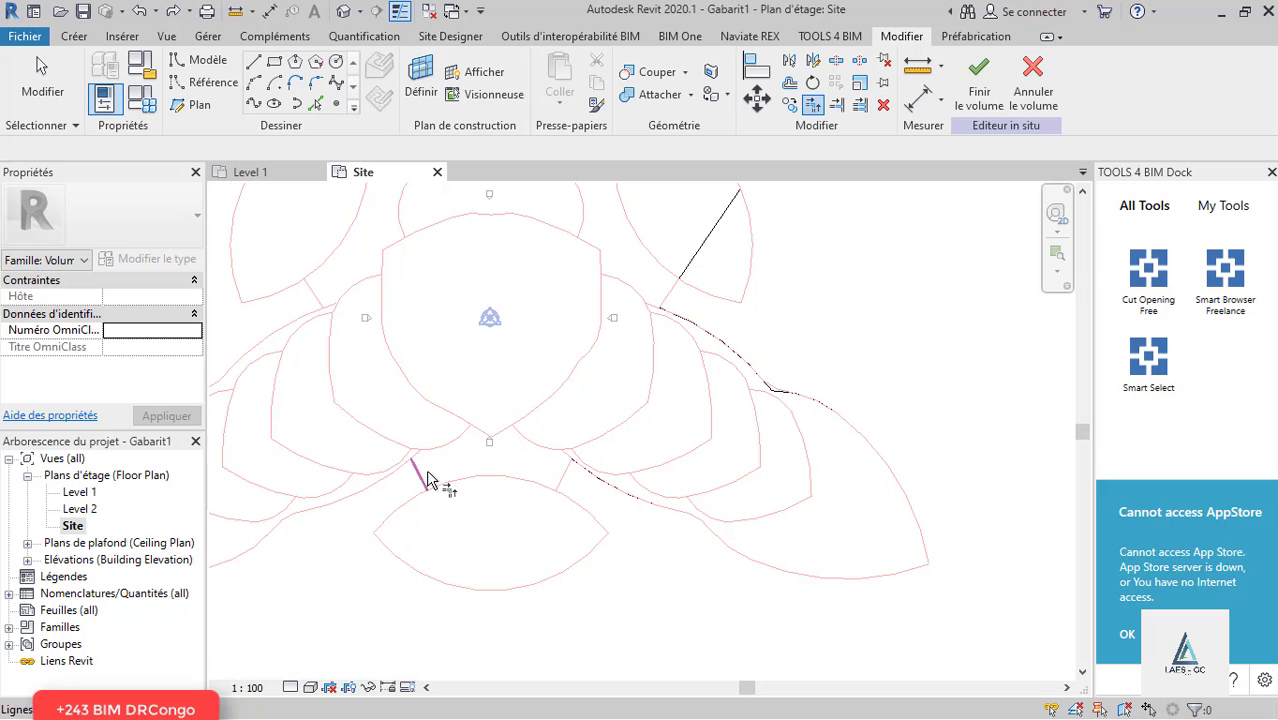
Step: Join the short line on the left of the bottom leaf with the lower-left wing's lower edge
scroll(565, 540, down, 3)
scroll(535, 538, up, 4)
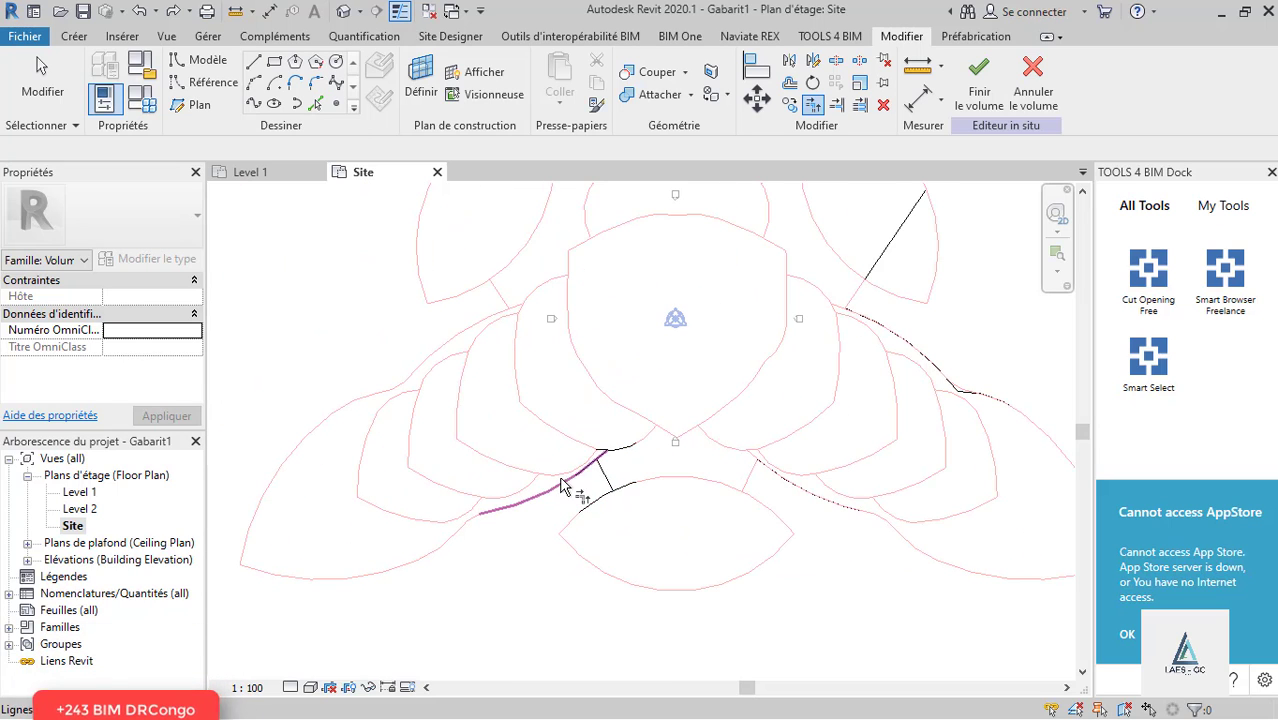
scroll(660, 515, up, 2)
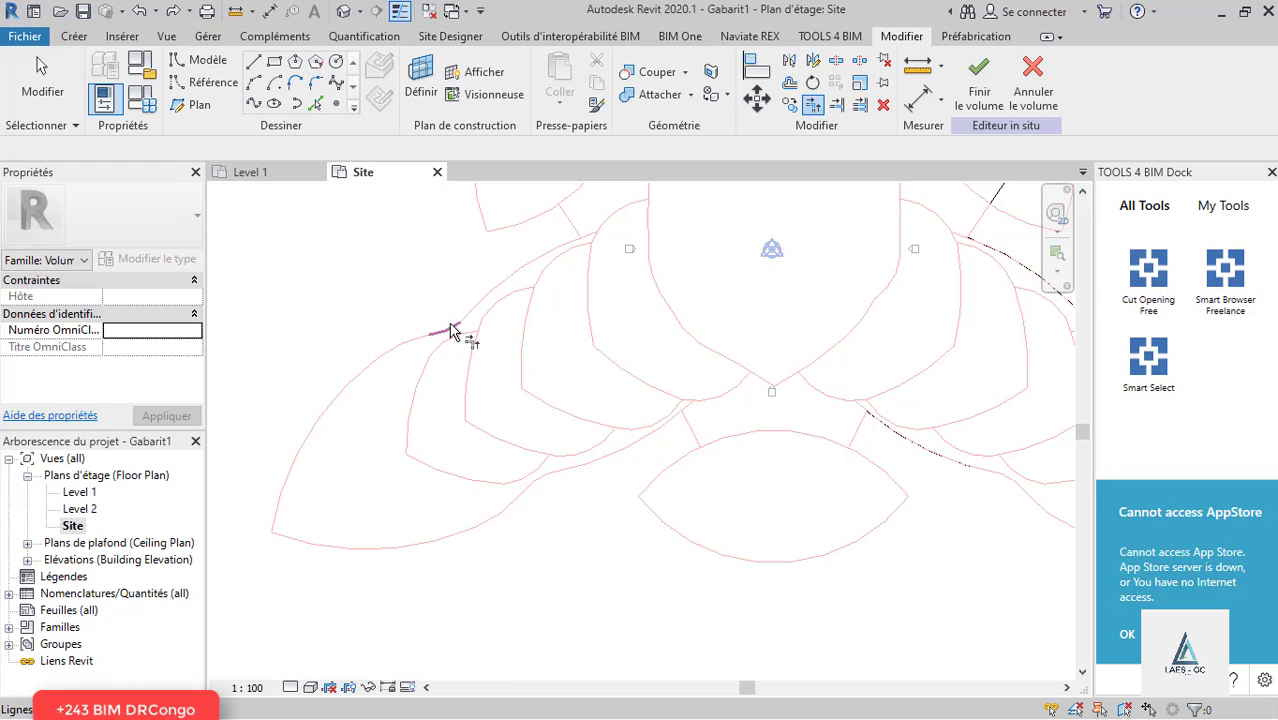
Step: Join the traced arcs along the lower-left wing's upper edge, up to the left leaf's short connecting line
scroll(452, 465, down, 3)
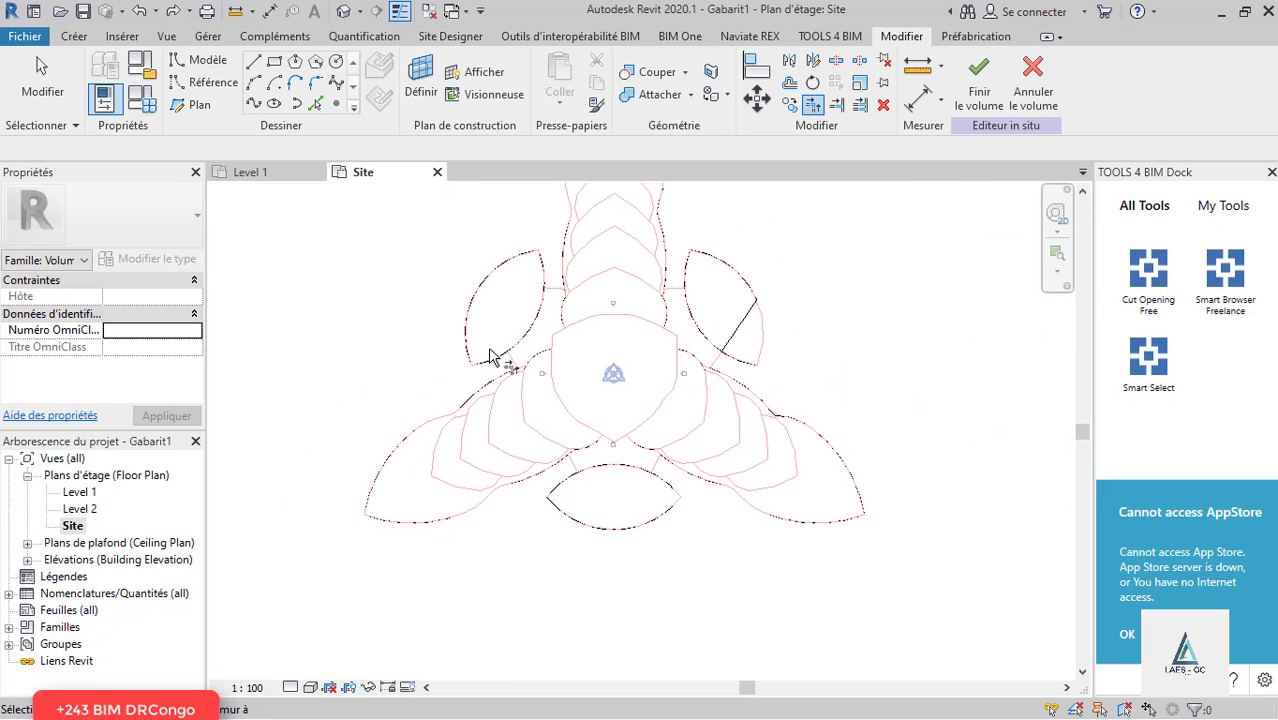
scroll(436, 471, up, 2)
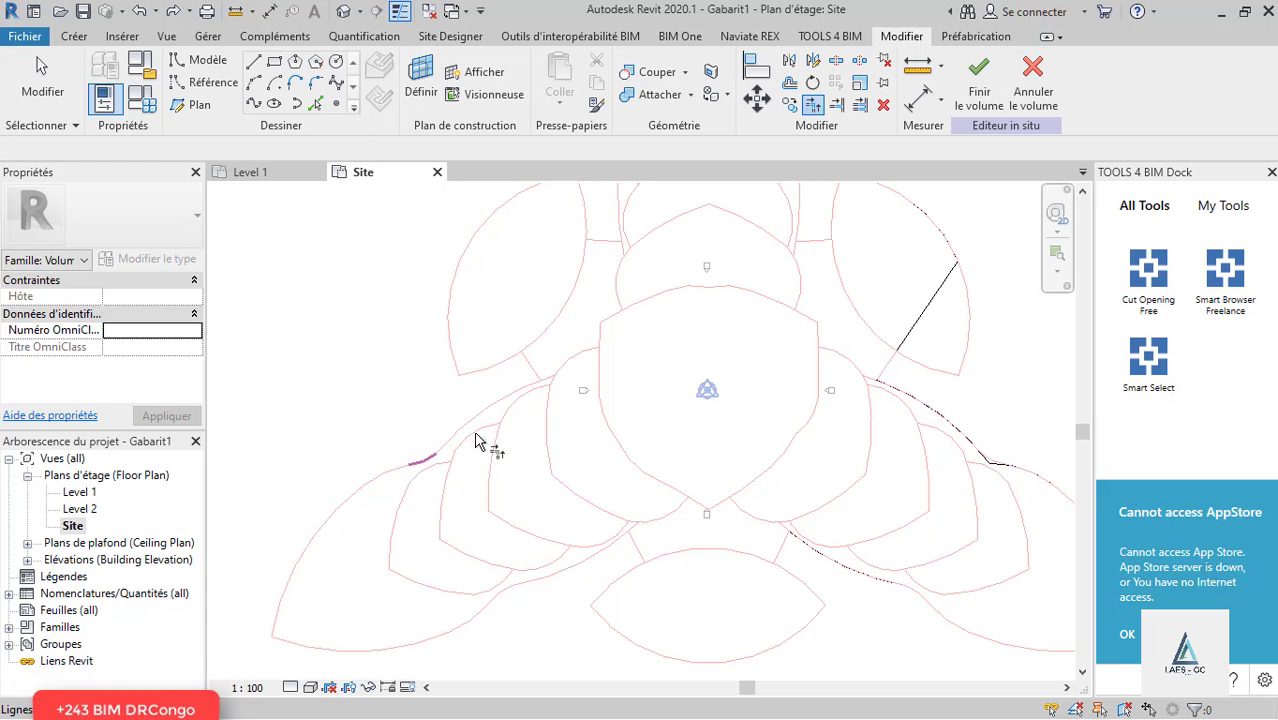
scroll(535, 310, up, 2)
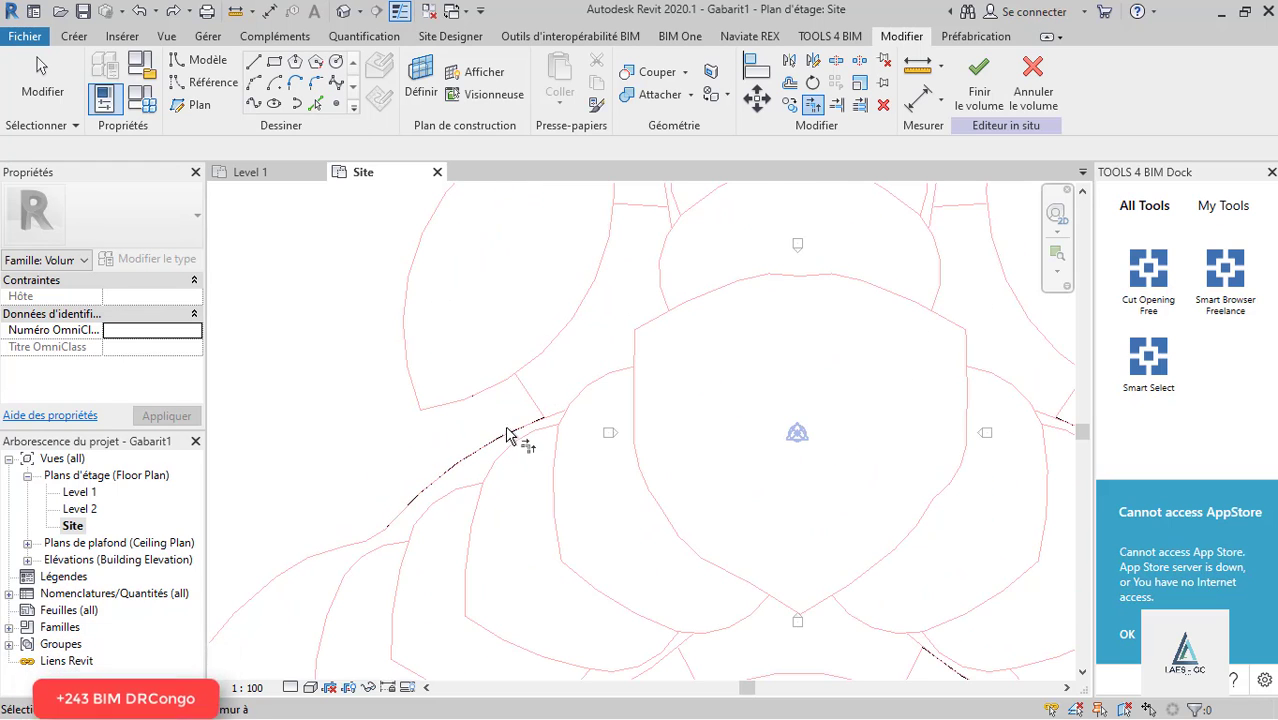
scroll(513, 495, down, 2)
scroll(517, 443, up, 1)
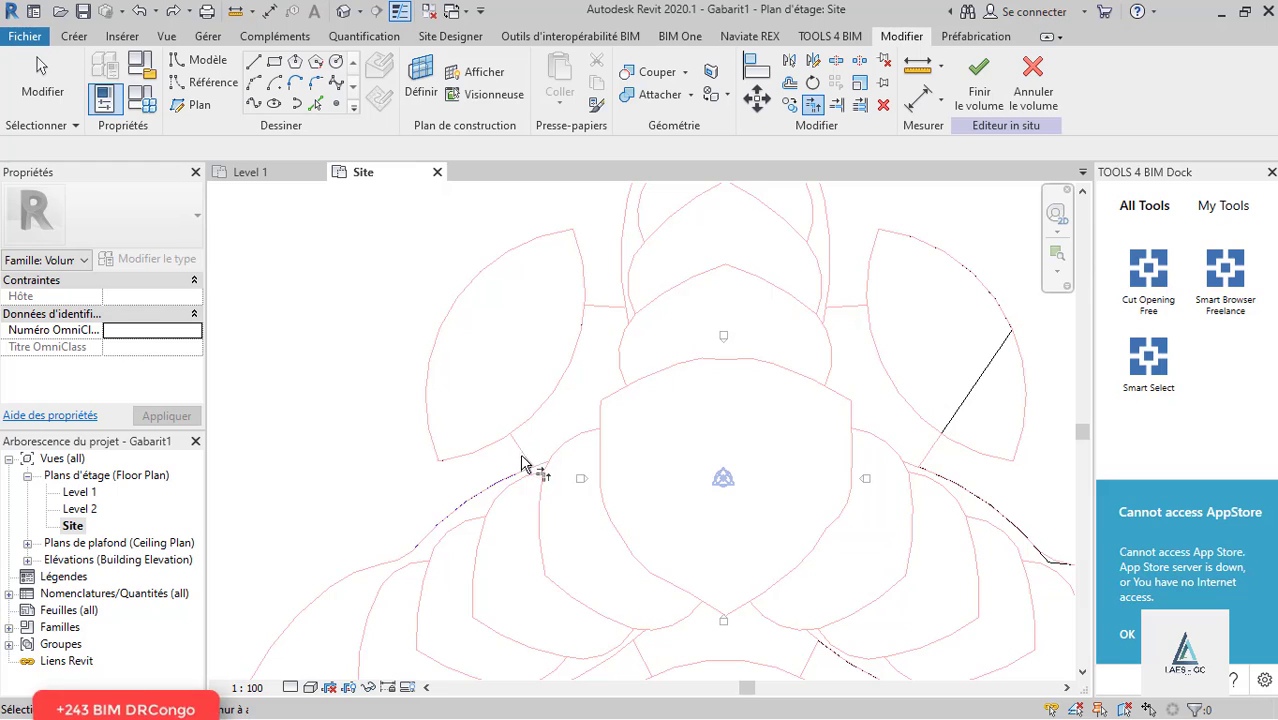
Step: Try to join the left side leaf's outer arc to the short line leading to the upper wing
click(448, 323)
scroll(596, 400, down, 2)
scroll(553, 465, up, 2)
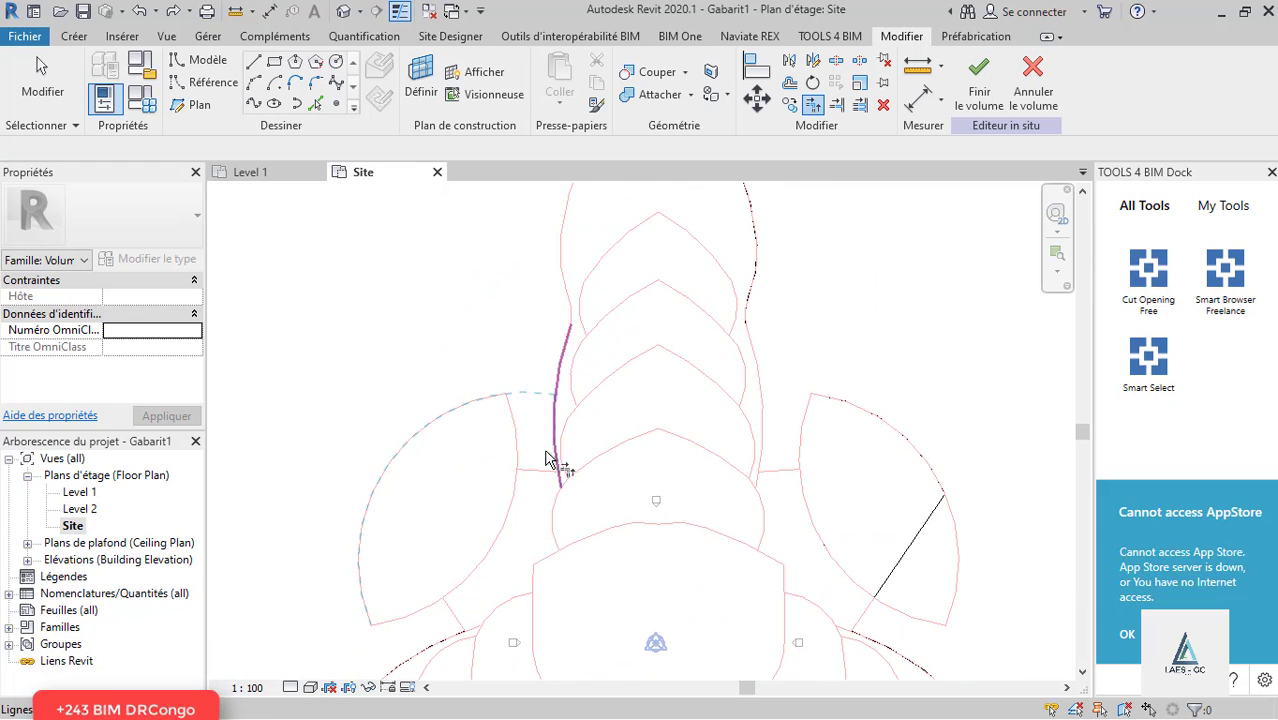
click(537, 475)
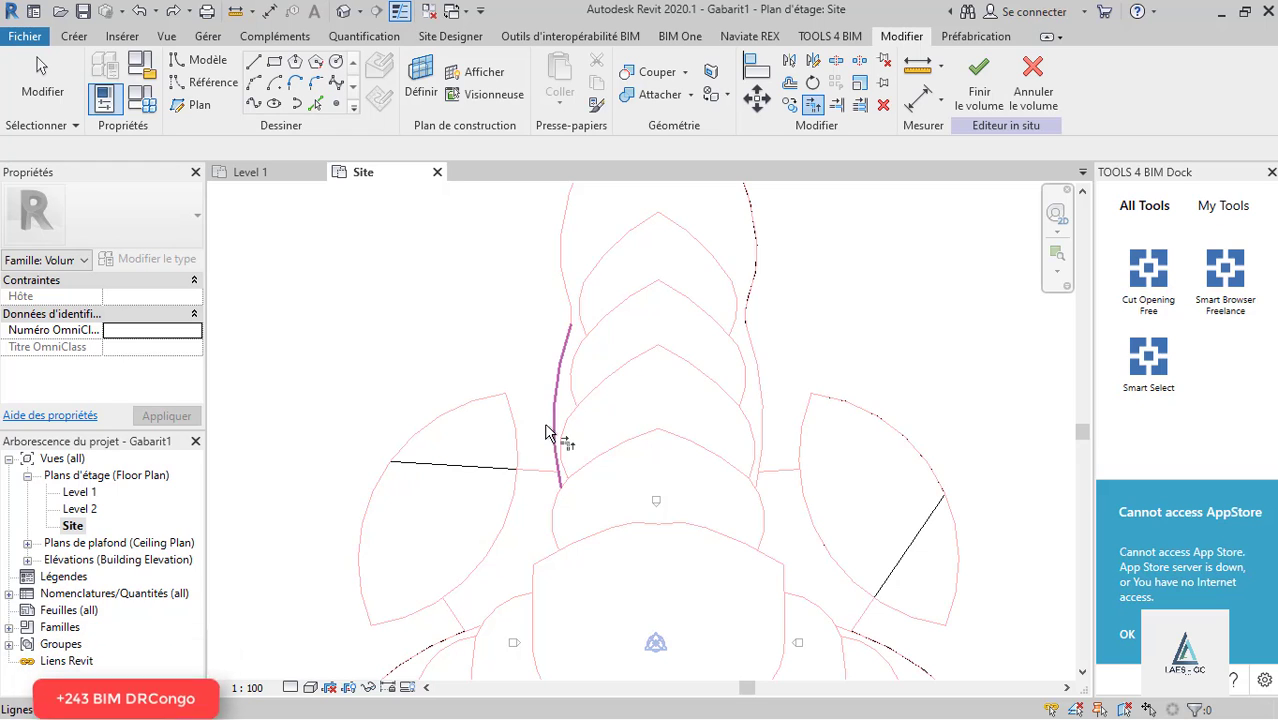
scroll(531, 558, down, 1)
click(532, 518)
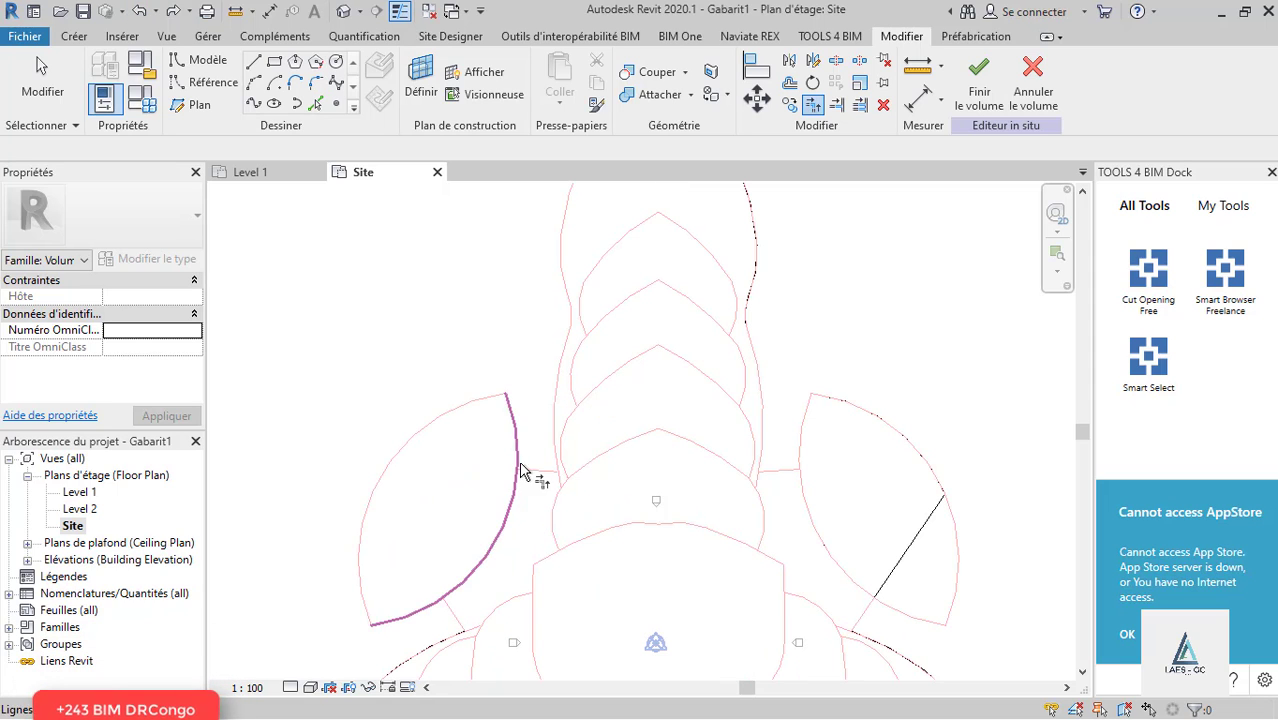
Step: Join the left leaf's short line to the upper wing's left edge and join that edge's arcs at the notch
click(532, 474)
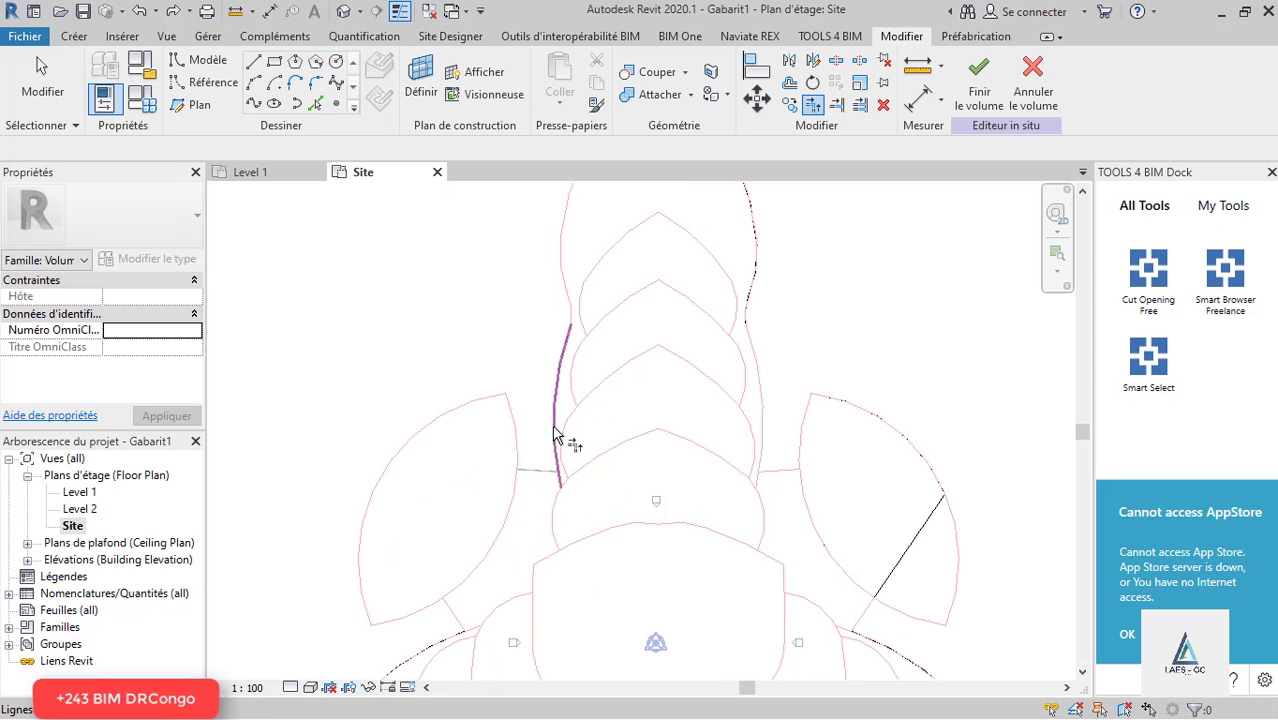
scroll(470, 533, down, 2)
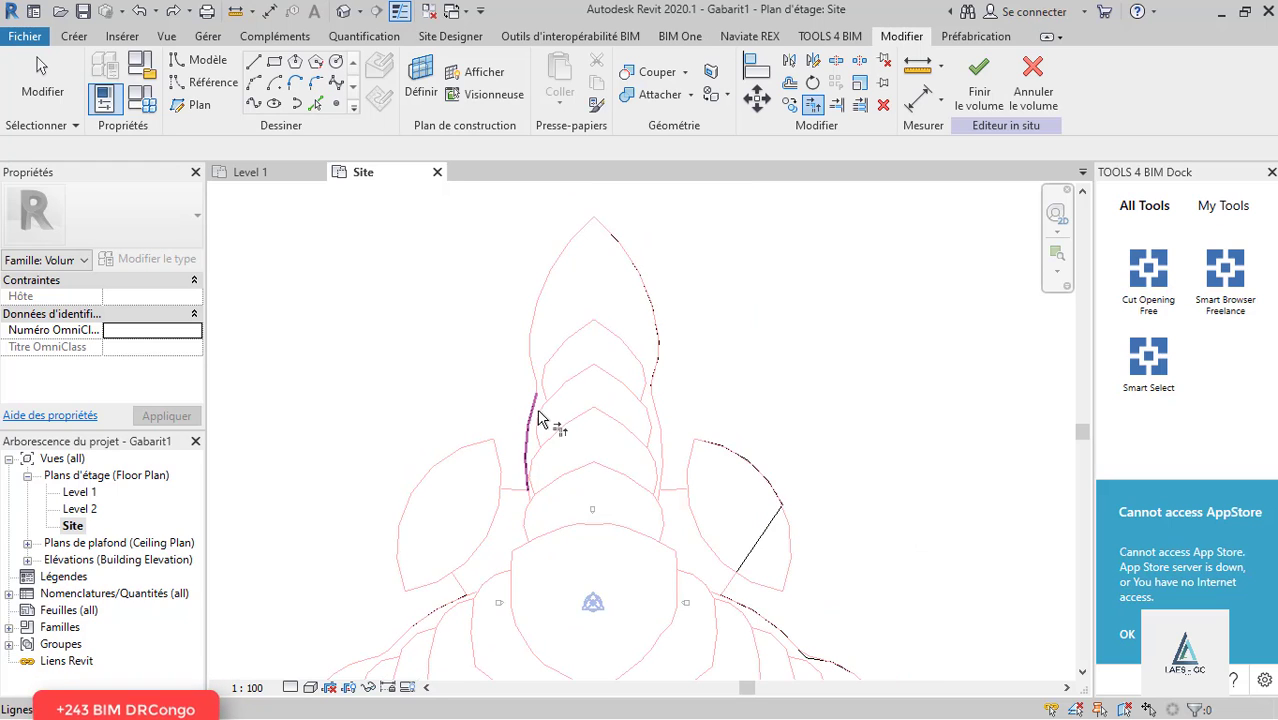
click(537, 333)
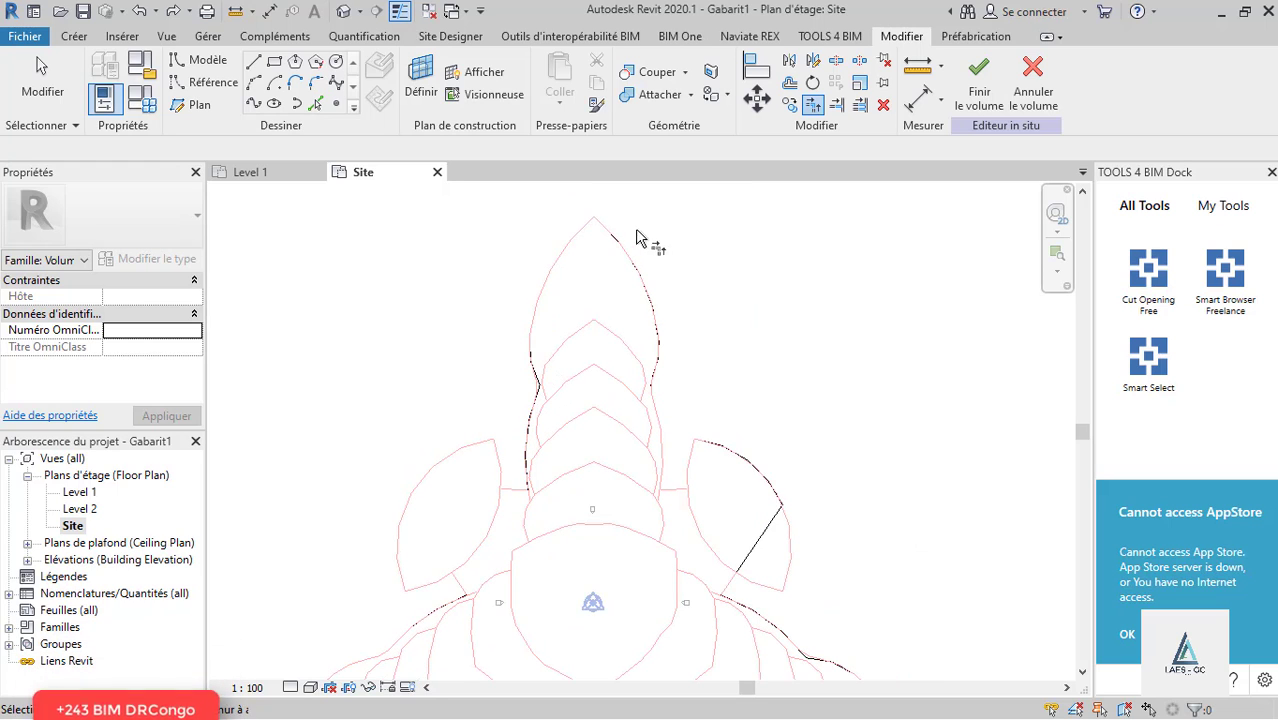
Step: End corner trimming and check the lines around the core by selecting the adjoining wing arc and the core's upper corner segments
scroll(617, 255, down, 2)
scroll(551, 465, up, 3)
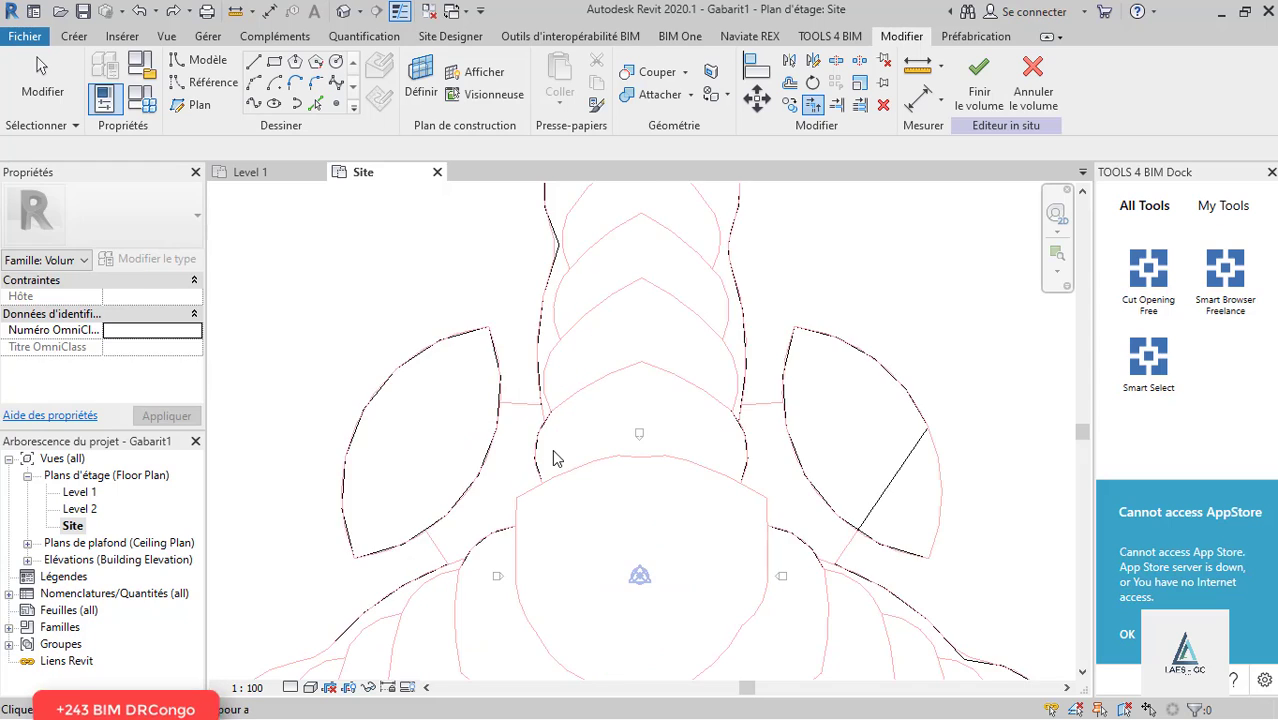
key(Escape)
click(543, 480)
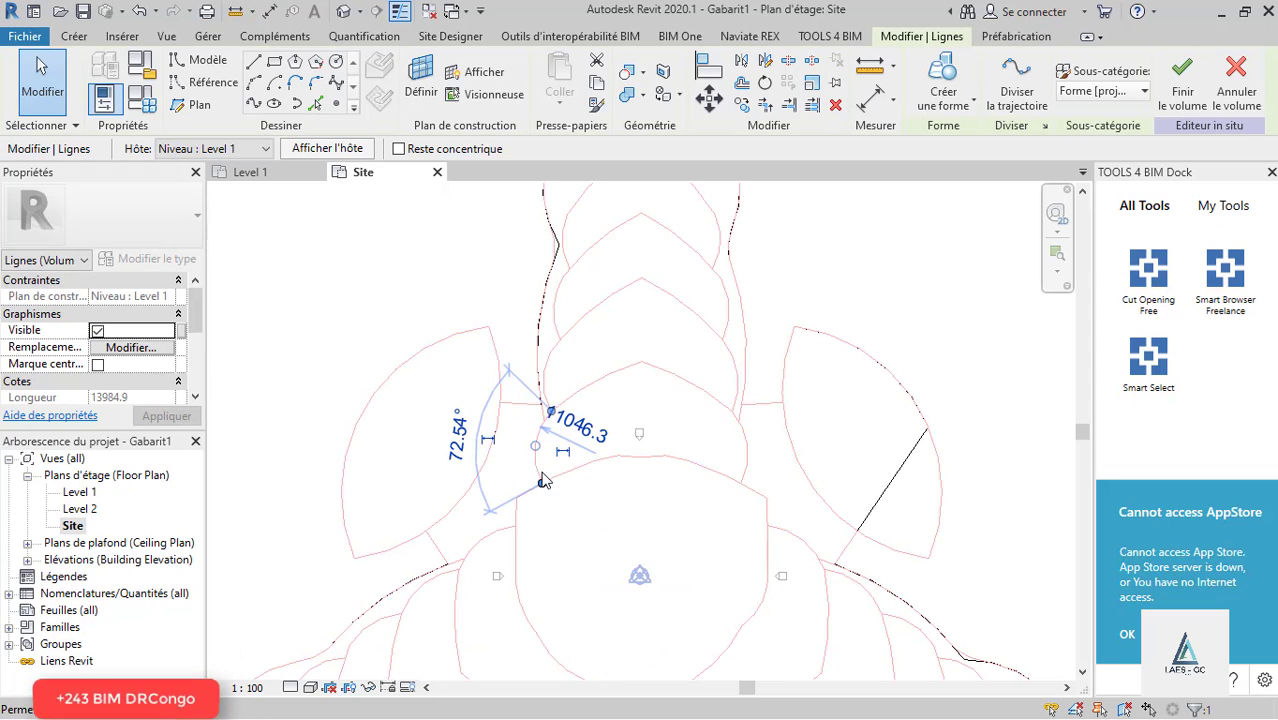
key(Escape)
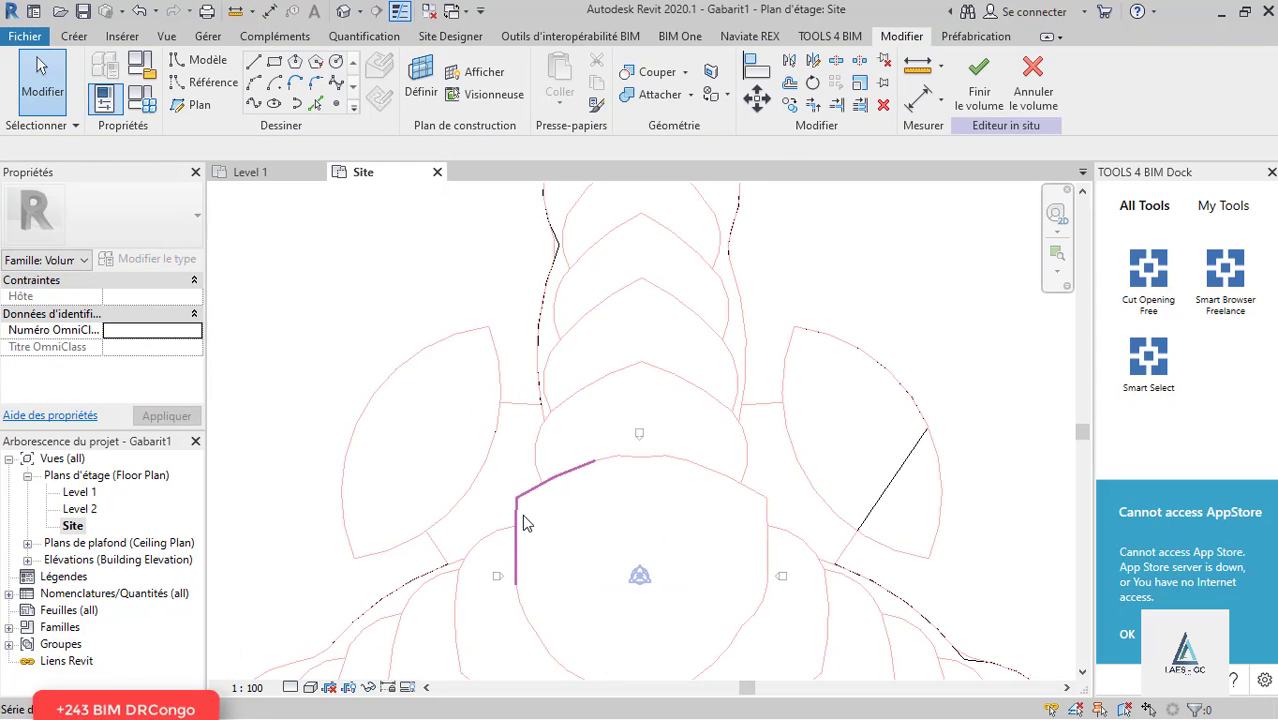
click(527, 524)
key(Escape)
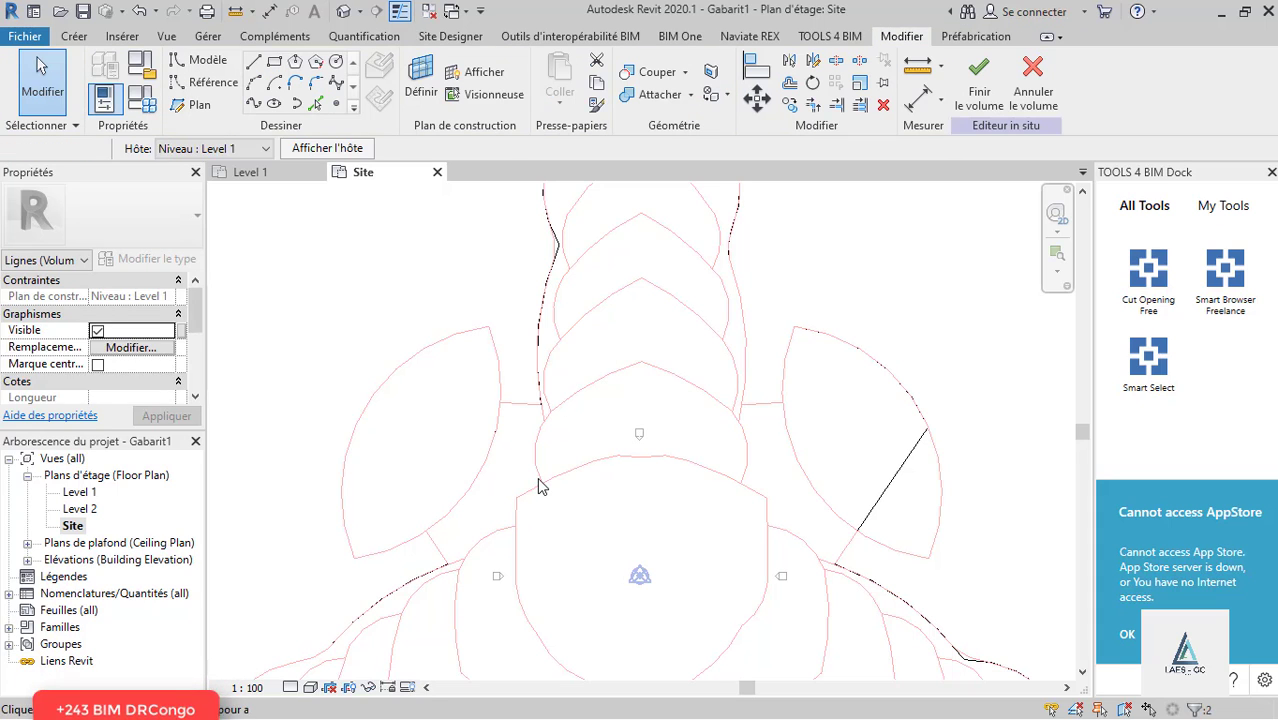
scroll(592, 457, down, 2)
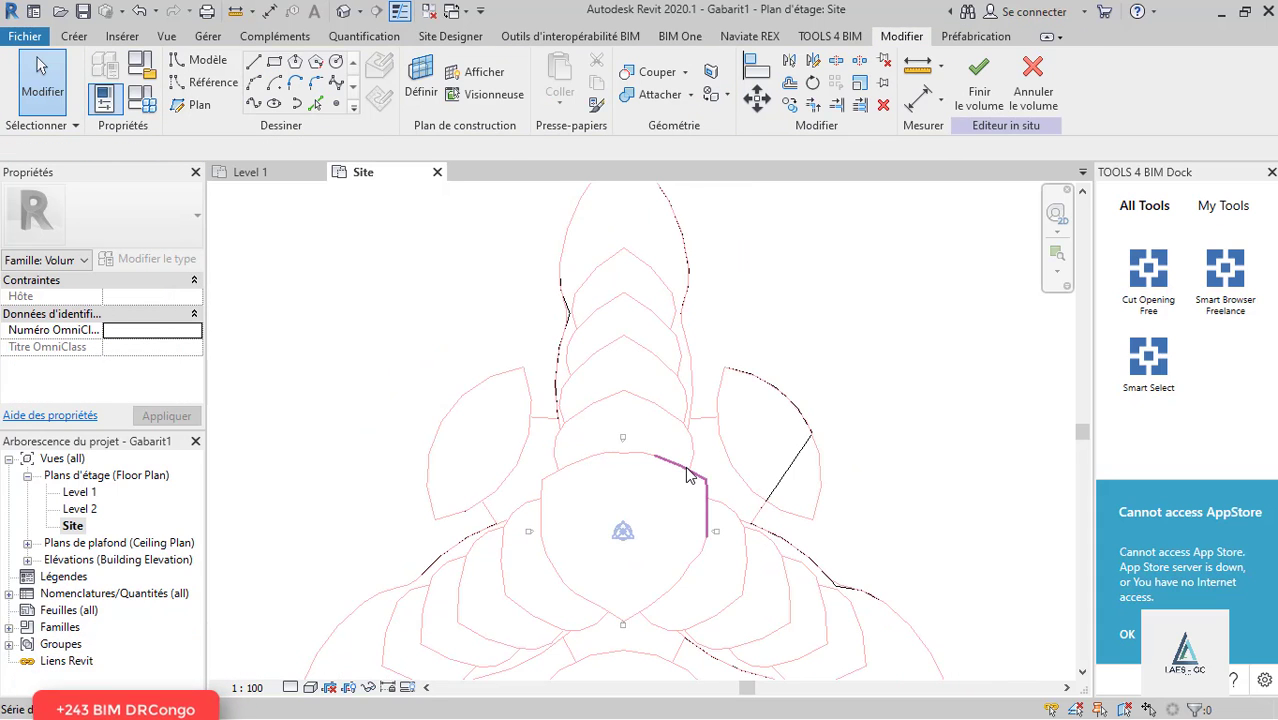
click(688, 477)
key(Escape)
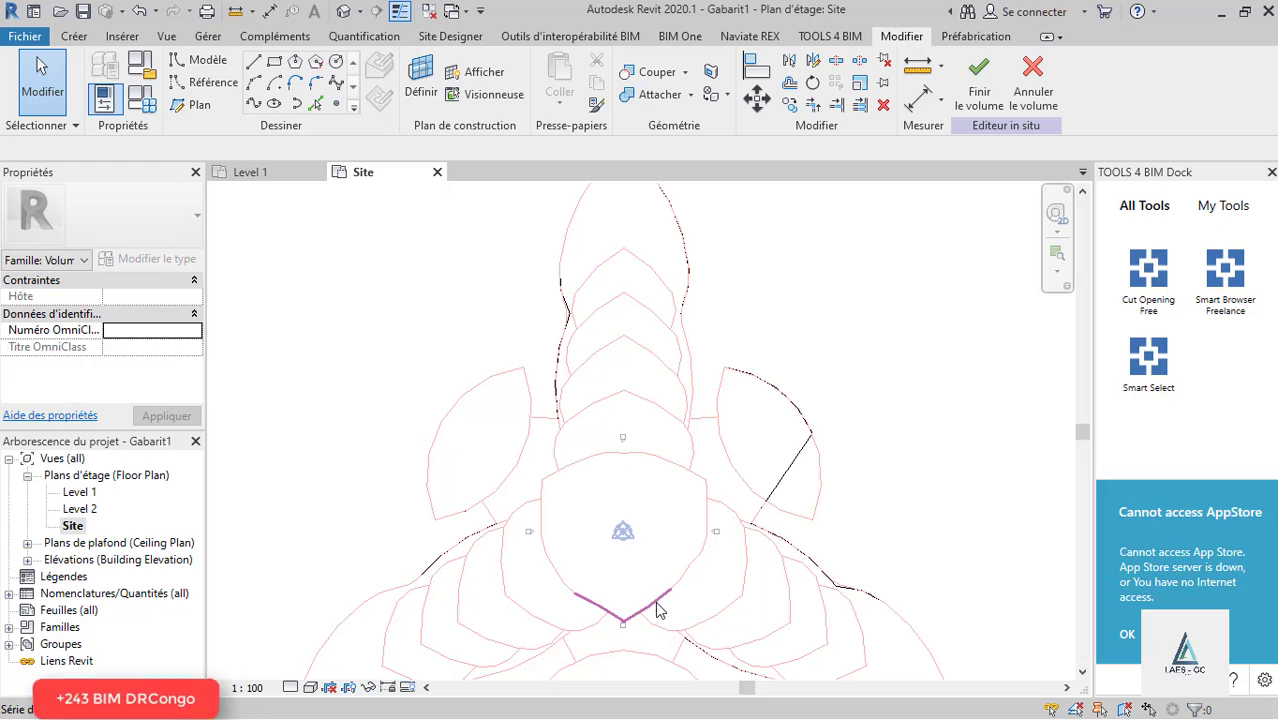
Step: Check how the lines connect around the core's lower point and along the chain through the right side leaf and lower-right wing
click(656, 612)
key(Escape)
scroll(656, 605, down, 2)
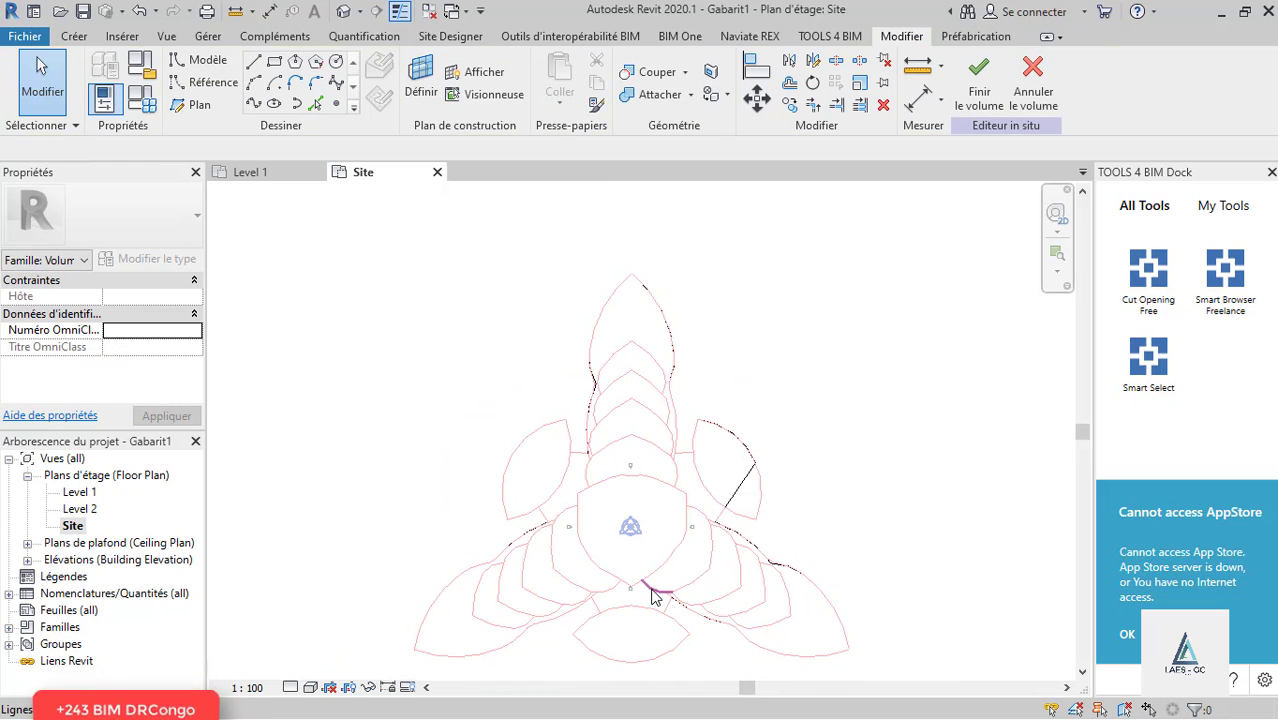
click(653, 591)
key(Escape)
click(612, 593)
key(Escape)
scroll(614, 550, up, 2)
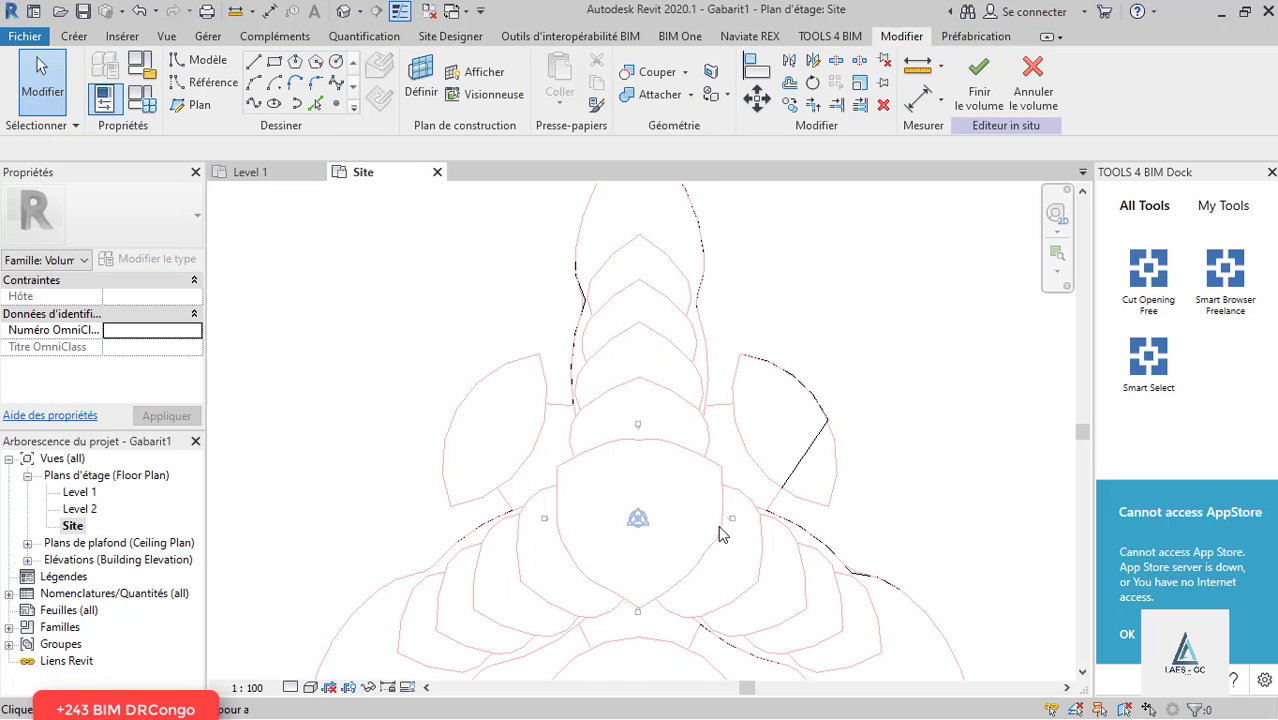
key(Tab)
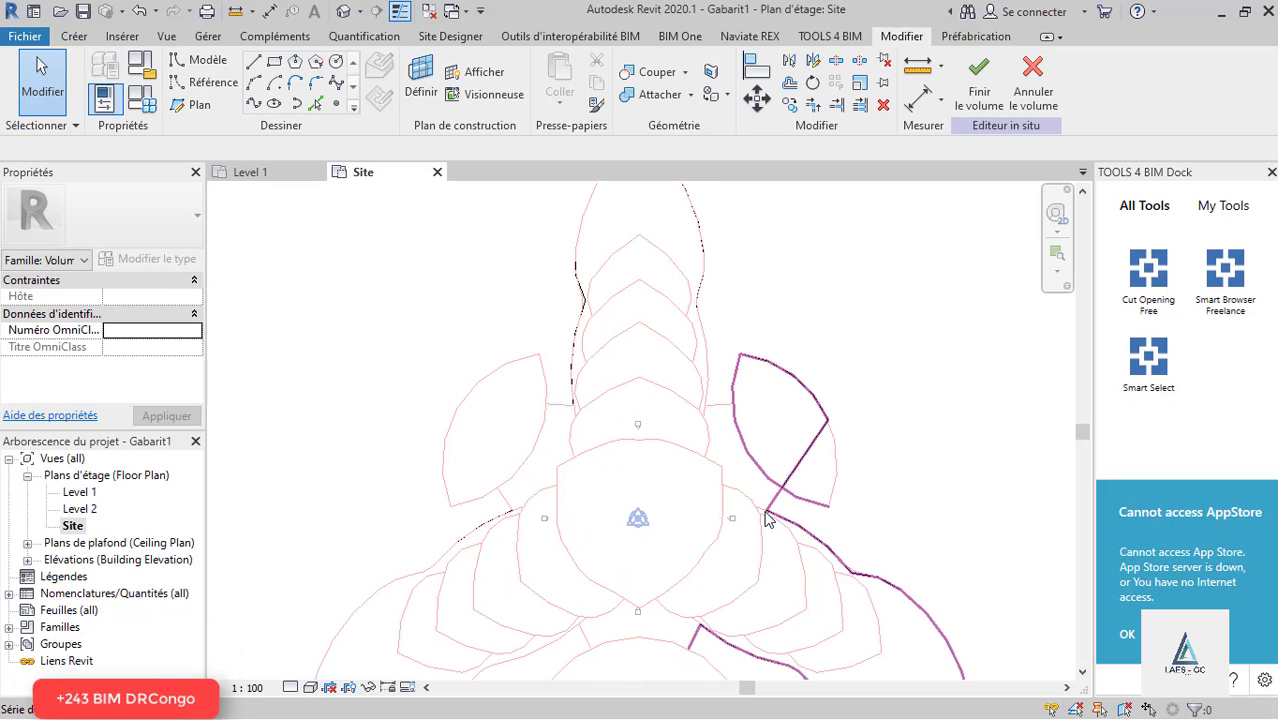
key(Tab)
scroll(757, 510, up, 2)
scroll(757, 515, up, 1)
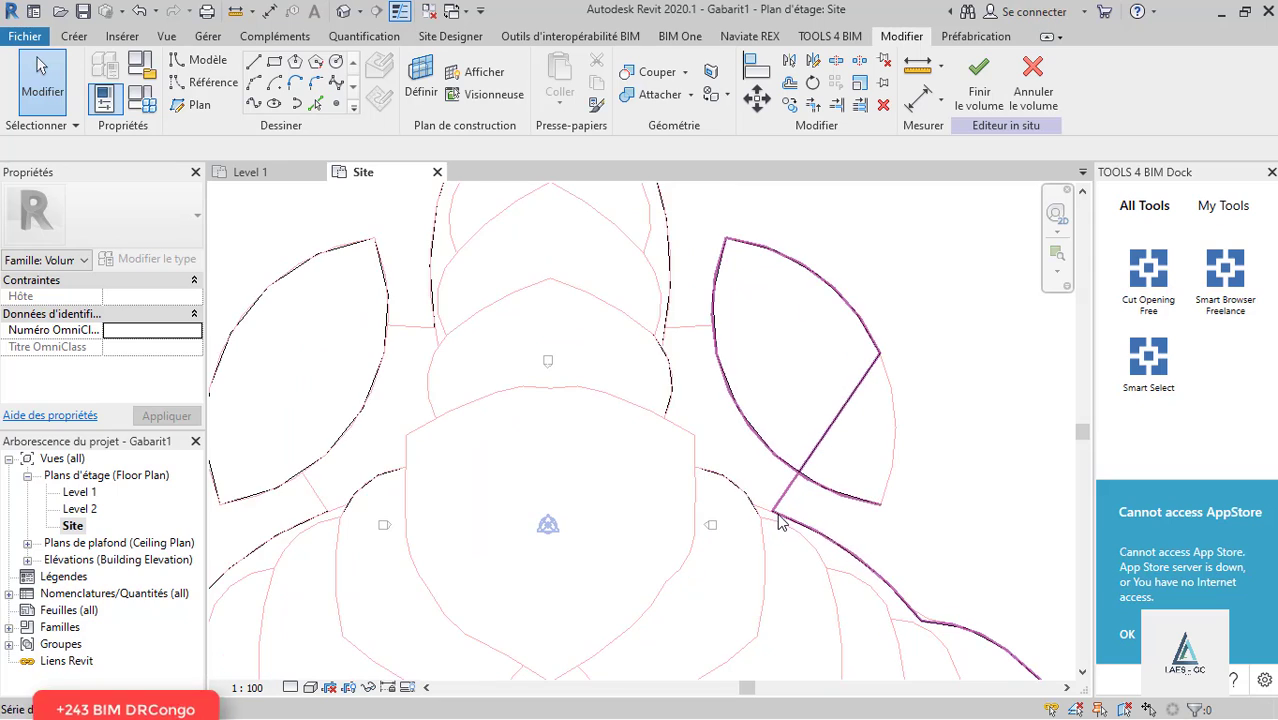
key(t)
key(r)
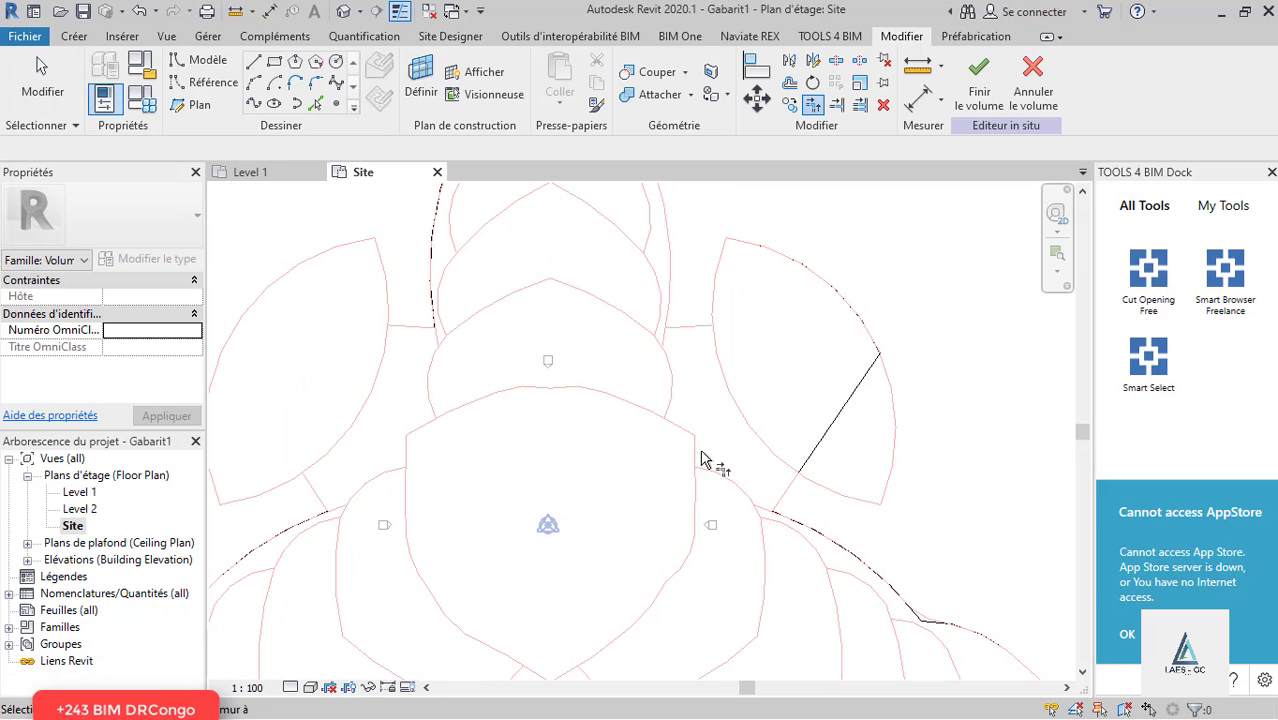
click(720, 512)
key(Escape)
key(Escape)
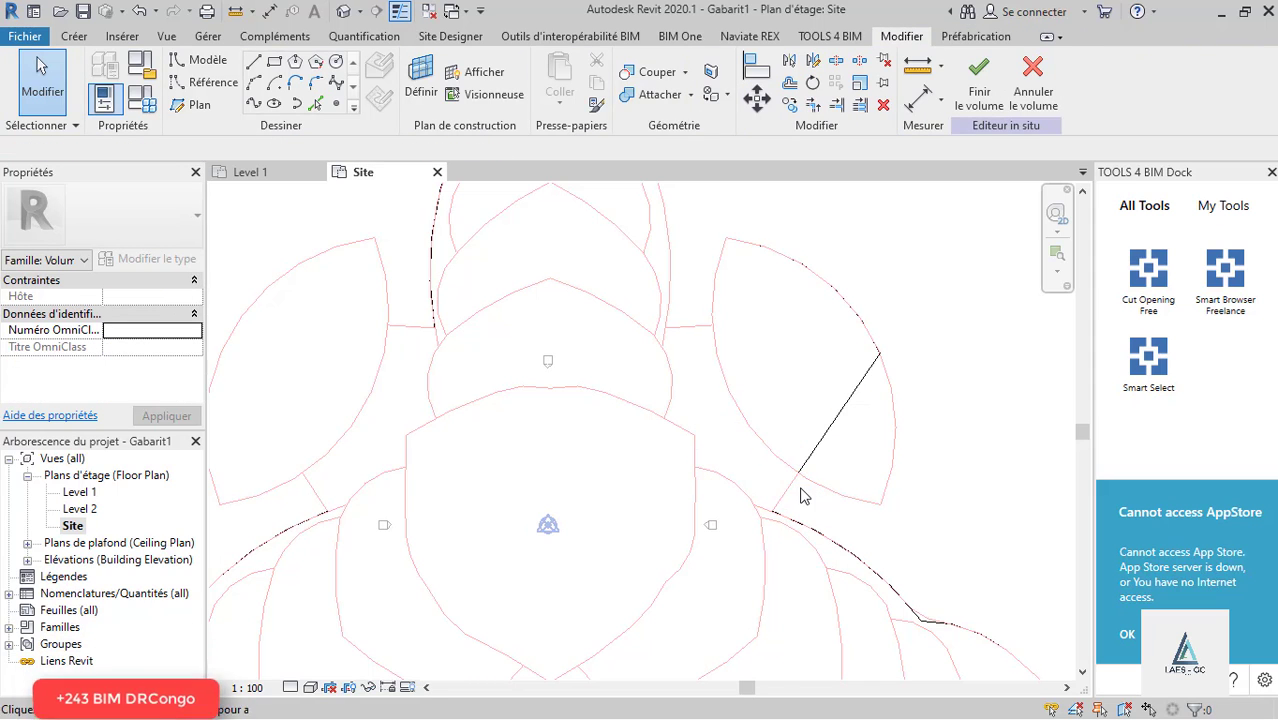
Step: Join the right side leaf's upper short connecting line to the upper wing's right edge
scroll(795, 497, down, 2)
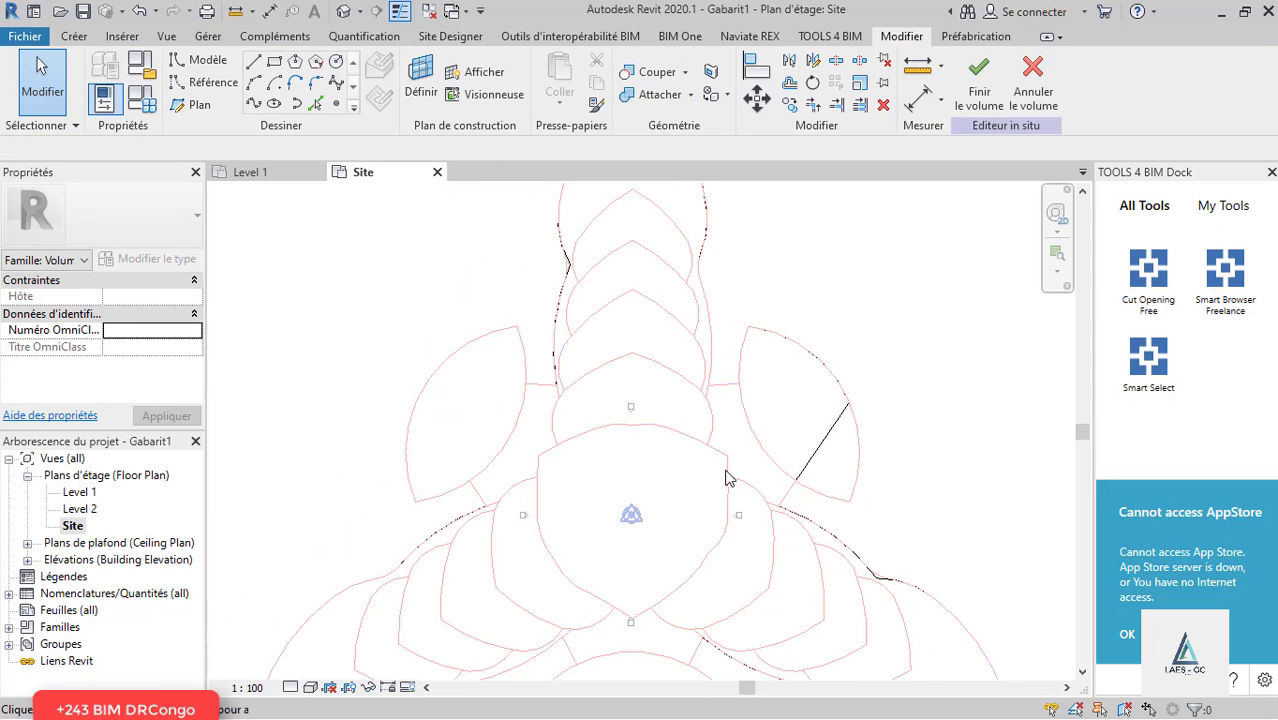
scroll(727, 479, up, 2)
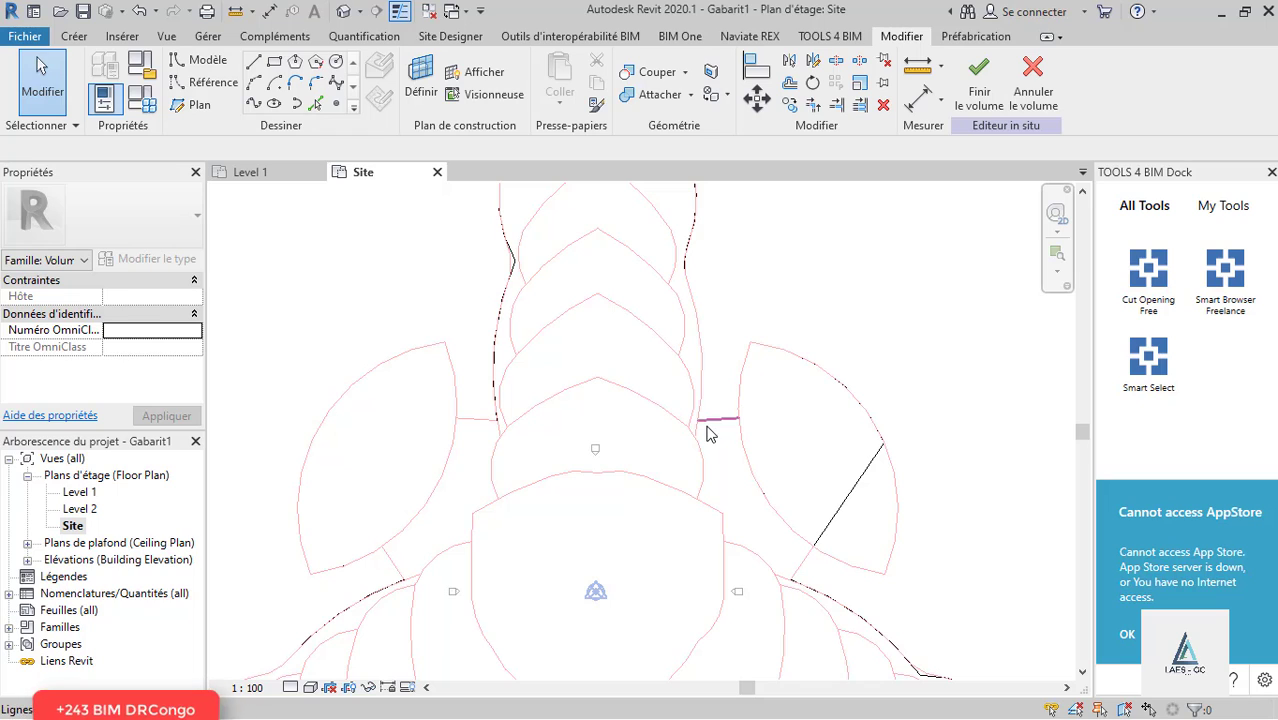
key(tr)
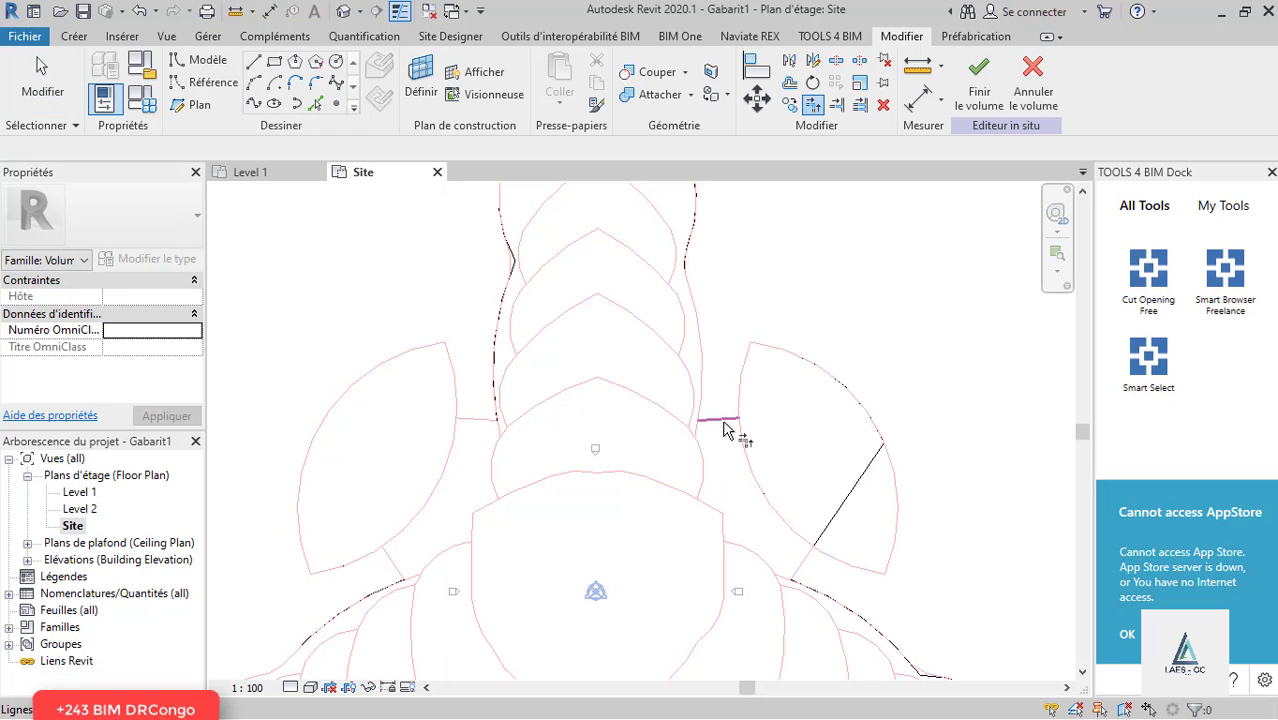
click(726, 424)
click(707, 371)
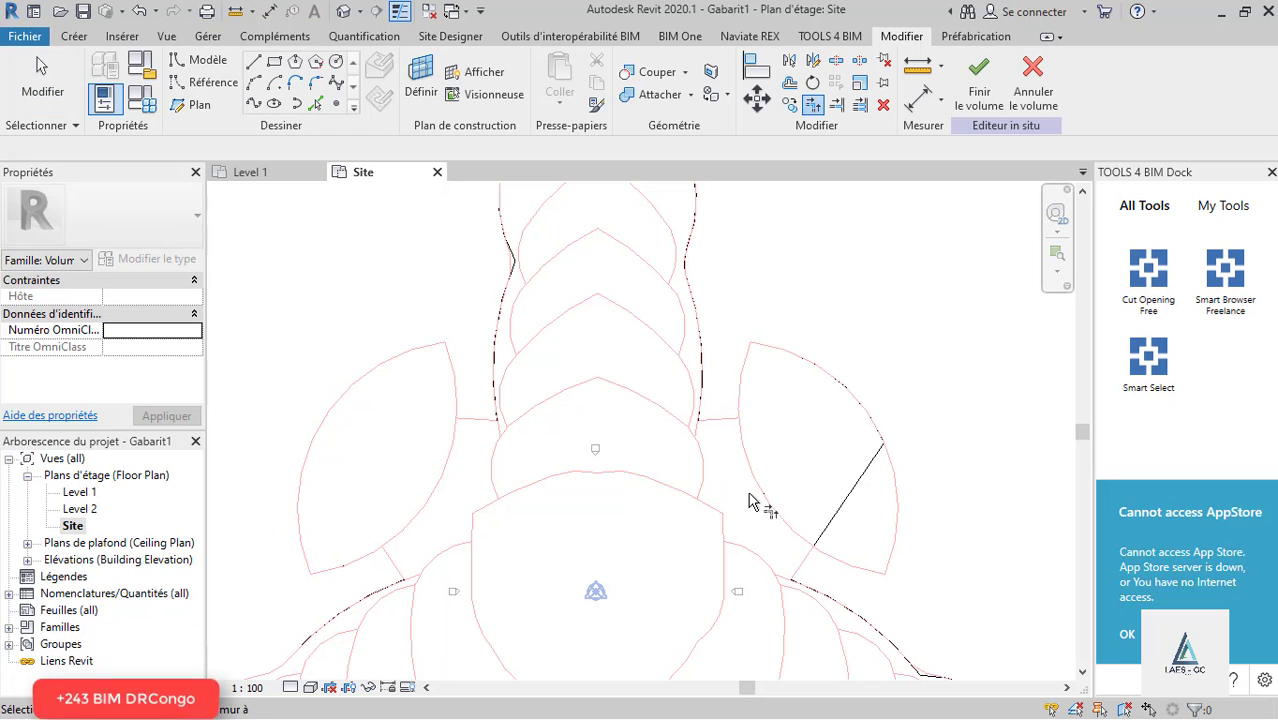
key(Escape)
key(Escape)
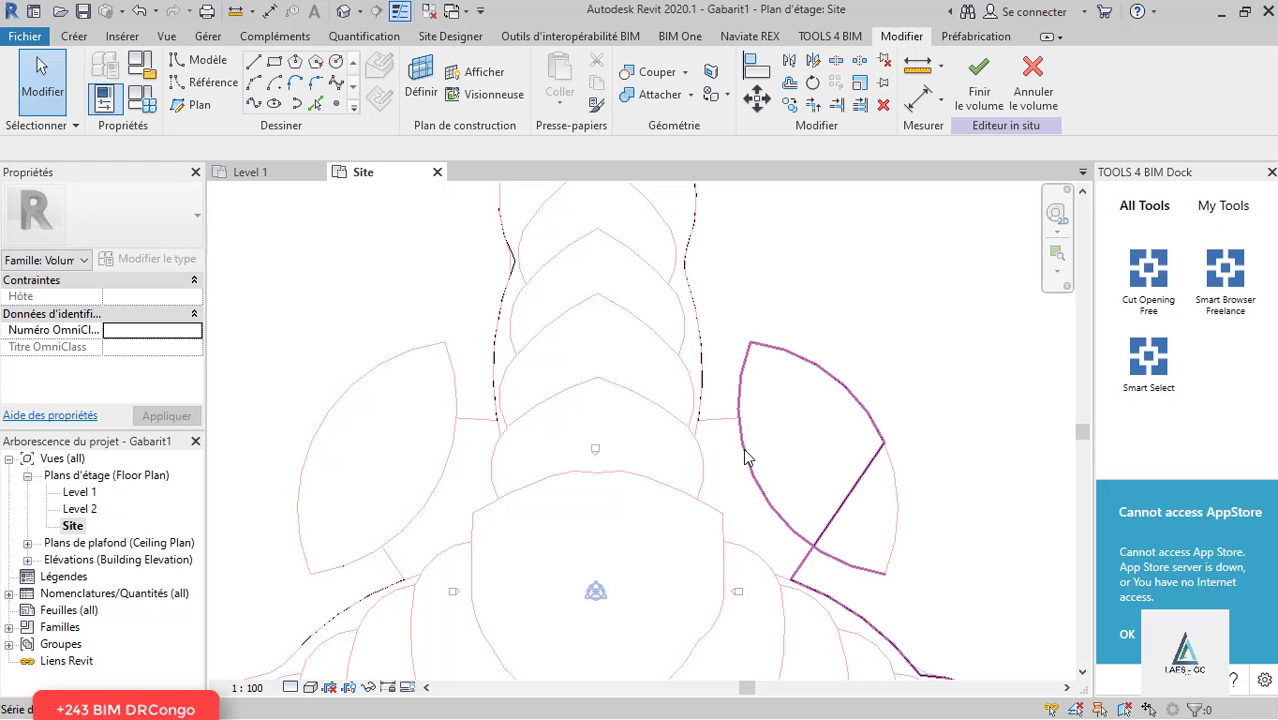
Step: Replace the stray diagonal across the right leaf with a straight line about 7127 long from the lower-right wing's edge to the leaf's inner arc
drag(877, 515, 842, 470)
key(Delete)
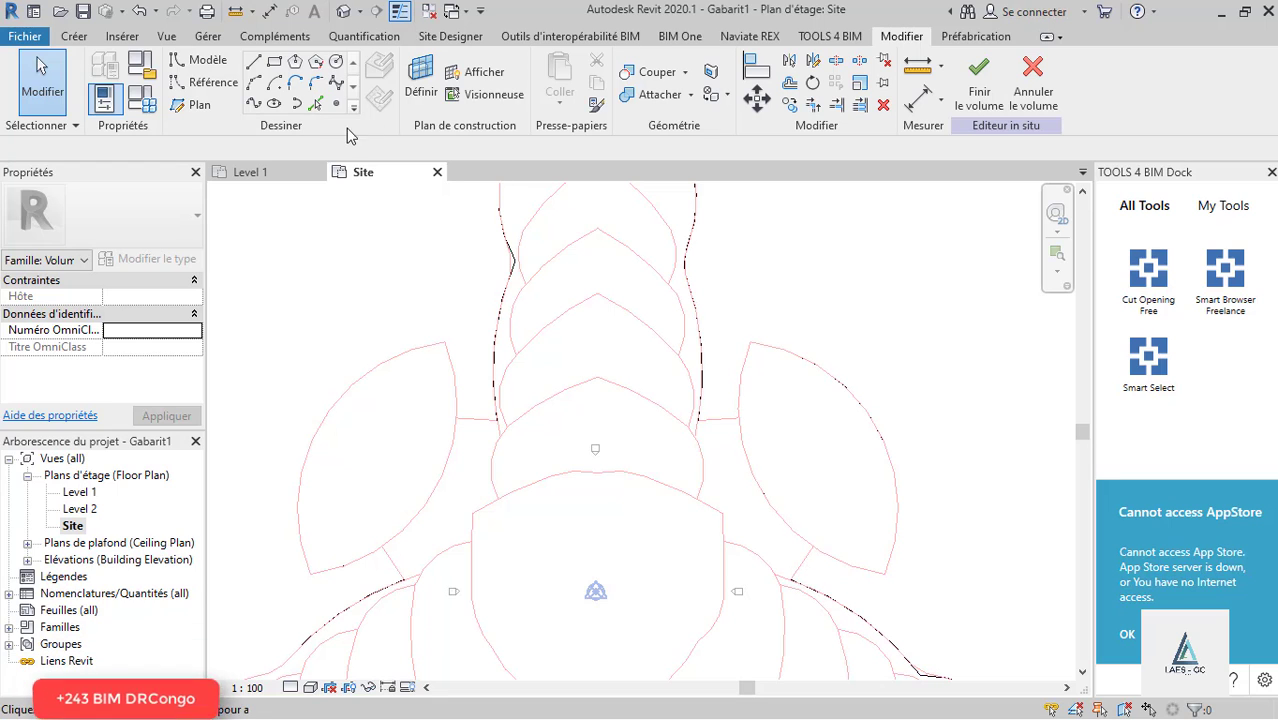
click(793, 579)
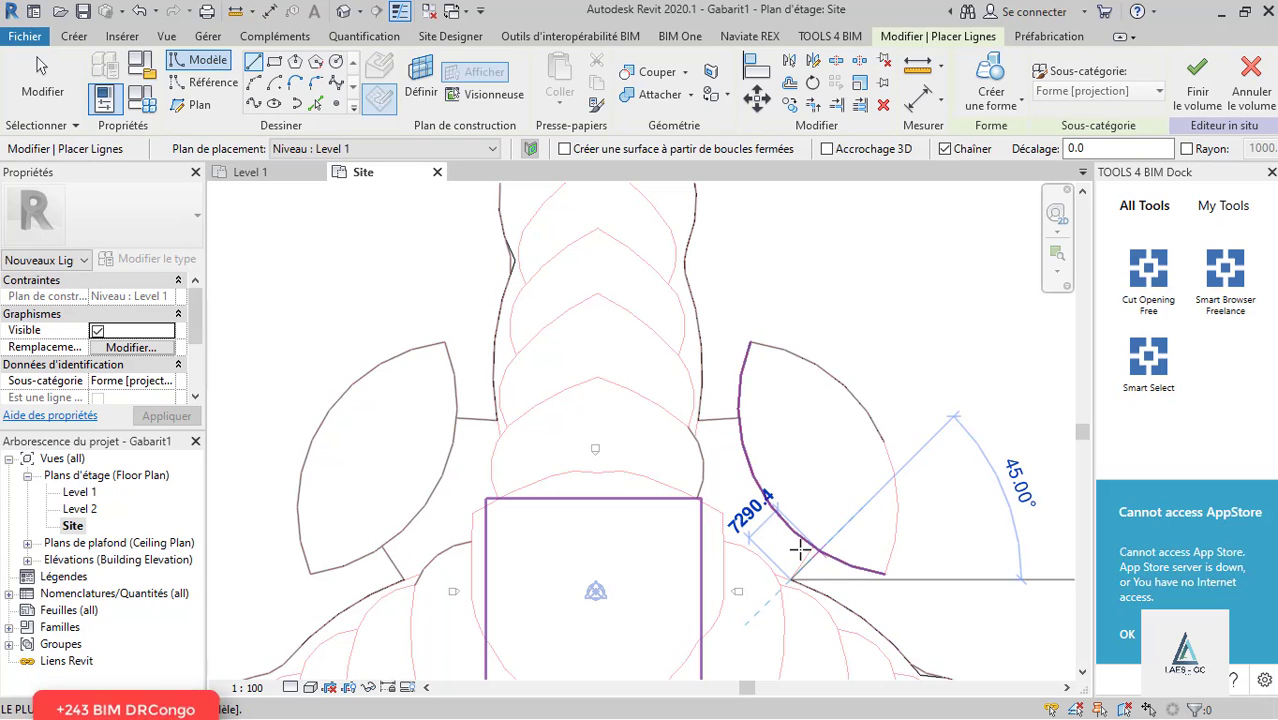
scroll(815, 547, up, 5)
click(864, 516)
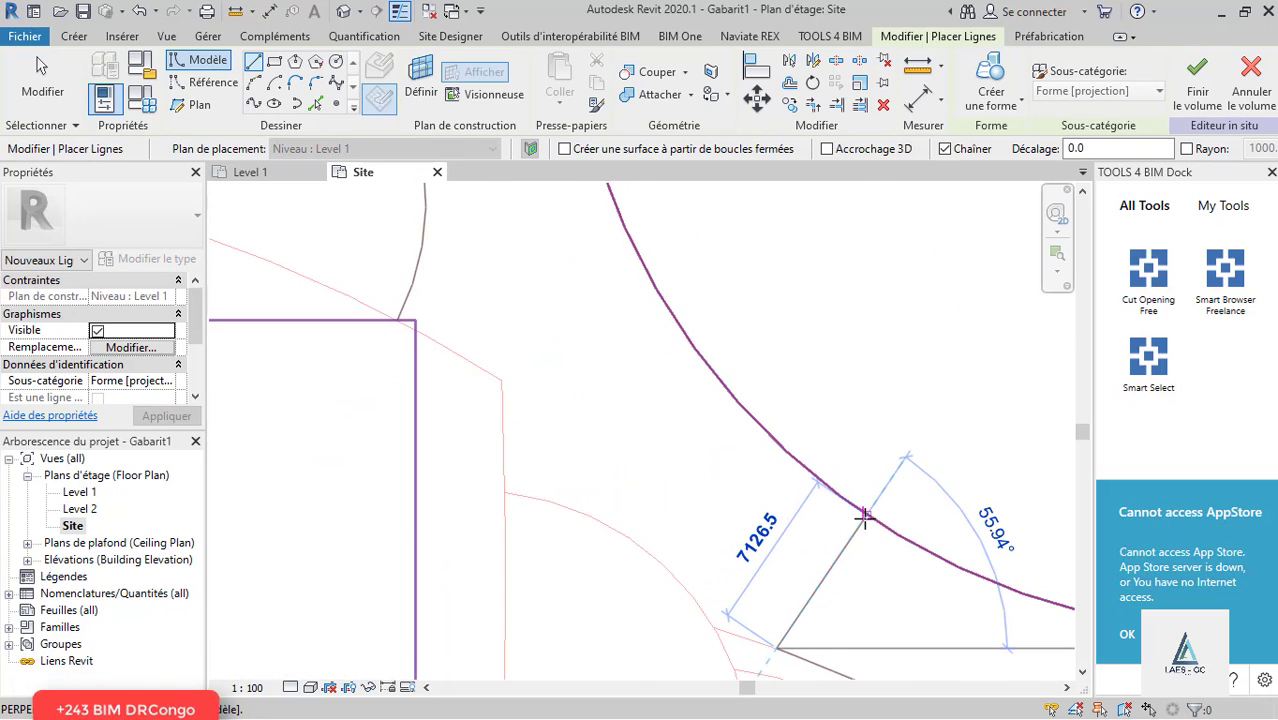
key(Escape)
key(Escape)
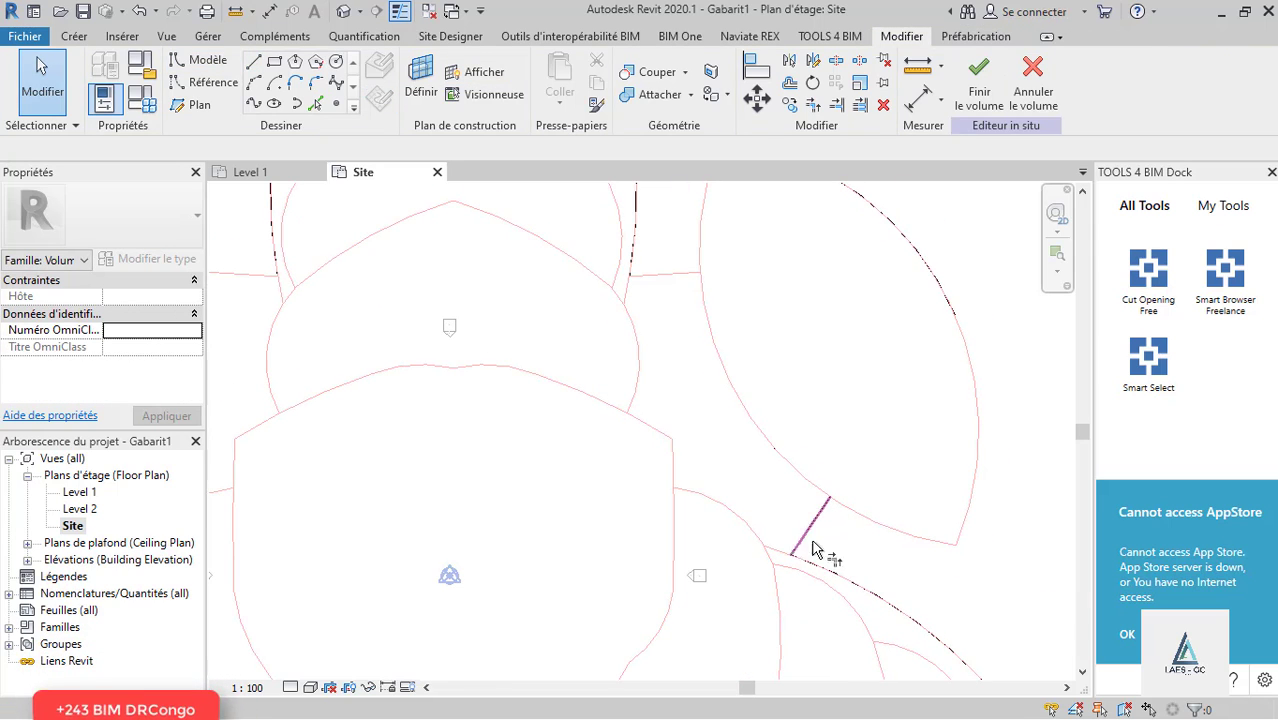
Step: Try to join the right leaf's lower connecting line and inner arc to its outer arc
click(811, 535)
click(865, 515)
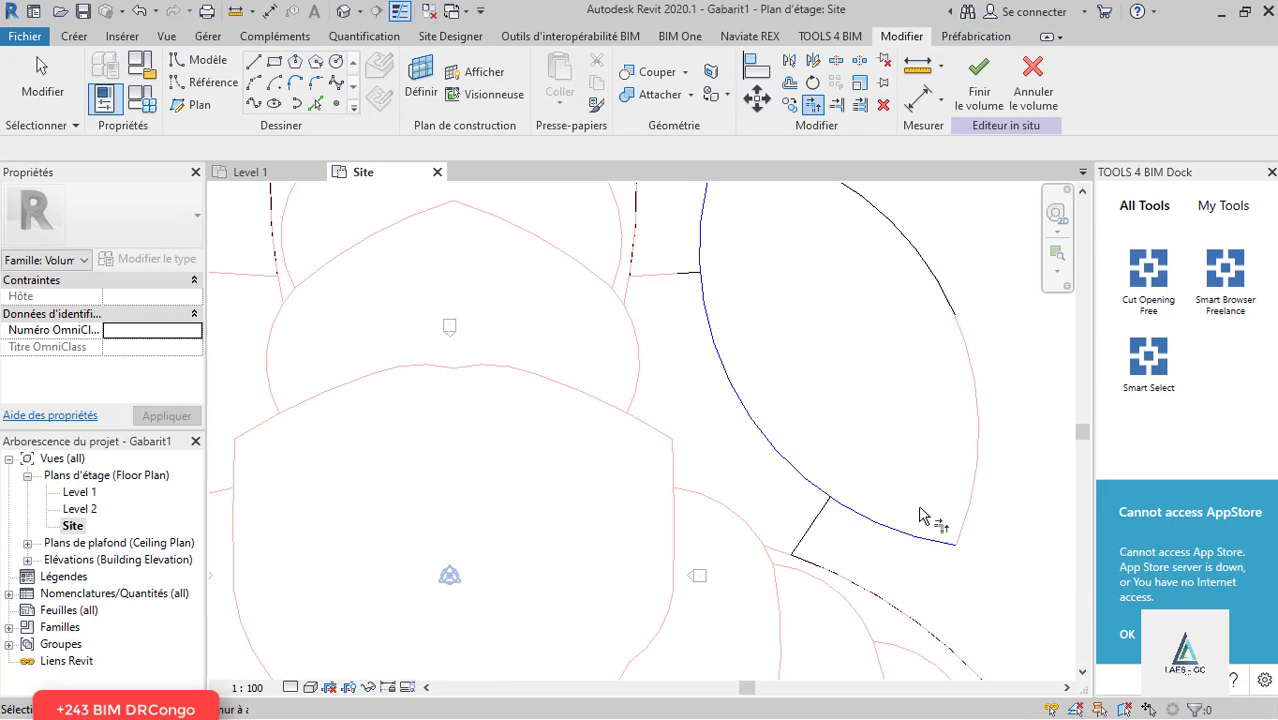
click(976, 490)
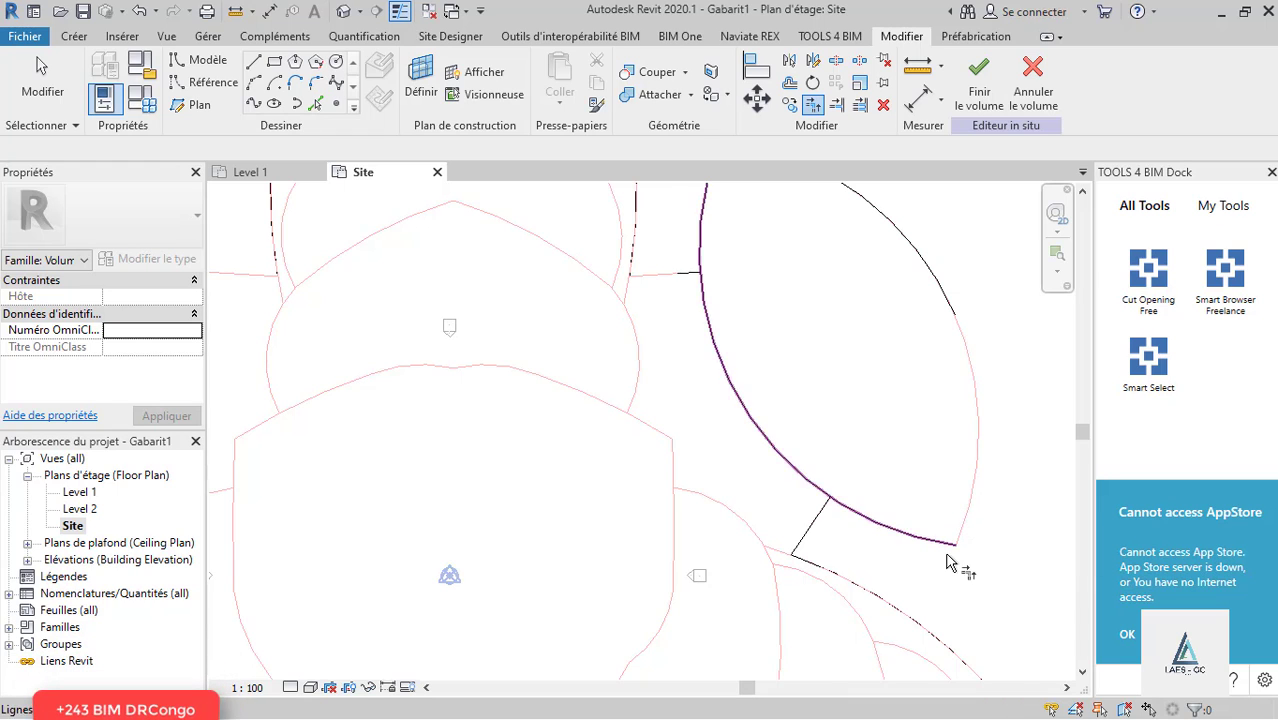
scroll(958, 555, down, 2)
key(Escape)
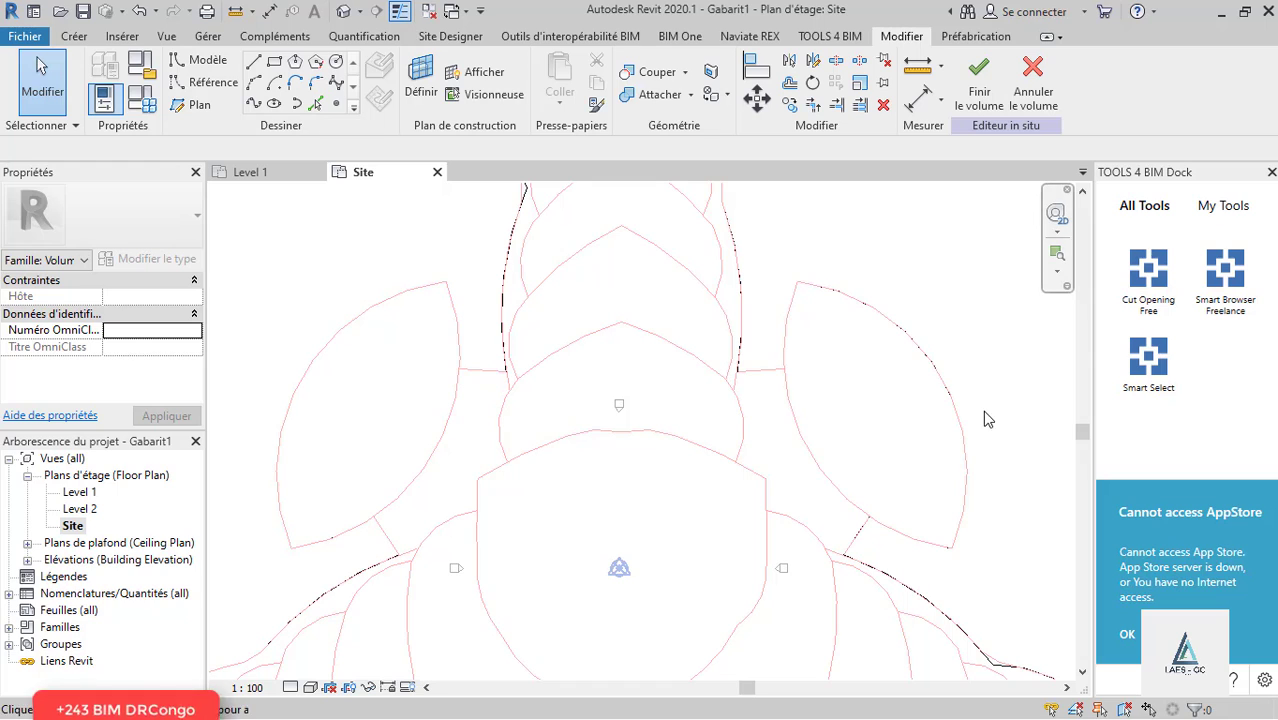
Step: Delete the right leaf's partial outer arc and retrace the full outer arc by picking the imported outline on Level 1
drag(985, 410, 936, 354)
key(Delete)
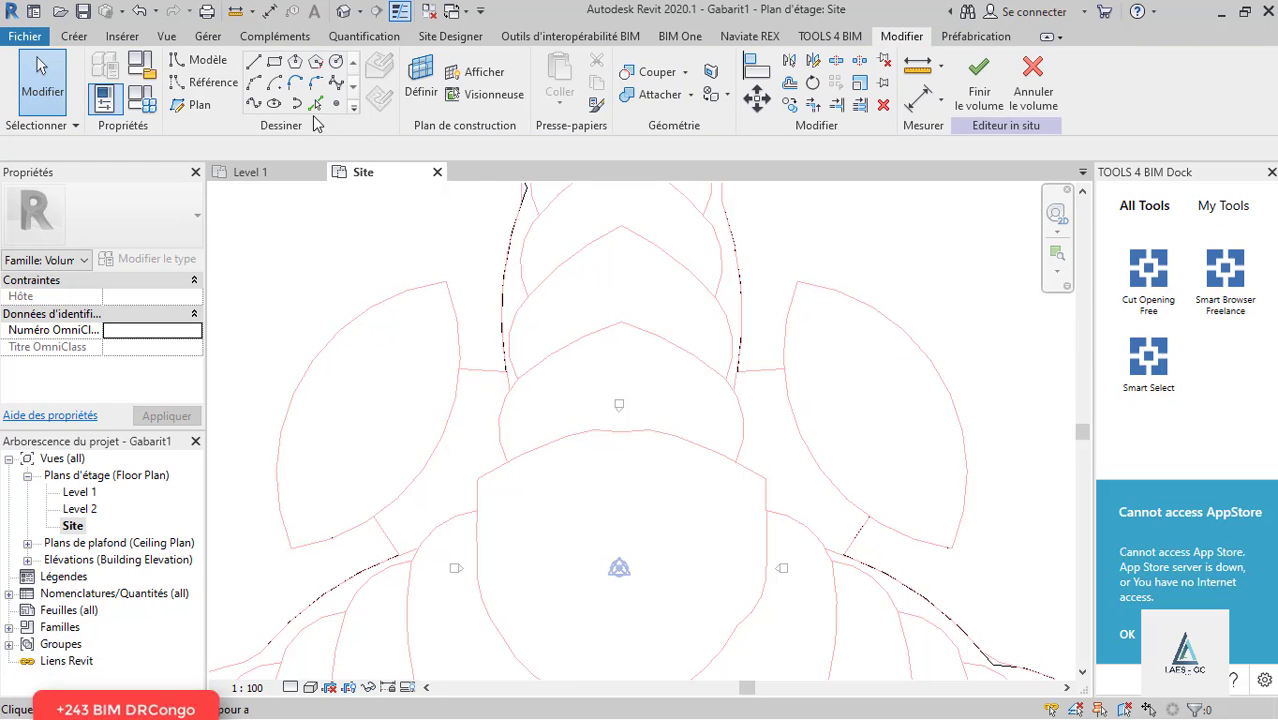
click(316, 105)
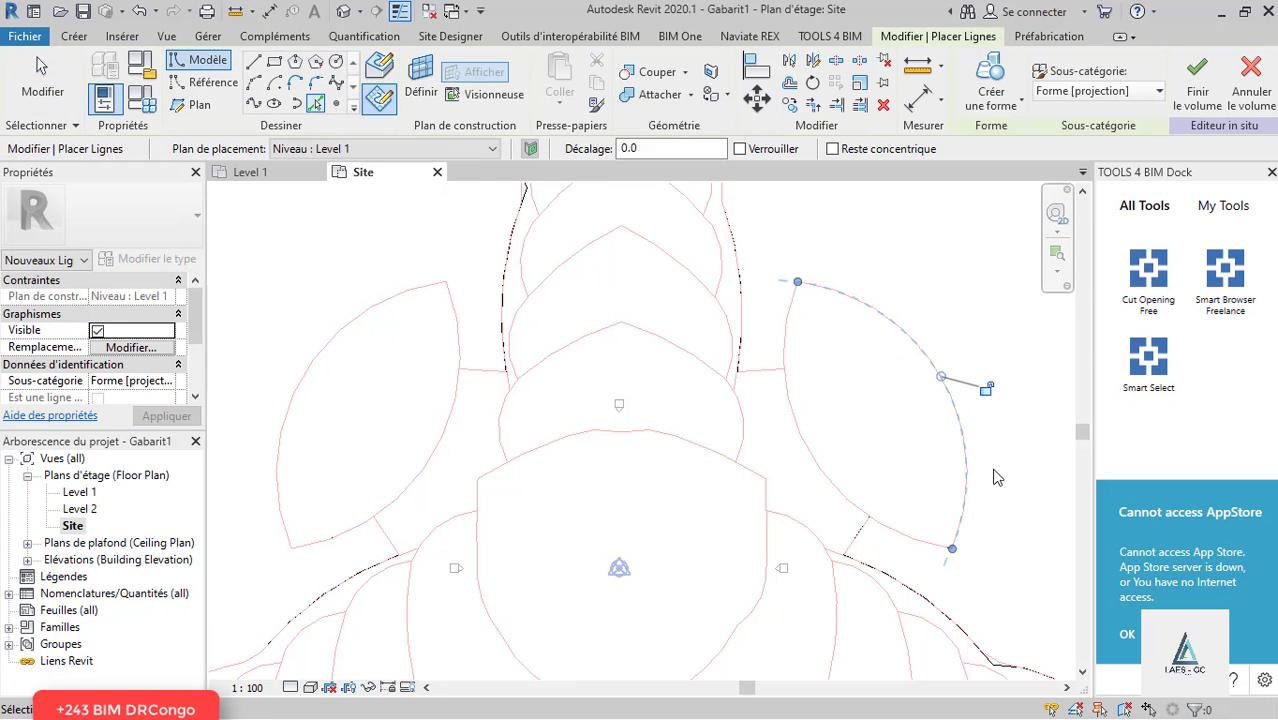
click(963, 470)
key(Escape)
key(Escape)
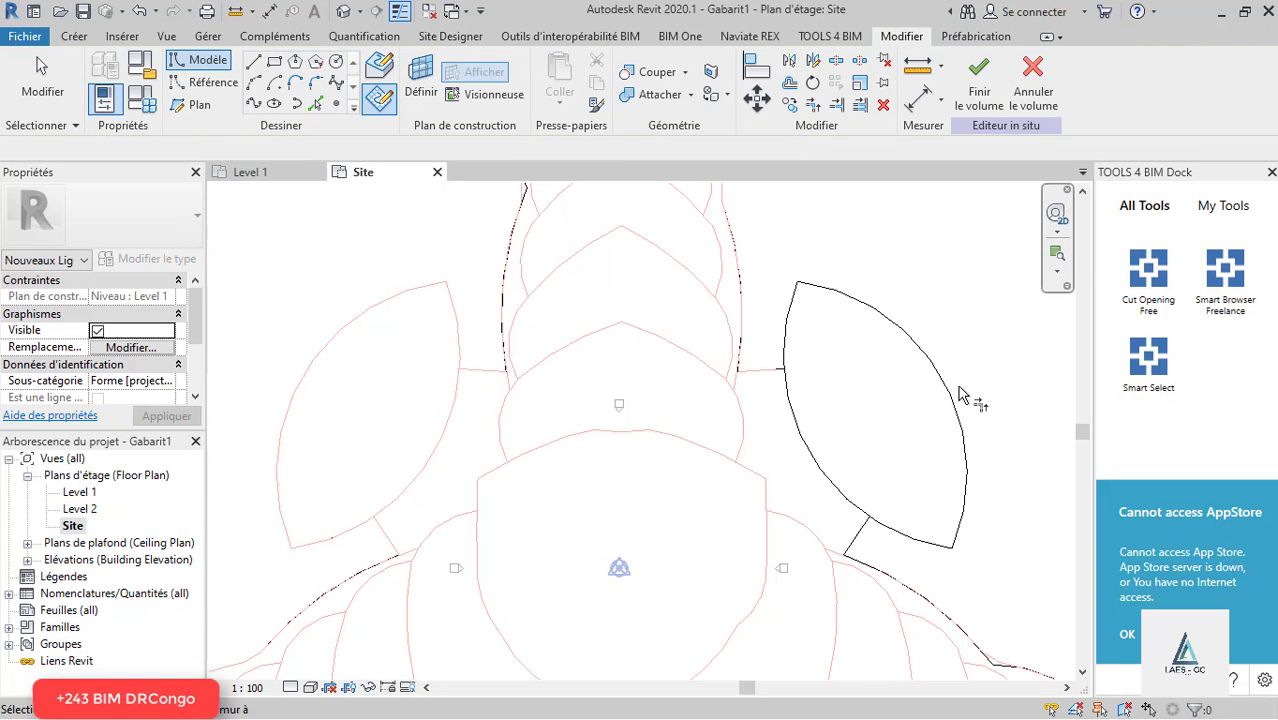
scroll(893, 410, down, 2)
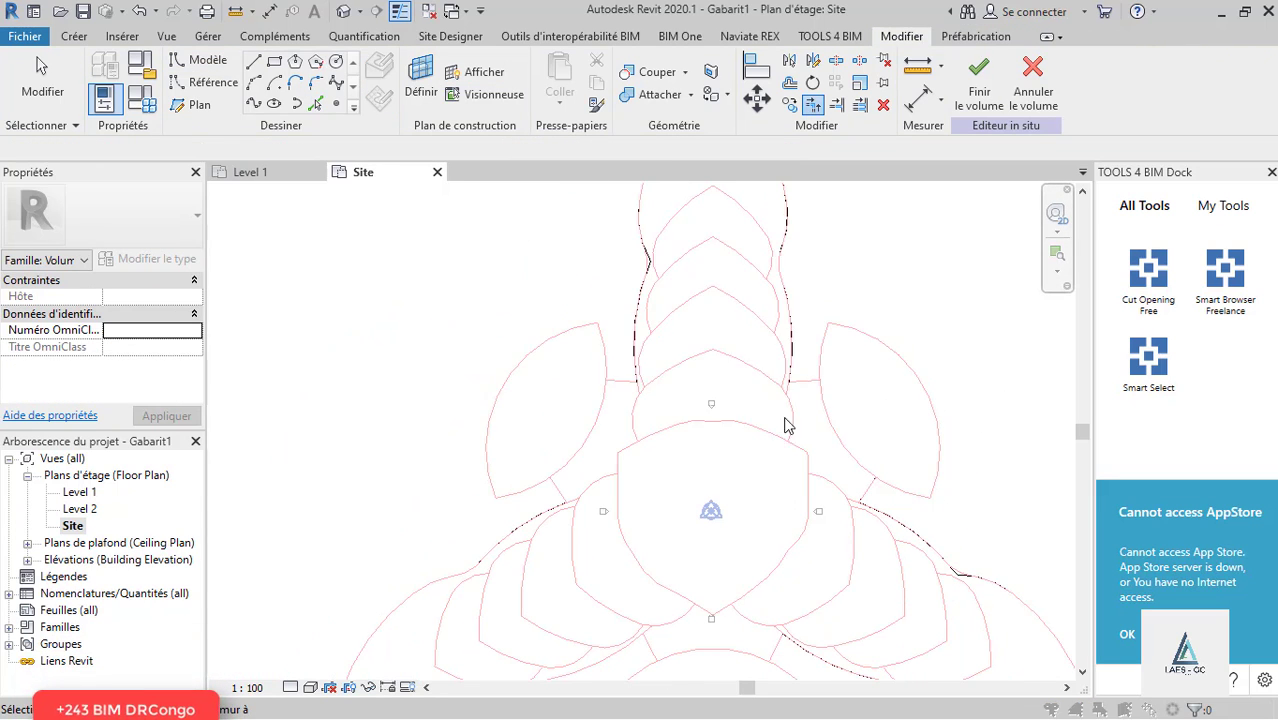
key(F1)
key(Escape)
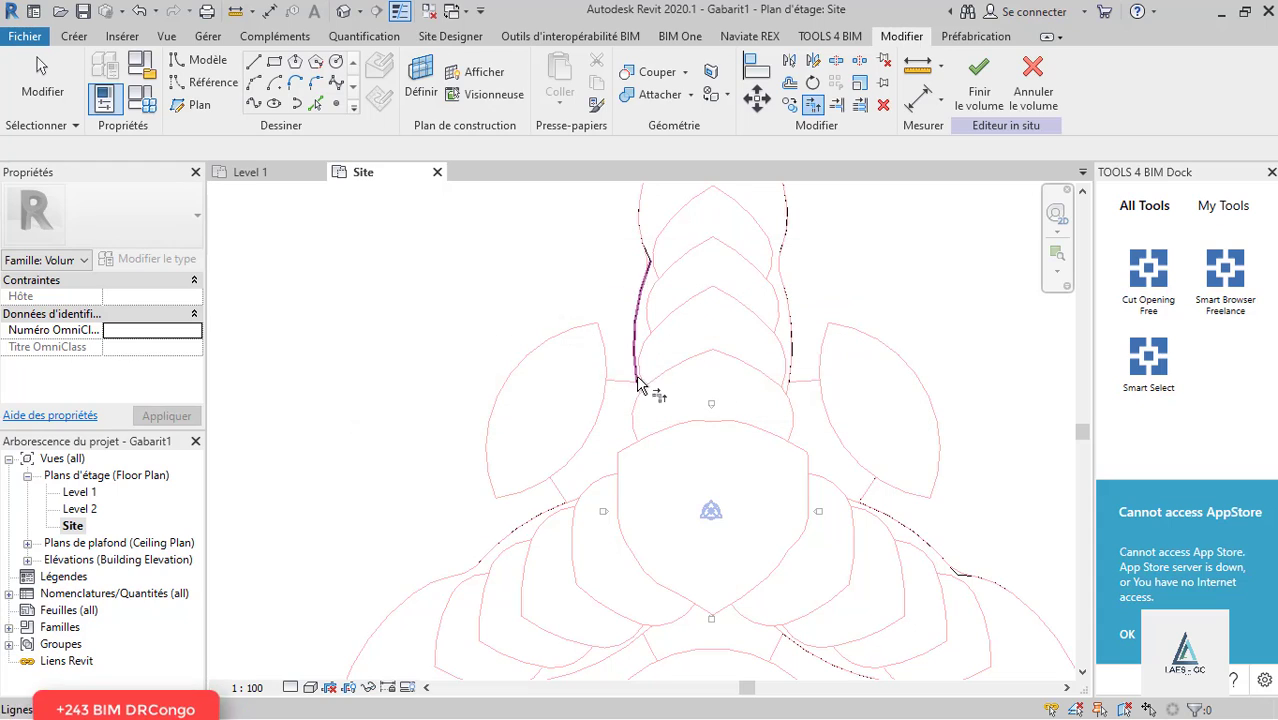
click(590, 427)
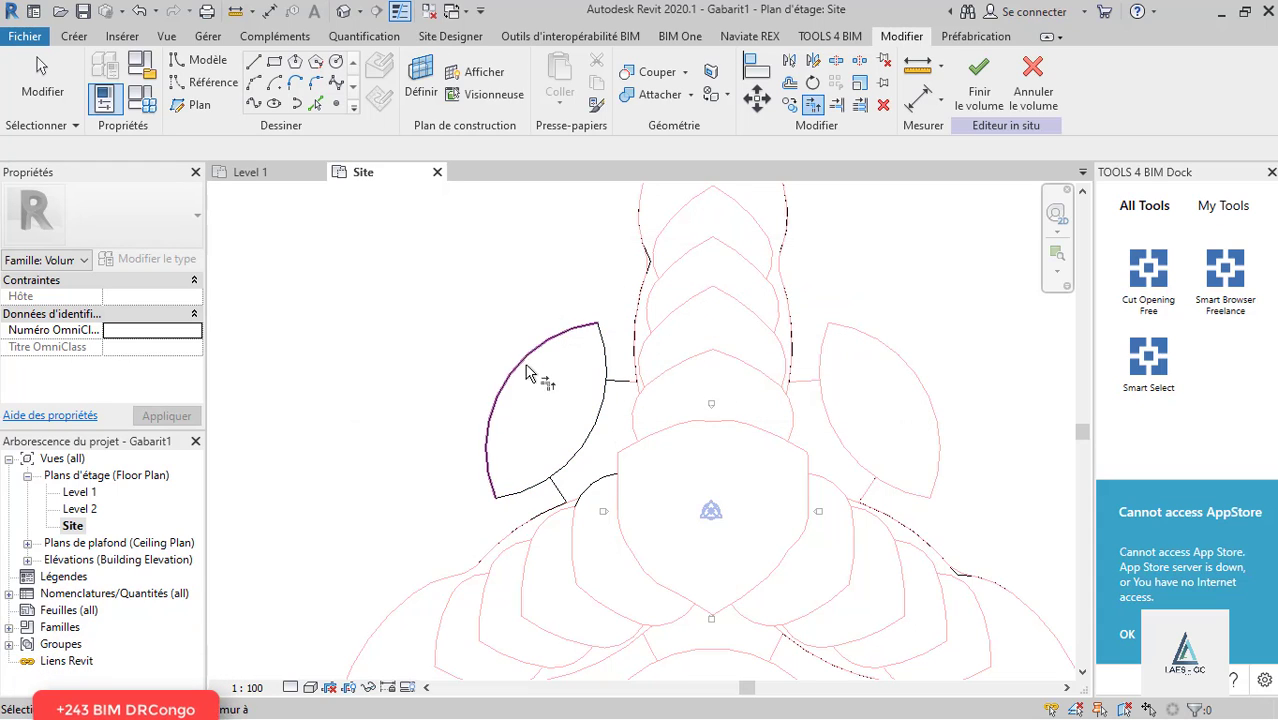
key(Escape)
key(Escape)
scroll(562, 438, down, 4)
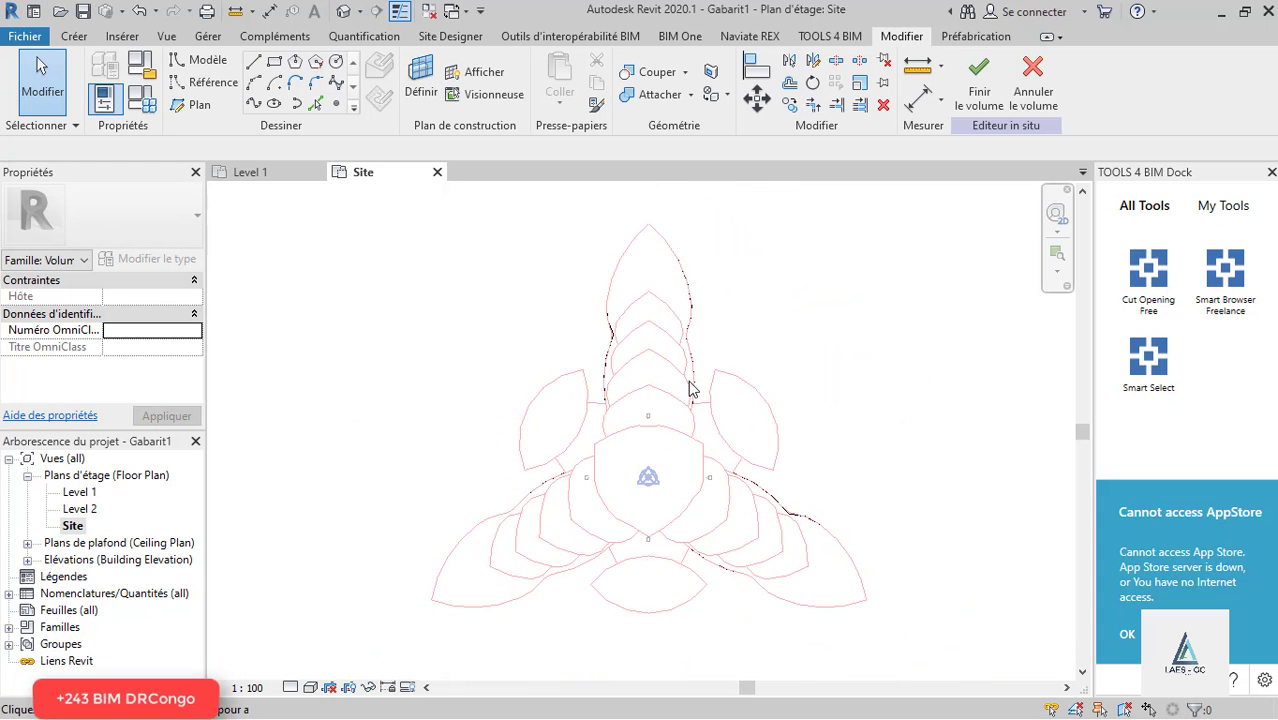
Step: Join the bottom leaf's left short connecting line to the lower-left wing's lower edge
scroll(674, 422, up, 3)
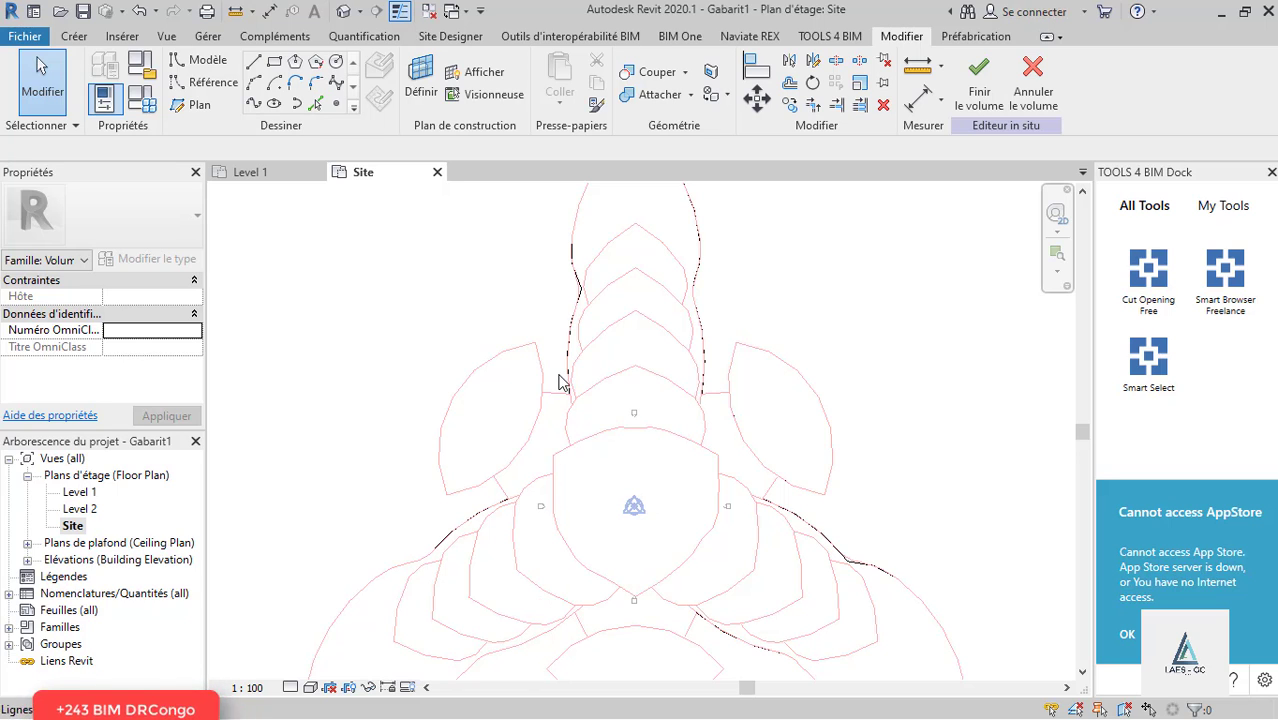
scroll(560, 383, down, 2)
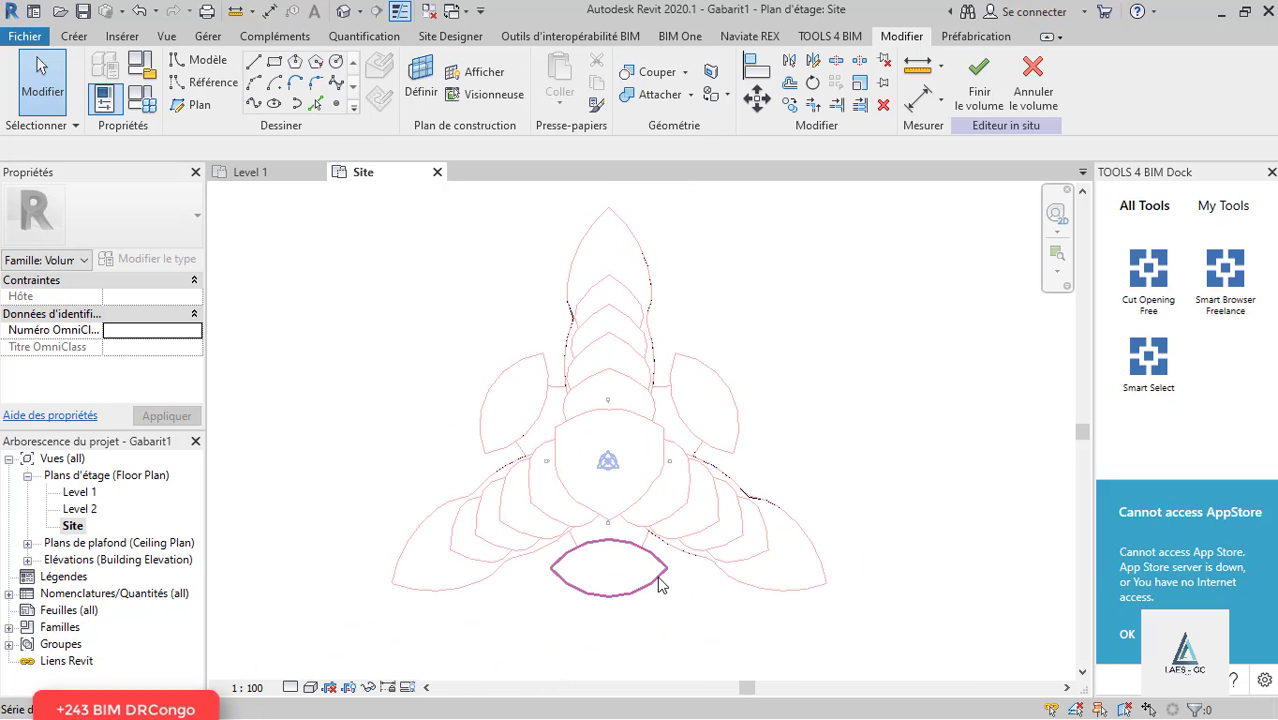
scroll(563, 553, up, 1)
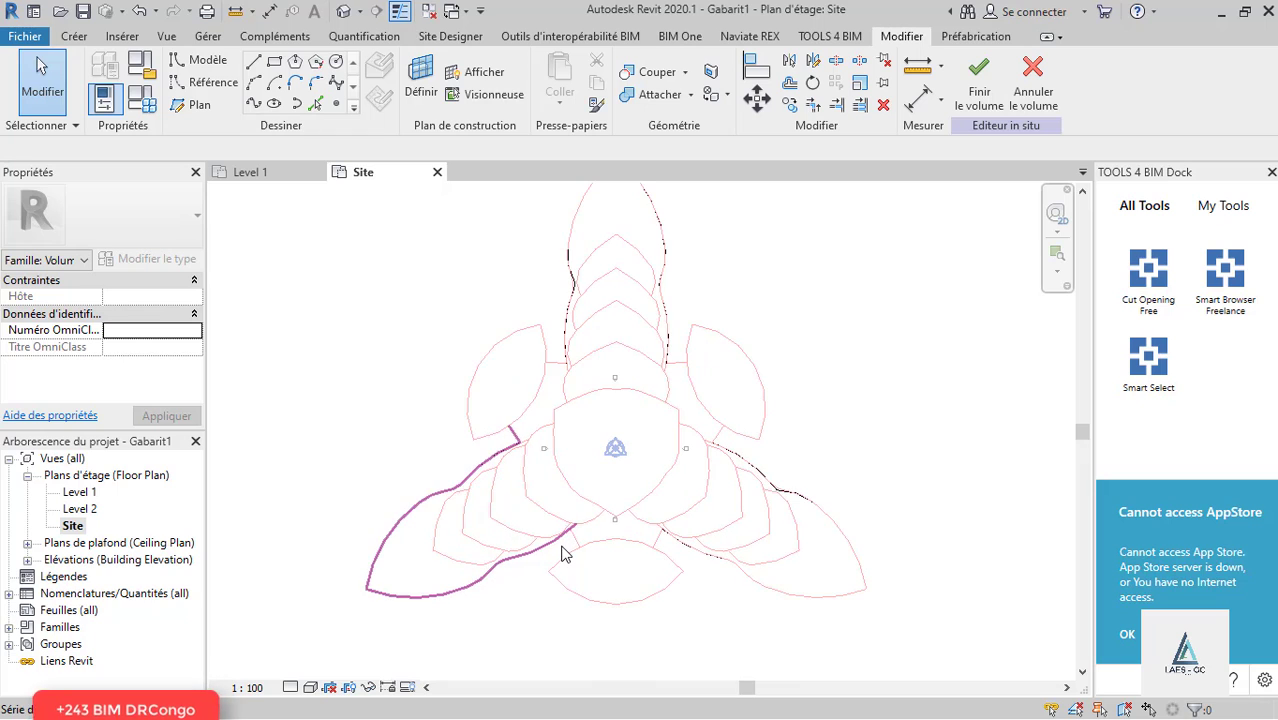
scroll(565, 550, up, 3)
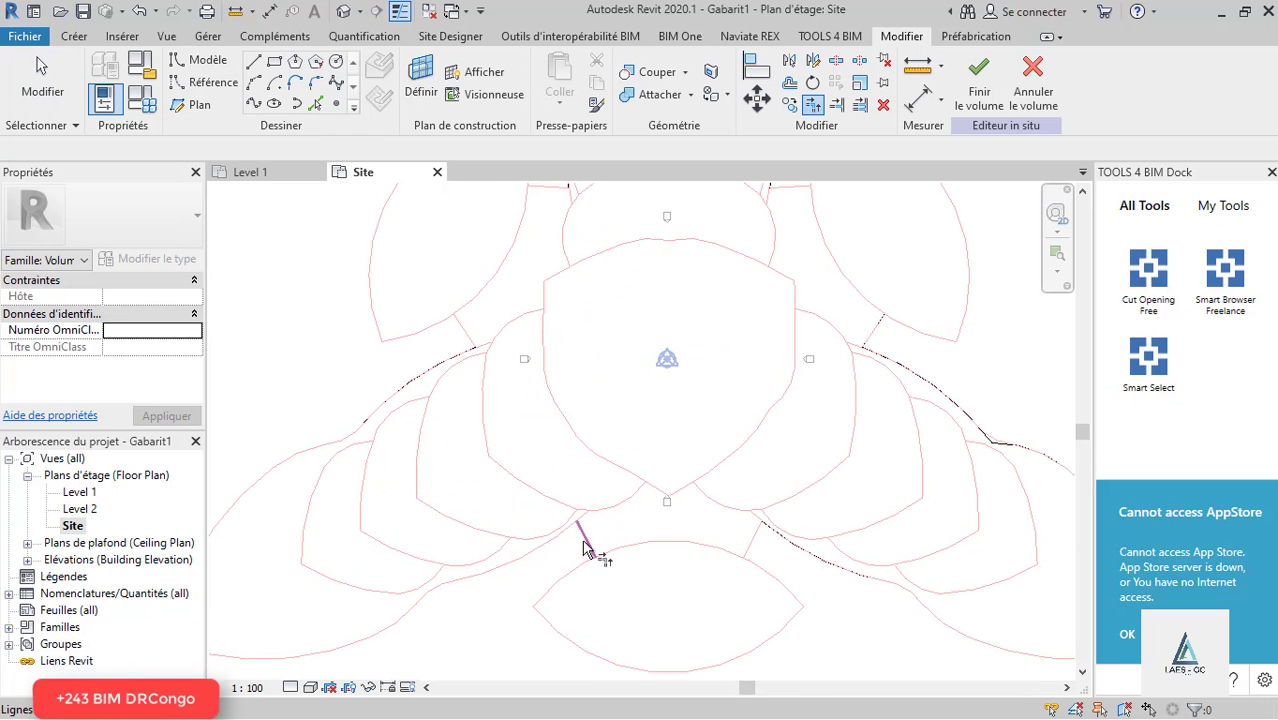
scroll(585, 560, down, 3)
scroll(700, 552, up, 3)
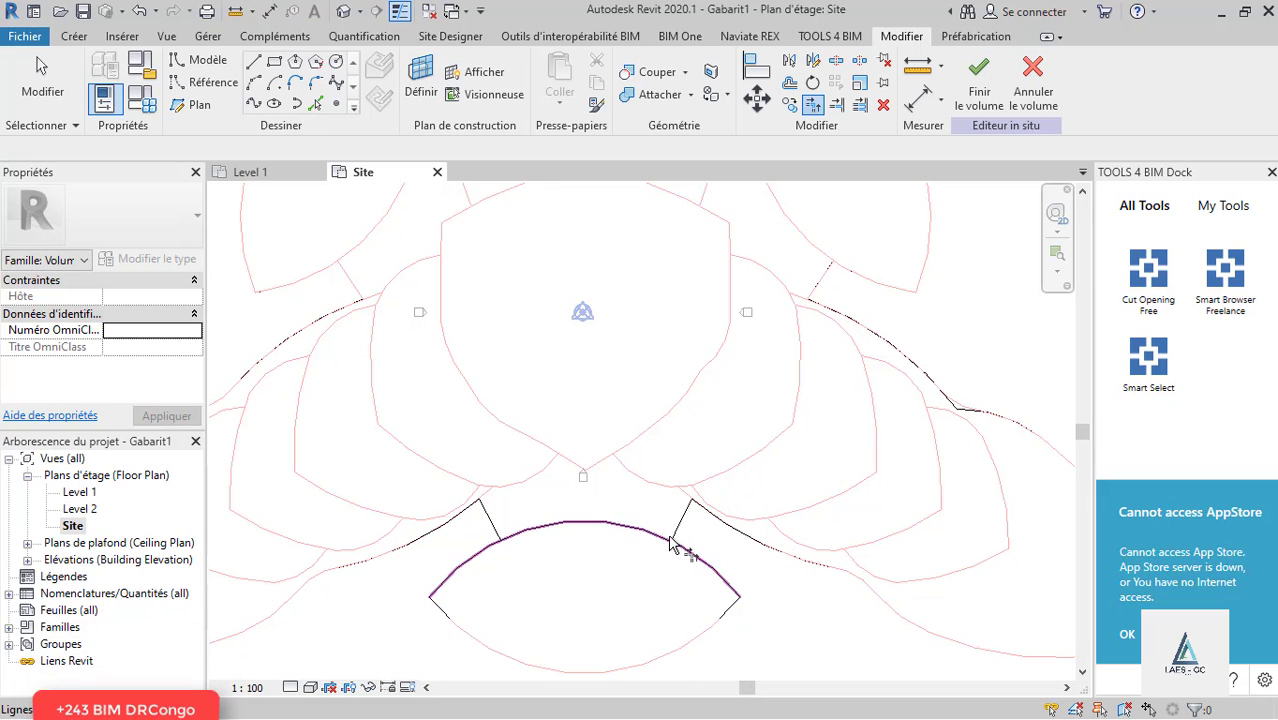
scroll(670, 540, down, 3)
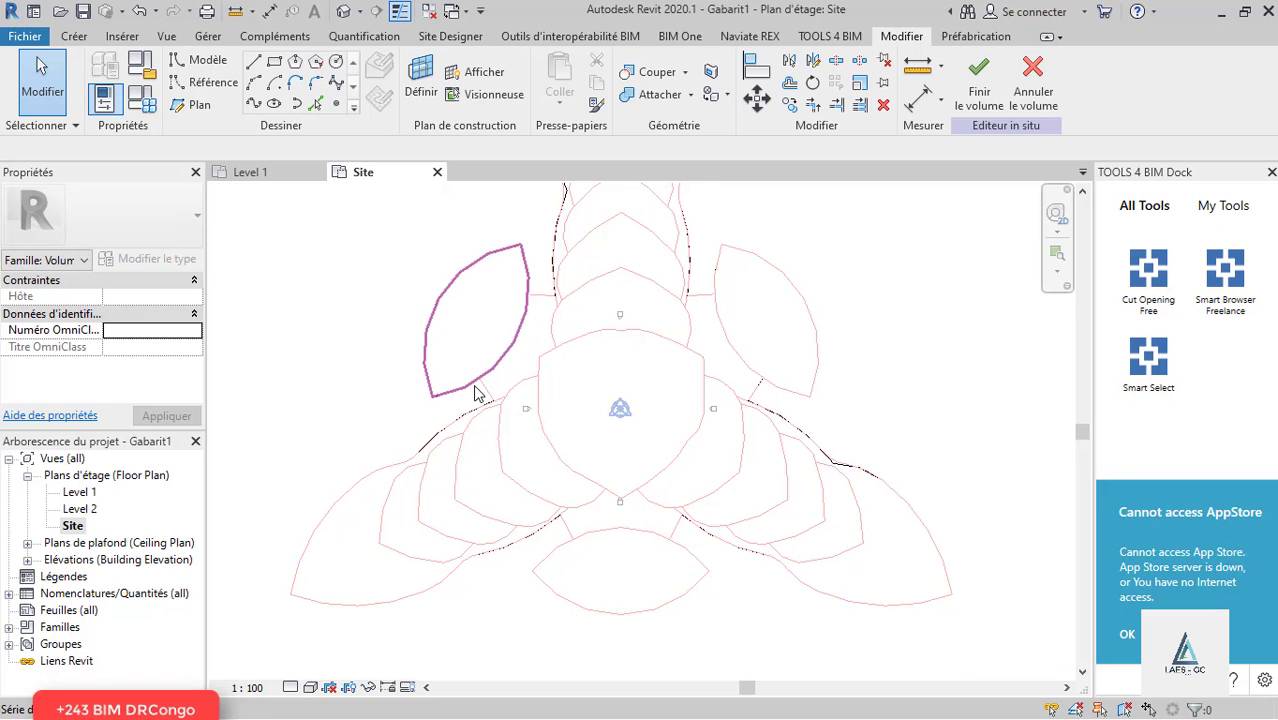
Step: Split the left side leaf's inner arc at a point between its two short connecting lines
scroll(479, 394, up, 3)
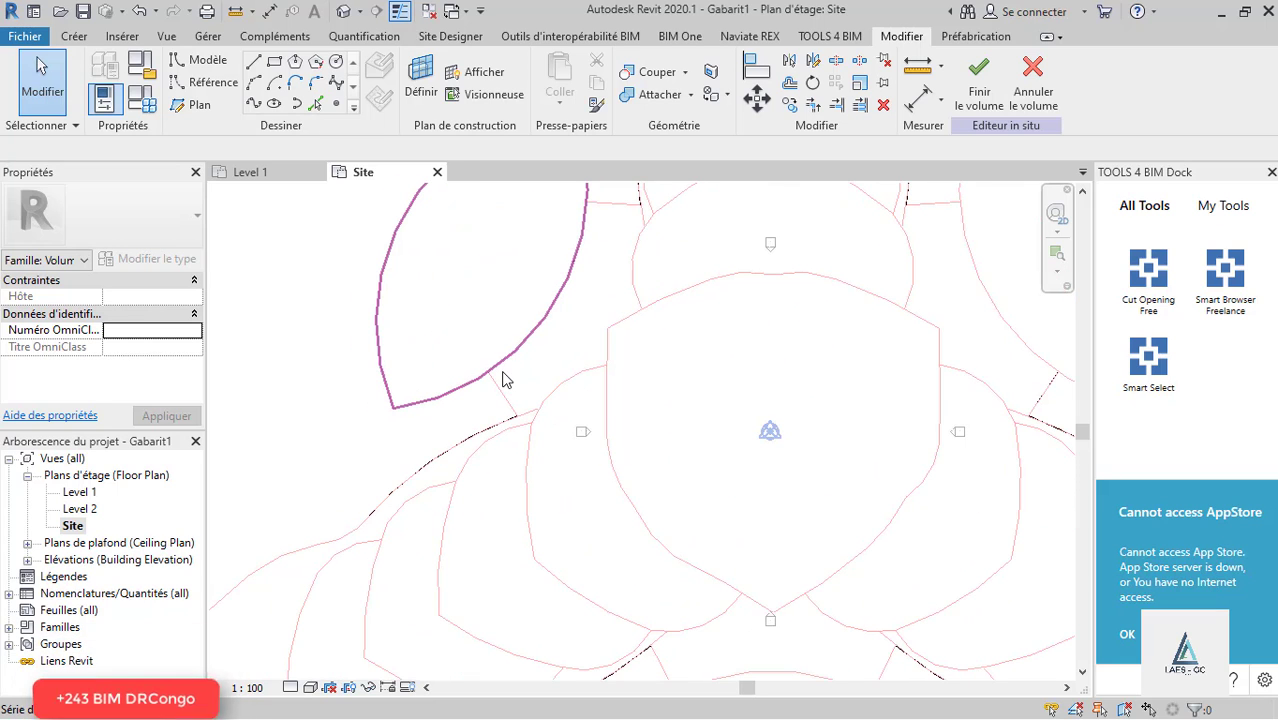
scroll(502, 430, down, 1)
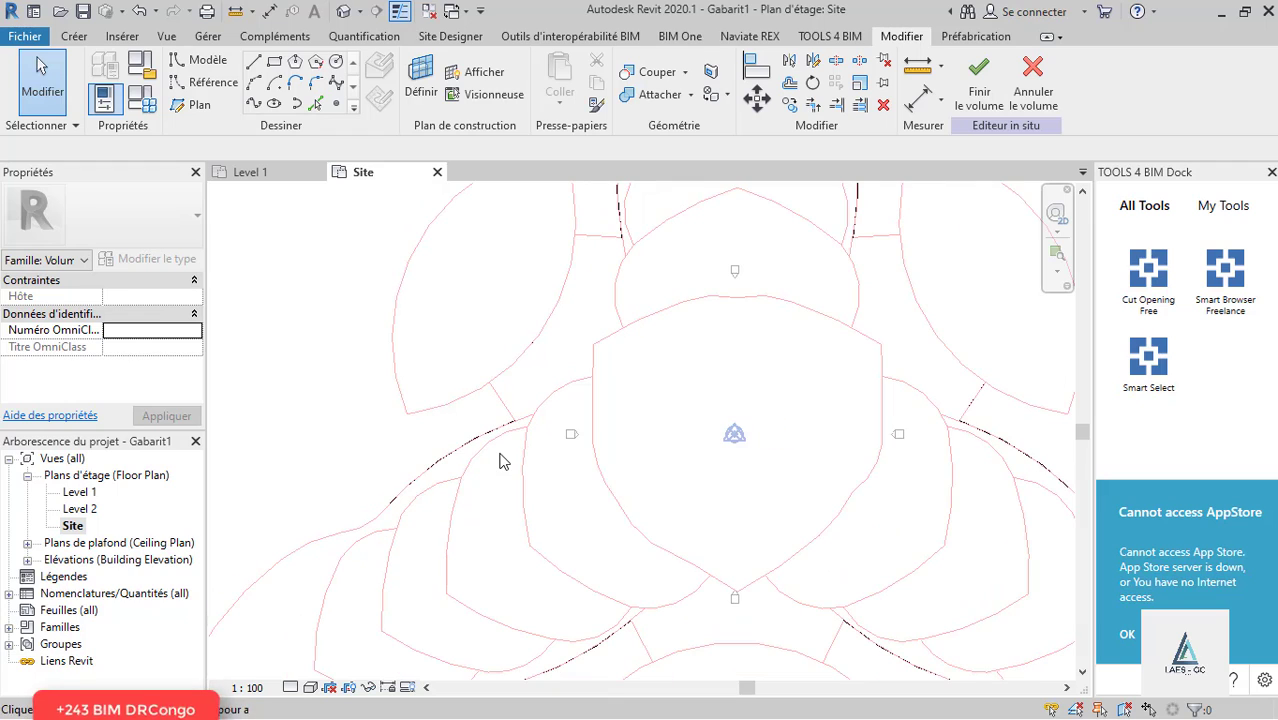
key(s)
key(l)
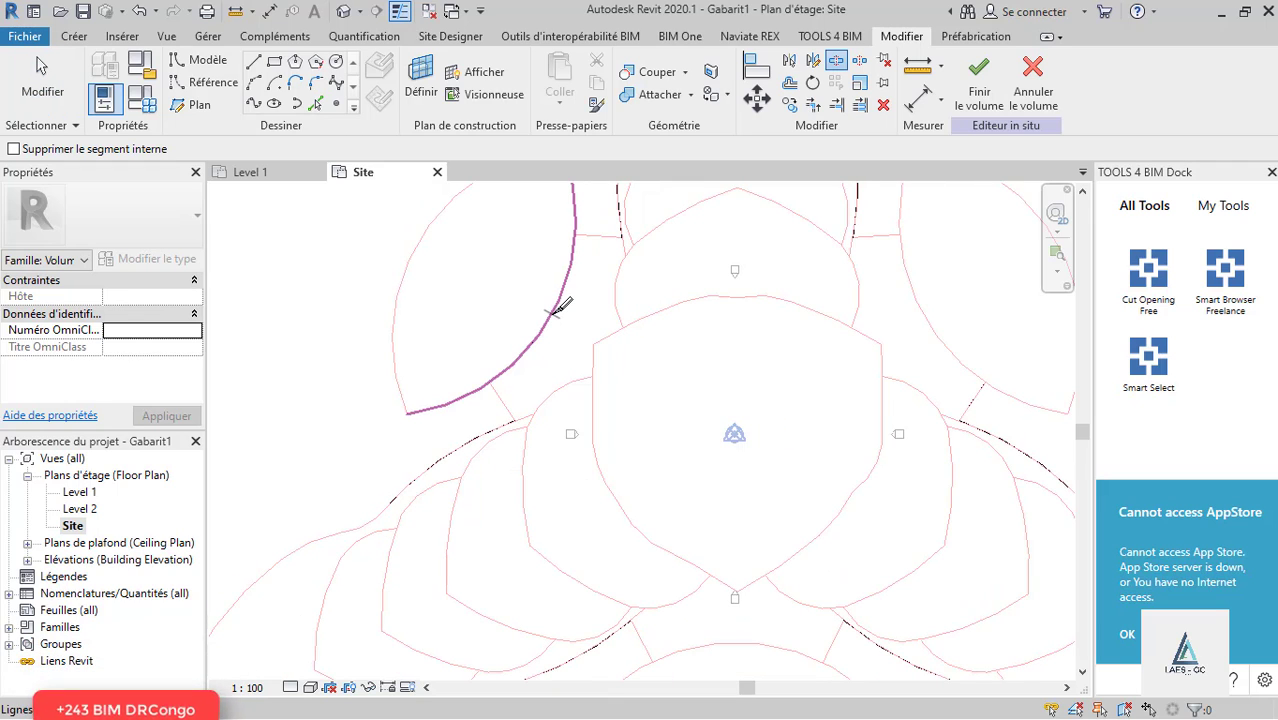
click(553, 314)
scroll(431, 462, down, 2)
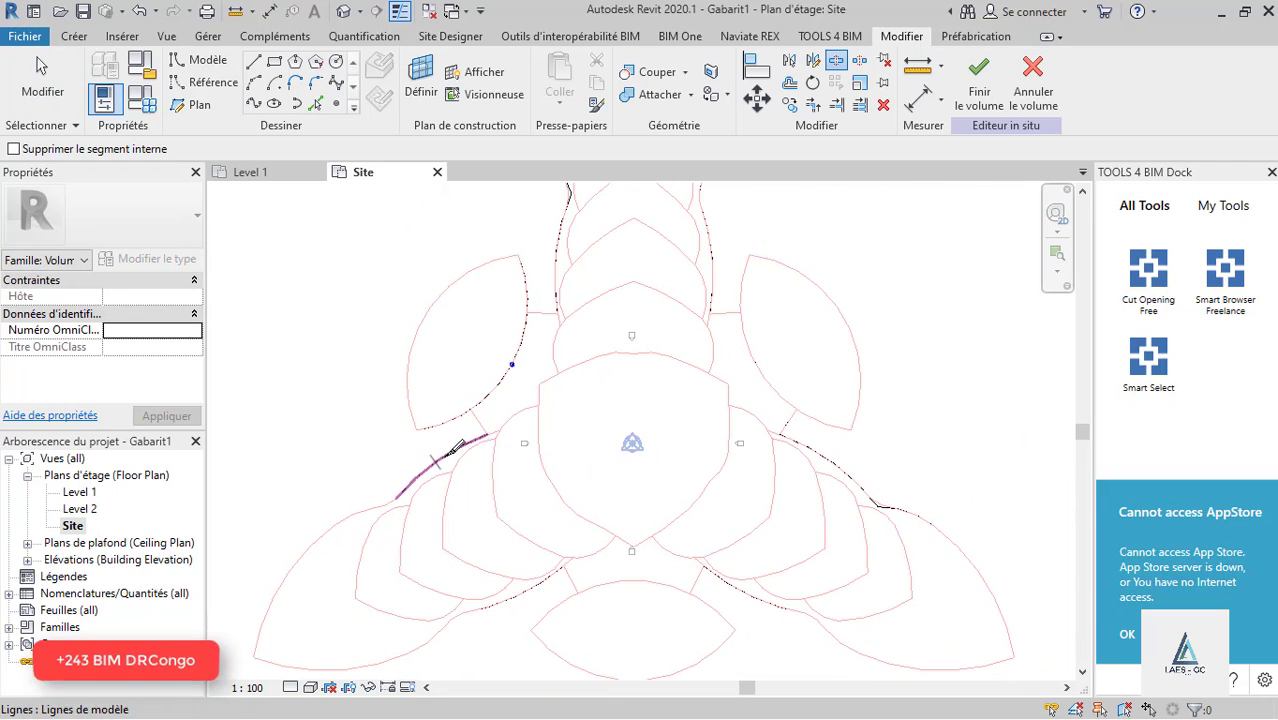
Step: Split the right leaf's inner arc and the bottom leaf's upper arc at points between their two short connecting lines
click(759, 371)
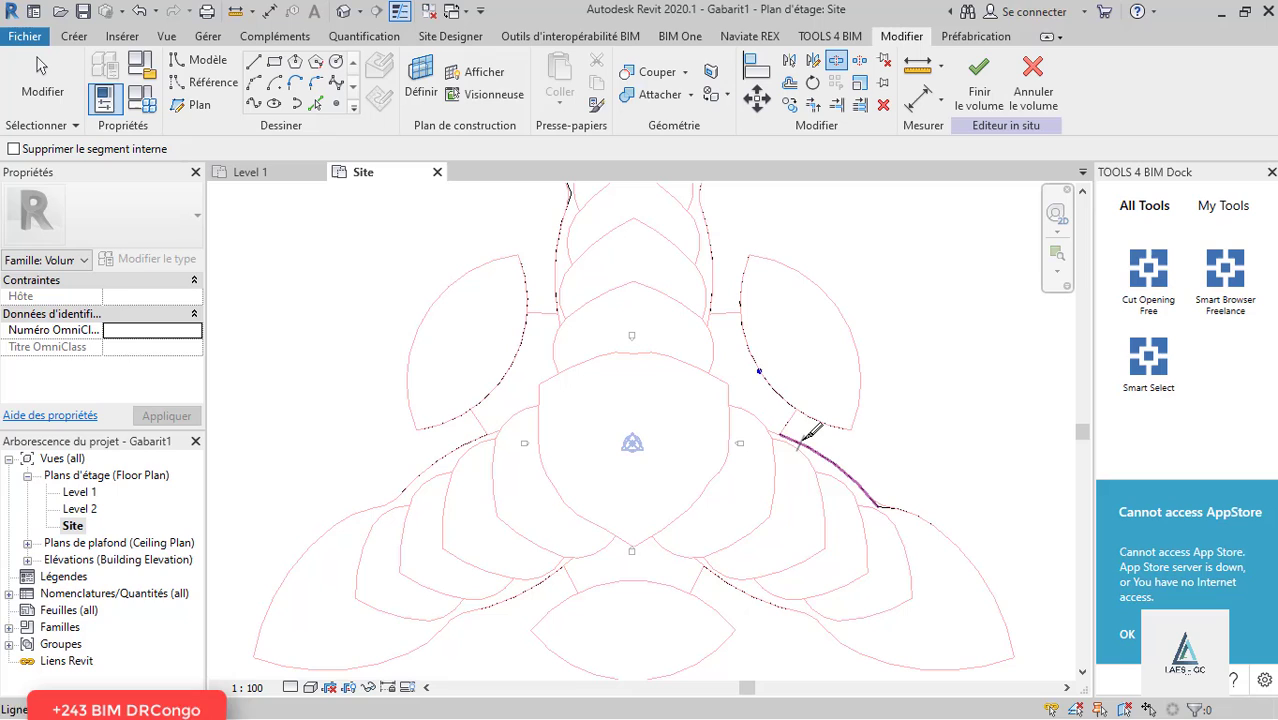
click(646, 581)
key(Escape)
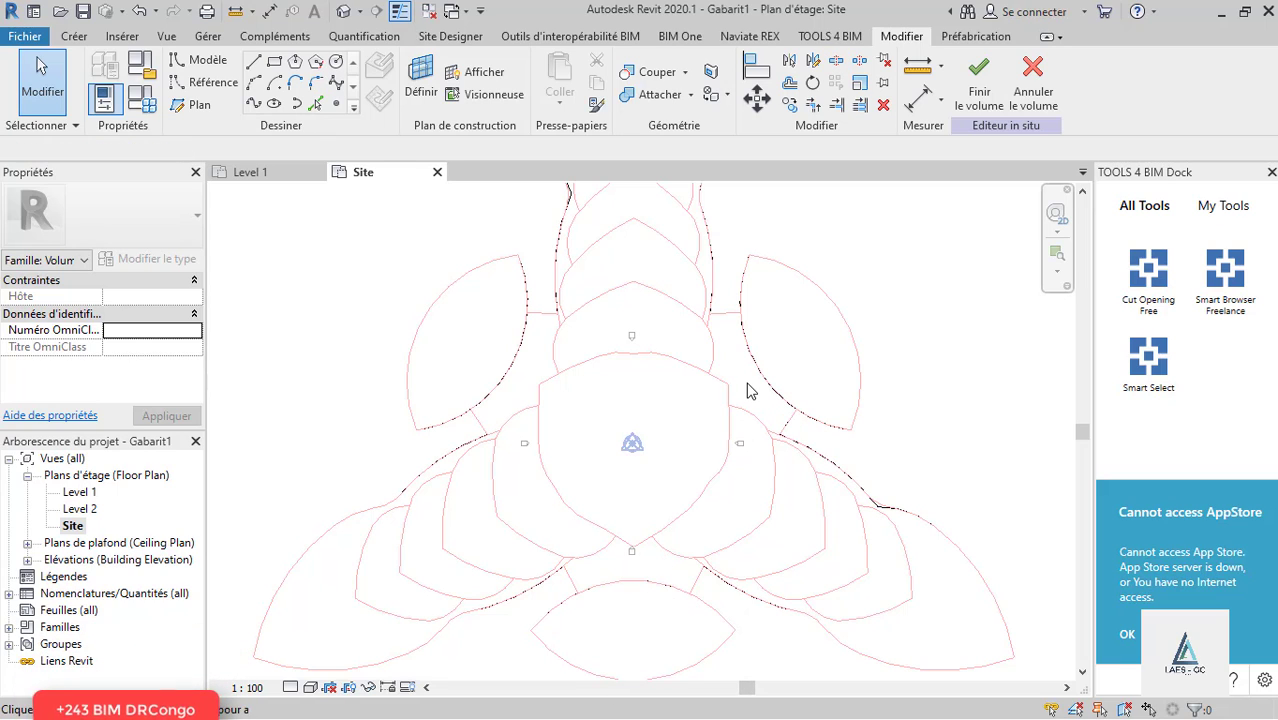
Step: Try to join the right leaf's lower and upper short connecting lines to its inner arc
key(t)
key(r)
scroll(740, 330, up, 1)
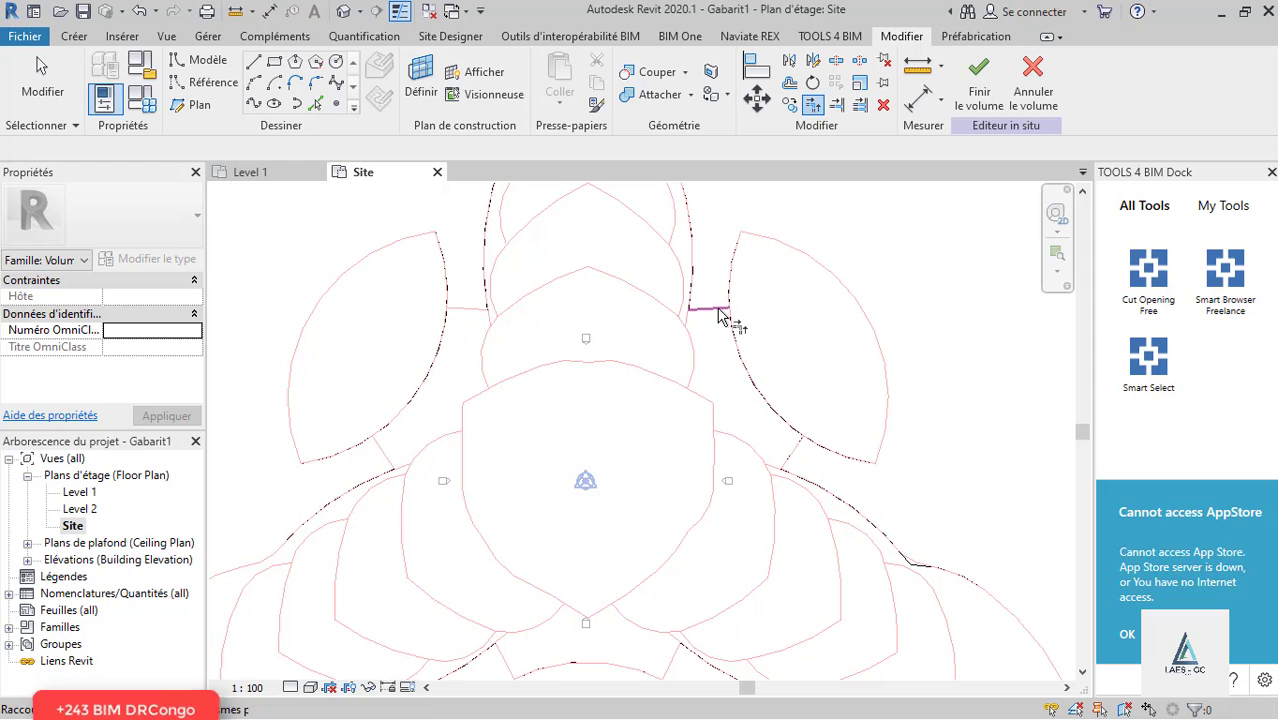
click(789, 457)
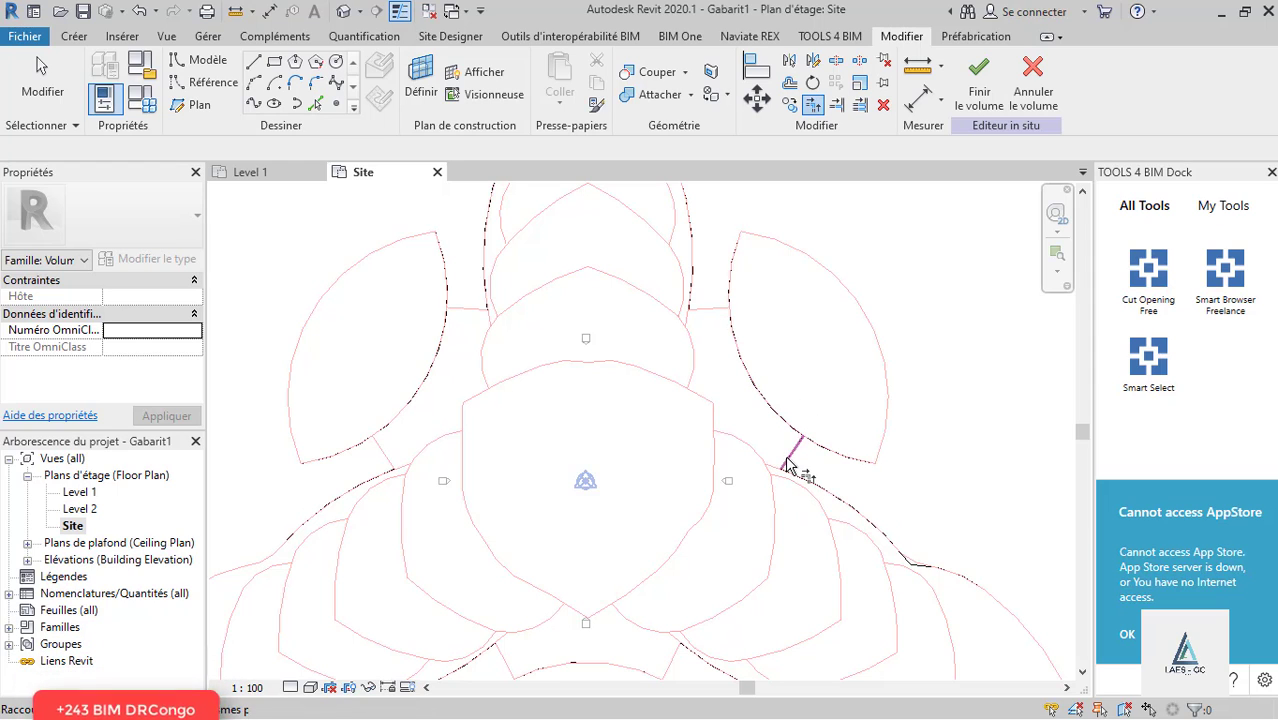
click(789, 436)
click(712, 308)
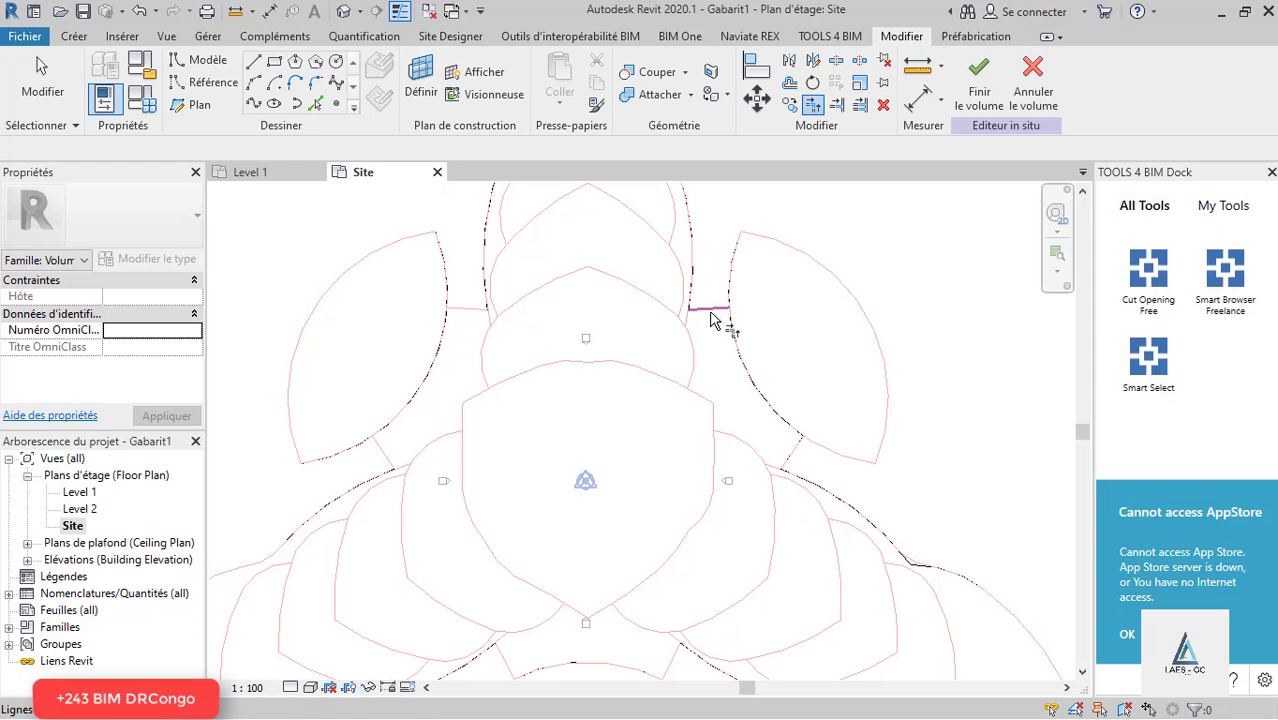
click(731, 292)
key(Escape)
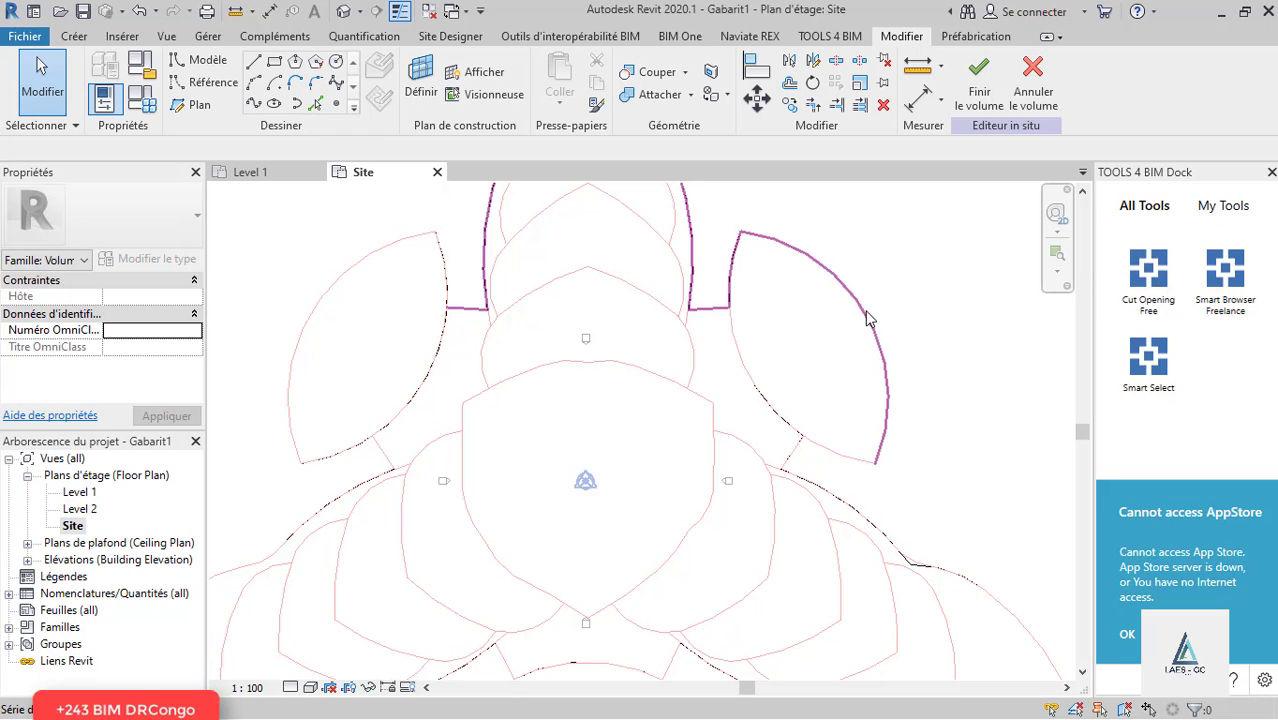
click(799, 446)
click(831, 453)
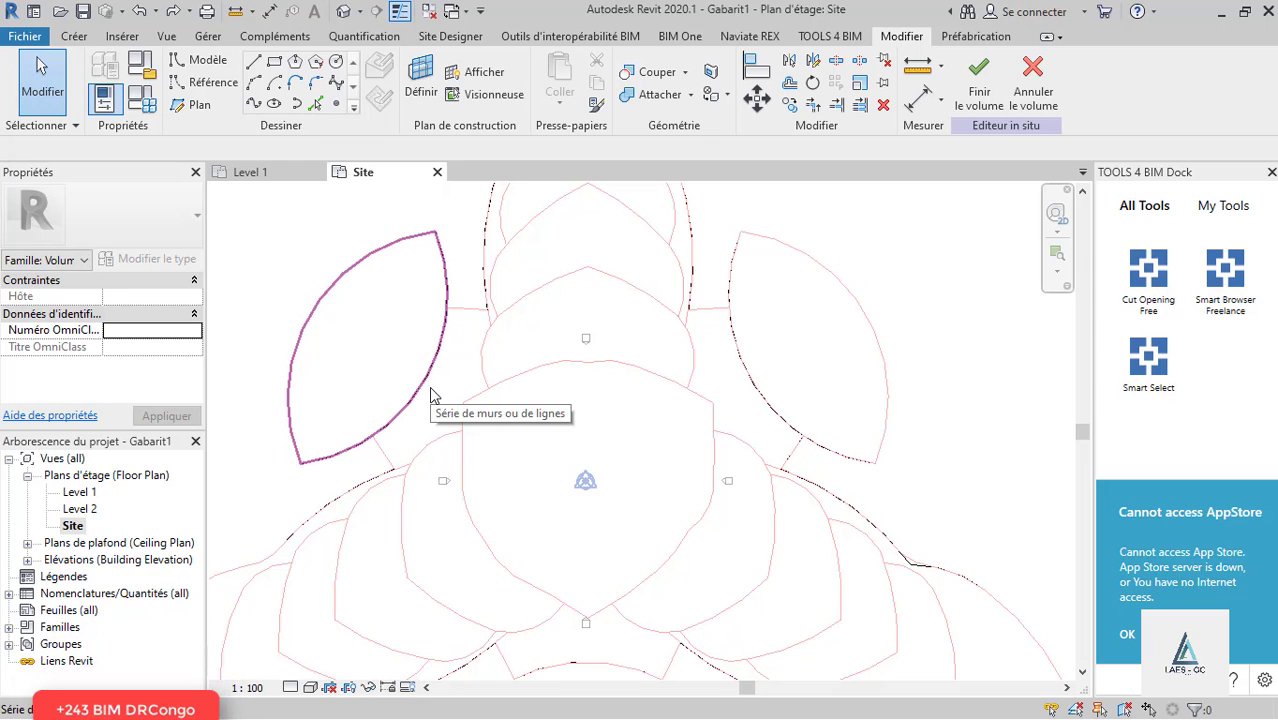
Step: Split the left leaf's inner arc again between its two short connecting lines
key(s)
key(l)
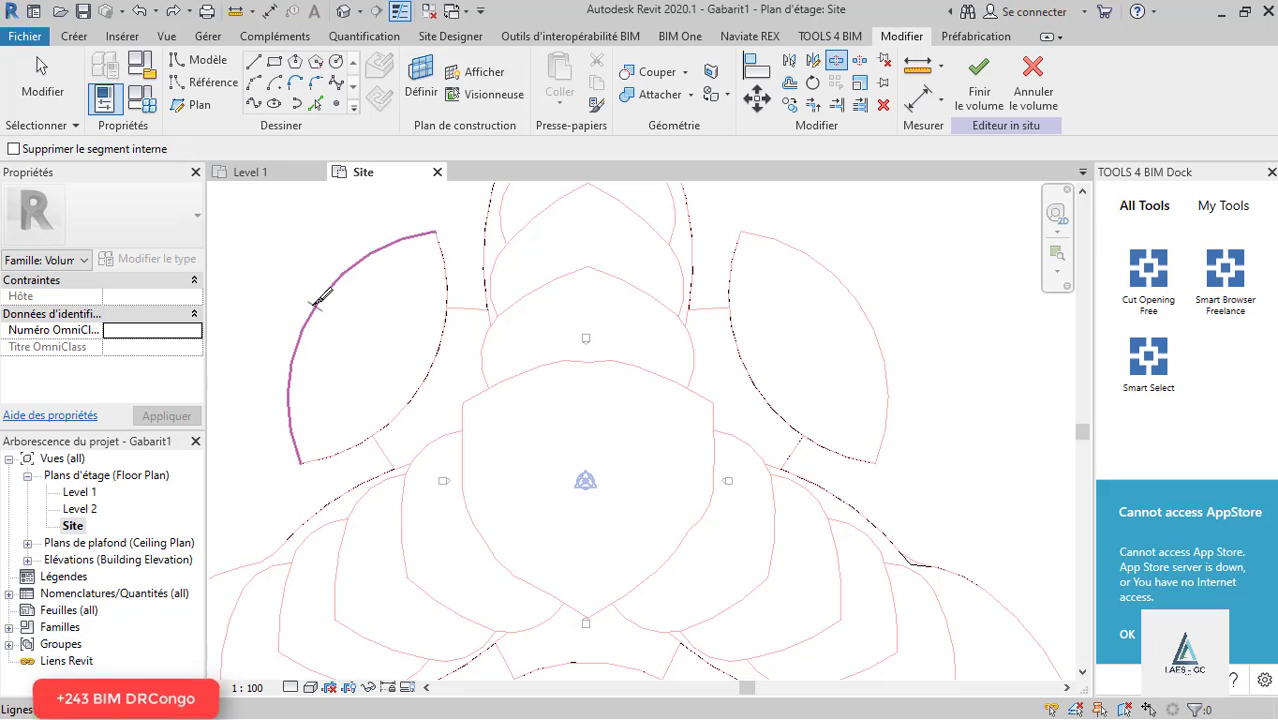
key(Escape)
click(444, 357)
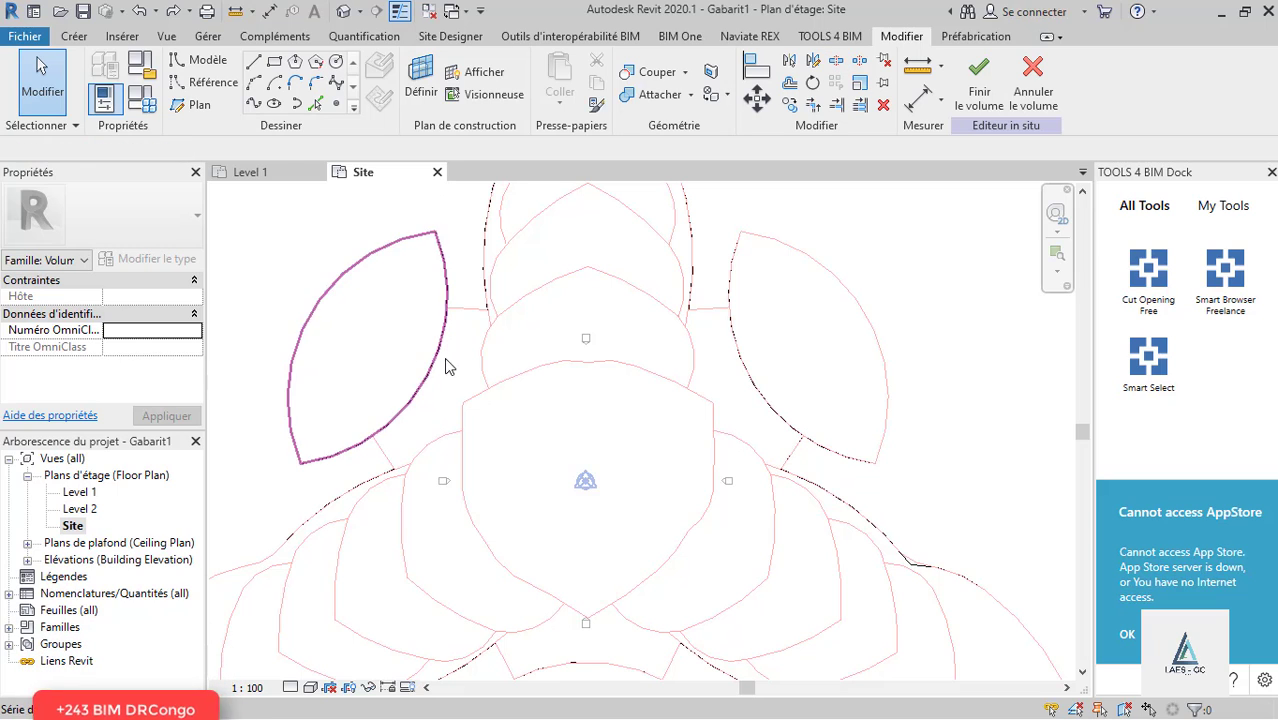
key(s)
key(l)
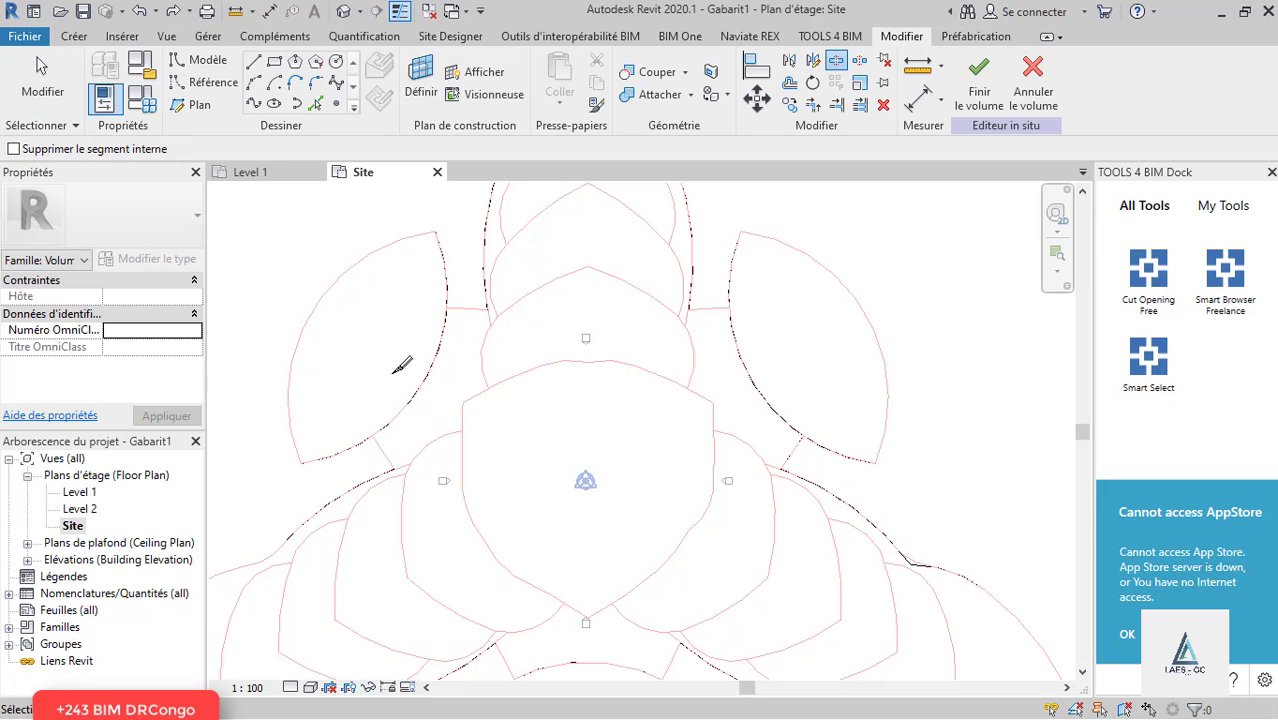
click(418, 391)
key(Escape)
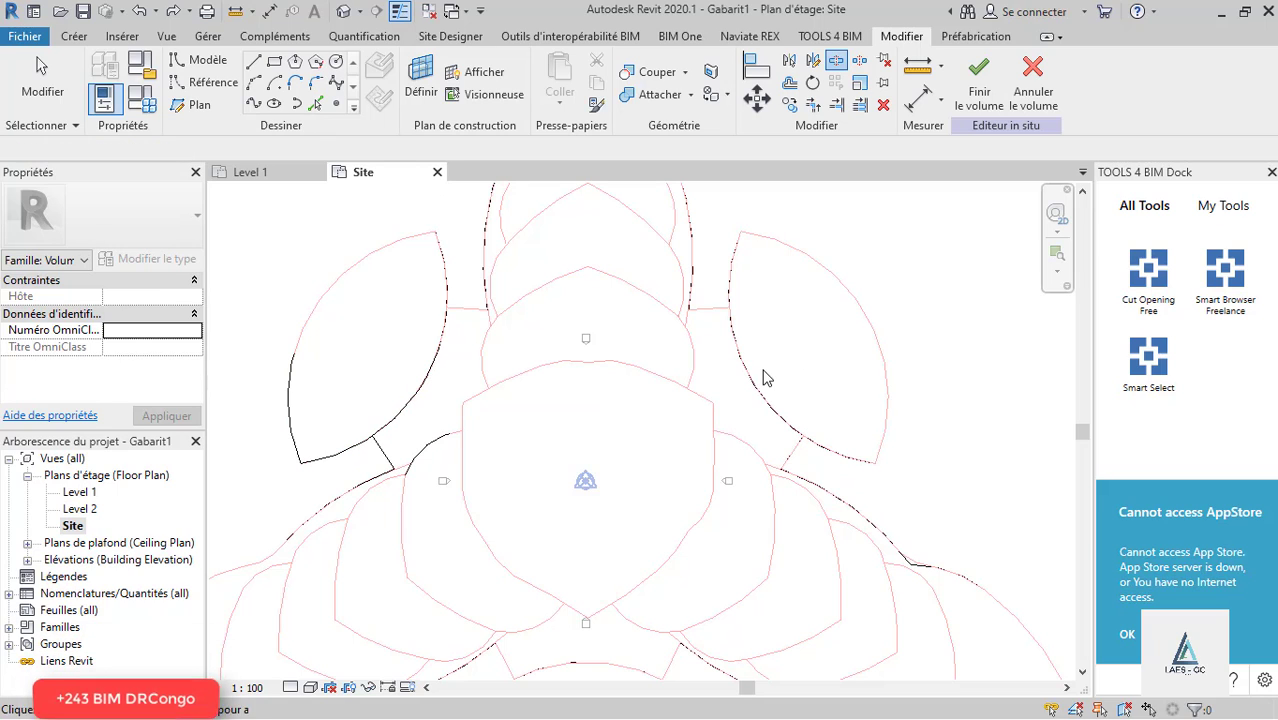
Step: Split the right leaf's inner arc and the bottom leaf's upper arc once more between their short connecting lines
key(s)
key(l)
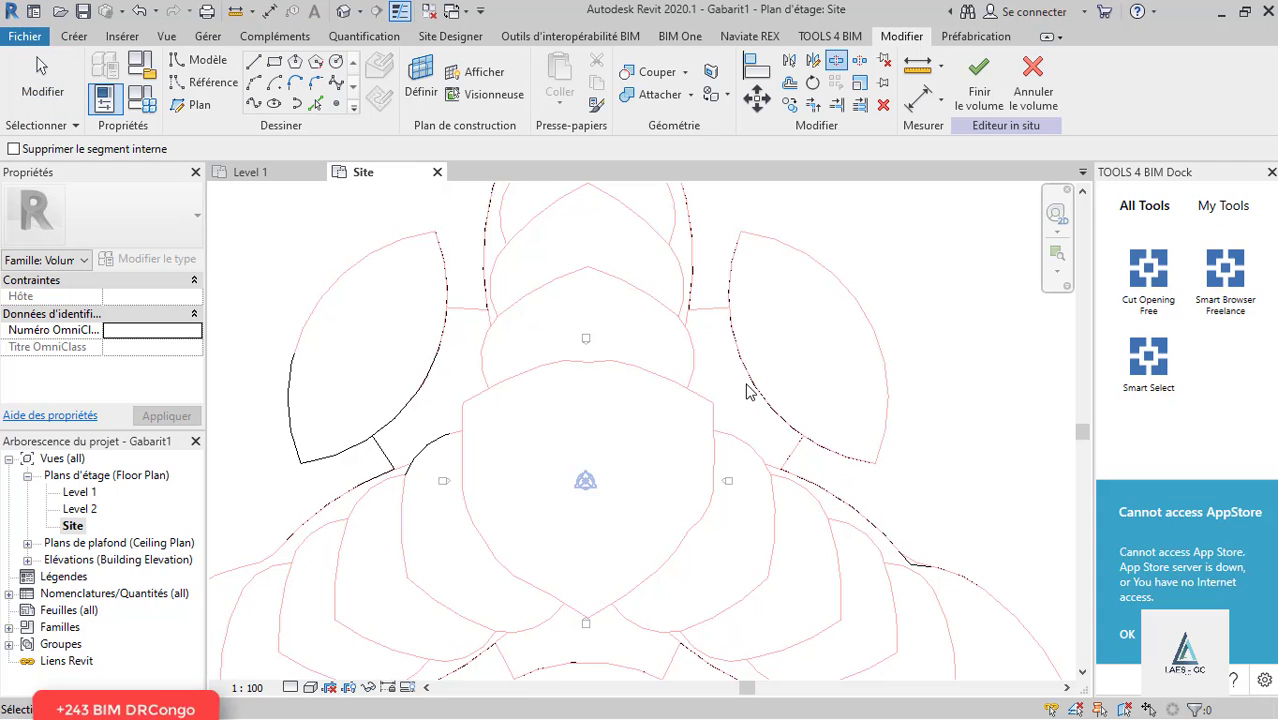
click(749, 377)
scroll(627, 390, down, 3)
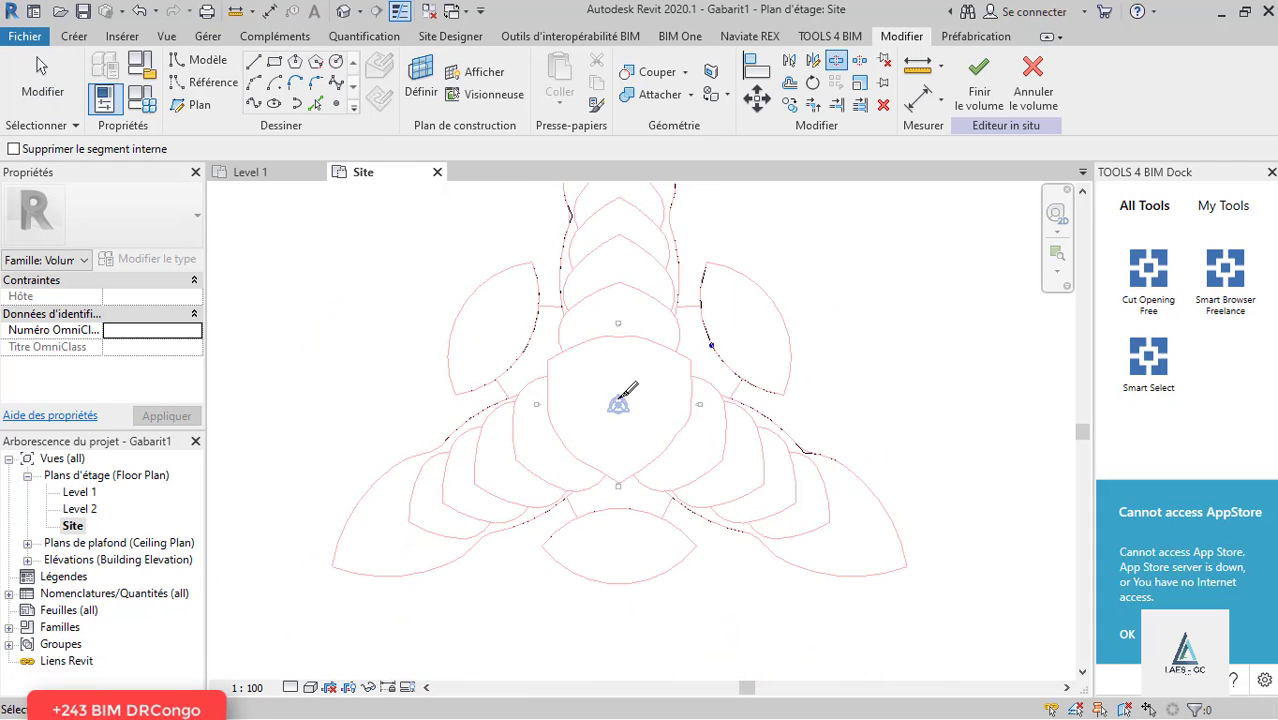
click(630, 507)
key(Escape)
Step: Split the bottom leaf's upper arc at another point near its middle
scroll(625, 515, up, 1)
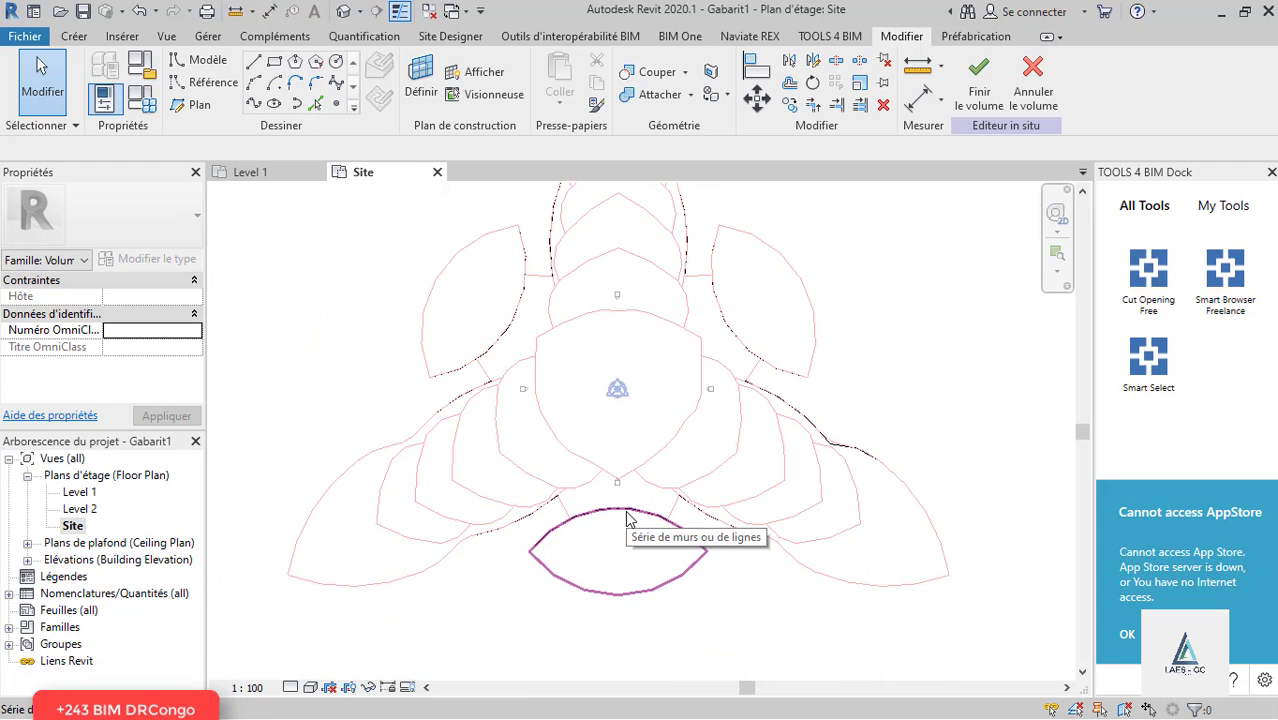
scroll(626, 522, up, 2)
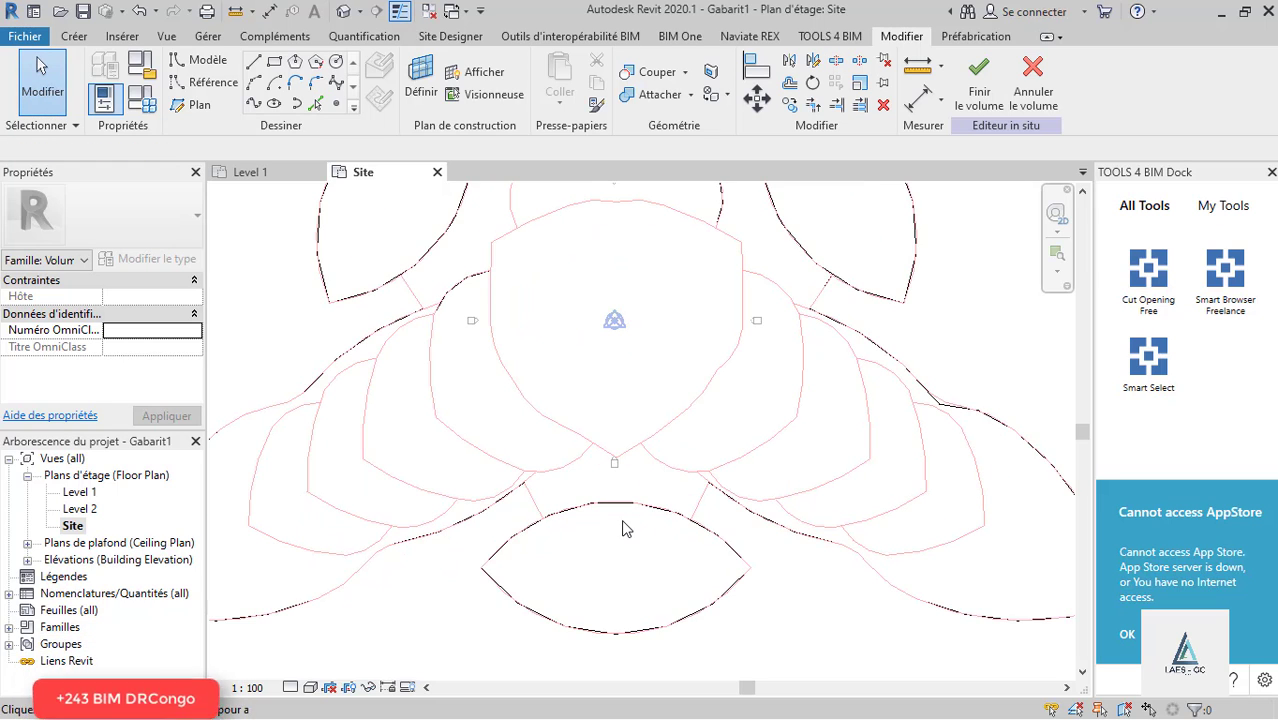
key(s)
key(l)
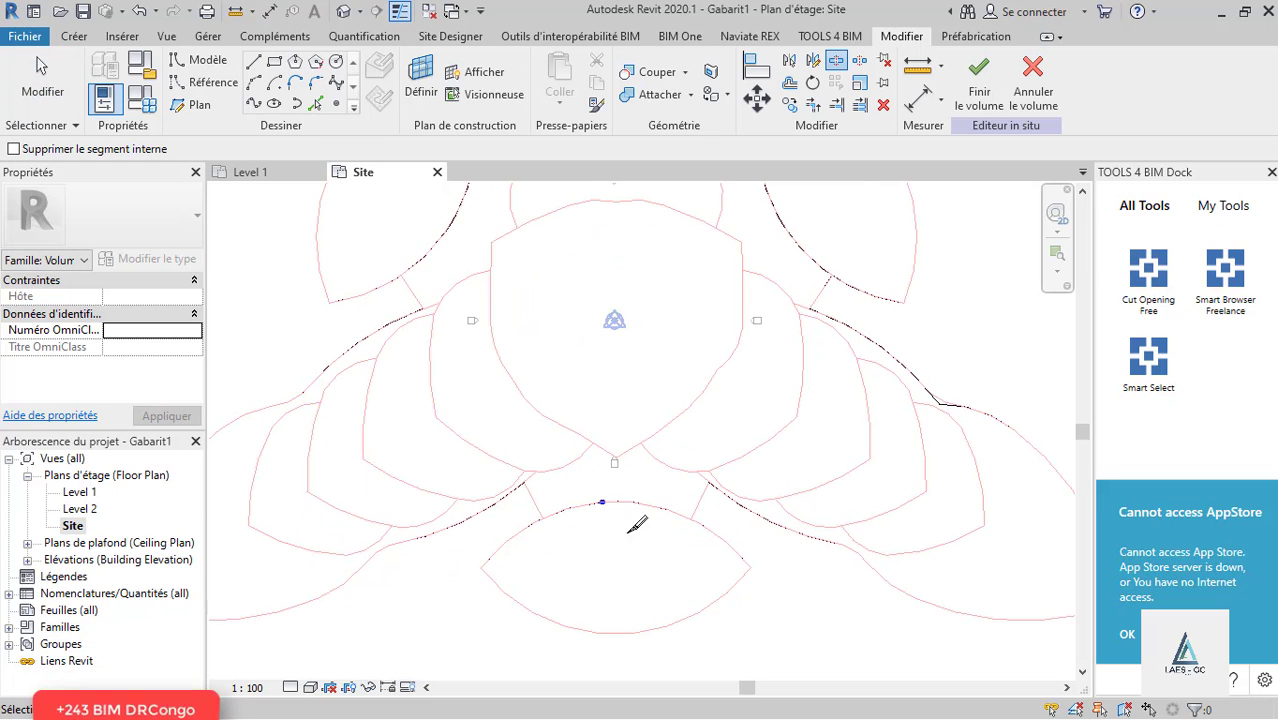
click(595, 512)
key(Escape)
Step: Try to join the bottom leaf's left short connecting line to its upper arc
scroll(595, 520, up, 2)
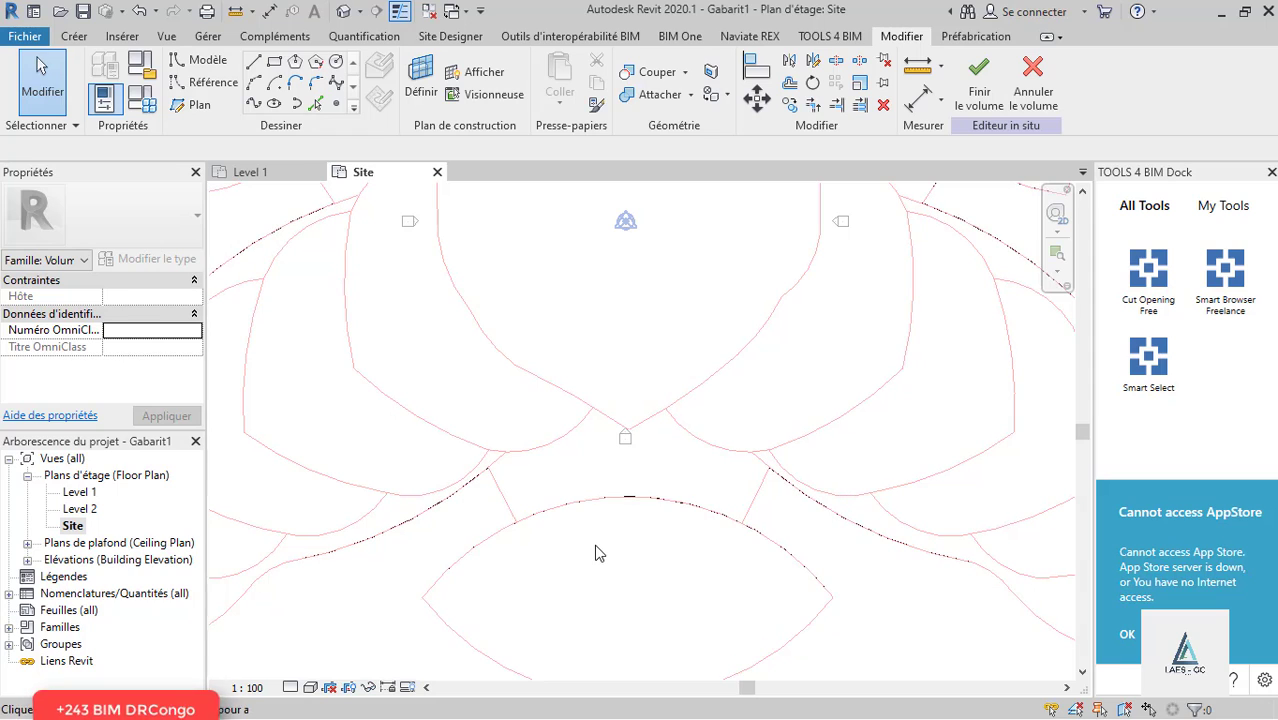
key(s)
key(l)
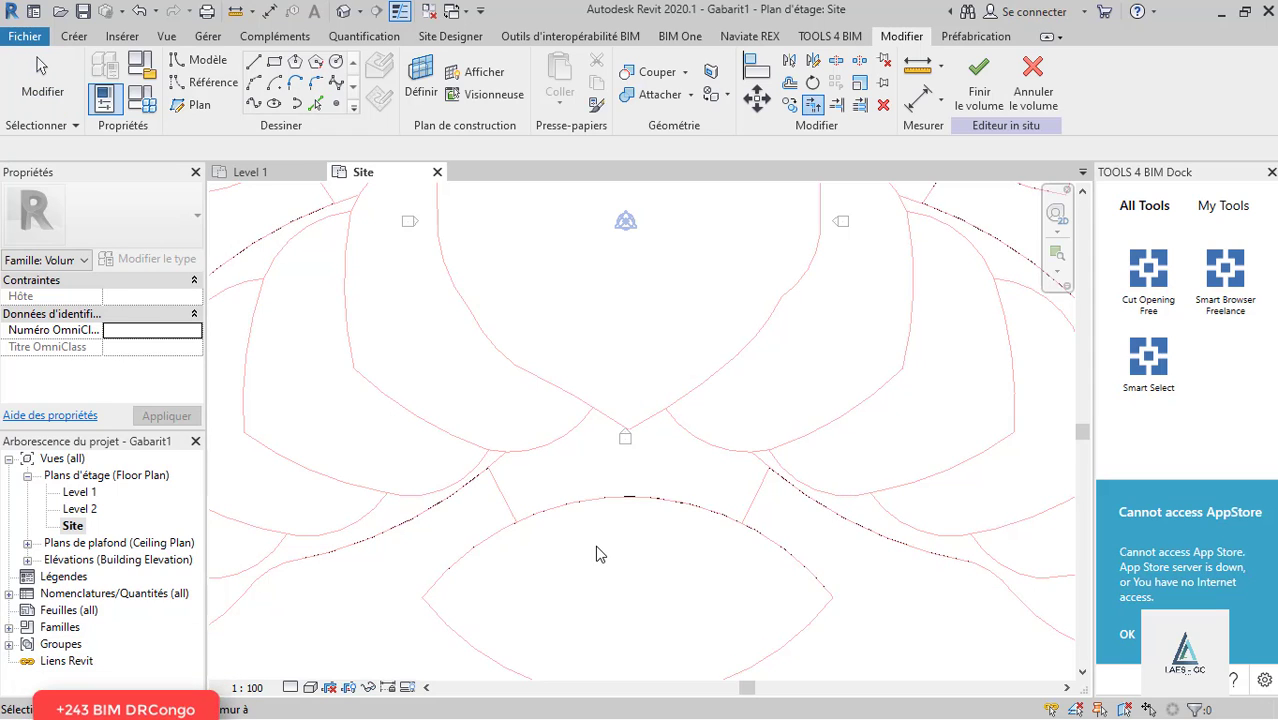
click(507, 500)
key(s)
key(l)
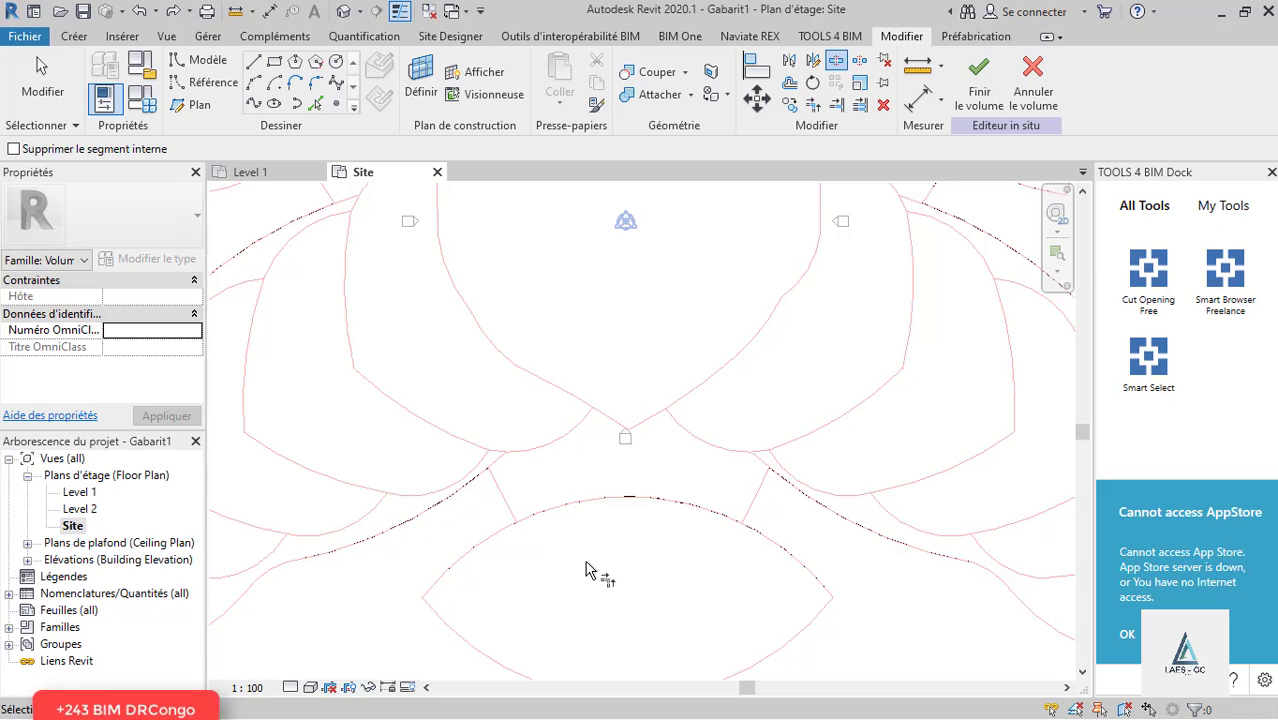
key(Escape)
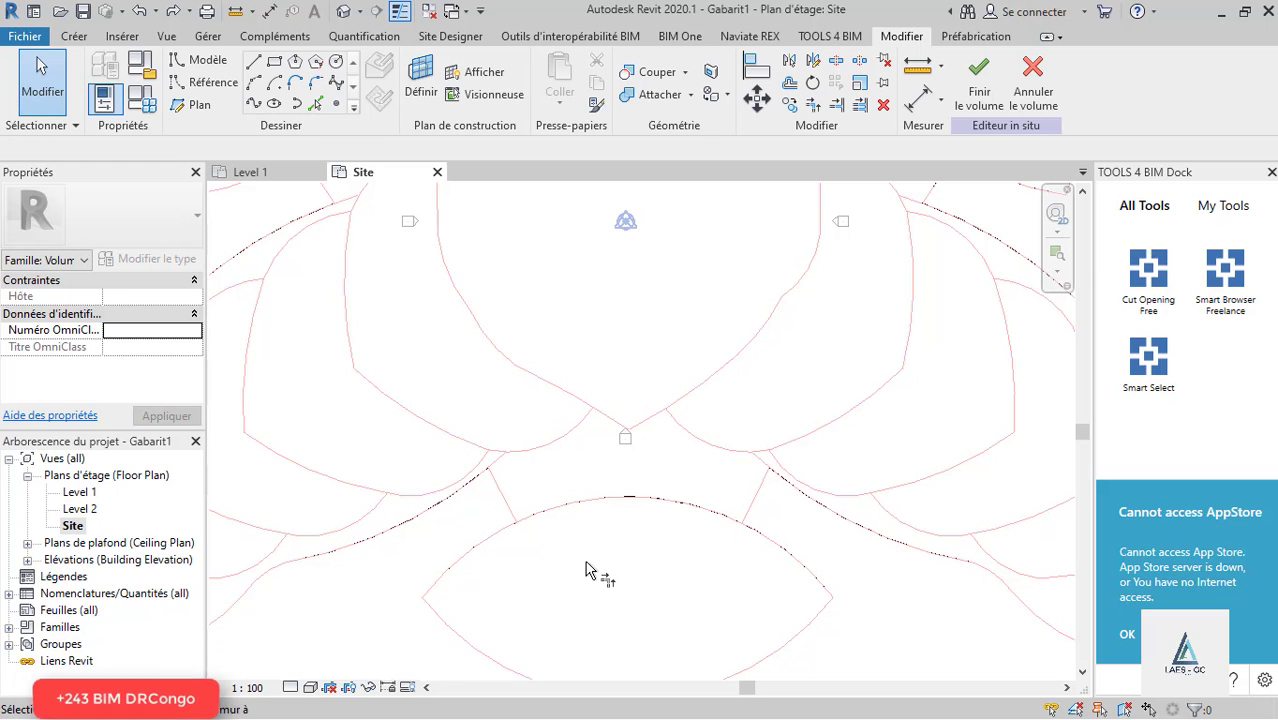
key(t)
key(r)
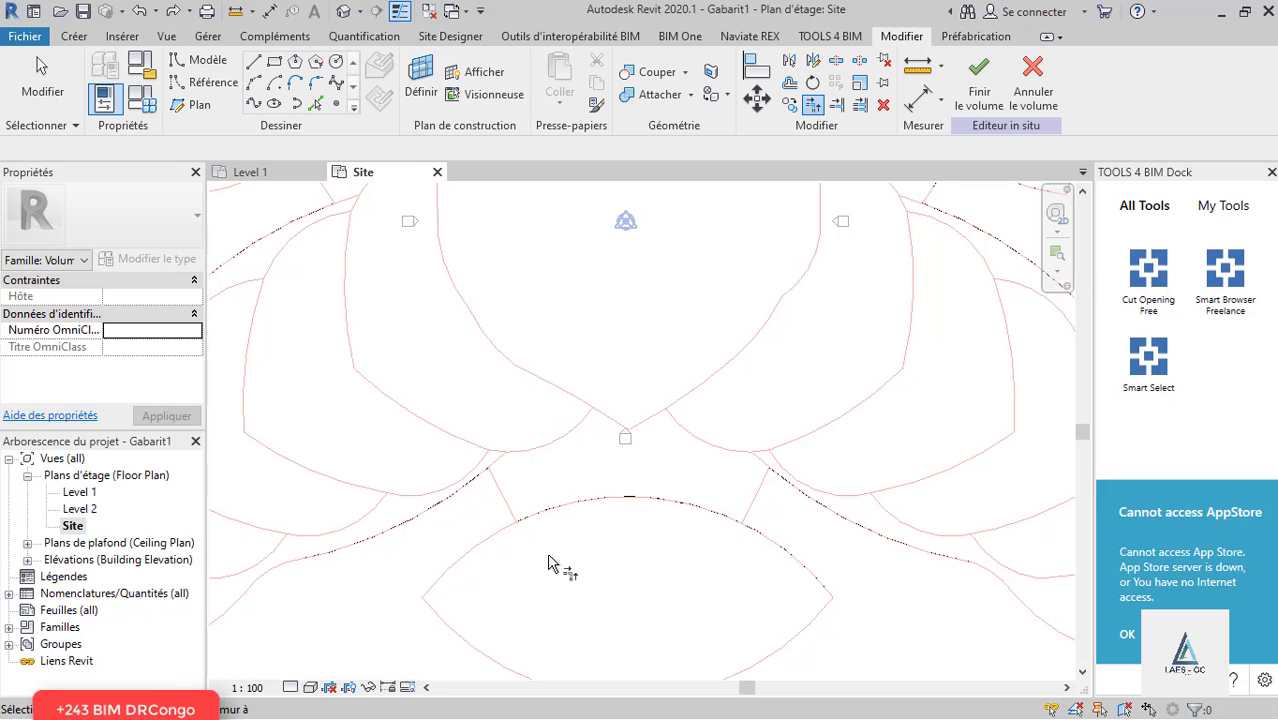
key(alt+Tab)
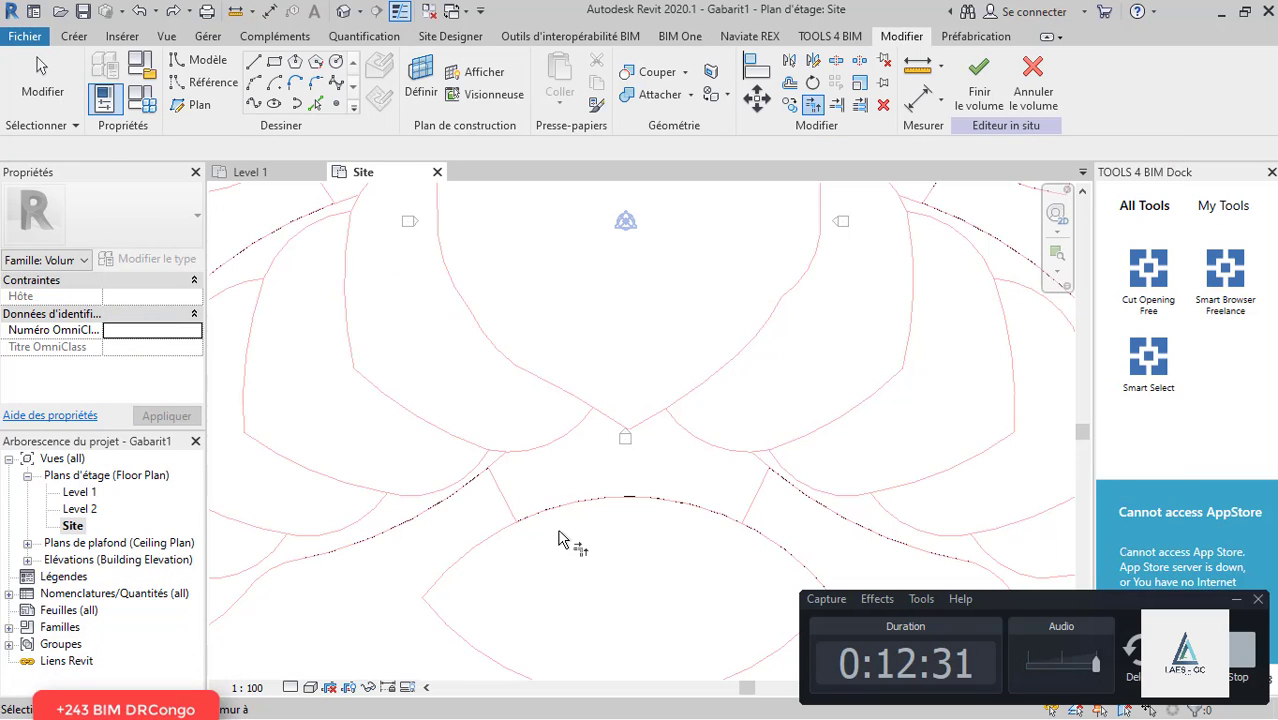
Step: Split the left leaf's inner arc at an additional point just above its lower short connecting line
scroll(560, 540, down, 5)
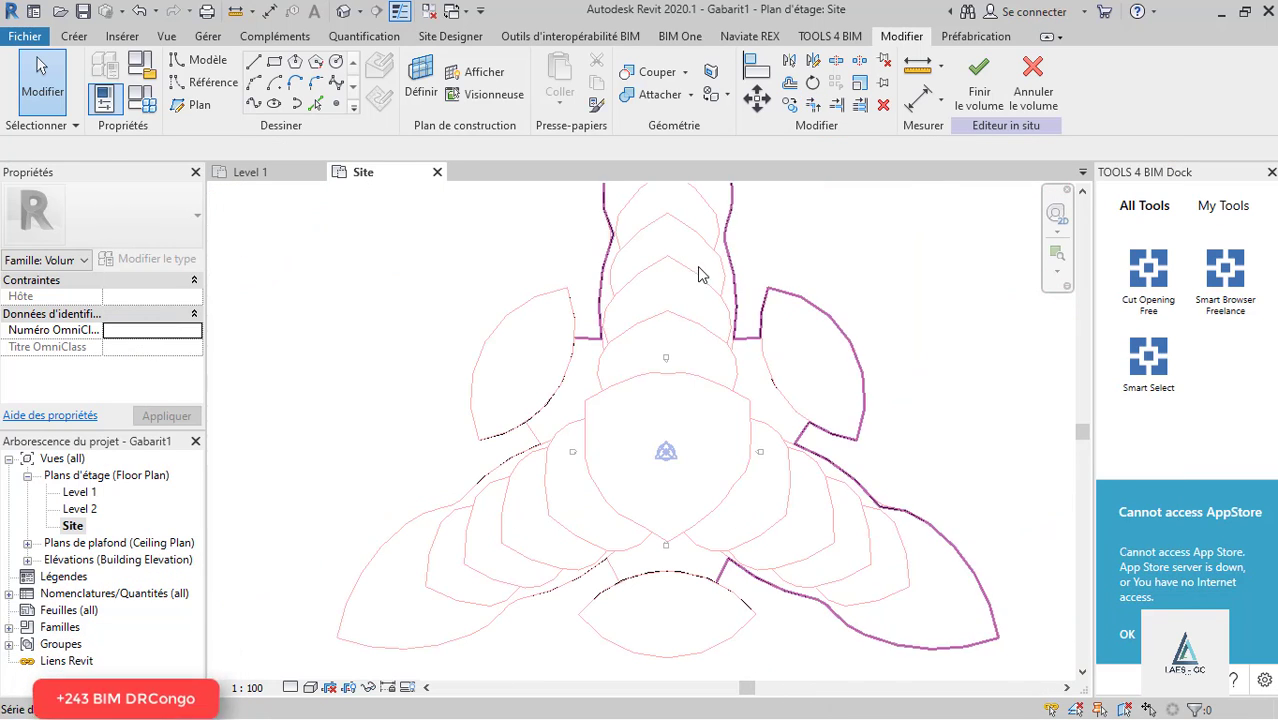
scroll(605, 328, up, 2)
scroll(605, 328, up, 1)
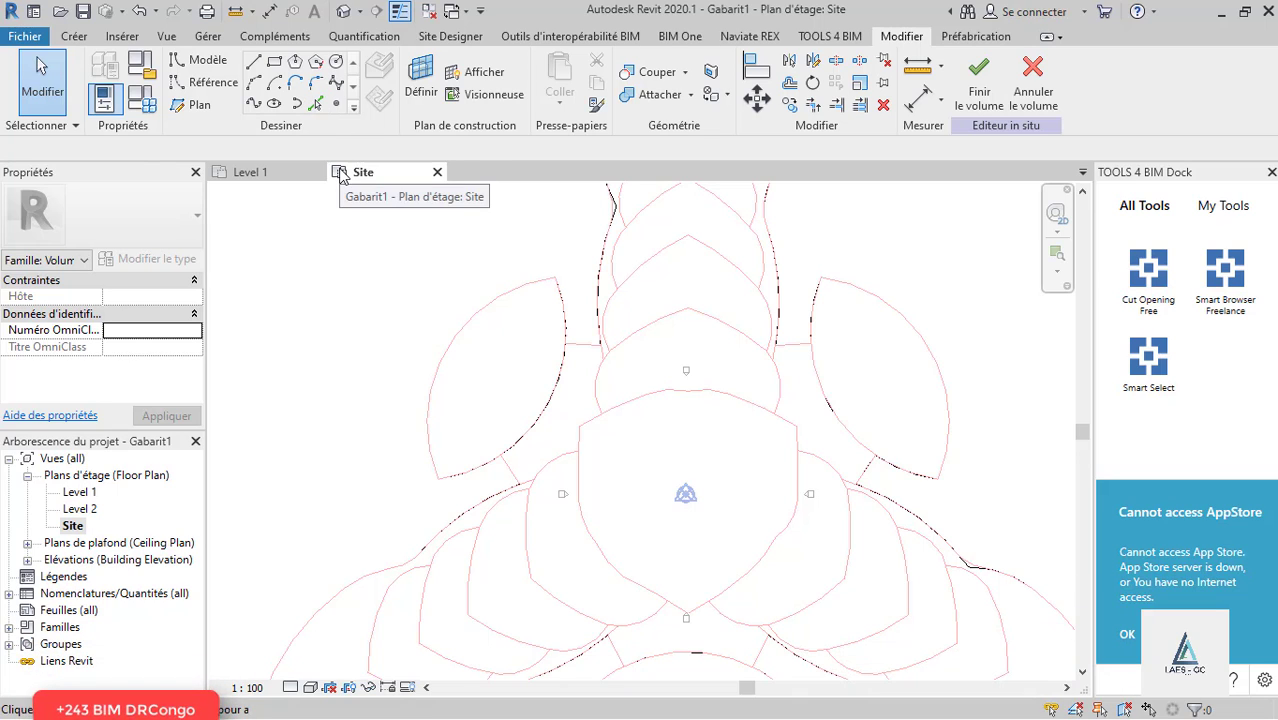
click(836, 61)
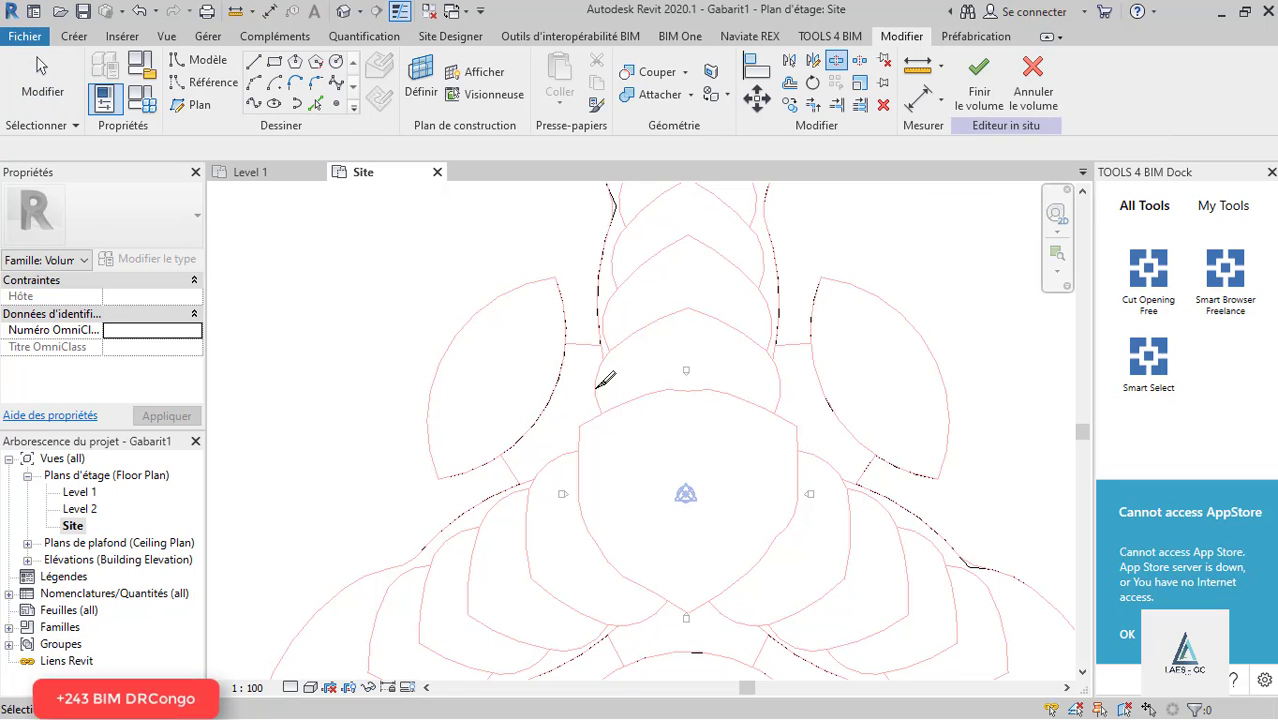
scroll(529, 423, up, 2)
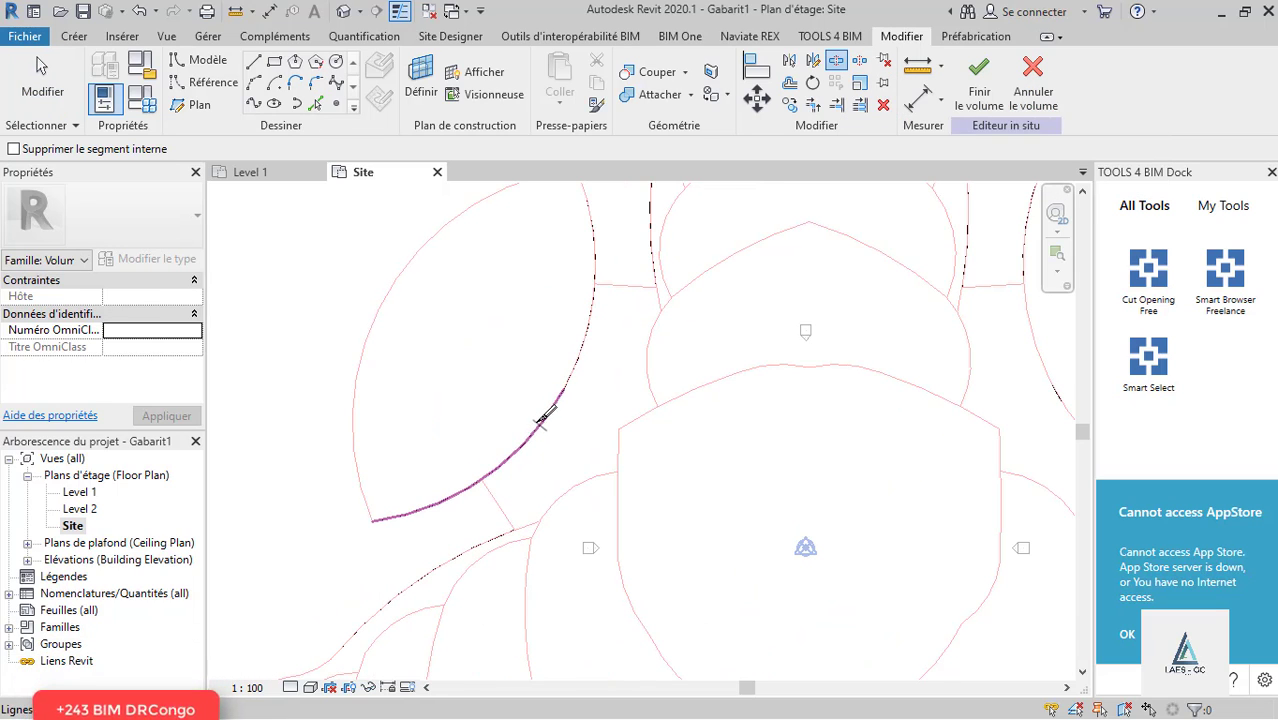
click(540, 426)
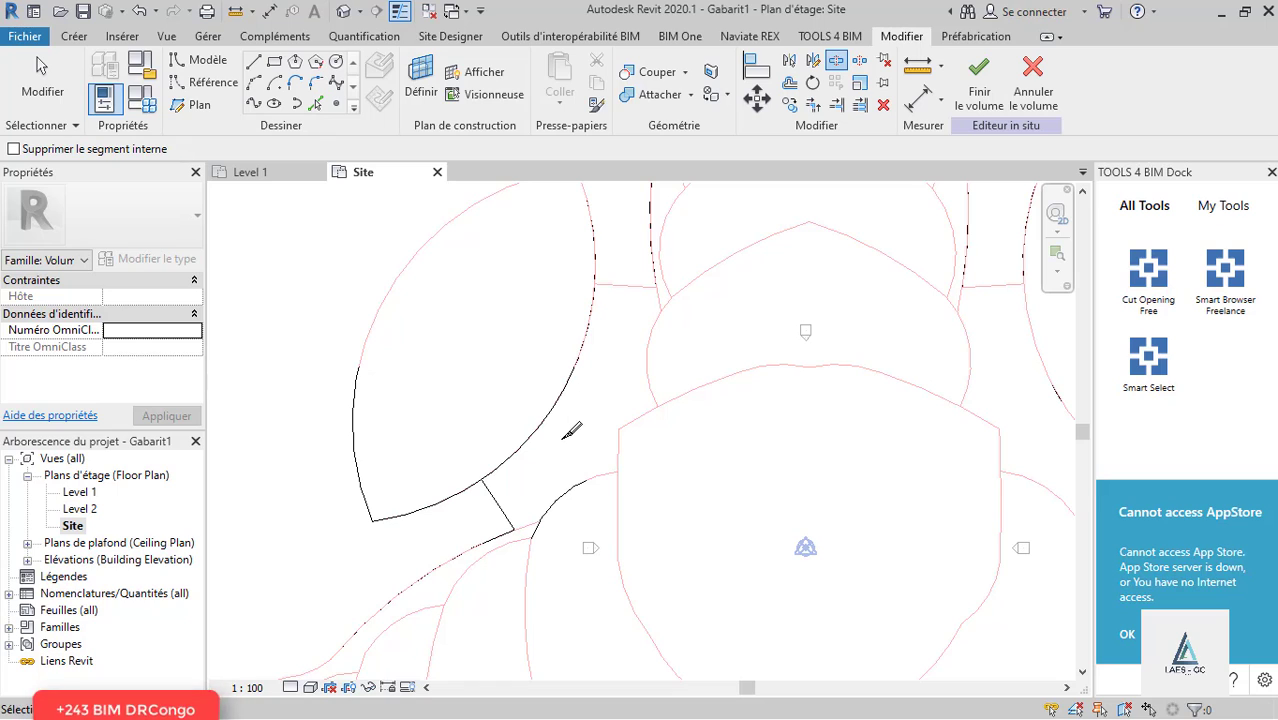
key(Escape)
Step: Join the left leaf's lower and upper short connecting lines to its inner arc with Trim
key(t)
key(r)
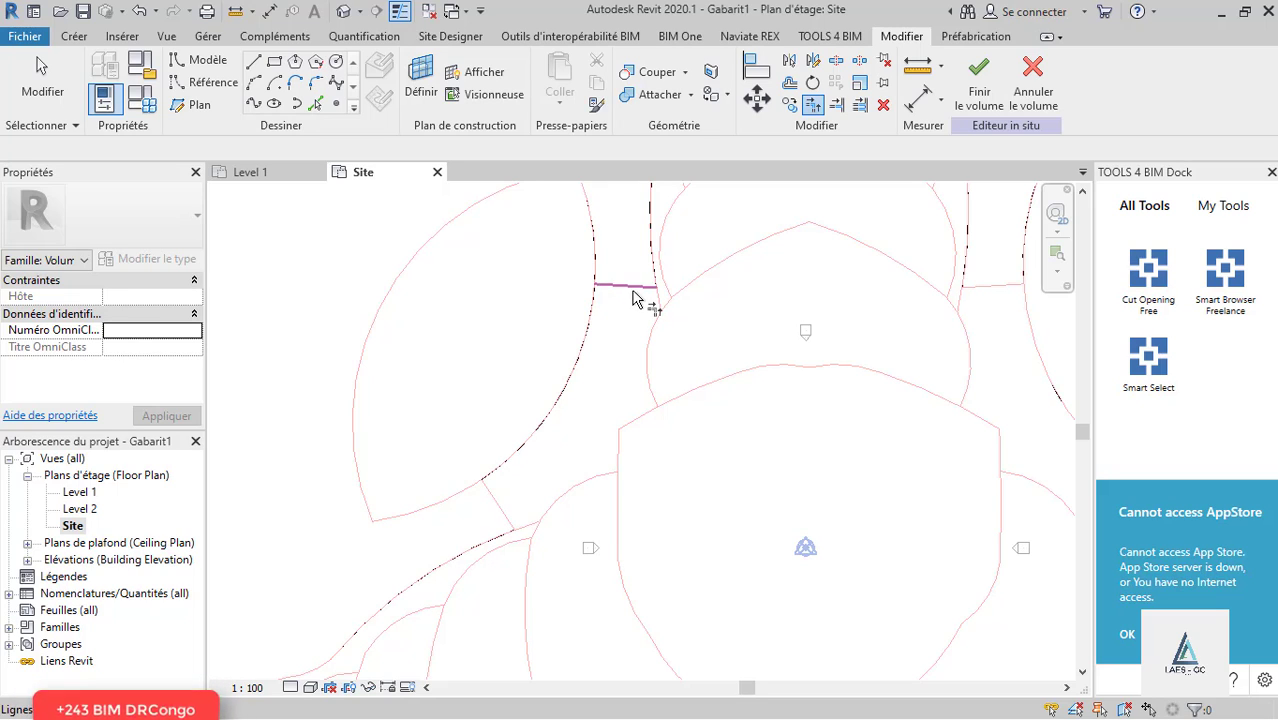
key(Tab)
Step: Try to reshape the left leaf's leftover inner arc piece by moving its end at the lower connecting line
click(557, 420)
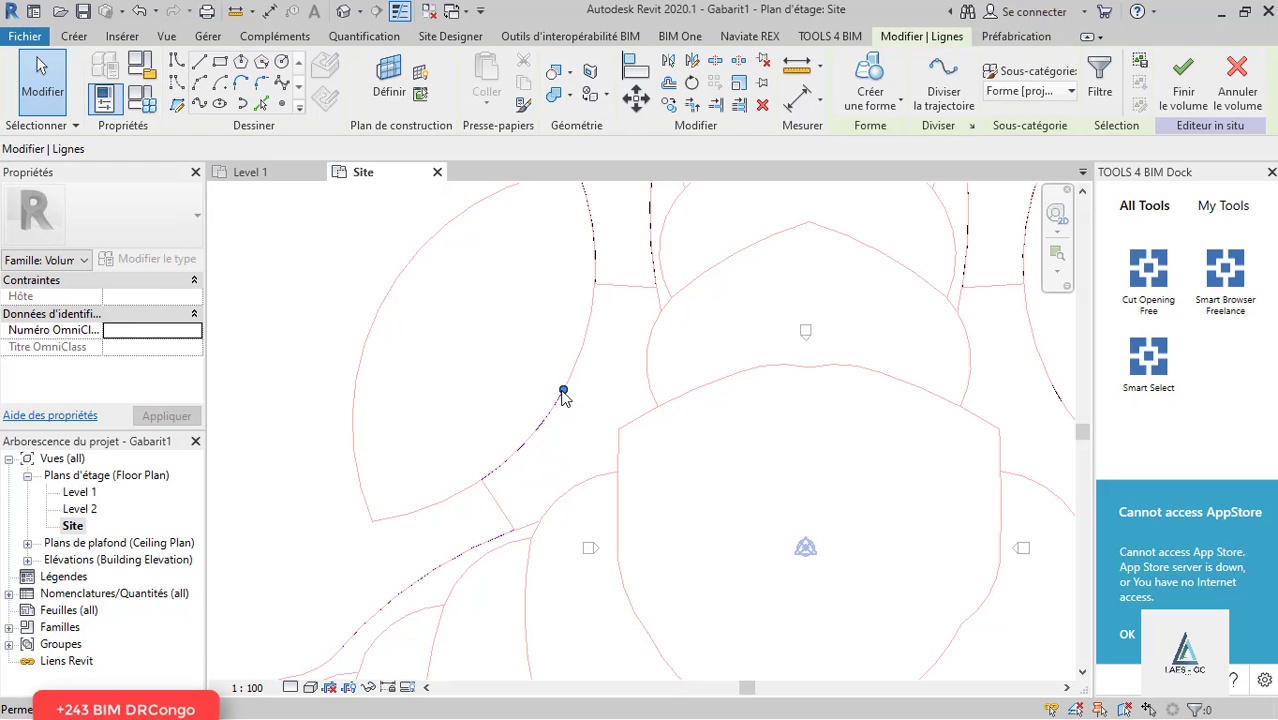
drag(485, 485, 536, 485)
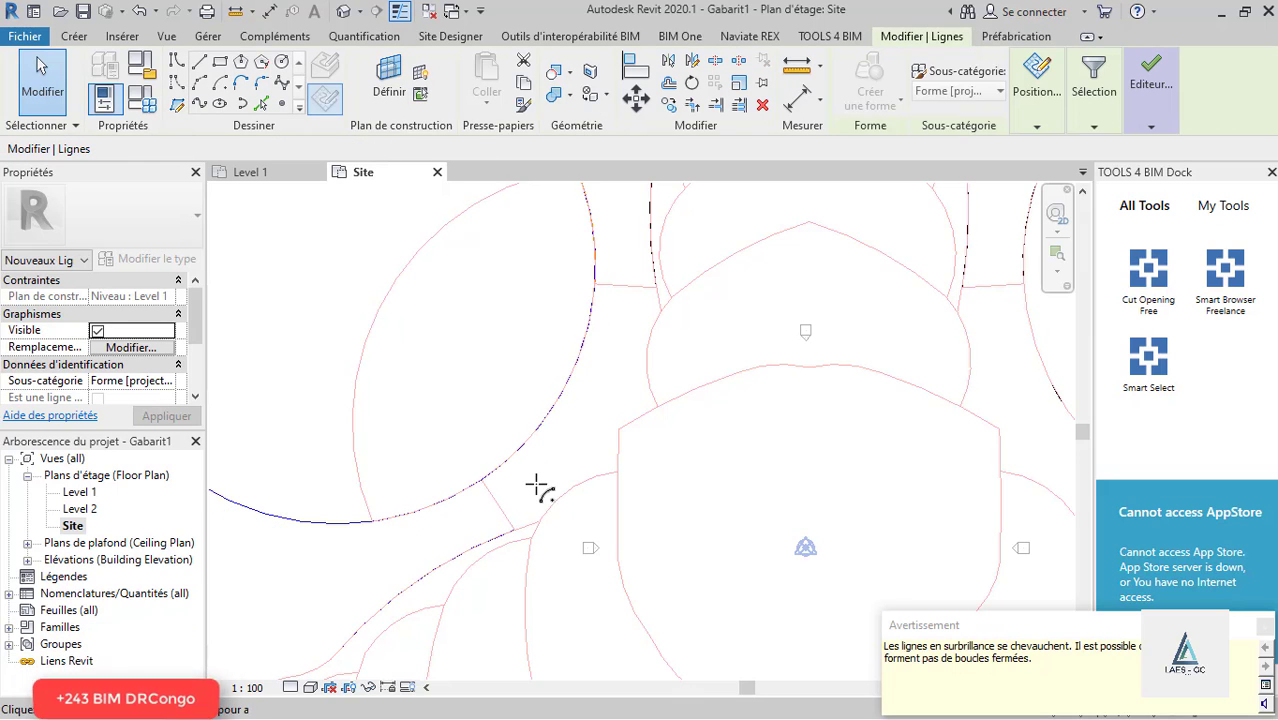
click(756, 508)
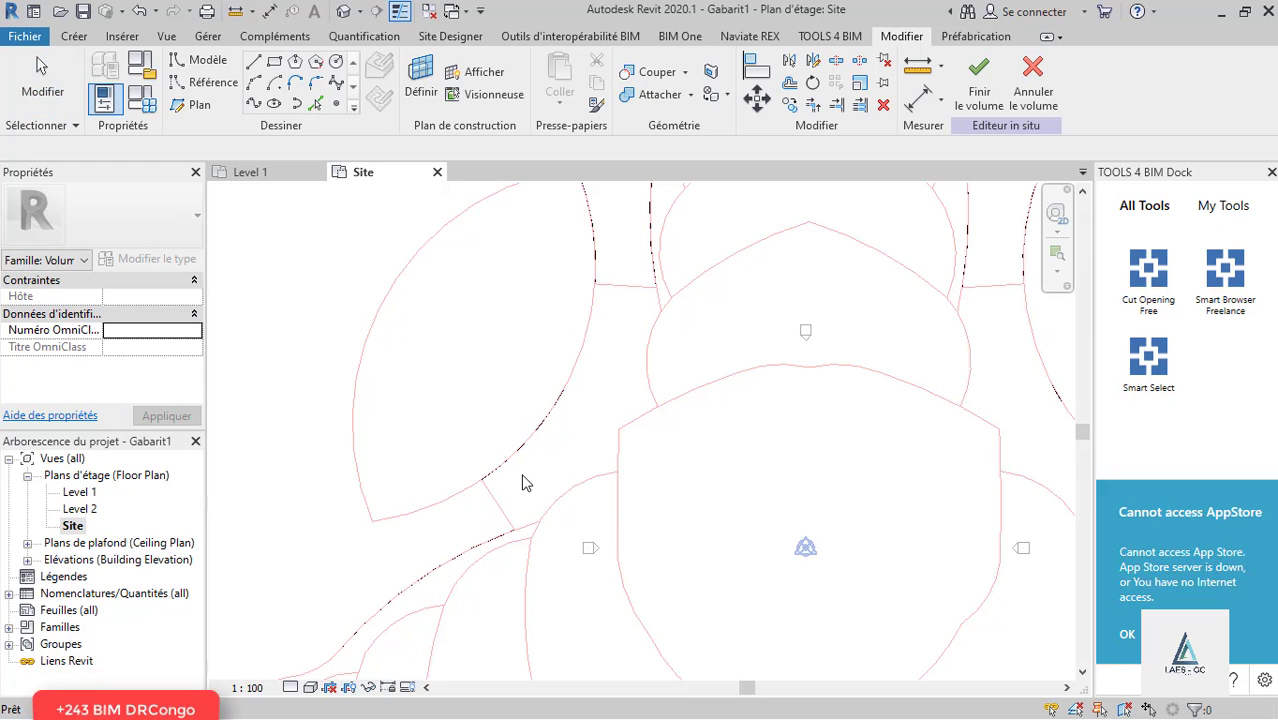
Step: Delete the short stray piece at the upper end of the left leaf's leftover inner arc
scroll(520, 490, down, 4)
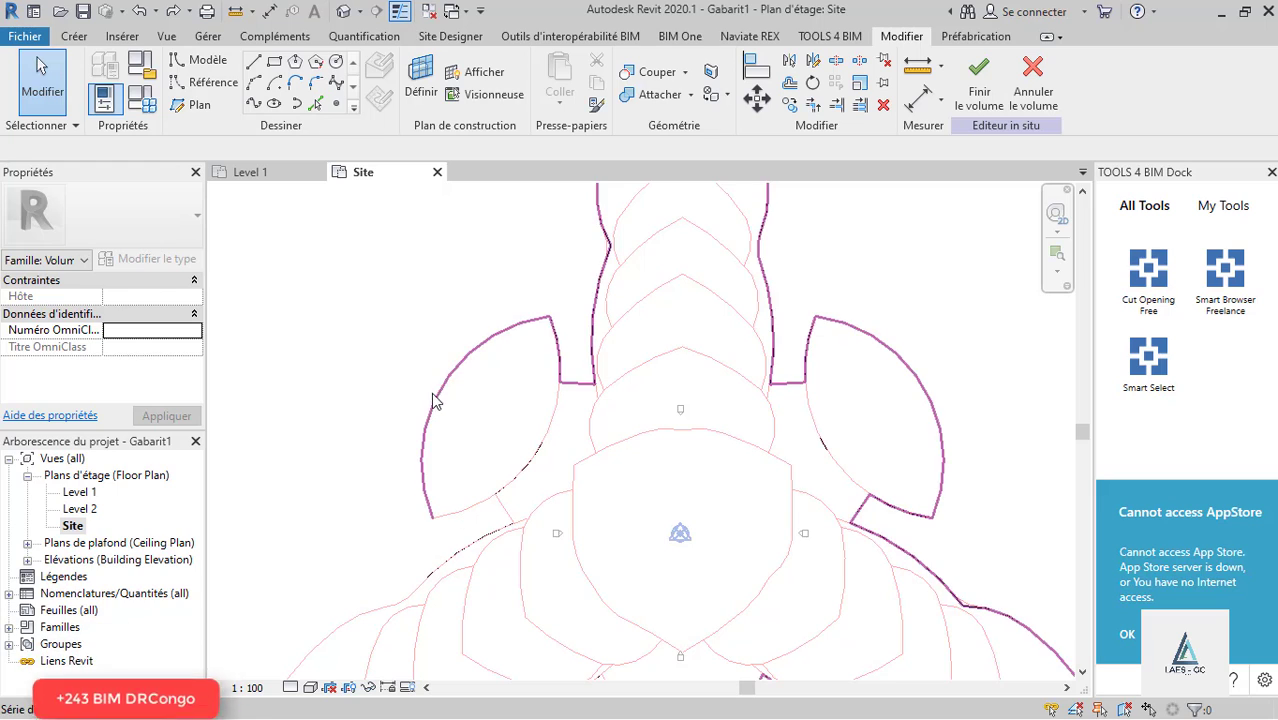
click(557, 474)
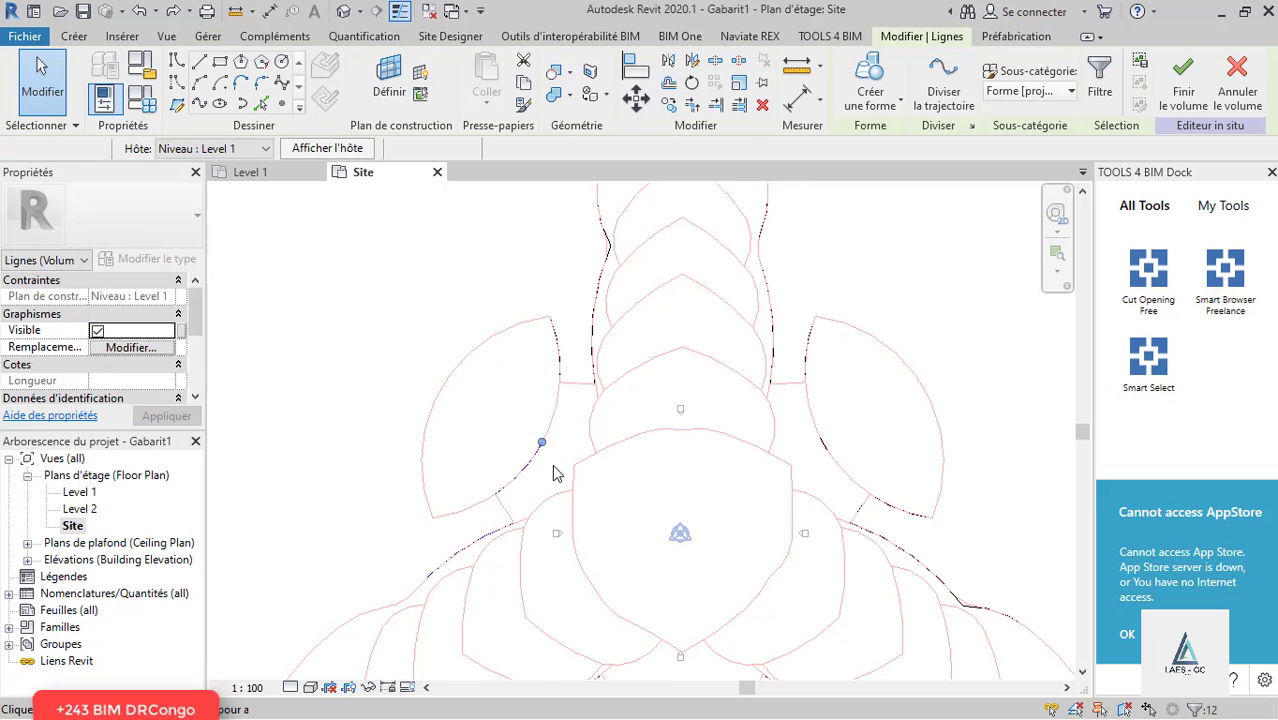
key(Escape)
scroll(541, 466, up, 2)
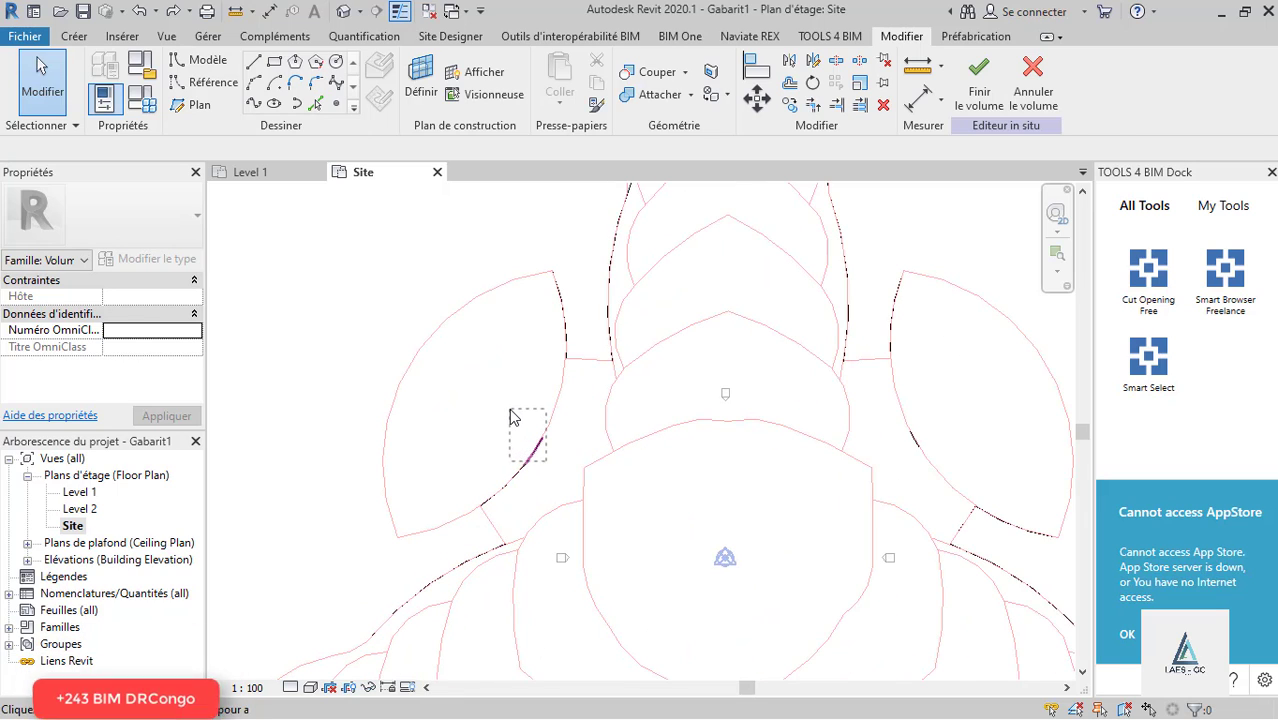
click(513, 420)
key(Escape)
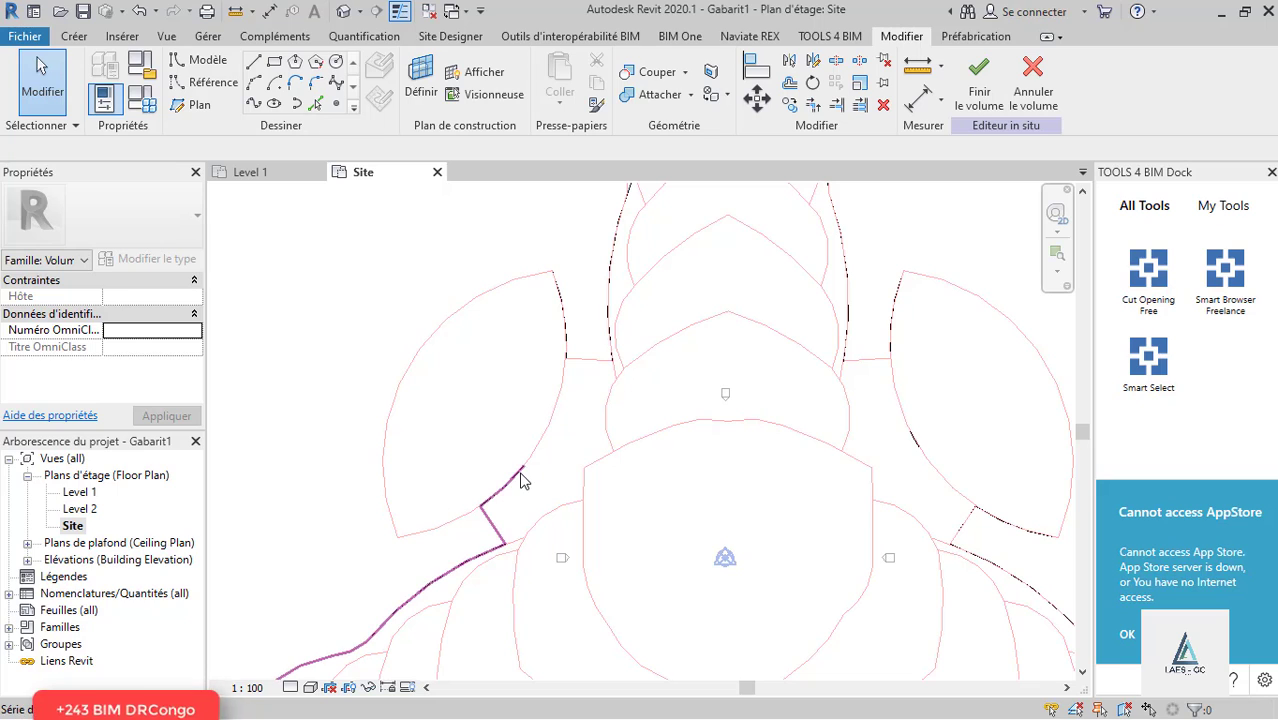
Step: Replace the left leaf's leftover inner arc piece with a freshly picked arc, shortened to run from the leaf's lower corner to the lower connecting line
drag(548, 490, 505, 443)
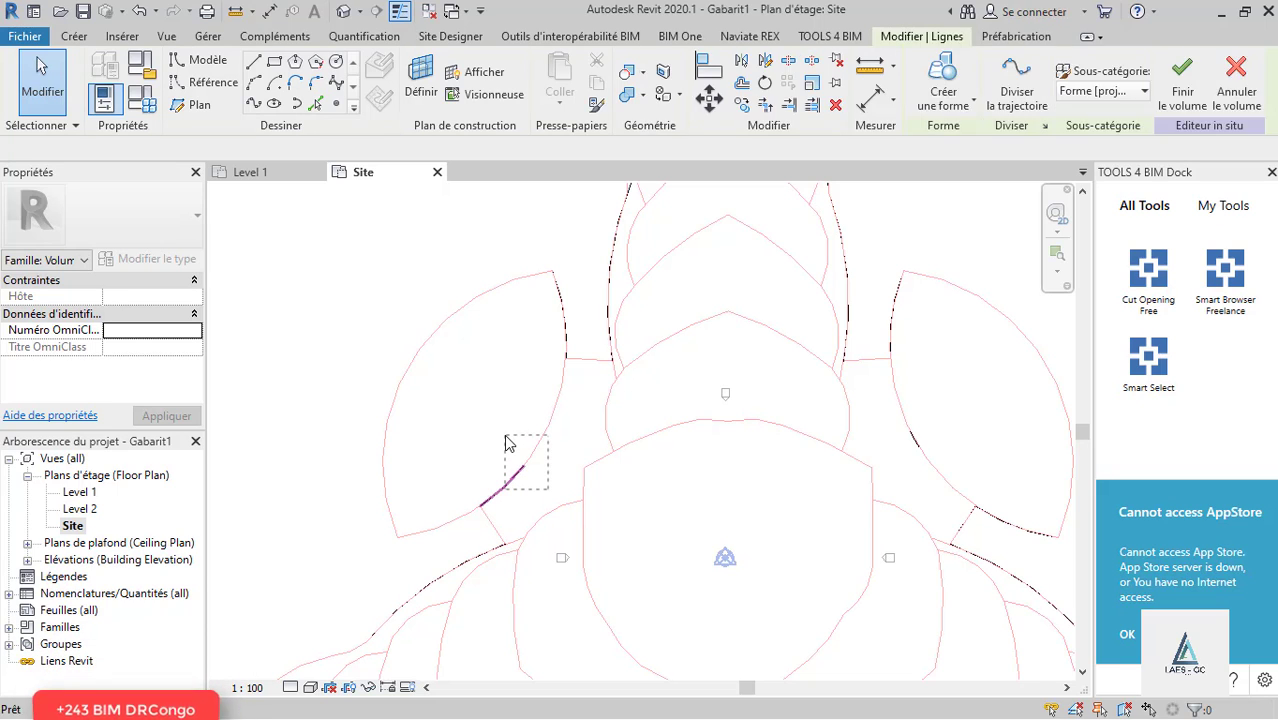
key(Escape)
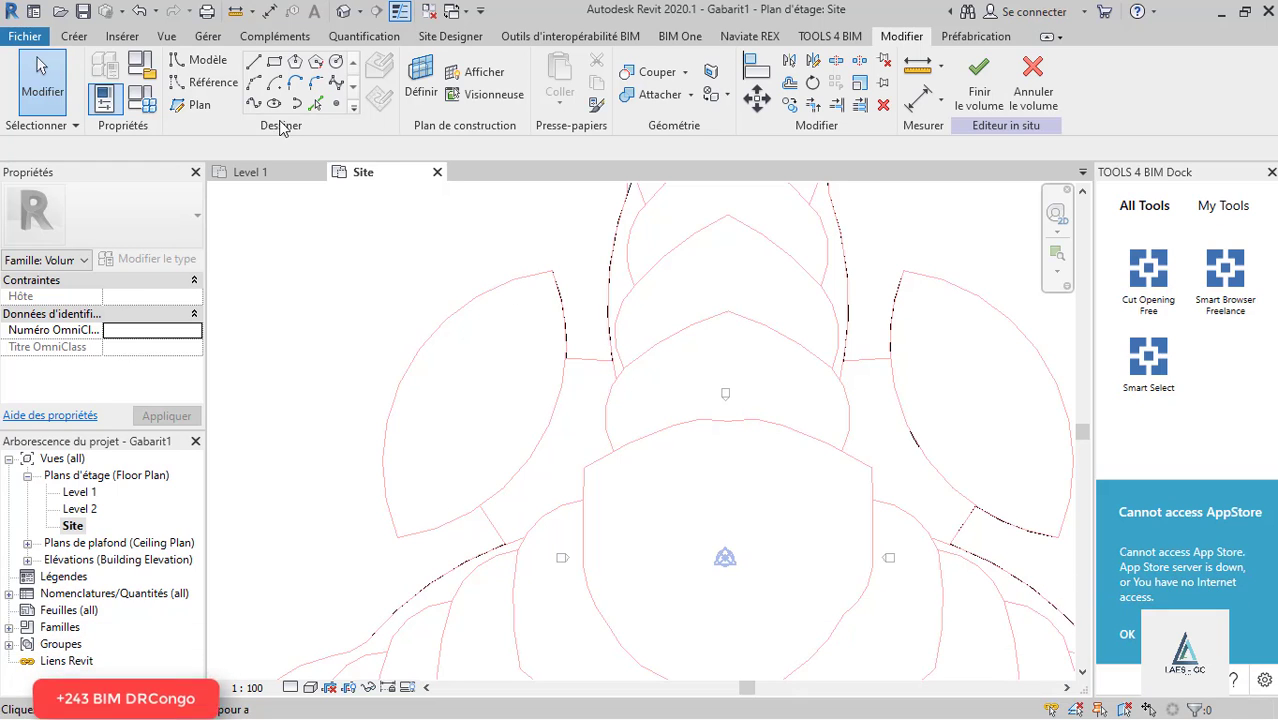
click(456, 527)
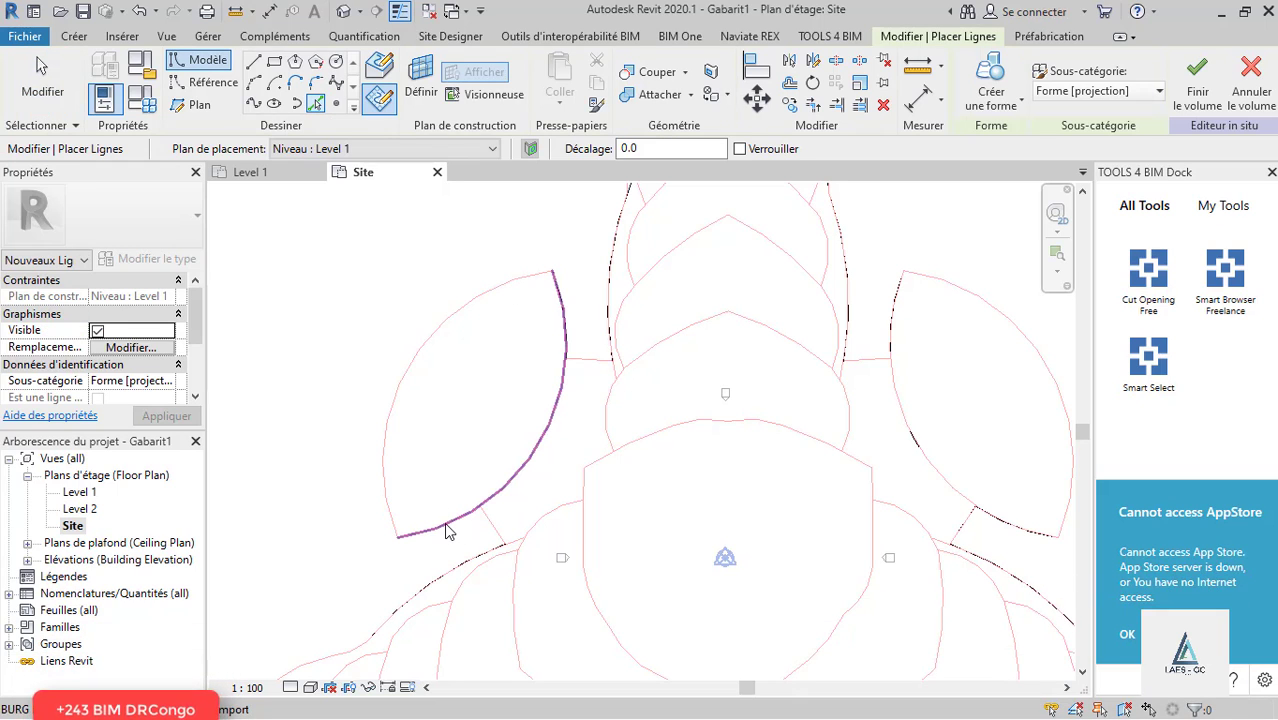
click(449, 530)
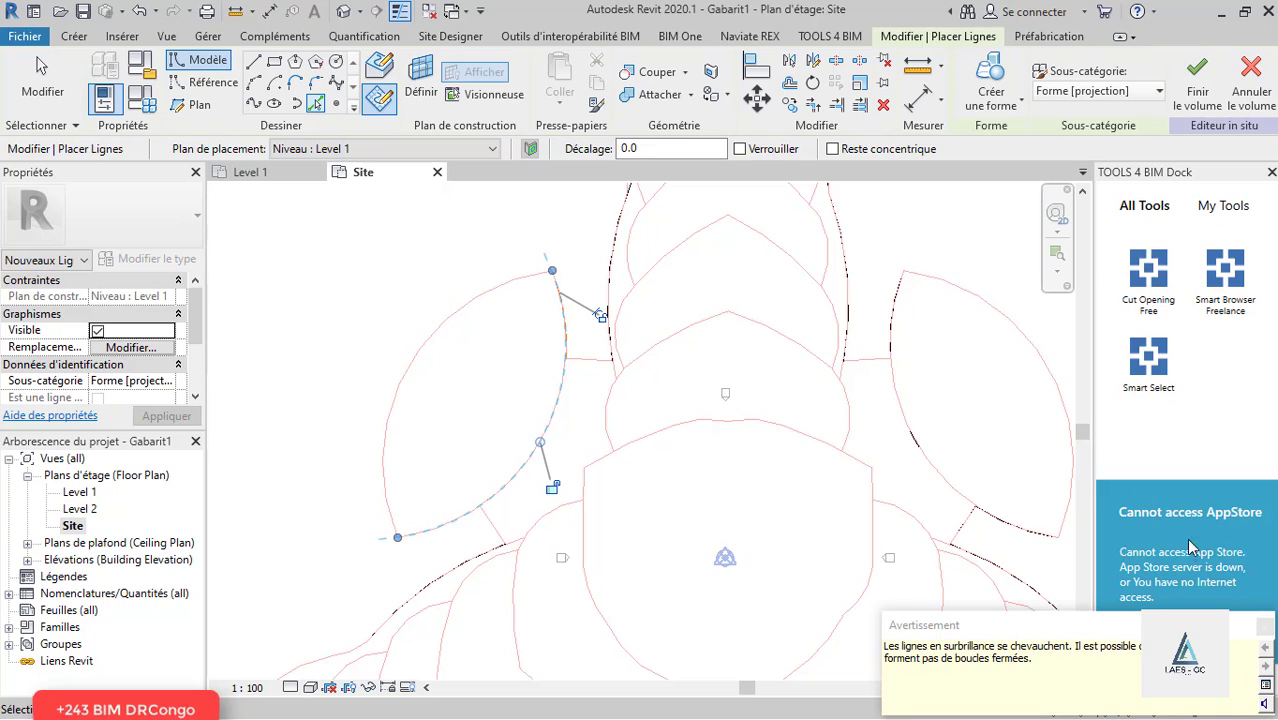
click(1262, 627)
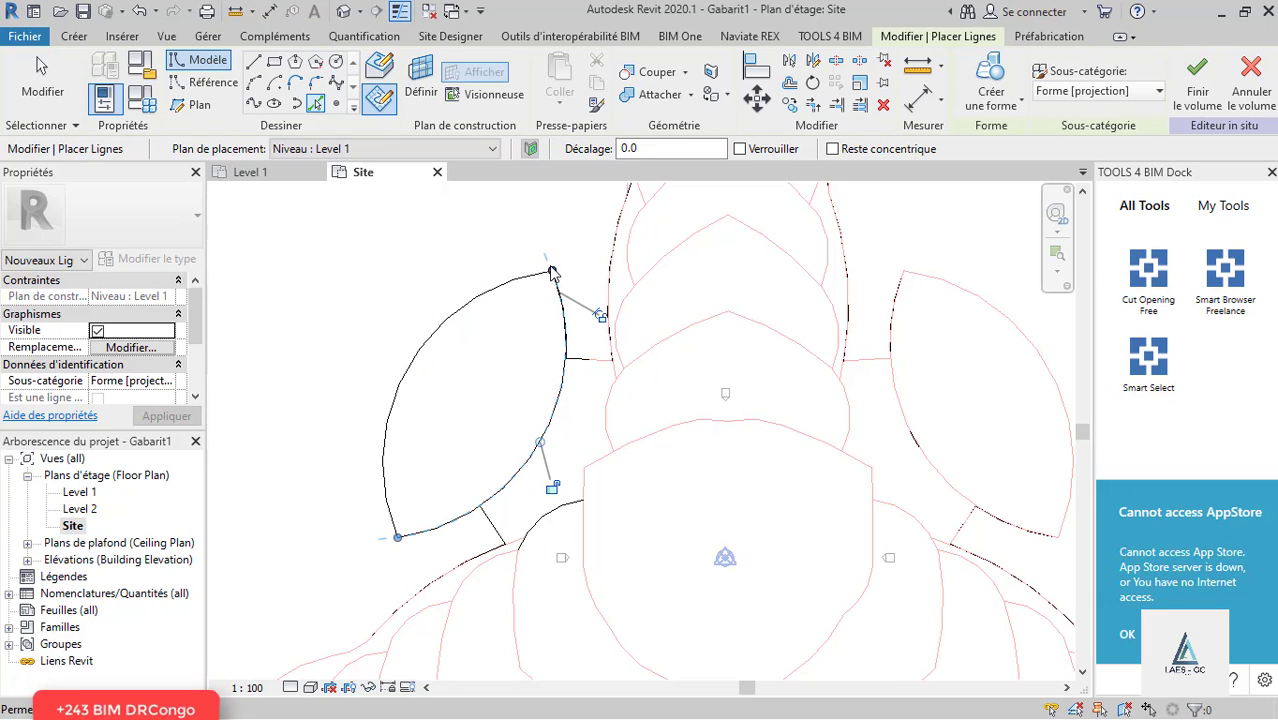
drag(553, 272, 480, 506)
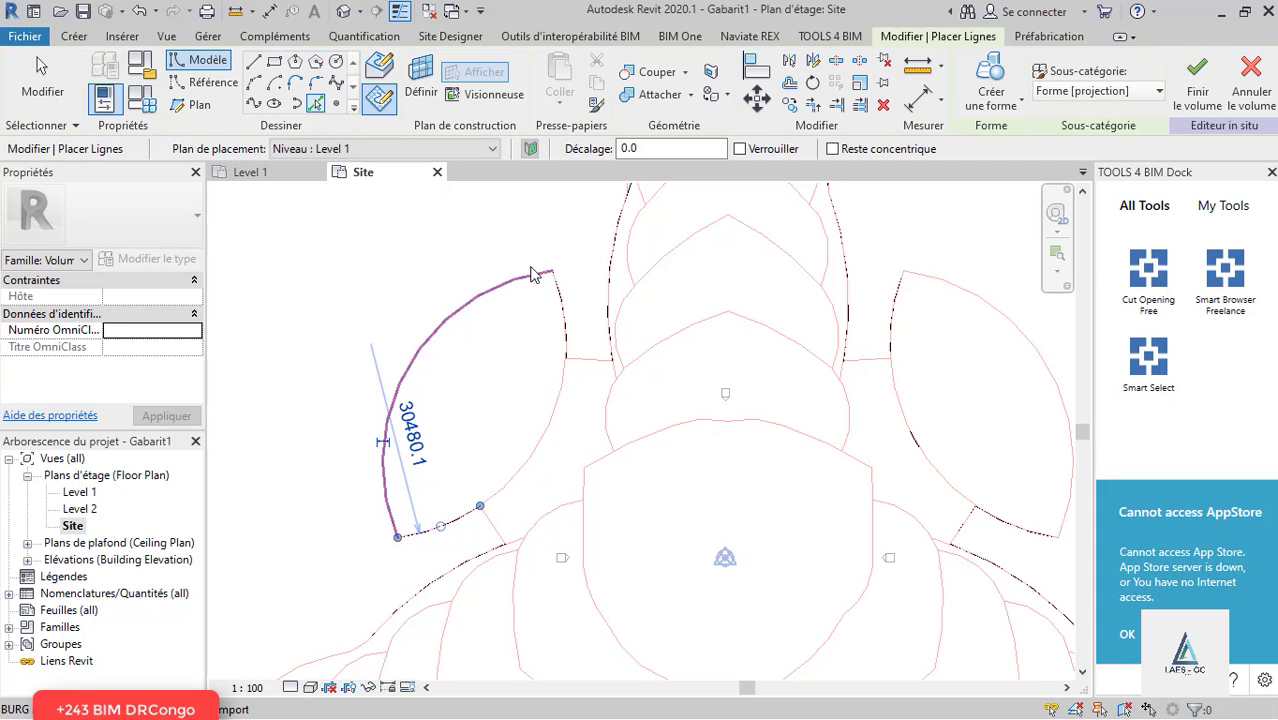
key(Escape)
key(Escape)
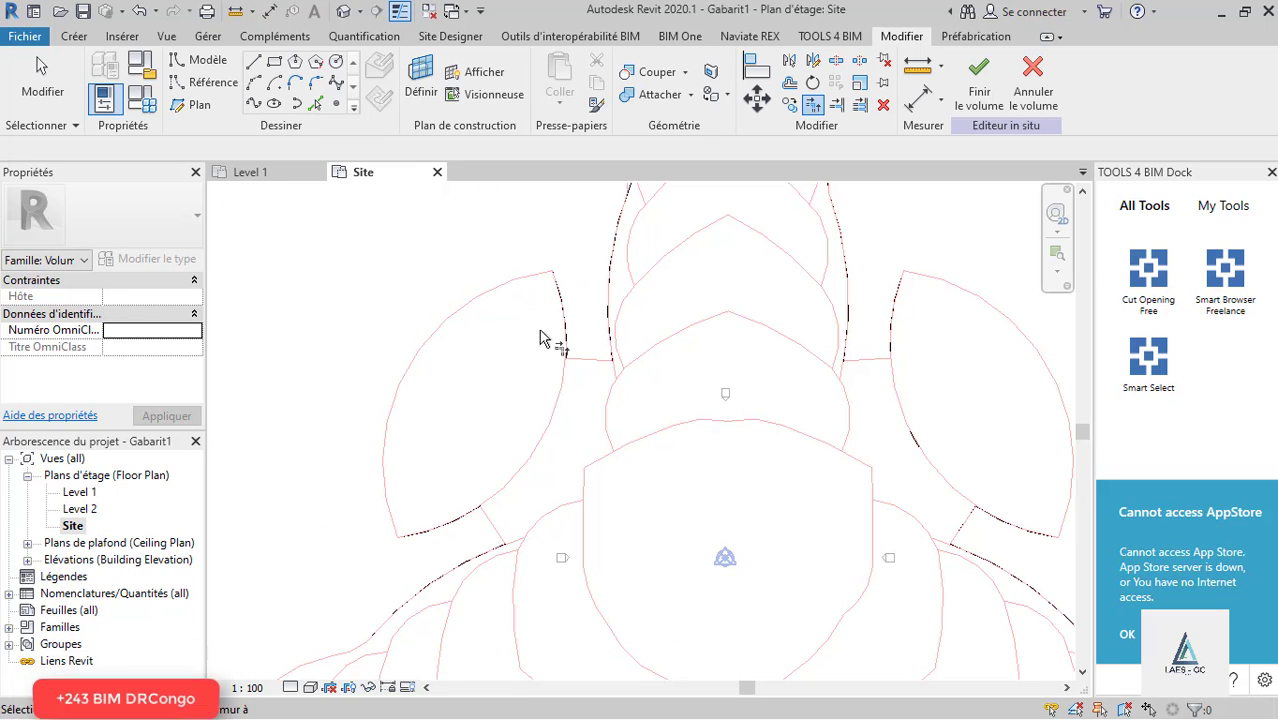
Step: Check the outline's continuity by highlighting the chain of connected lines around the left leaf and the whole tower
key(Escape)
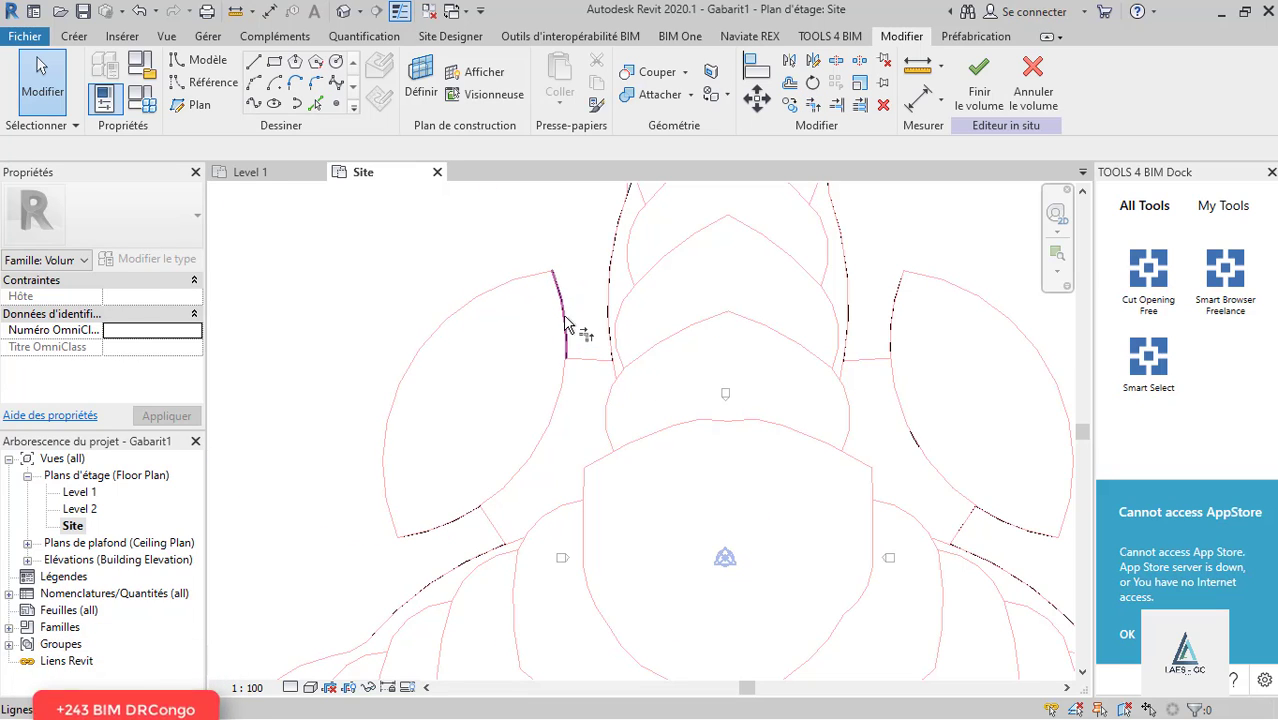
key(t)
key(r)
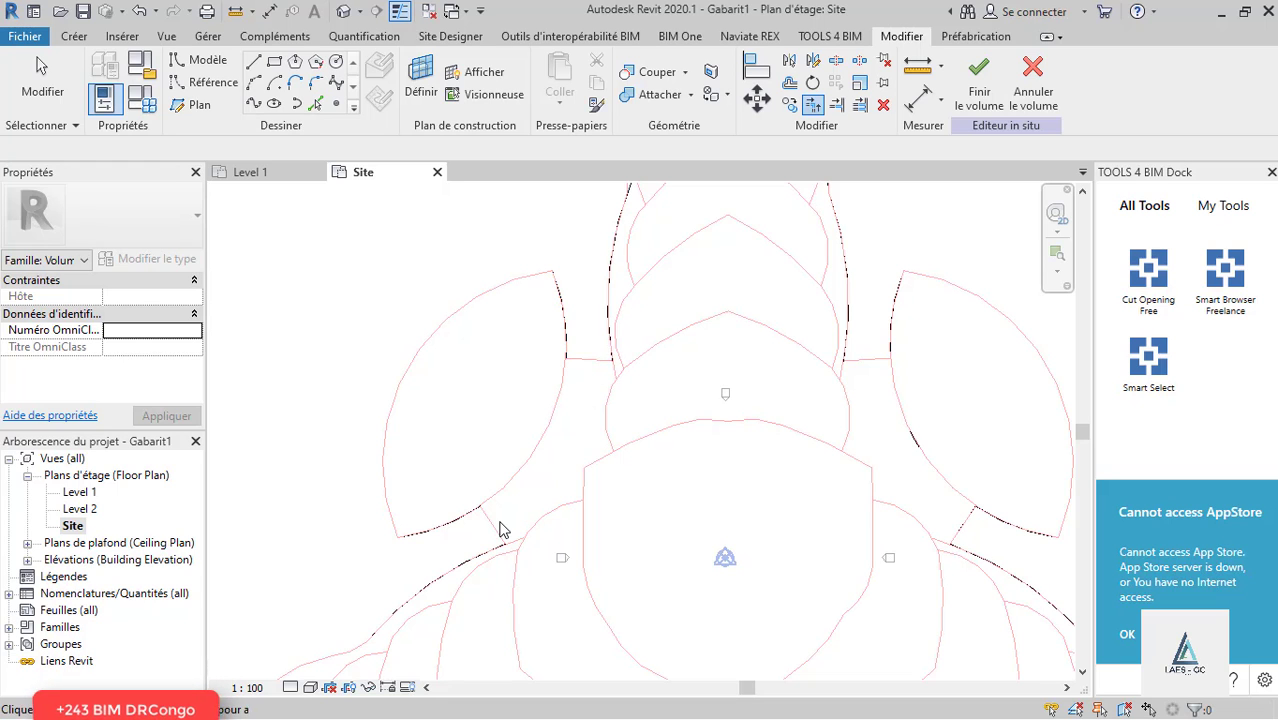
key(Escape)
key(Tab)
scroll(424, 362, down, 2)
key(Tab)
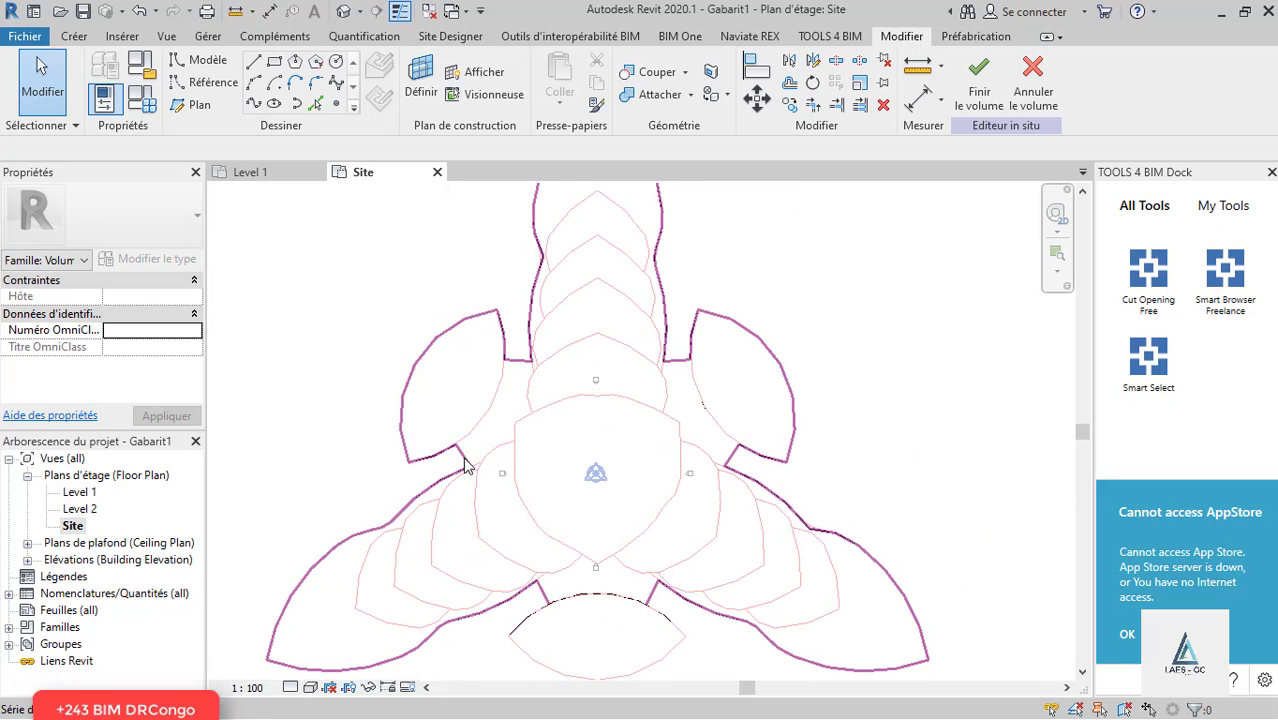
scroll(497, 344, down, 4)
scroll(549, 474, up, 6)
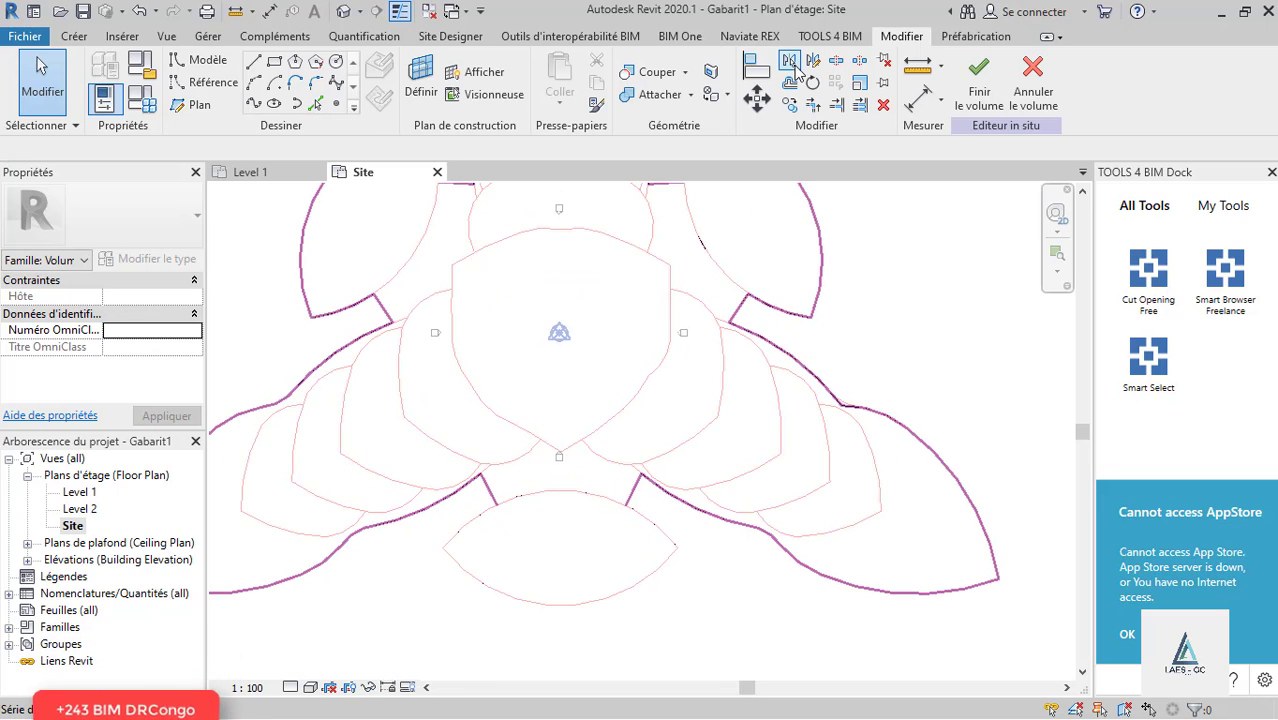
Step: Split the bottom leaf's inner arc near its middle and trim both halves to the two short connecting lines
click(837, 64)
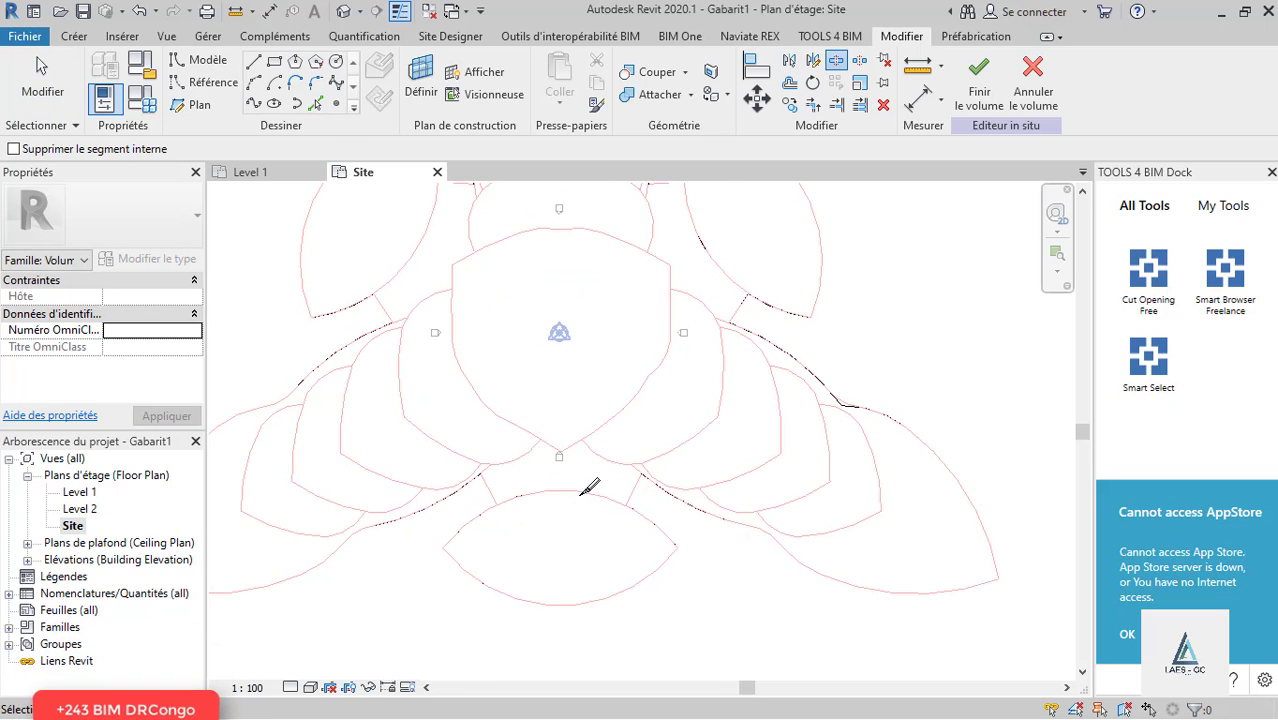
key(Escape)
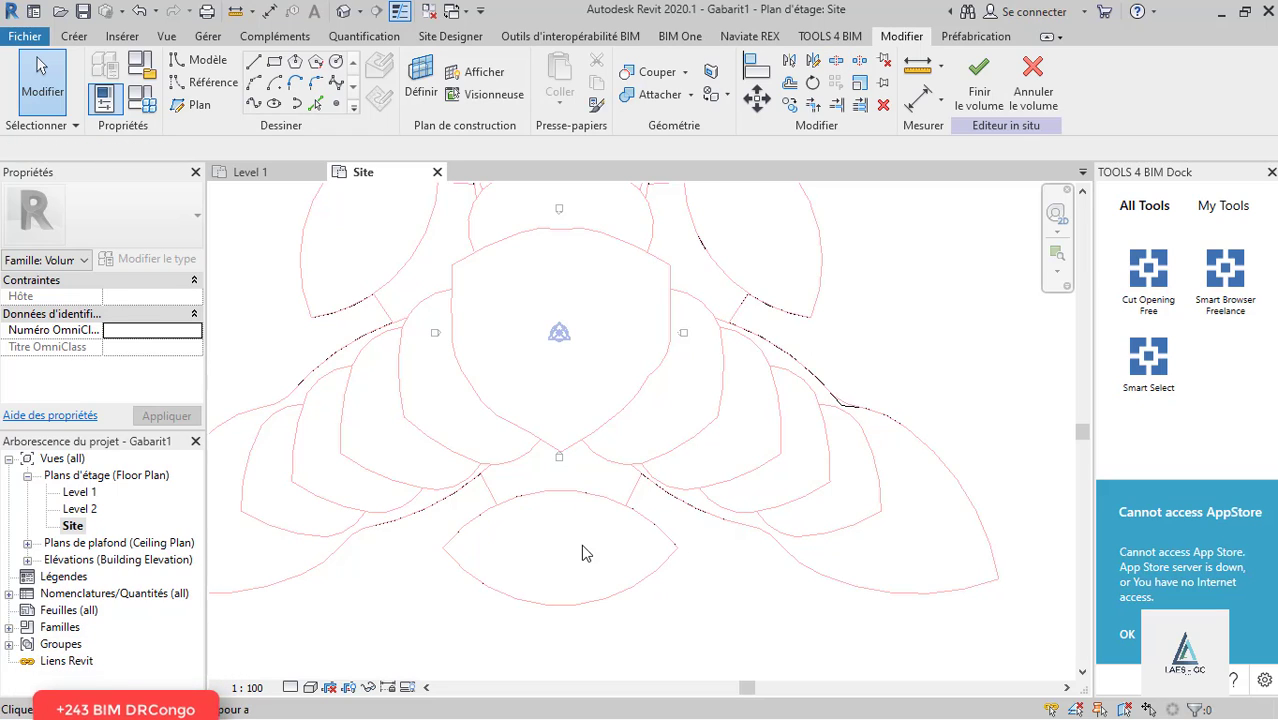
key(t)
key(r)
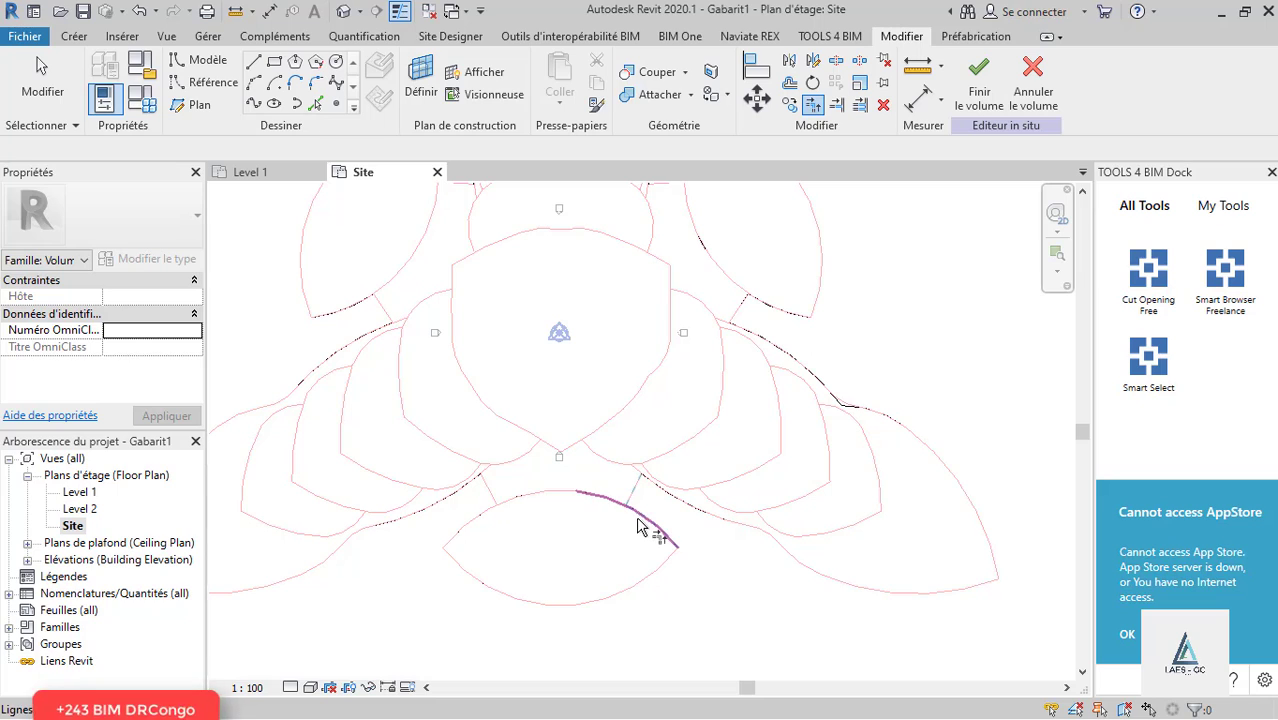
click(492, 497)
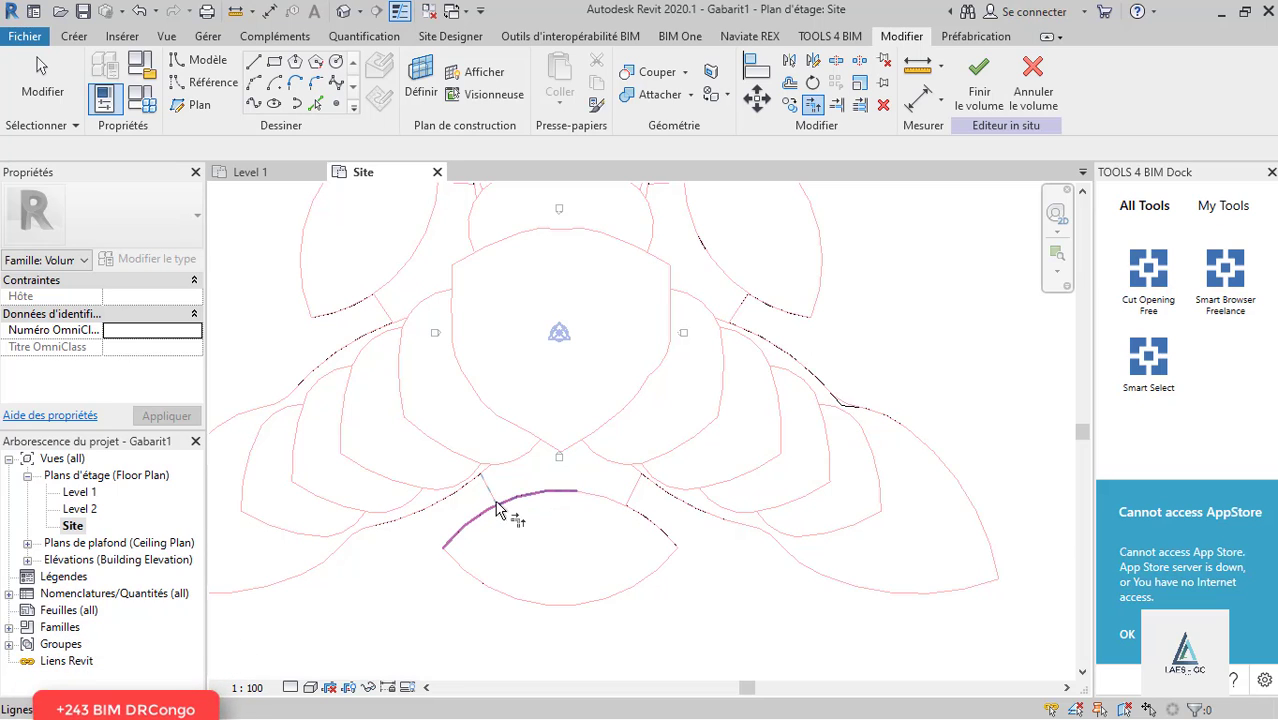
click(494, 518)
key(Escape)
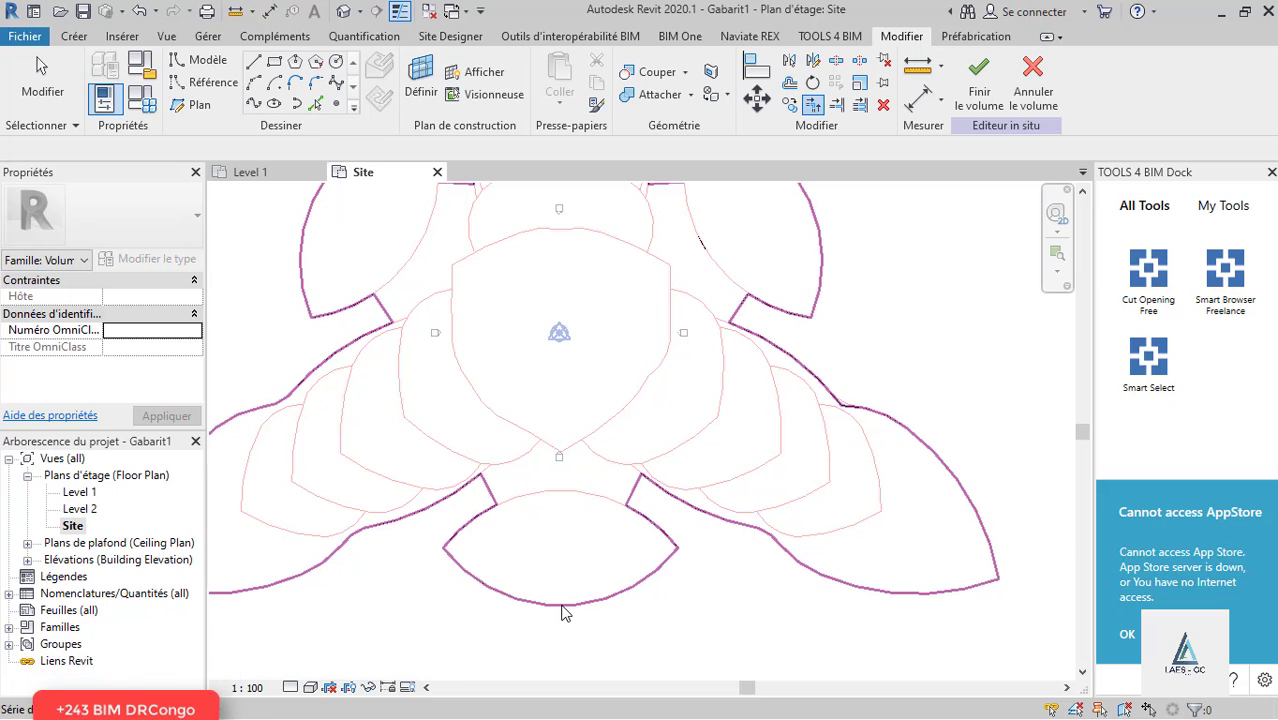
Step: Select the complete chained outline and create a solid form from it in the 3D view
click(578, 604)
scroll(578, 606, down, 3)
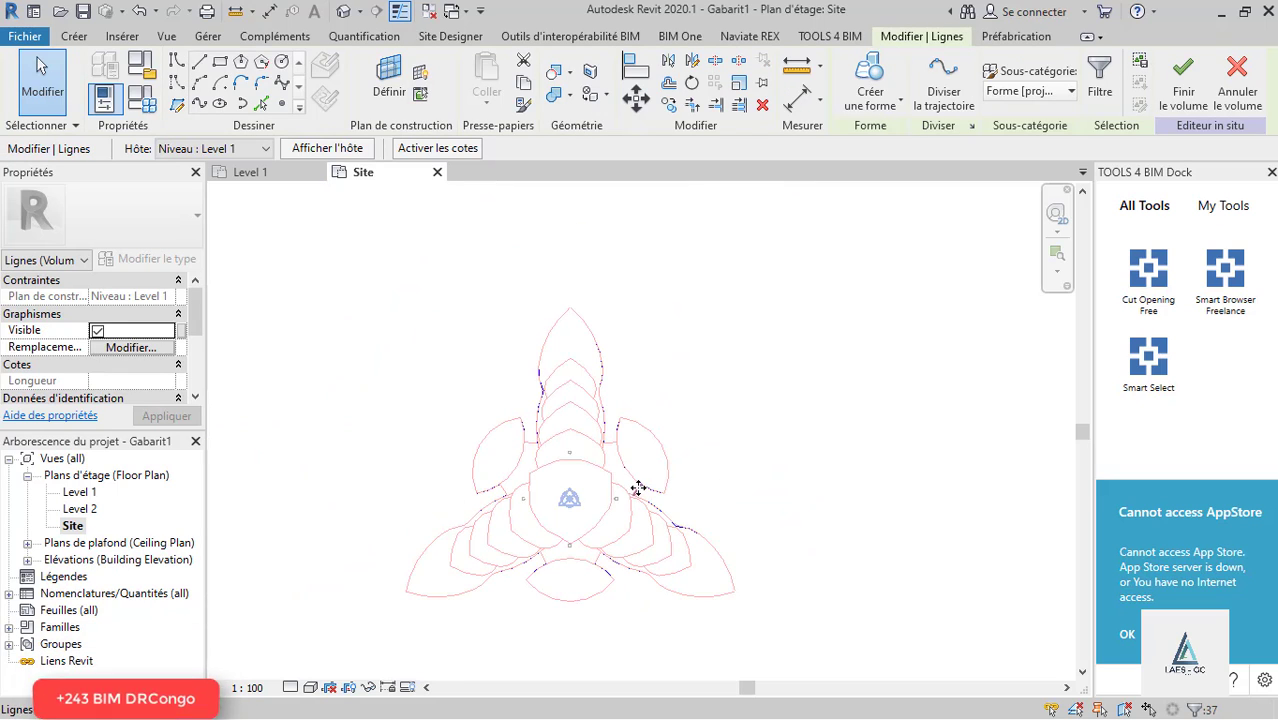
key(Escape)
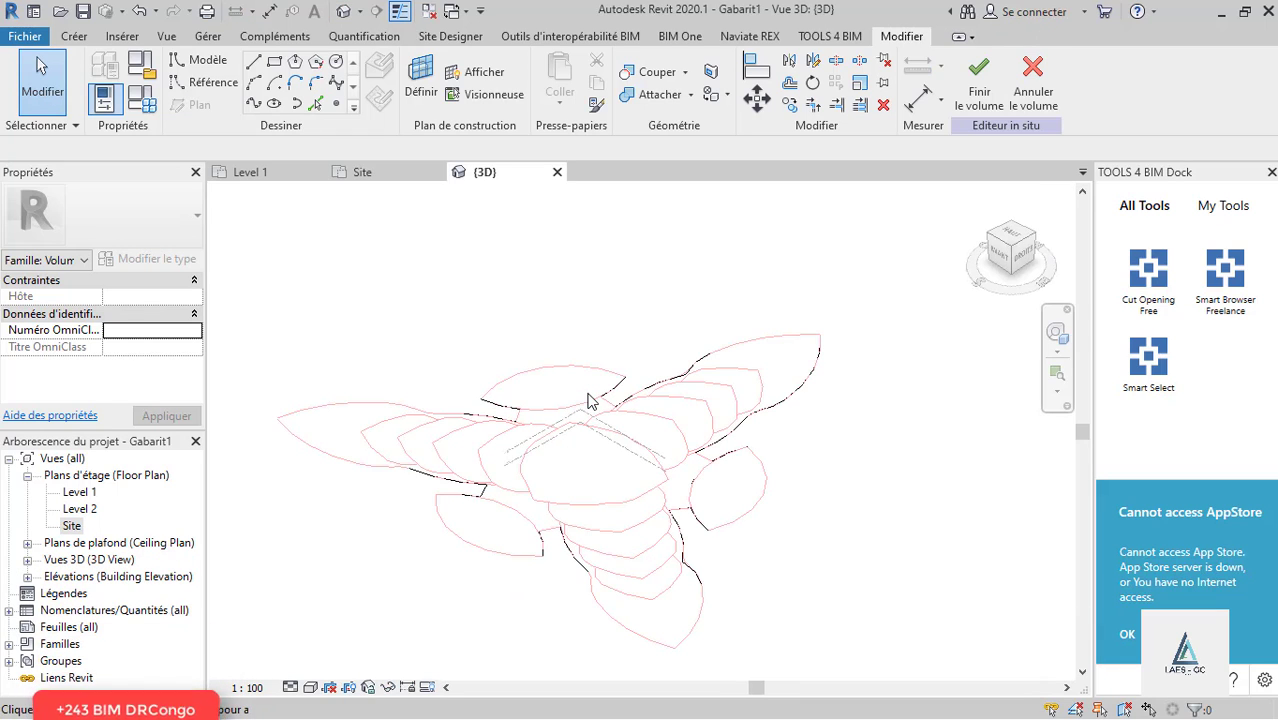
click(868, 525)
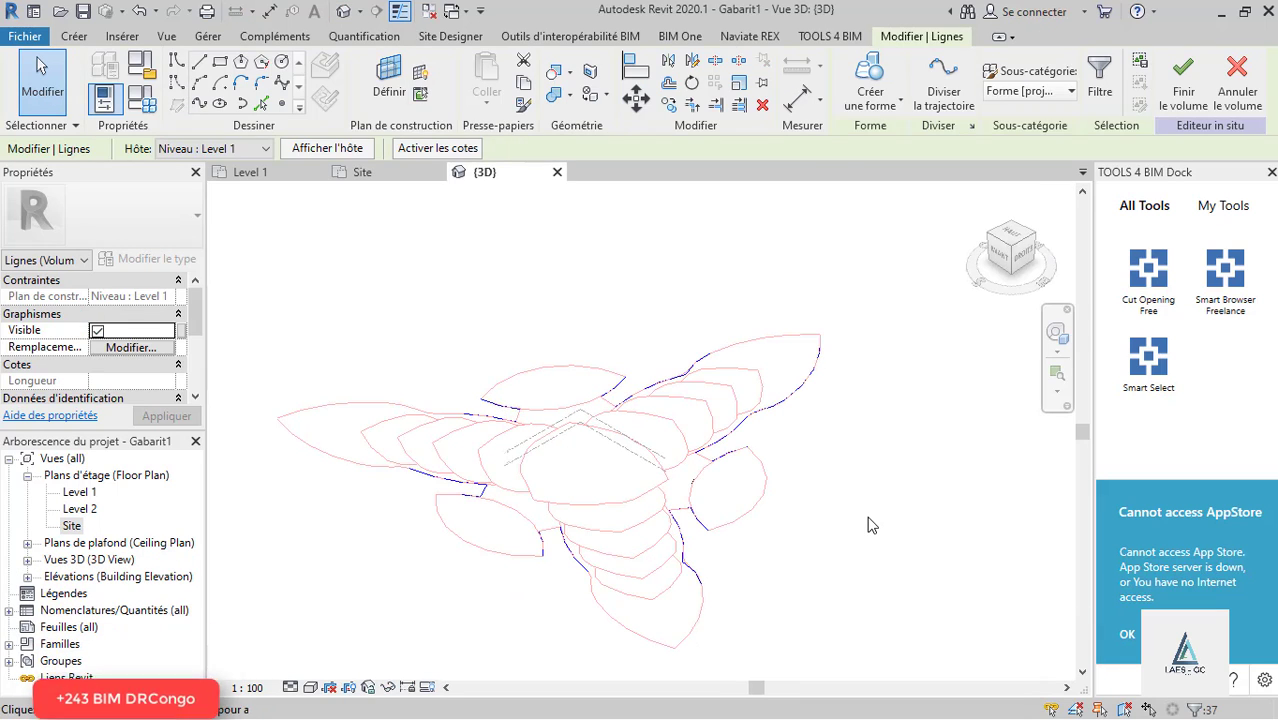
click(872, 98)
click(887, 136)
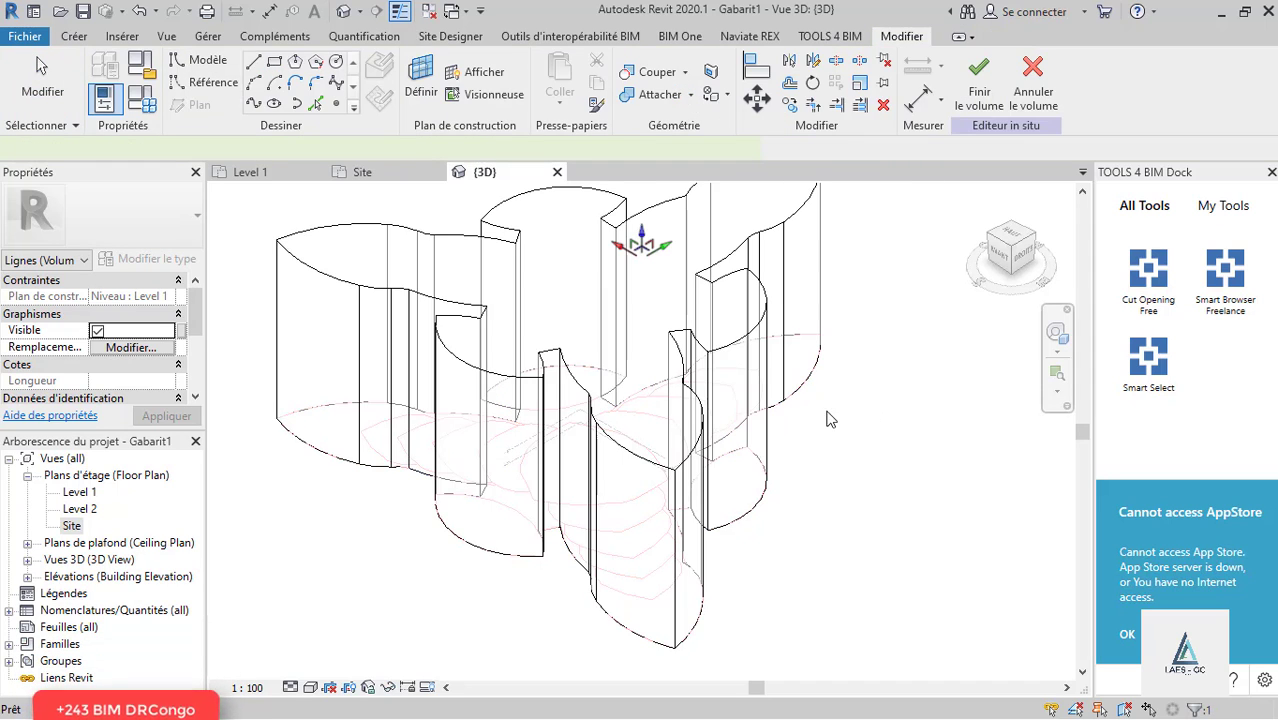
Step: Try setting the solid form's height to 40 and undo the change
scroll(630, 445, down, 2)
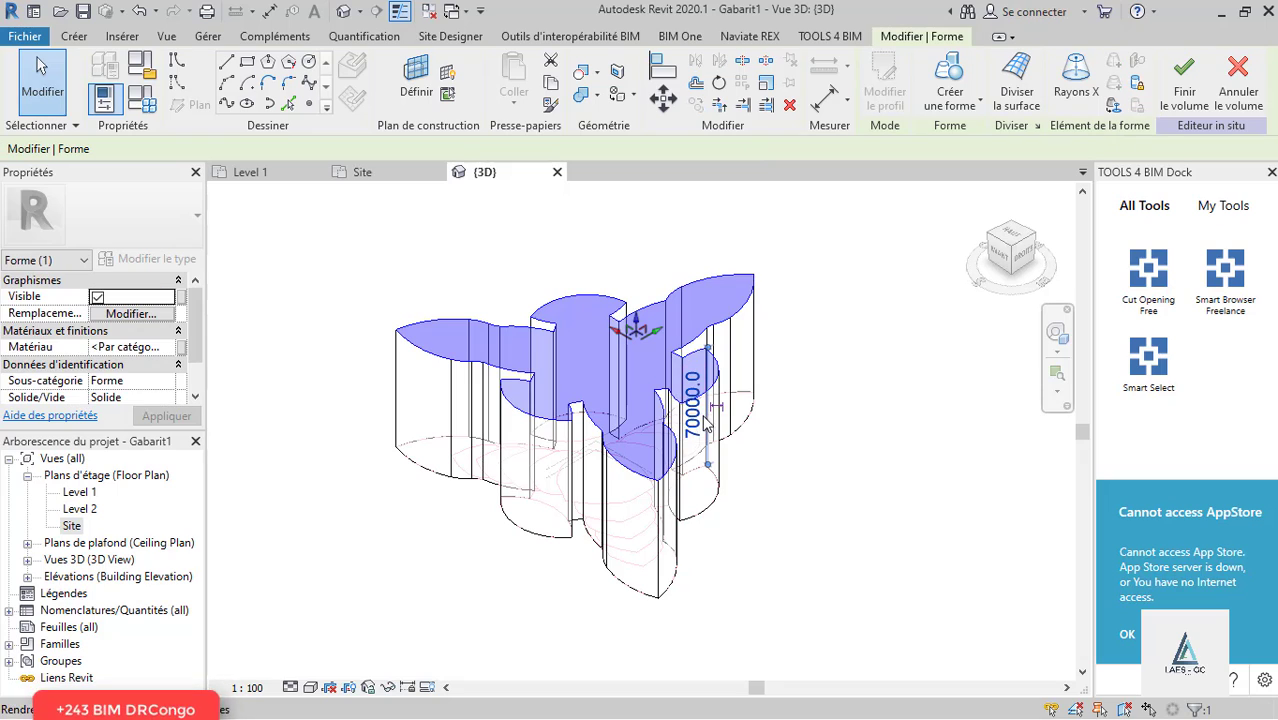
click(699, 412)
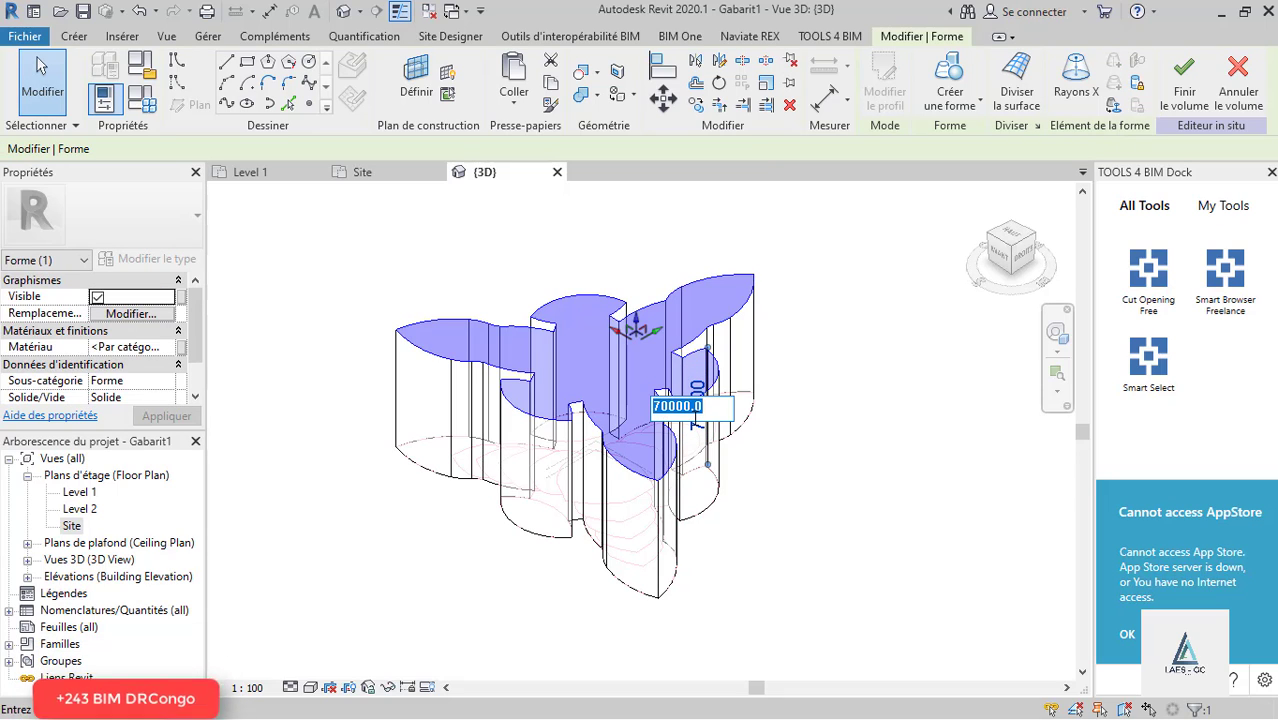
text(40)
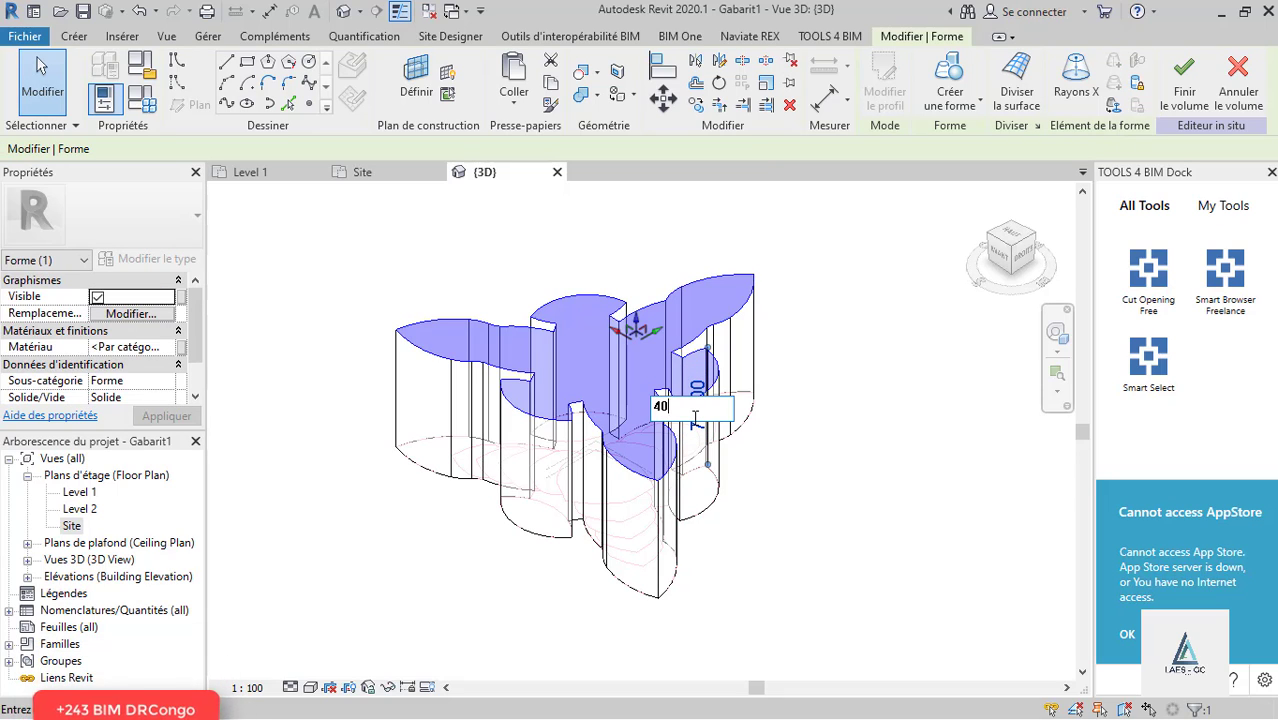
click(786, 481)
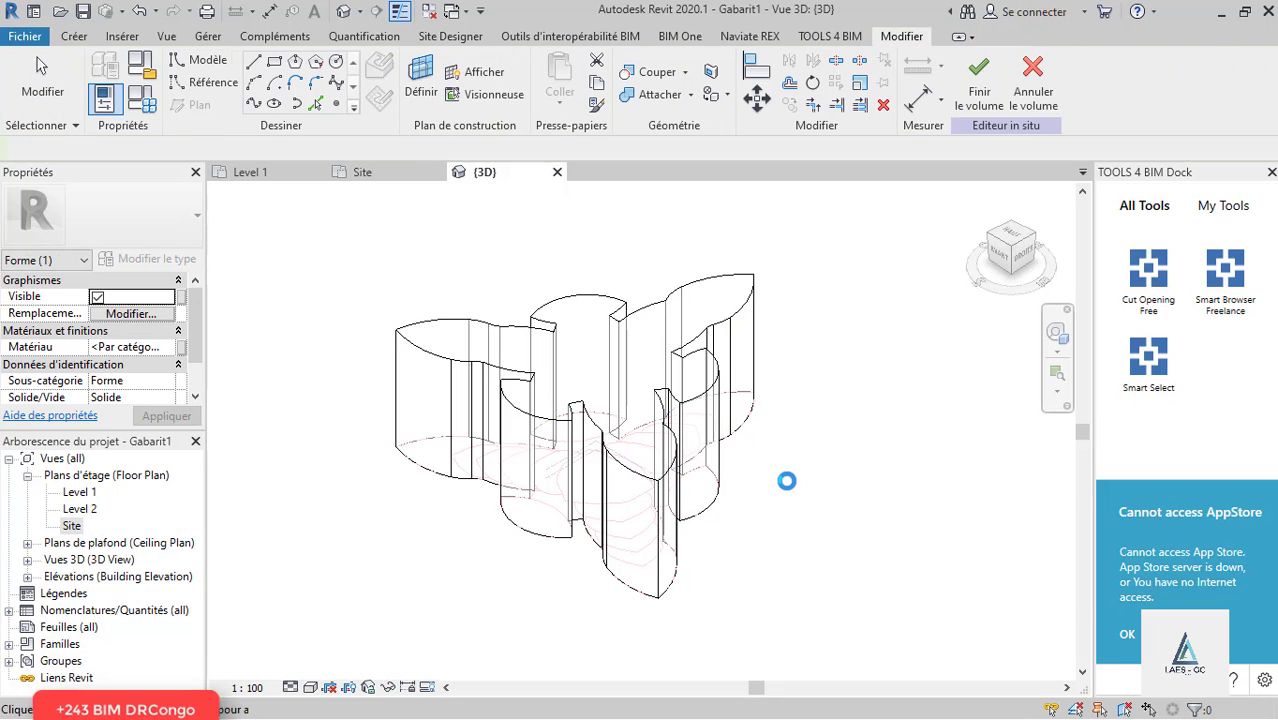
click(706, 376)
click(693, 420)
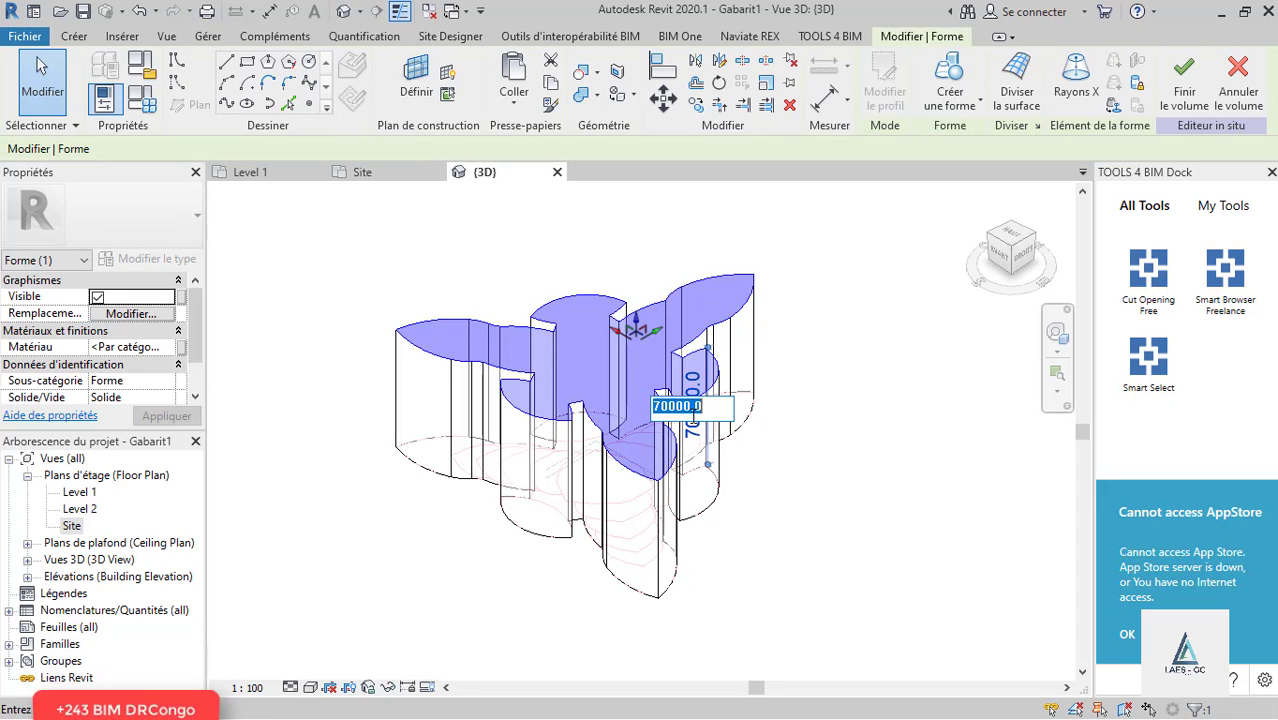
text(40)
key(Return)
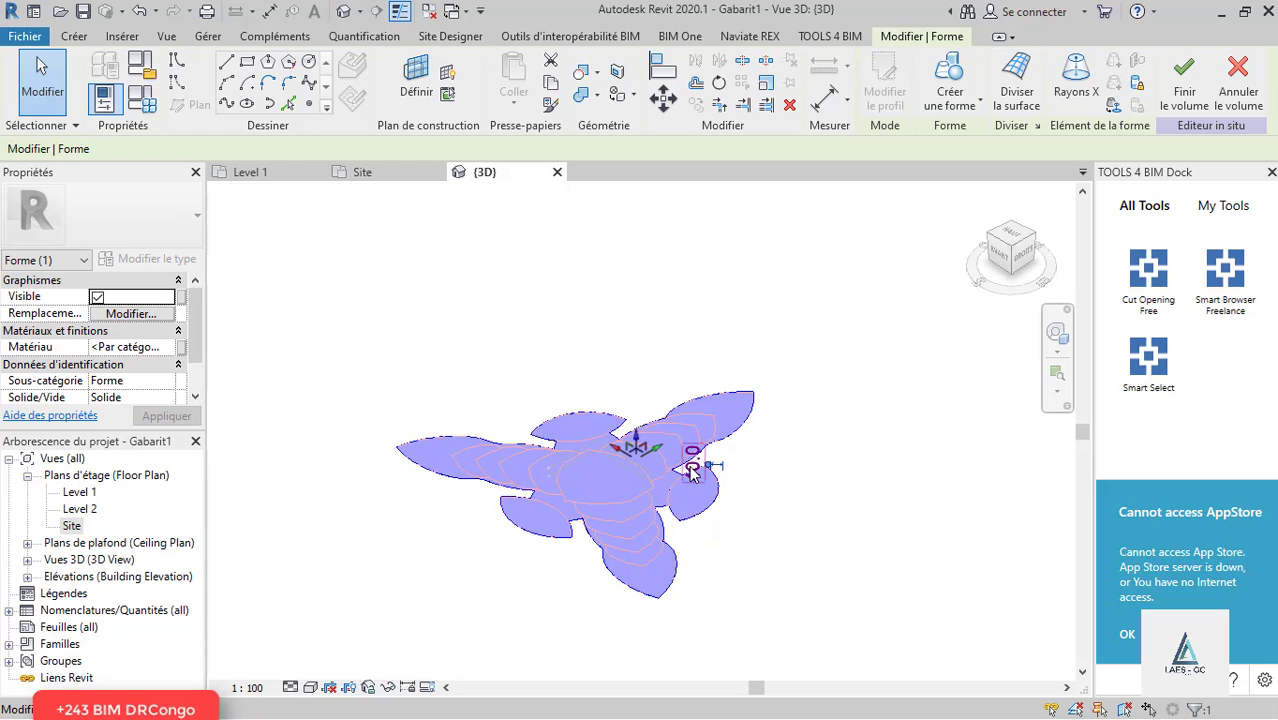
shift+middle_drag(677, 568, 741, 531)
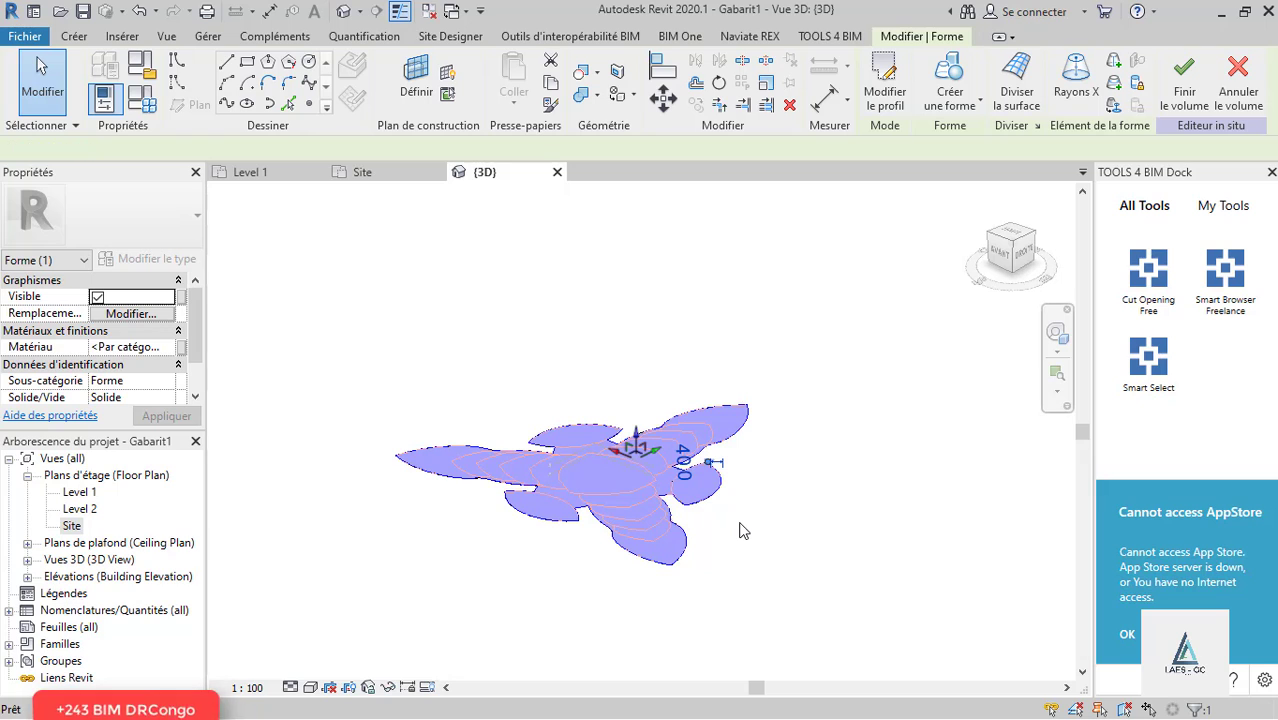
click(738, 525)
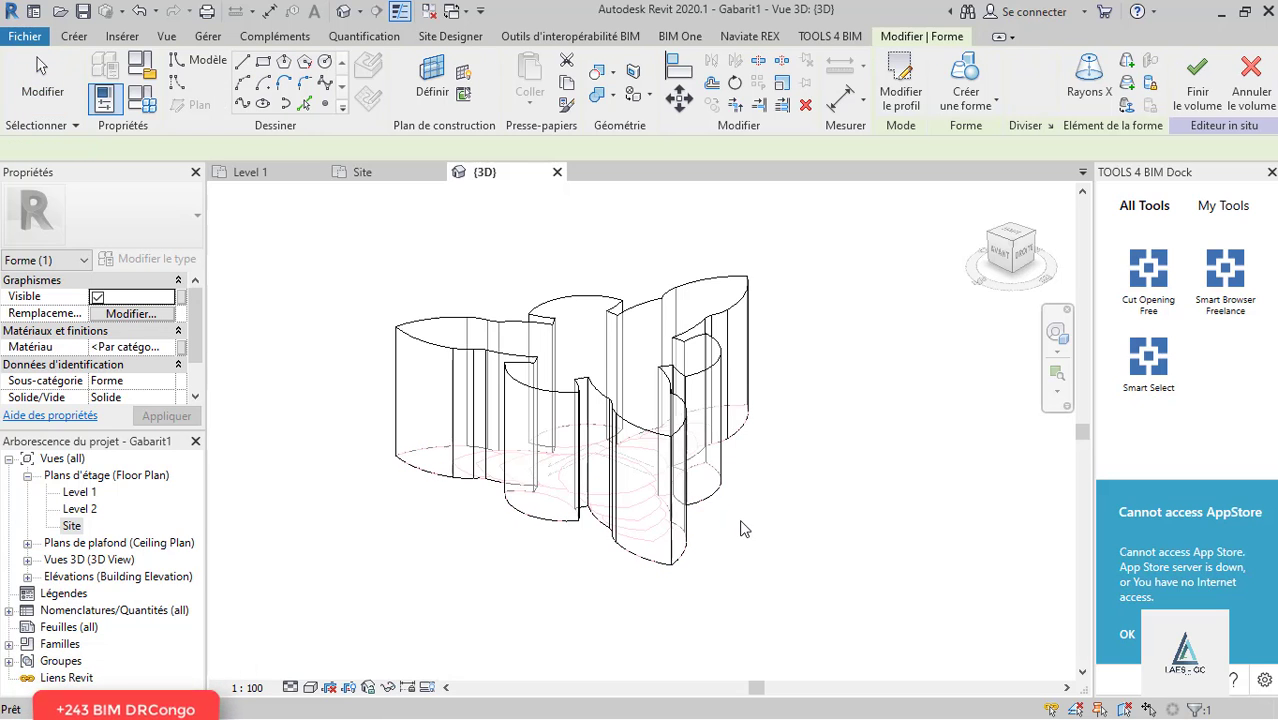
Step: Change the project's length units to metres (Mètres) and display the unit symbol
key(u)
key(n)
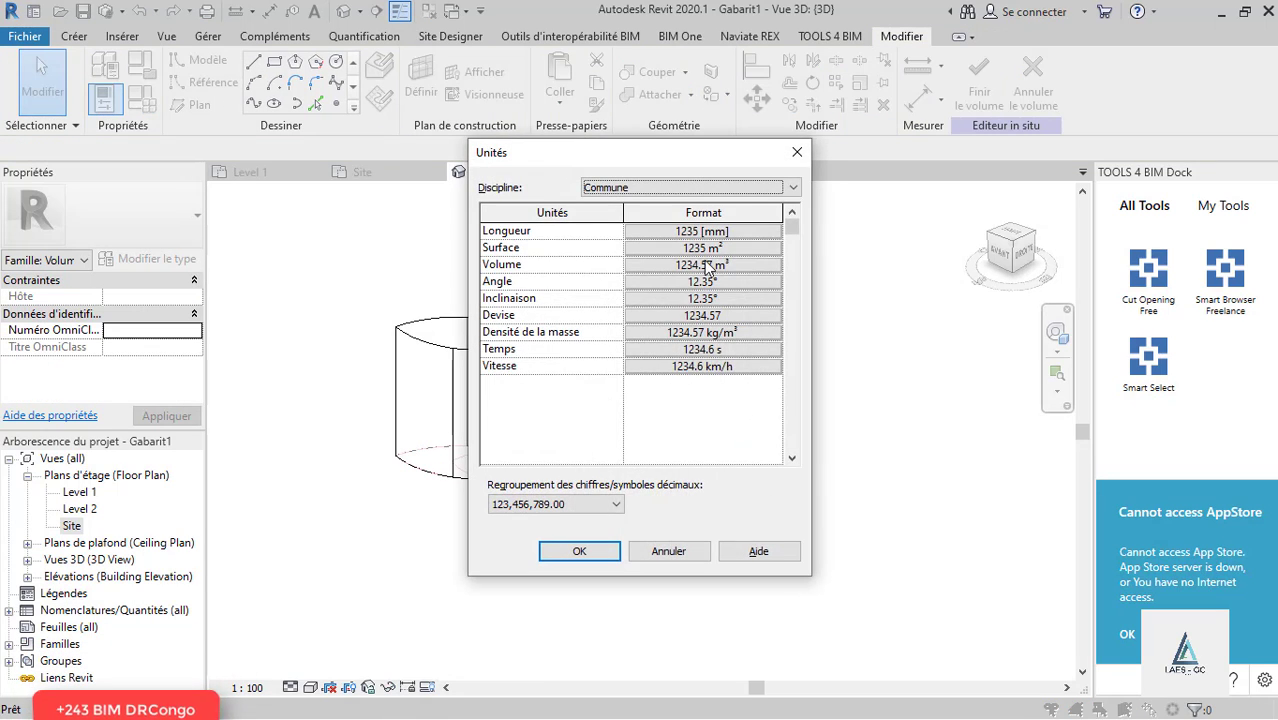
click(706, 232)
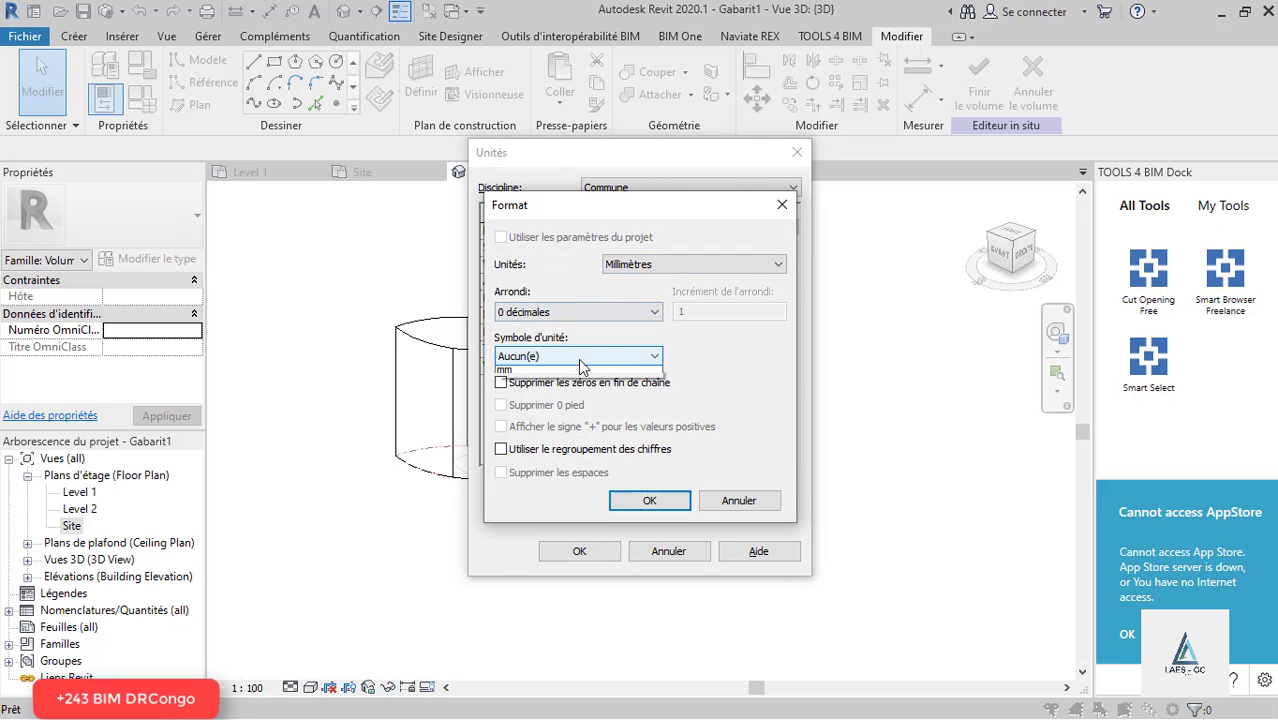
click(578, 357)
click(538, 385)
click(625, 264)
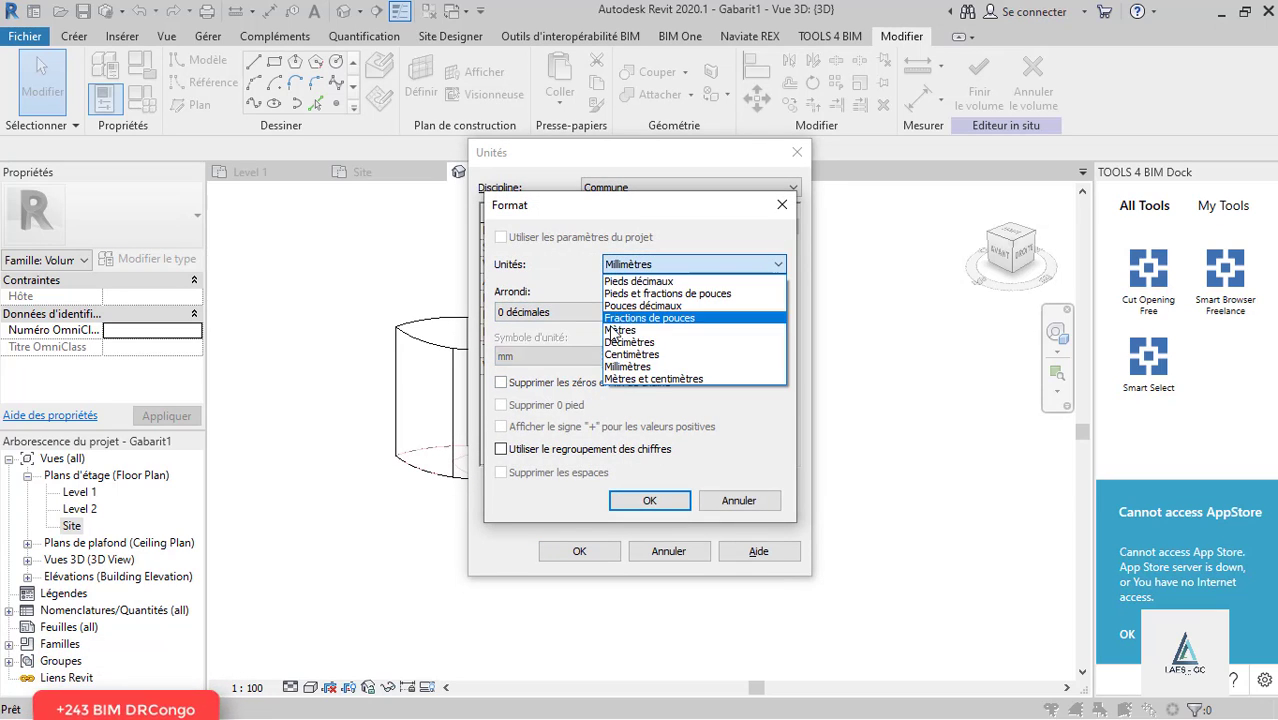
click(560, 340)
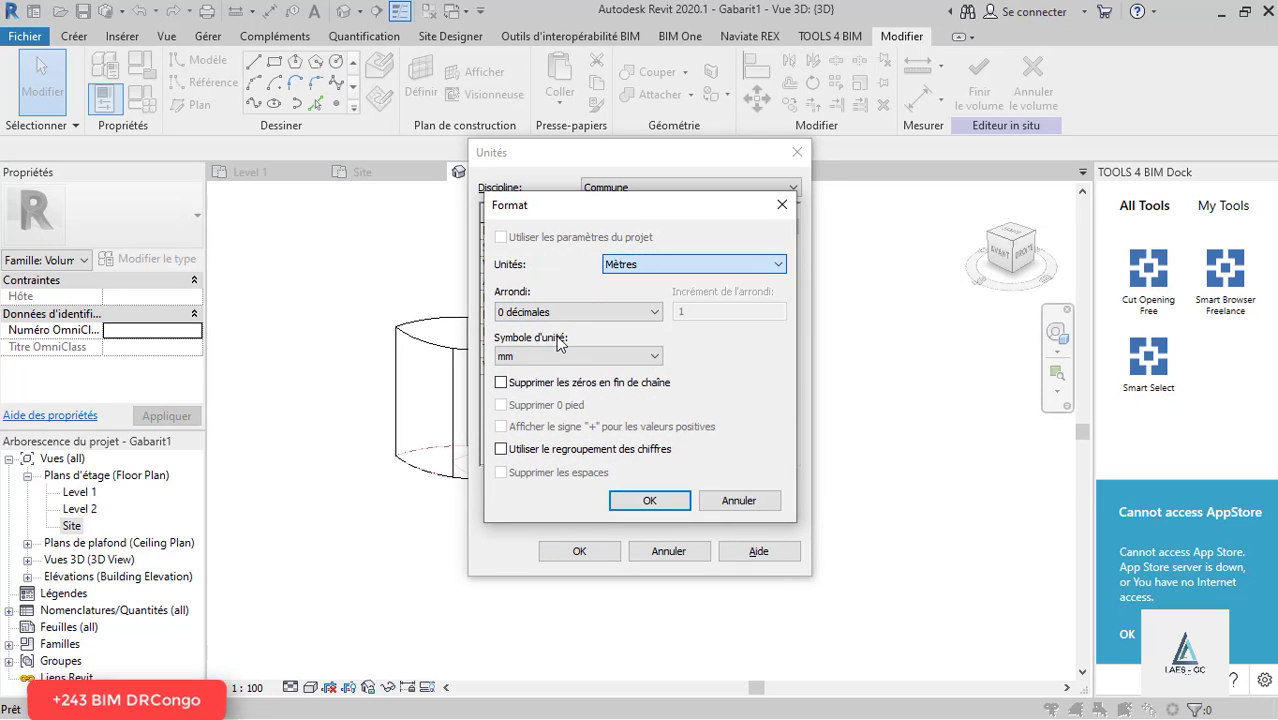
click(649, 500)
click(597, 553)
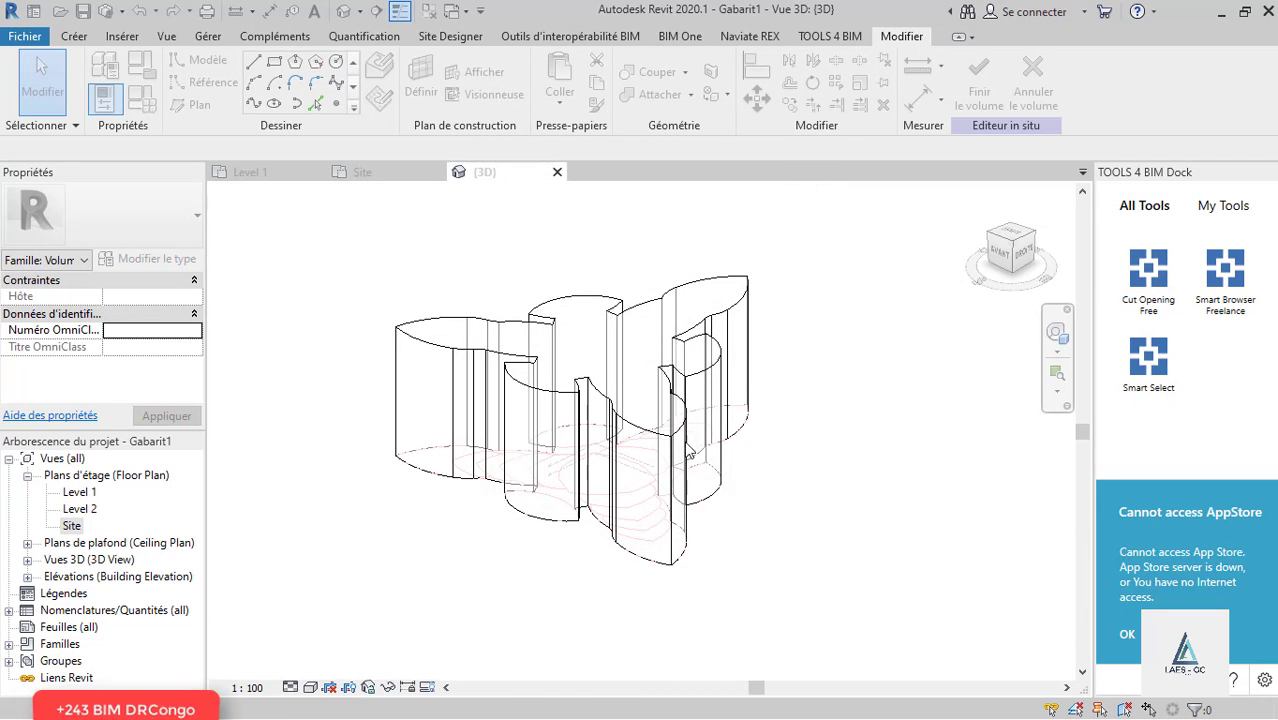
Step: Set the extruded solid form's height to 40 m in the 3D view
click(692, 290)
key(Escape)
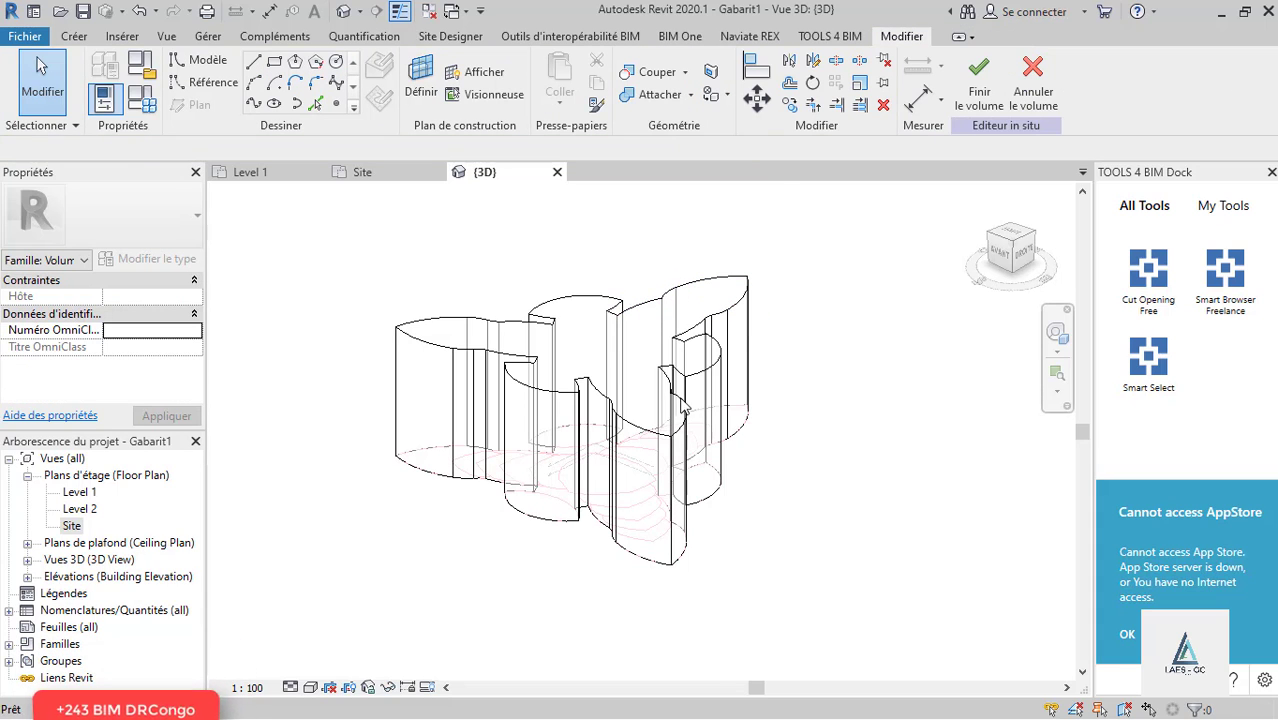
click(677, 490)
scroll(684, 500, up, 2)
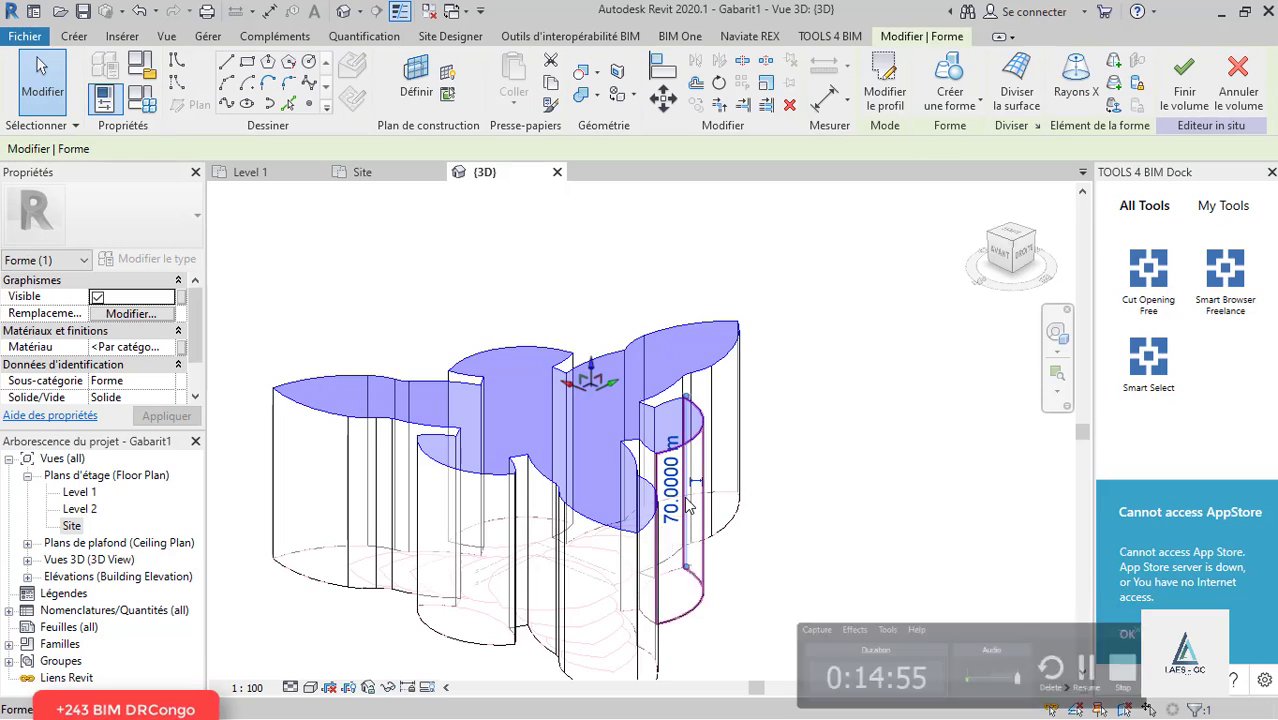
click(672, 485)
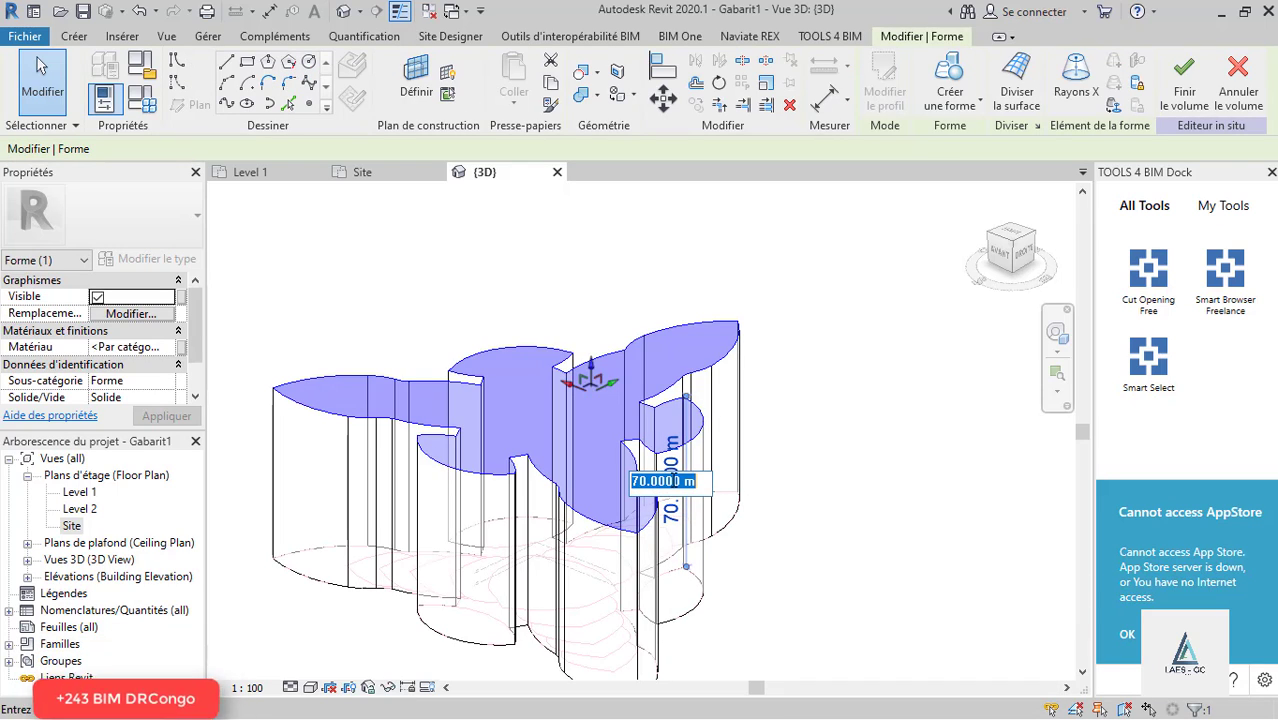
text(40)
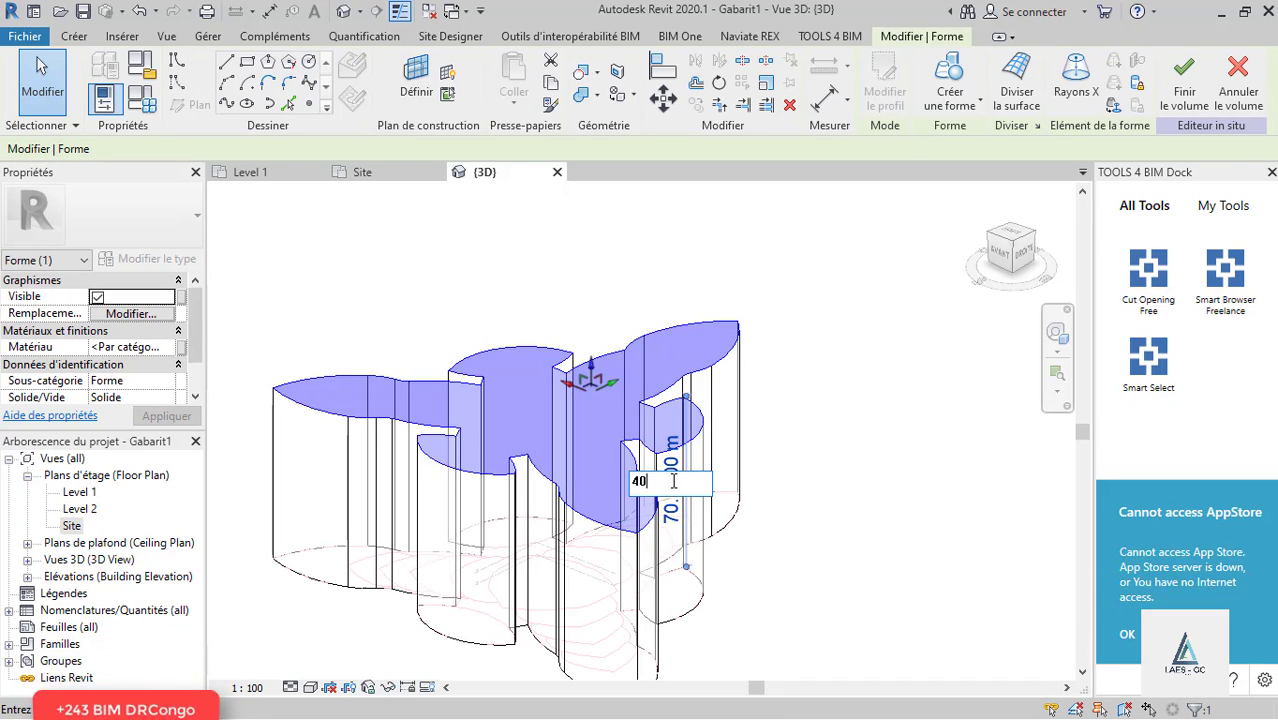
key(Return)
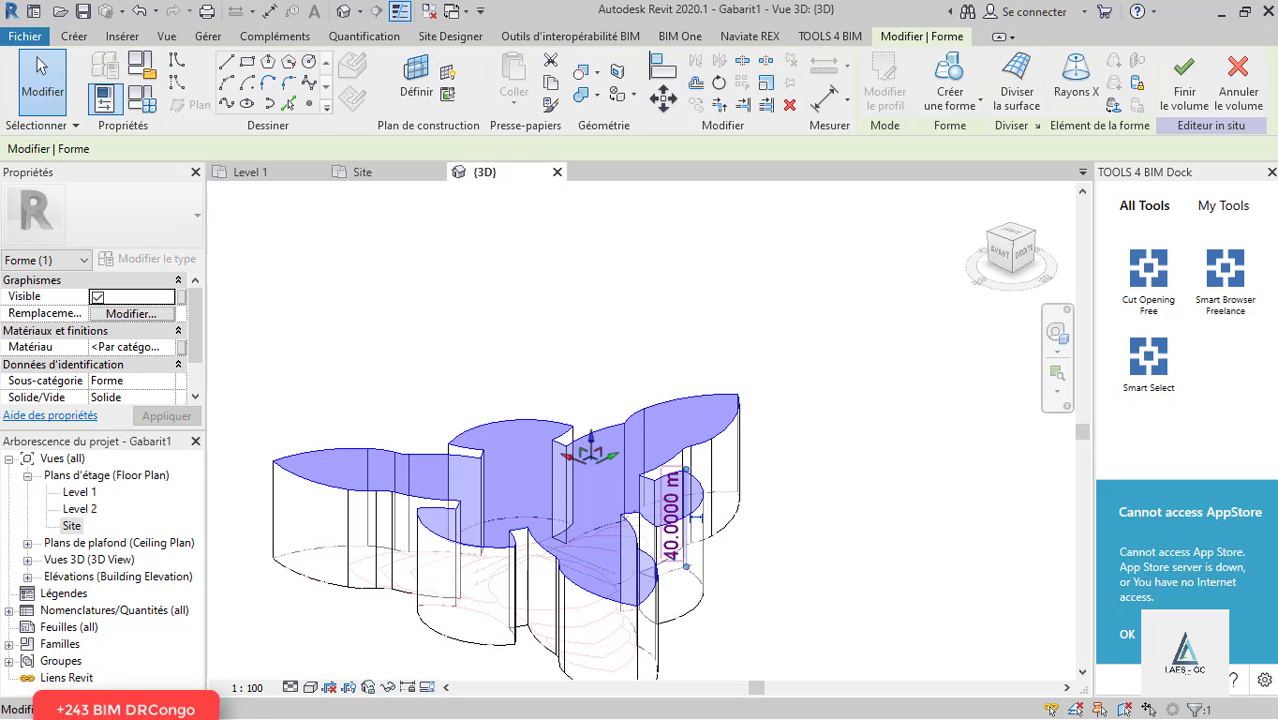
scroll(740, 455, down, 3)
click(816, 436)
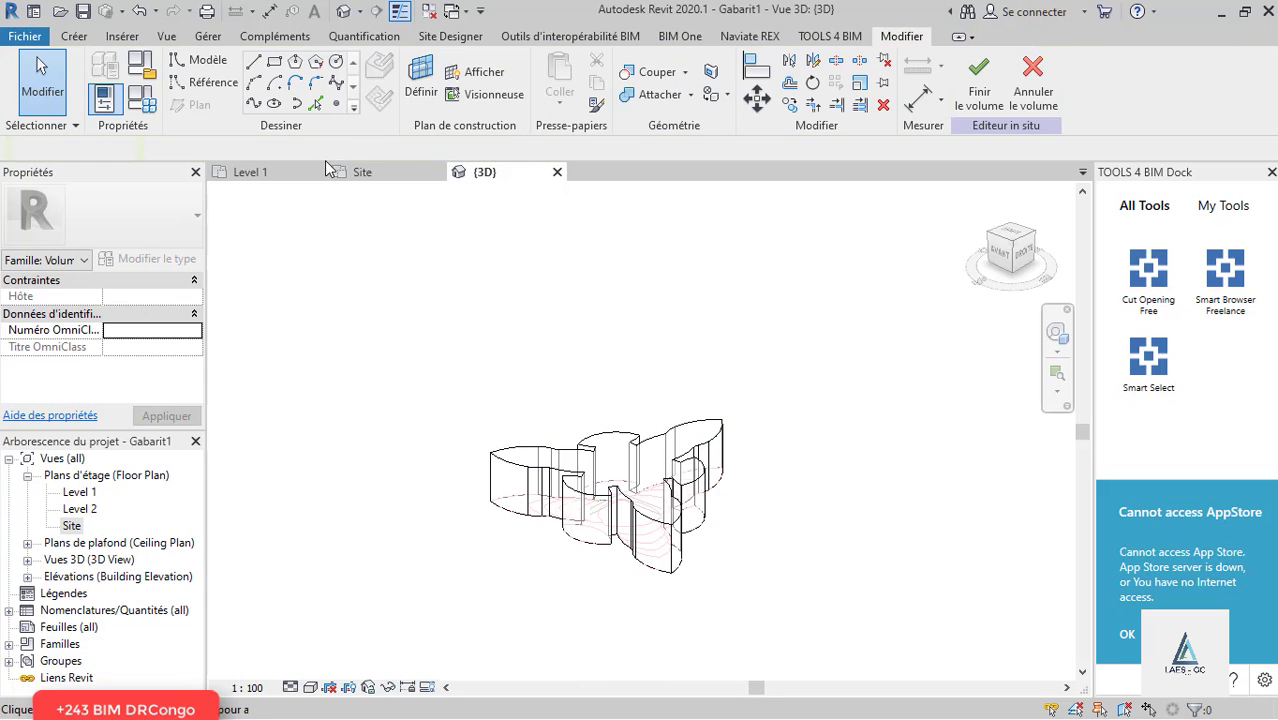
Step: Open the Site floor plan and set its detail level to Élevé and its visual style to wireframe (Image filaire)
click(365, 172)
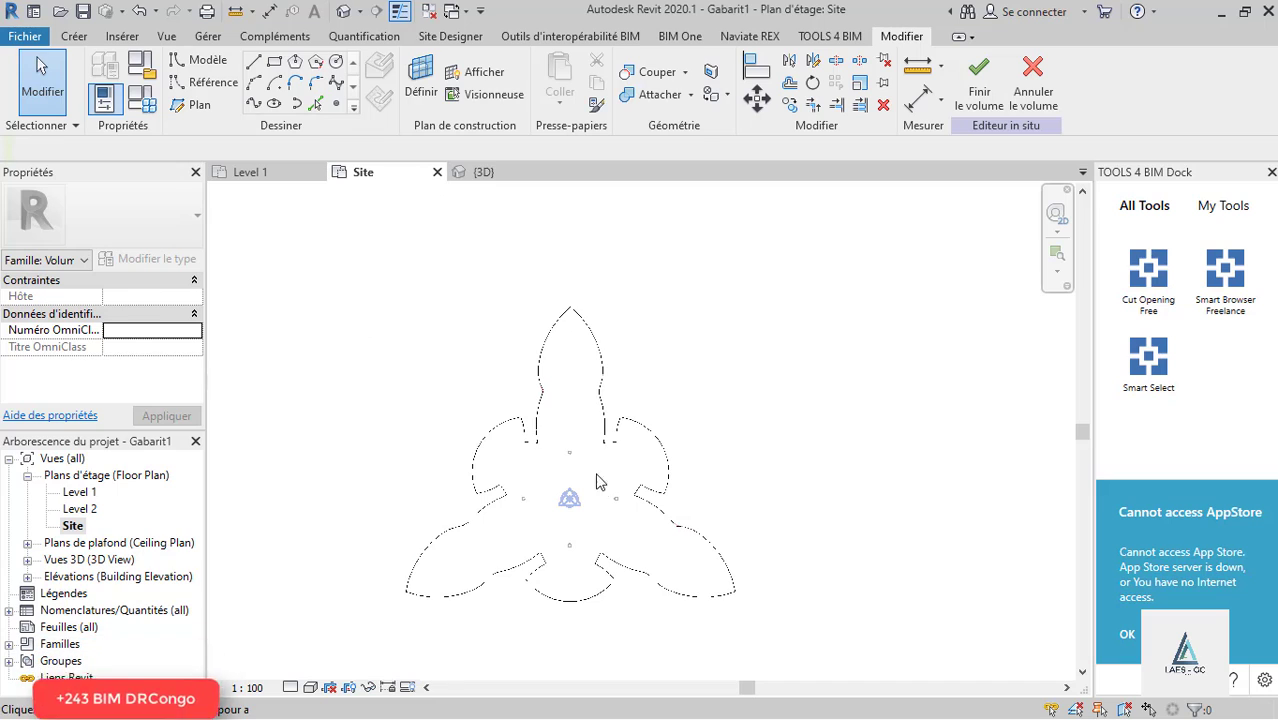
scroll(598, 482, up, 2)
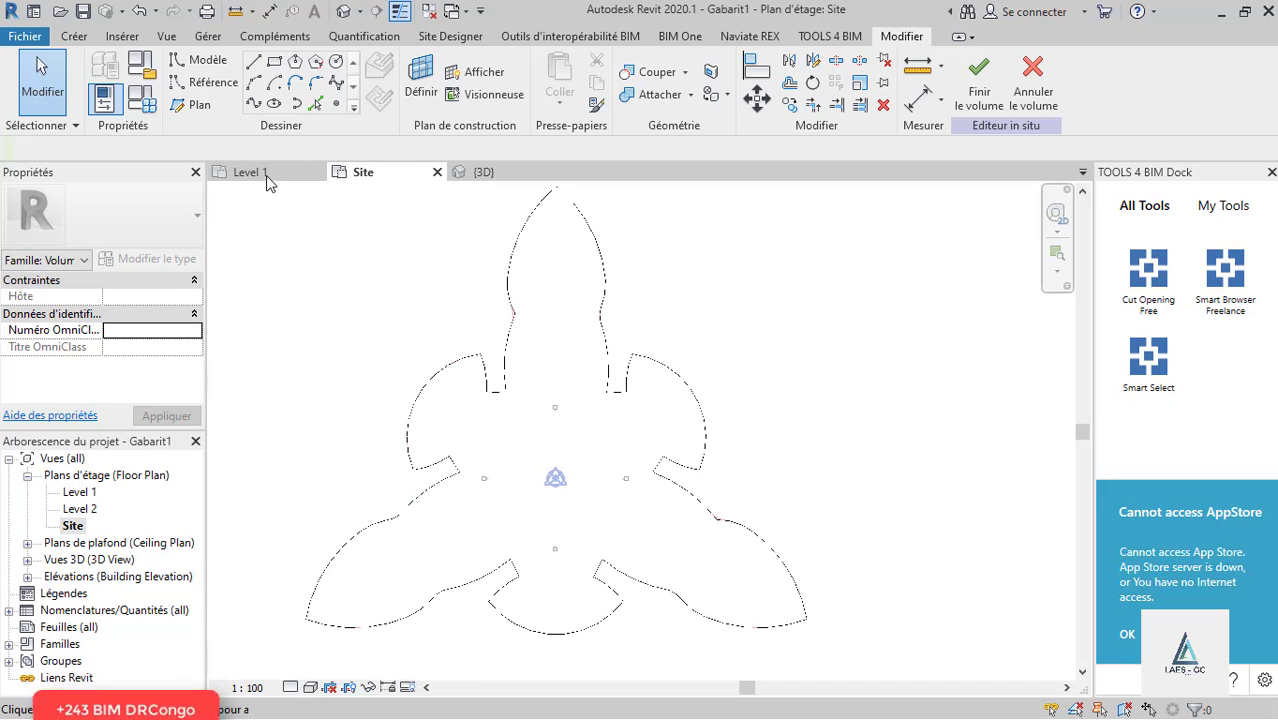
click(250, 172)
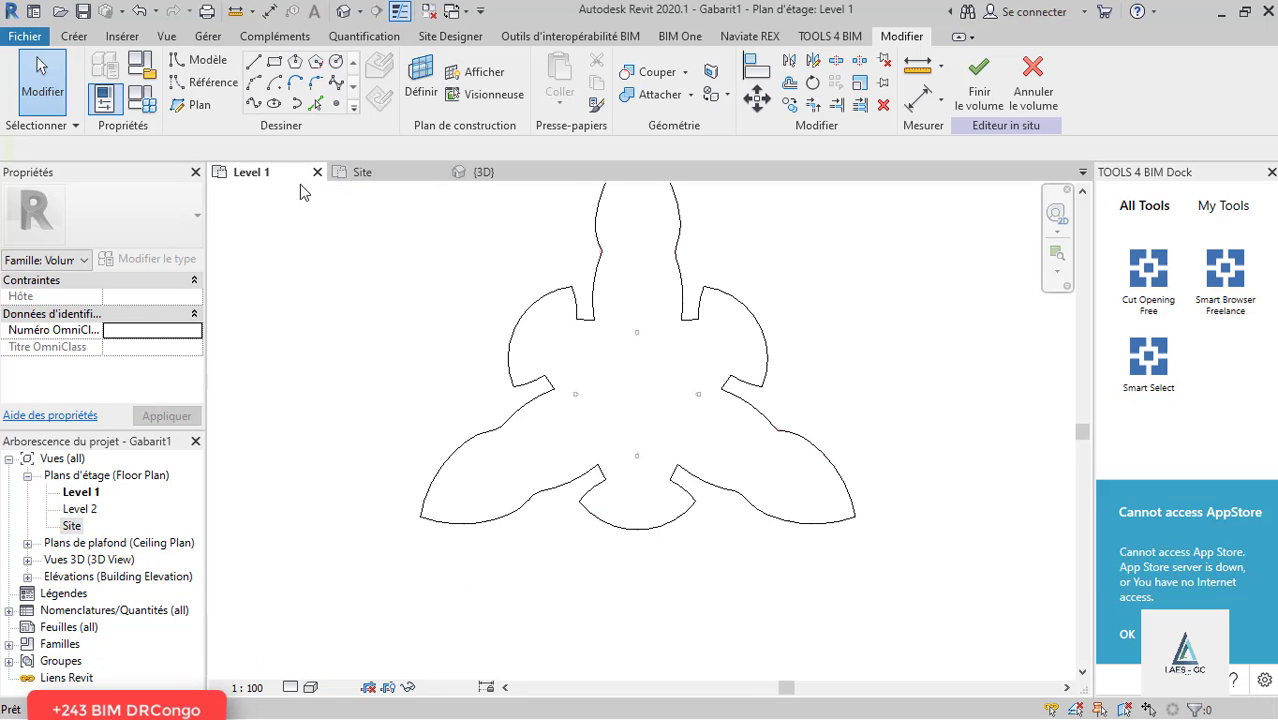
click(358, 172)
click(290, 687)
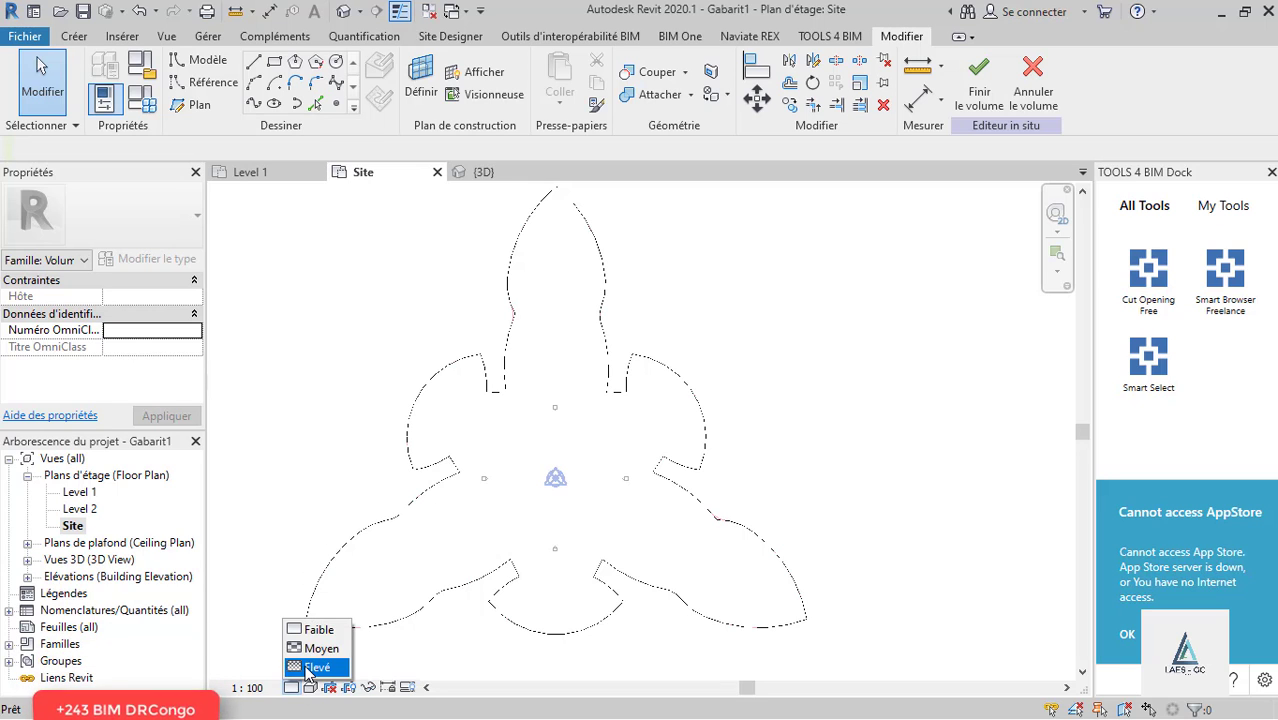
click(311, 687)
click(376, 577)
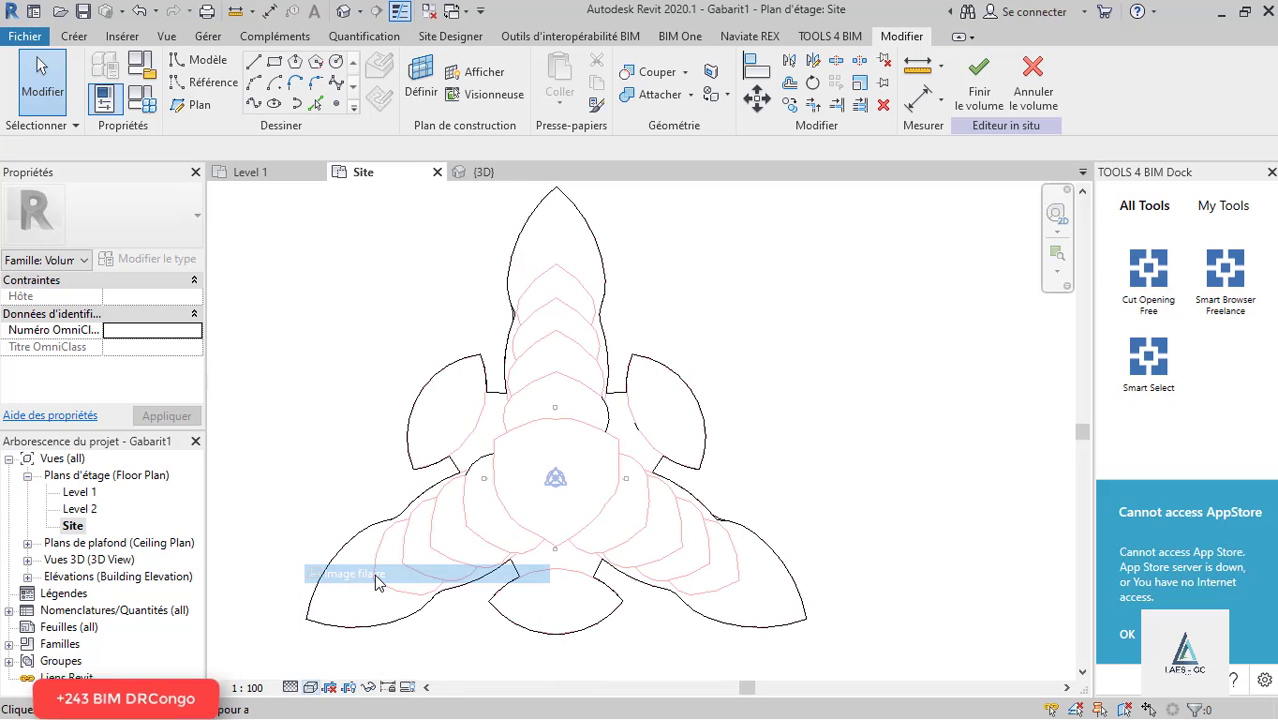
Step: Examine the solid form's outline and the inner tier lines of the three wings in the Site plan
scroll(675, 385, up, 2)
scroll(675, 385, down, 3)
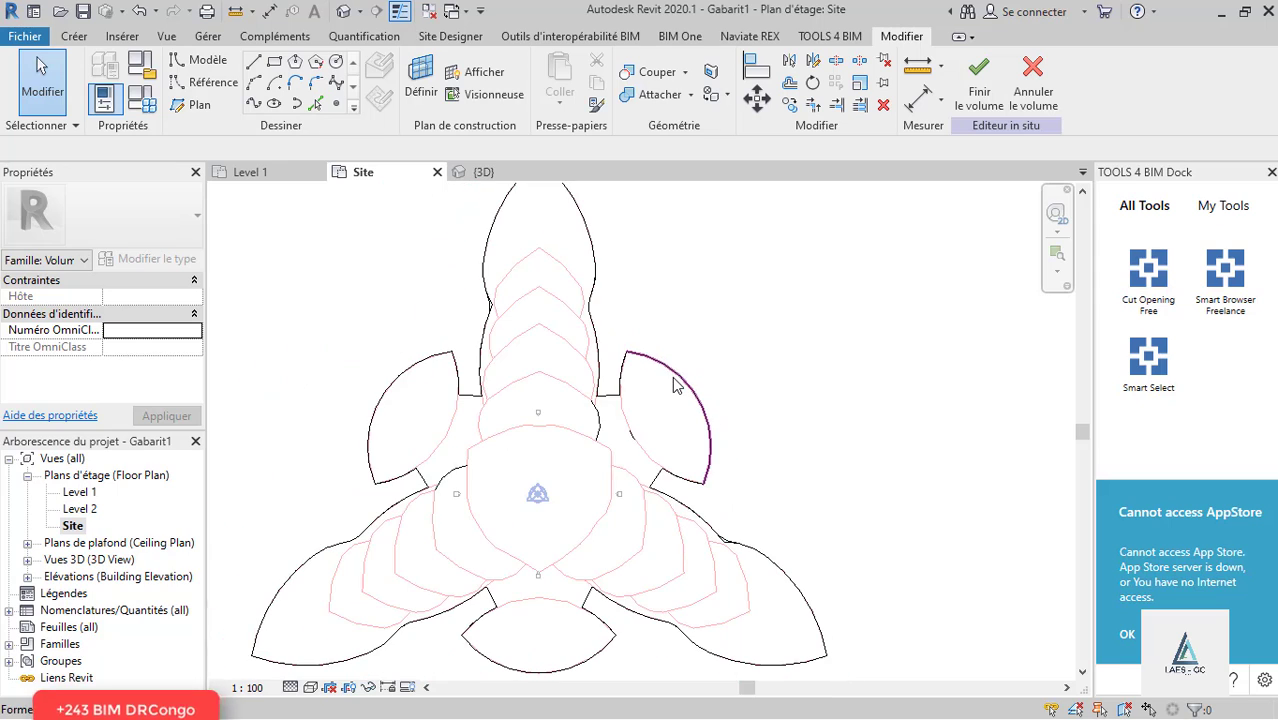
scroll(597, 310, up, 1)
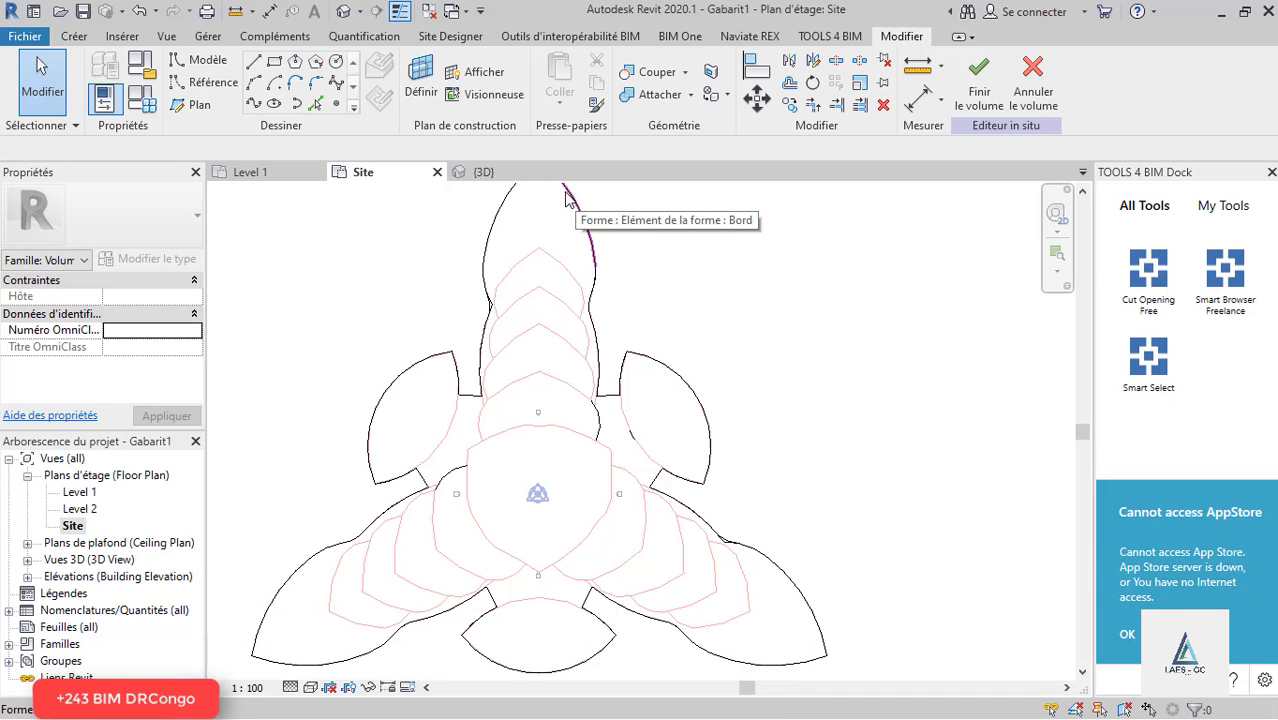
scroll(615, 353, down, 1)
scroll(607, 349, up, 1)
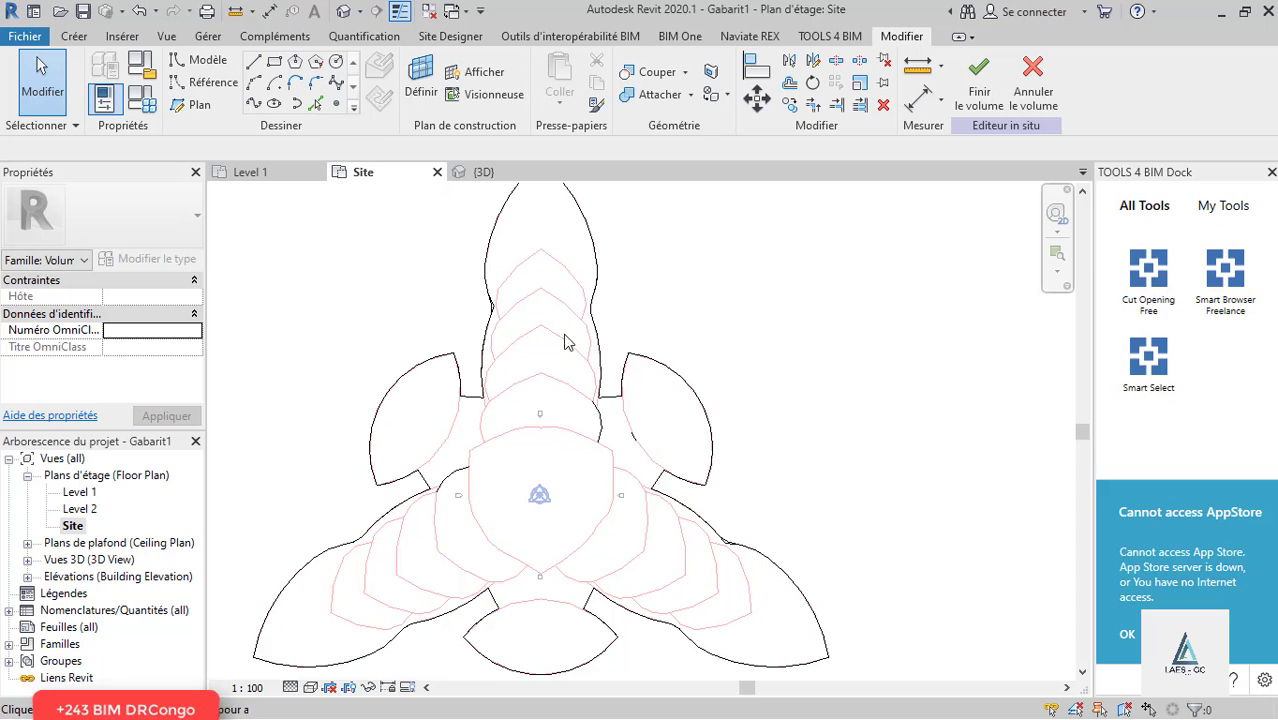
scroll(613, 428, down, 1)
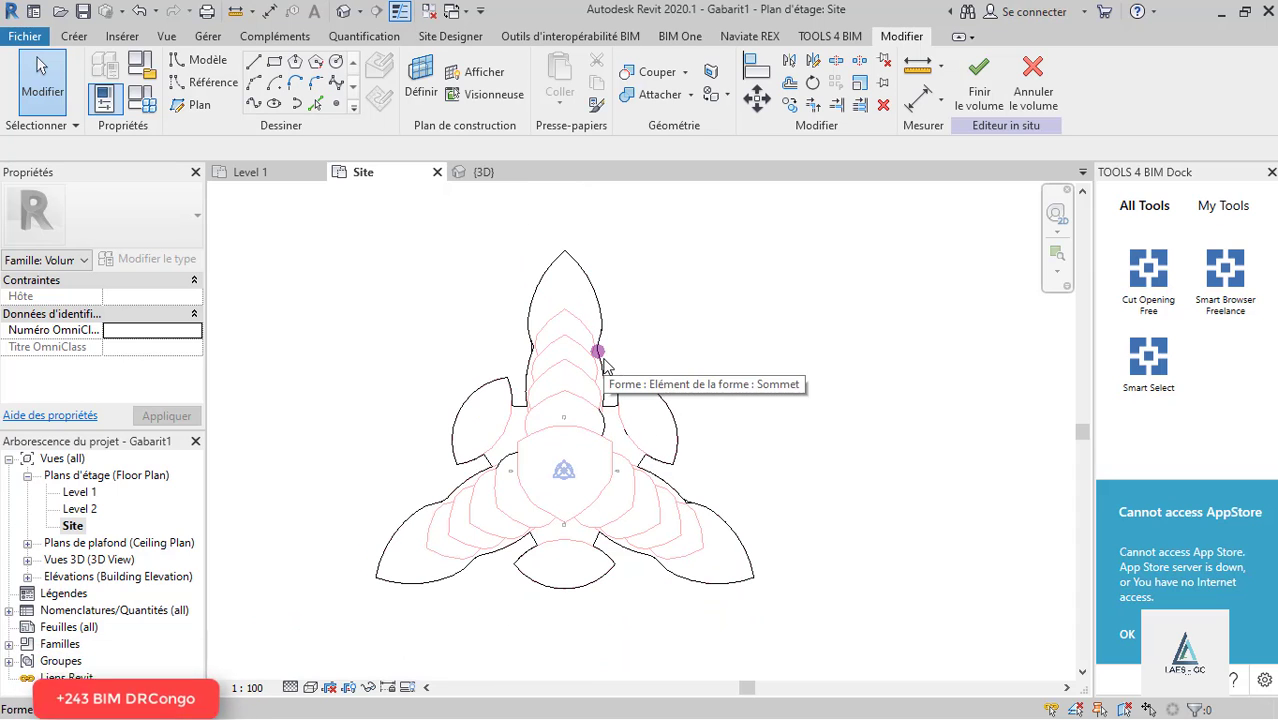
scroll(510, 325, up, 3)
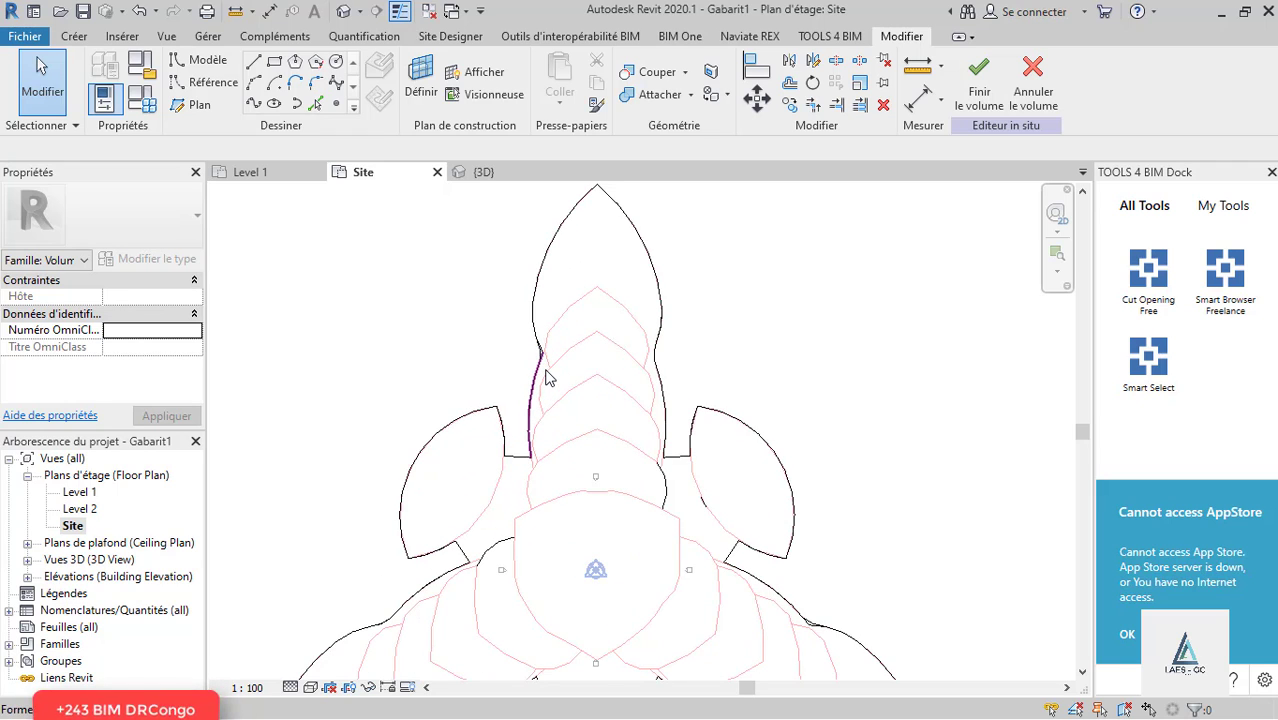
scroll(632, 355, down, 1)
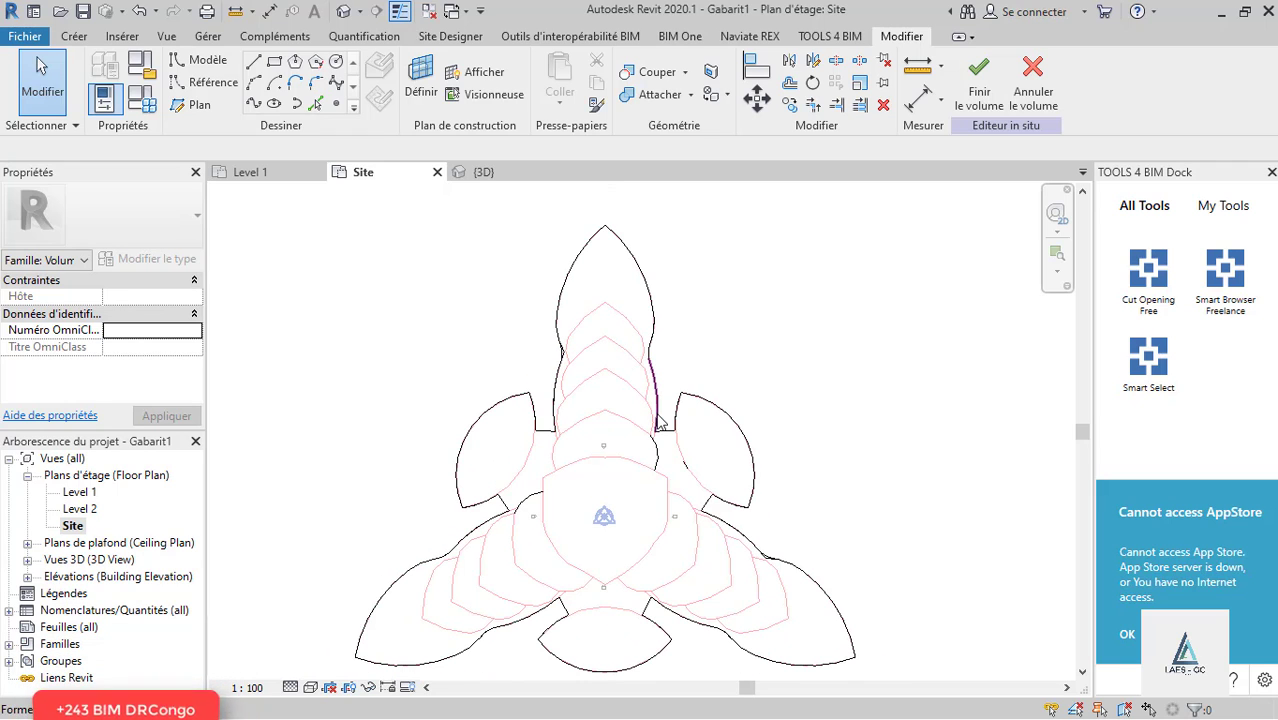